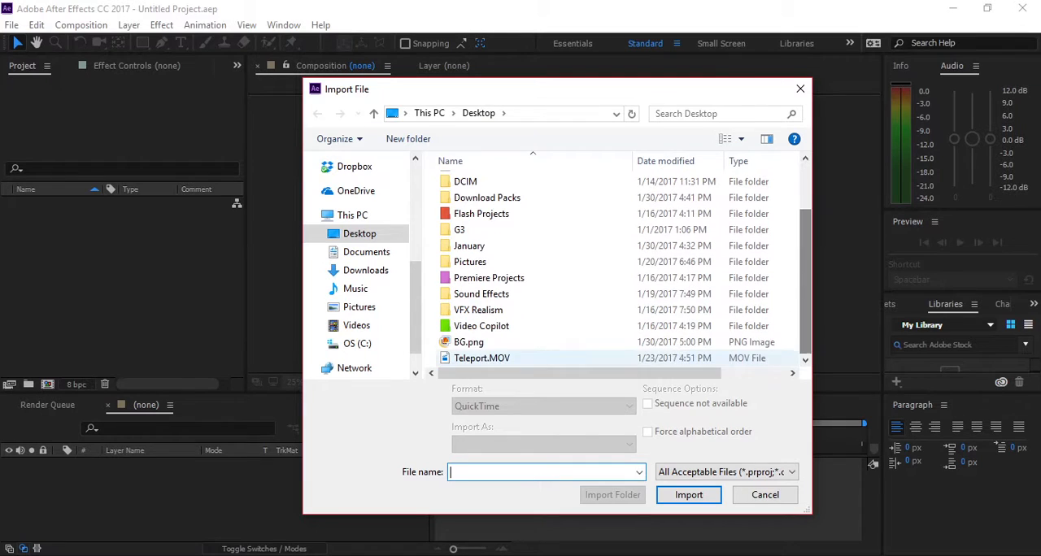
- Import Teleport.MOV from the Desktop and create a composition from it, showing the whole frame
double_click(485, 359)
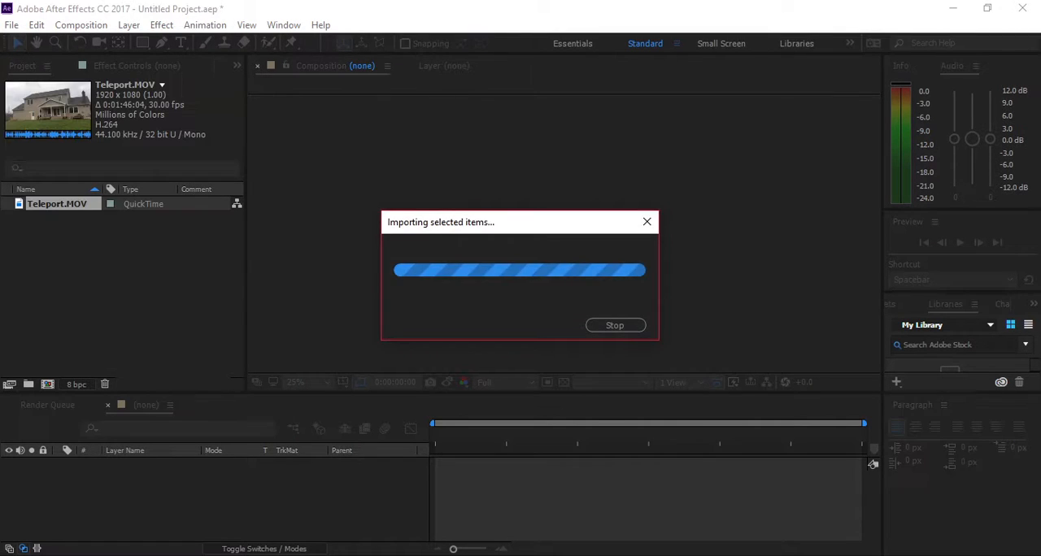
drag(53, 204, 48, 384)
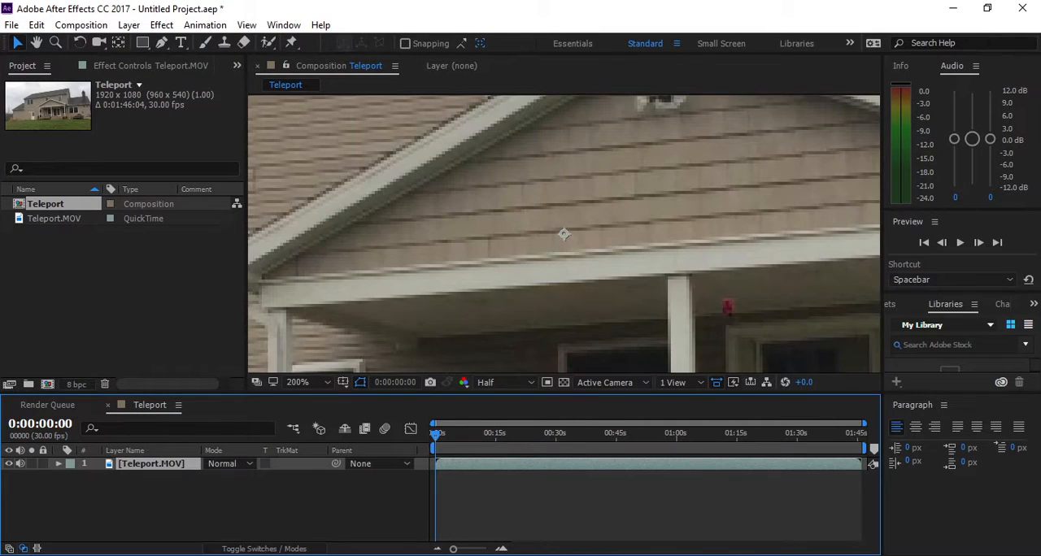
scroll(563, 234, down, 4)
drag(564, 234, 561, 225)
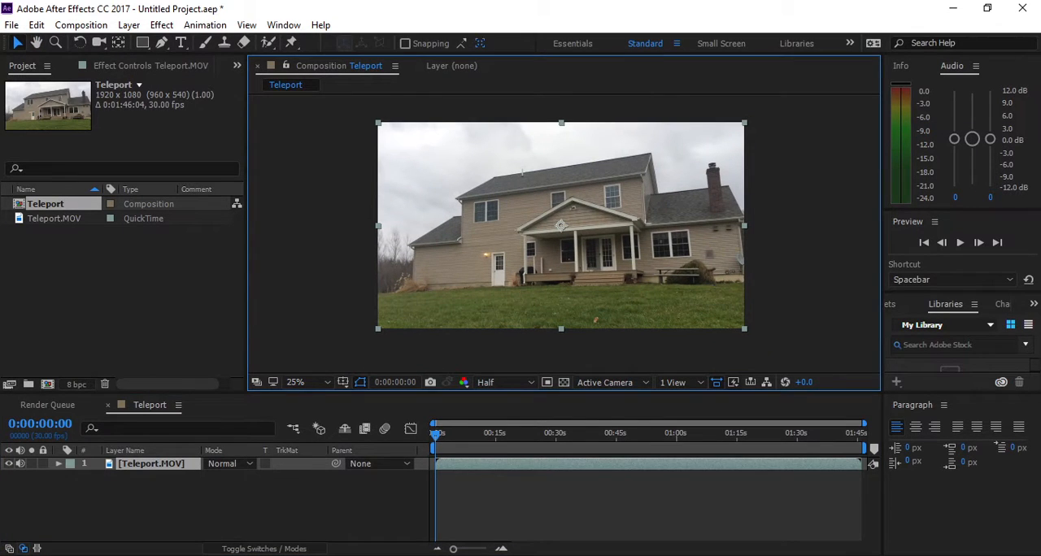
- Duplicate the Teleport.MOV layer and rename the upper copy Main Footage
click(151, 464)
key(ctrl+d)
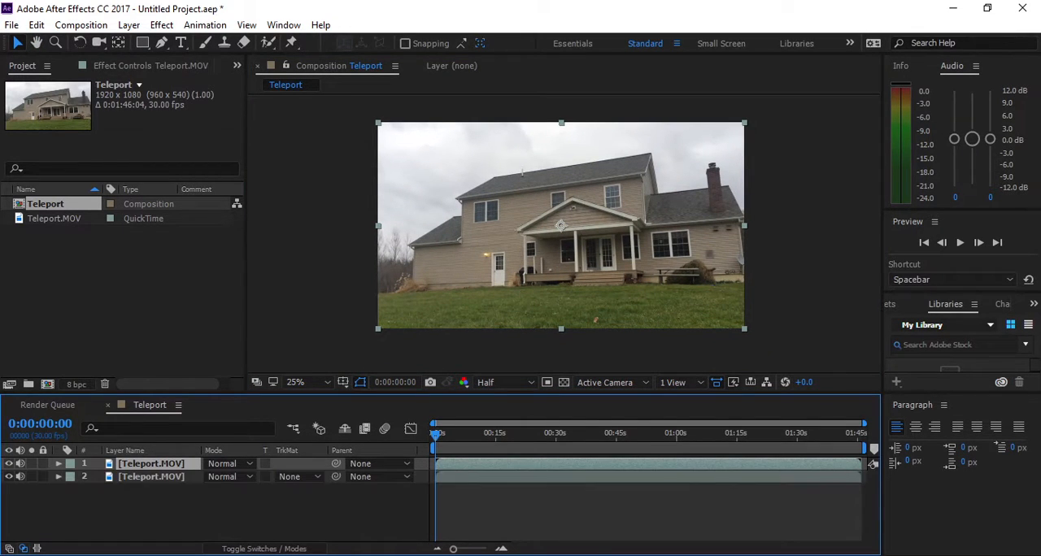
key(Return)
text(Main)
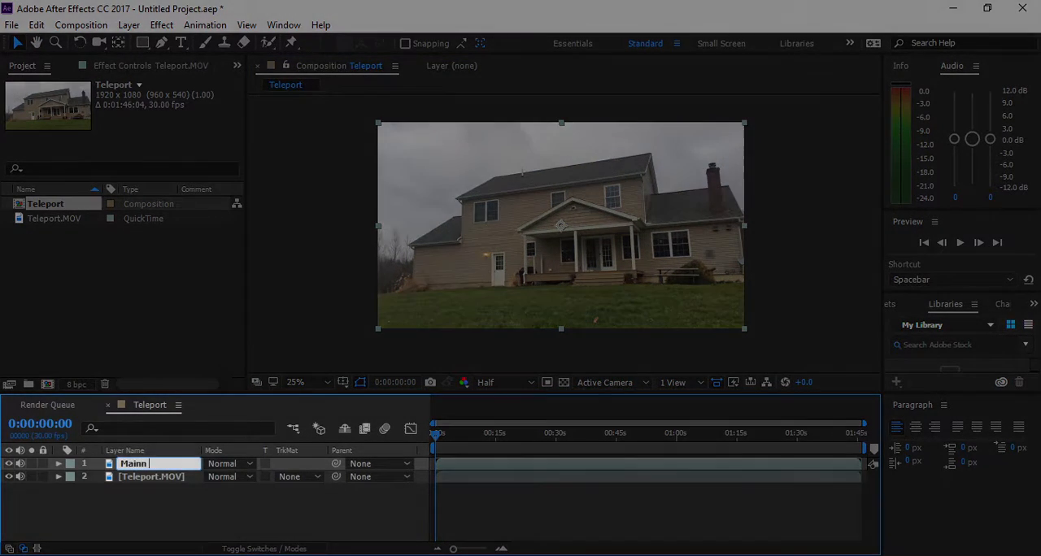
text( Footage)
key(BackSpace)
key(BackSpace)
key(BackSpace)
key(BackSpace)
key(BackSpace)
key(BackSpace)
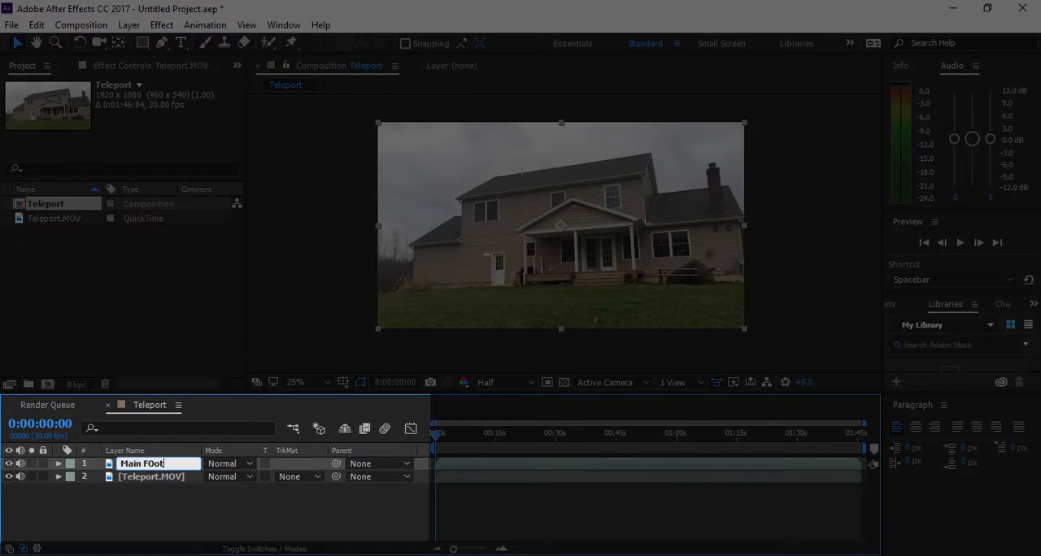
text(ootage)
- Rename the lower Teleport.MOV layer Clean Plate
key(Tab)
text(C)
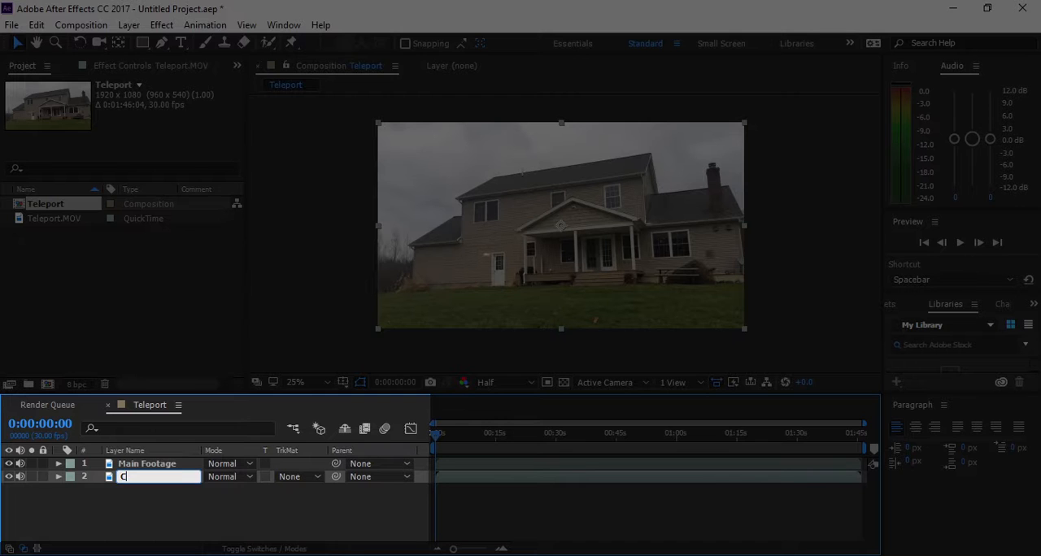
text(lean Plate)
key(Return)
- Freeze the Clean Plate layer on the empty frame of the house at 0:00:03:07
key(space)
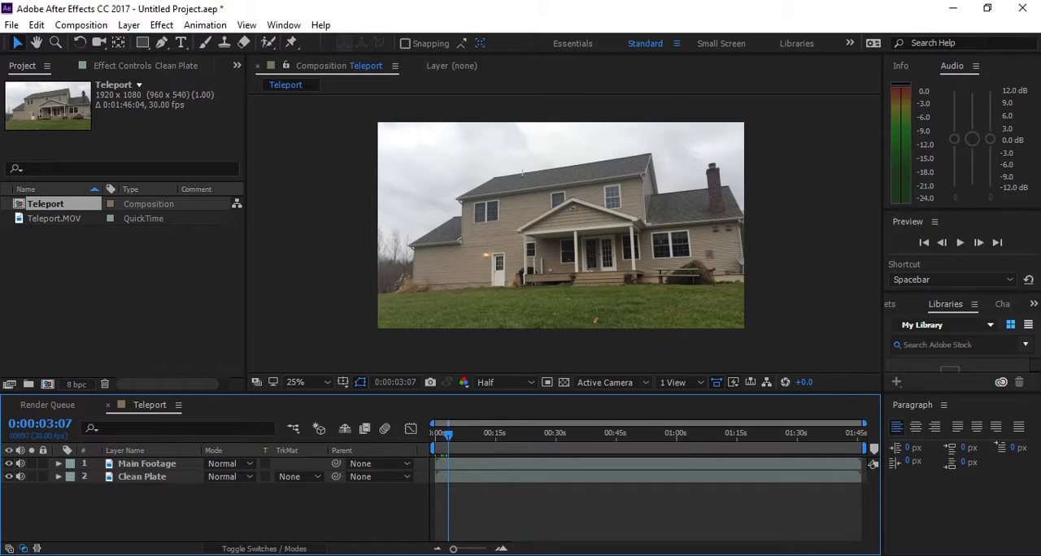
click(142, 476)
right_click(145, 477)
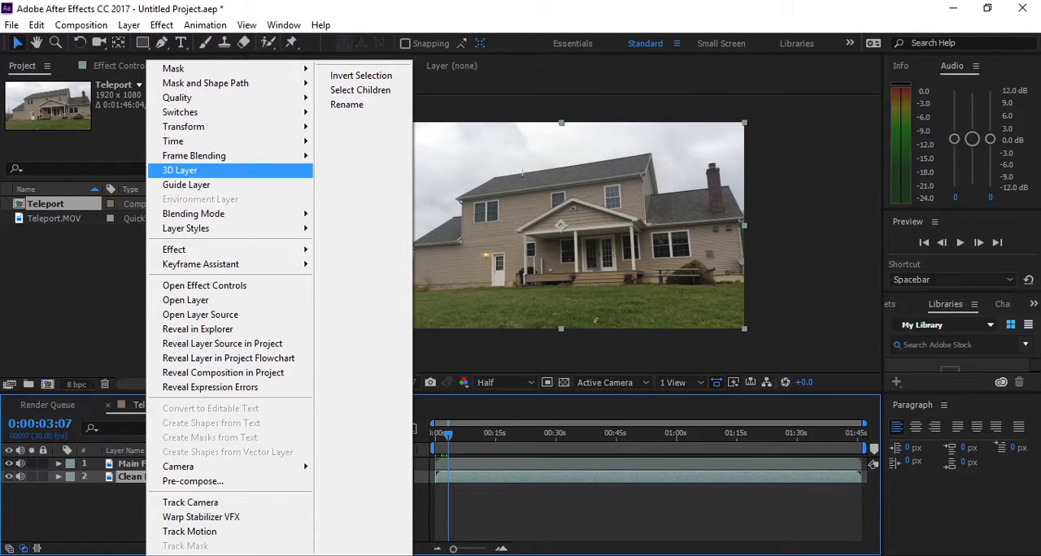
mouse_move(173, 141)
click(351, 193)
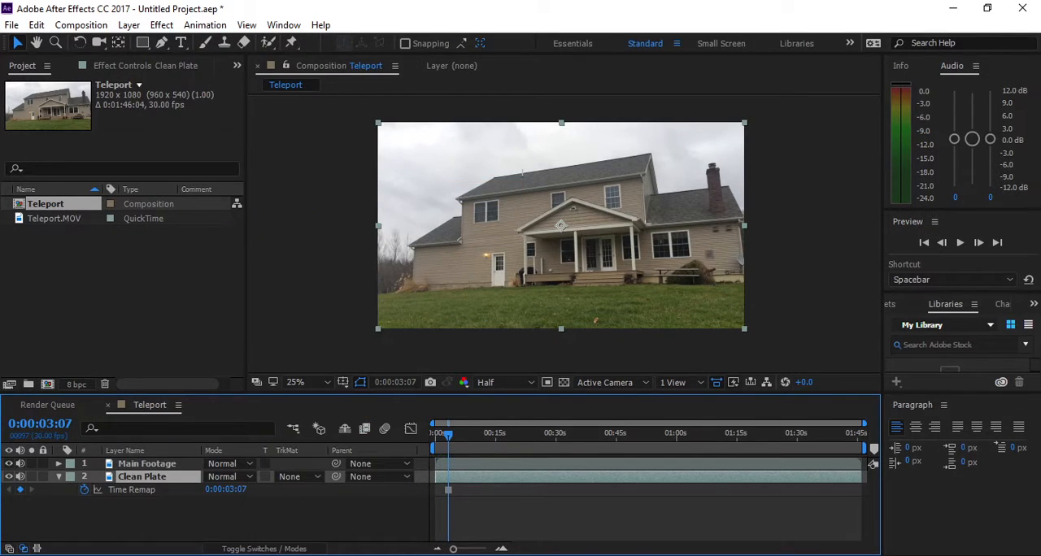
click(58, 476)
click(130, 516)
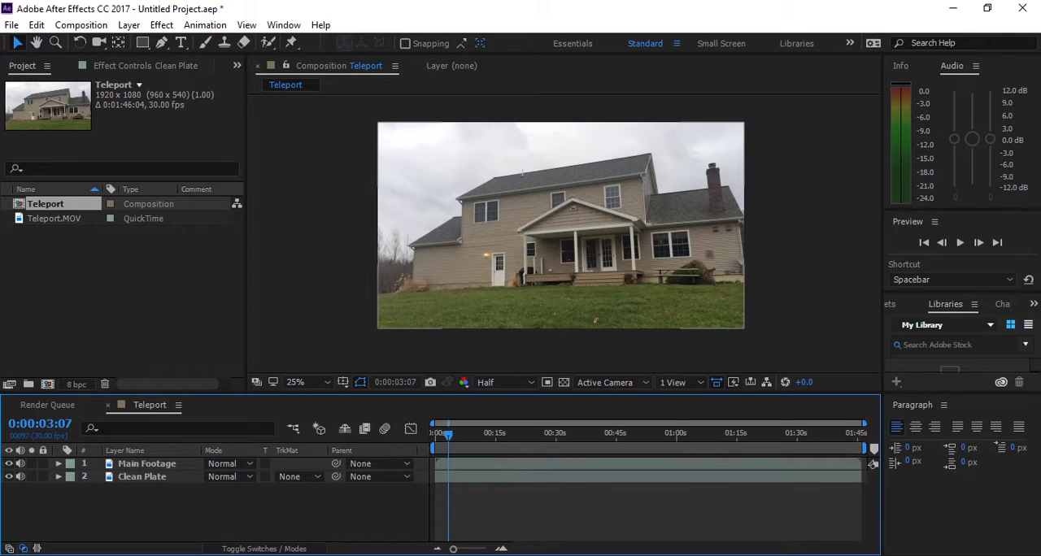
- Start the work area at 0:00:49:17, with the person on the roof, and trim the composition to it
key(space)
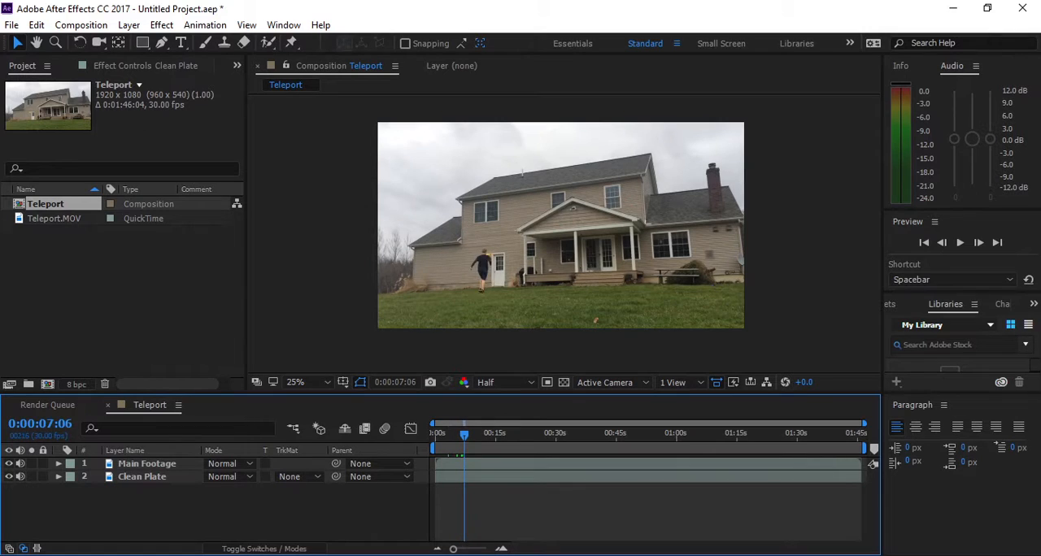
drag(467, 435, 635, 436)
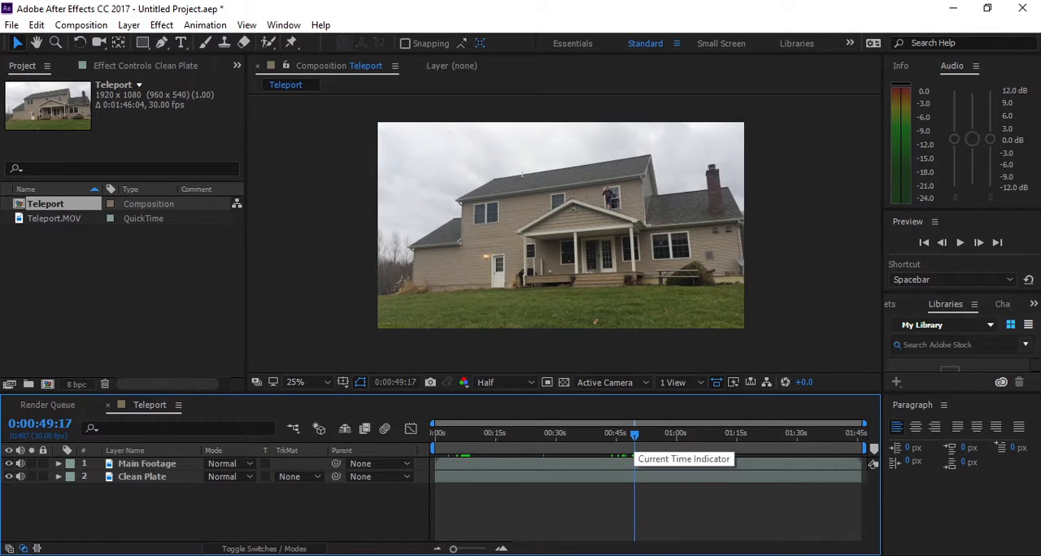
key(b)
right_click(638, 447)
click(716, 492)
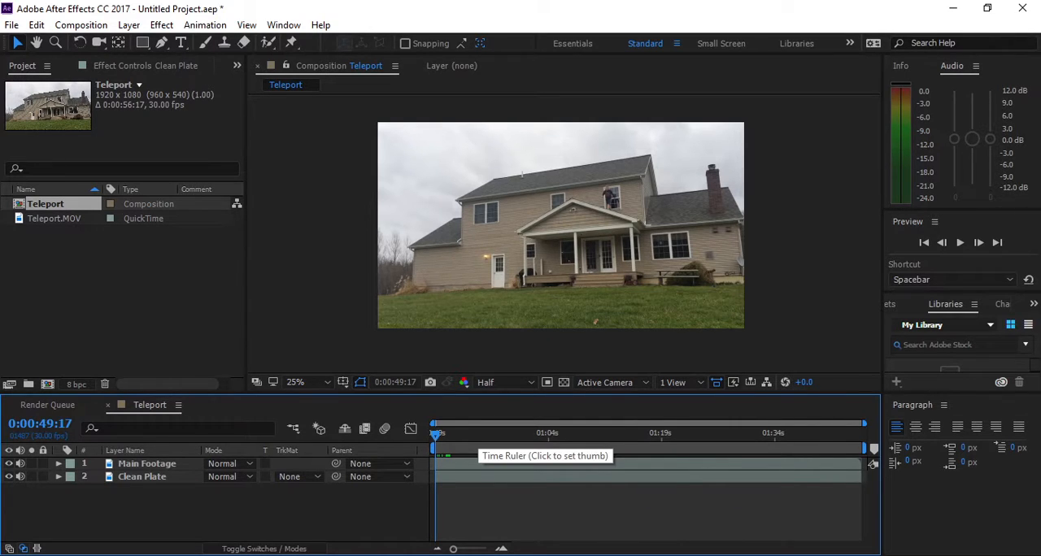
- Move the current time to the peak of the jump by the upstairs window, at 0:00:51:18
drag(437, 434, 452, 434)
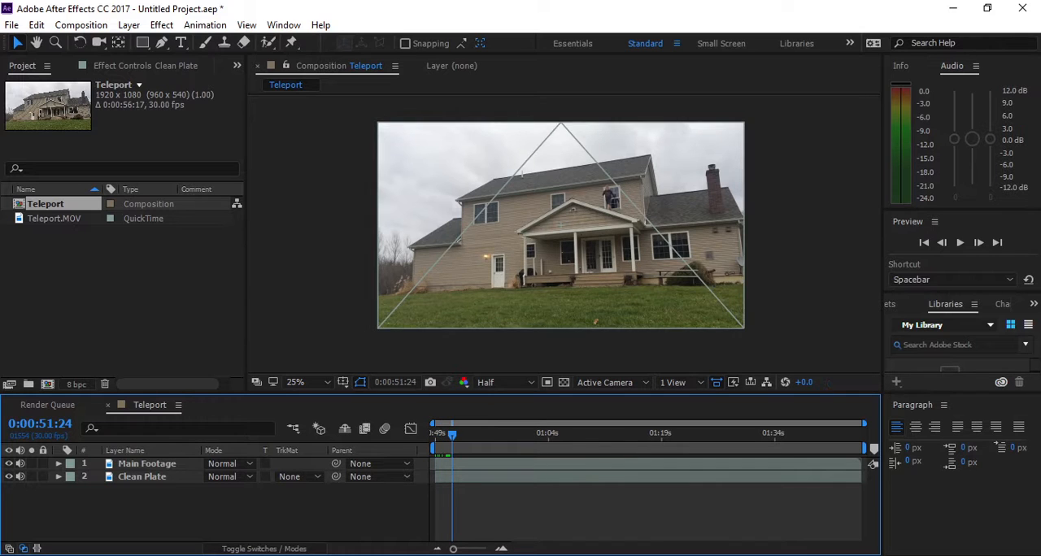
scroll(631, 236, up, 3)
key(space)
drag(633, 236, 482, 374)
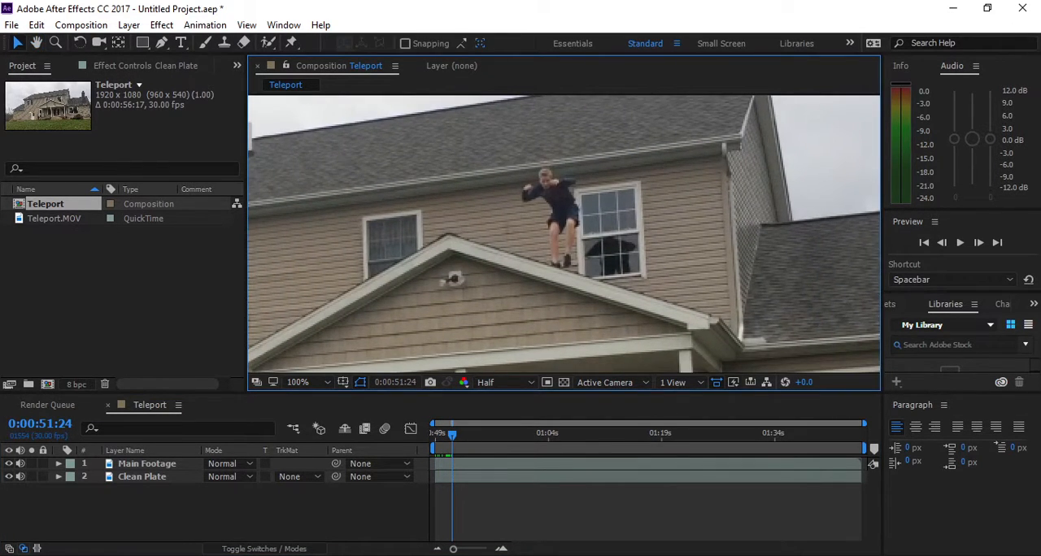
mouse_move(453, 434)
mouse_down()
mouse_move(438, 434)
mouse_move(456, 434)
mouse_up()
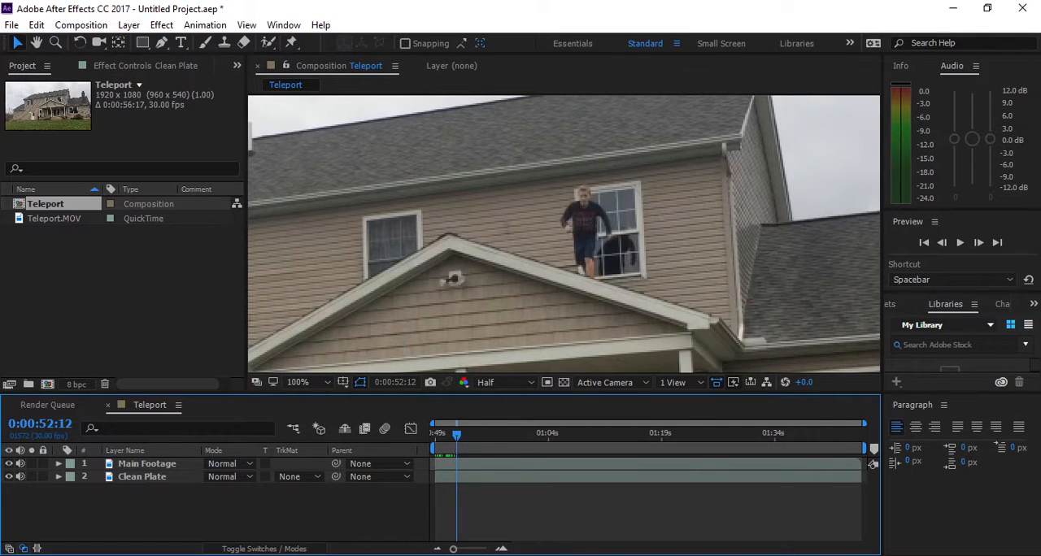
click(458, 434)
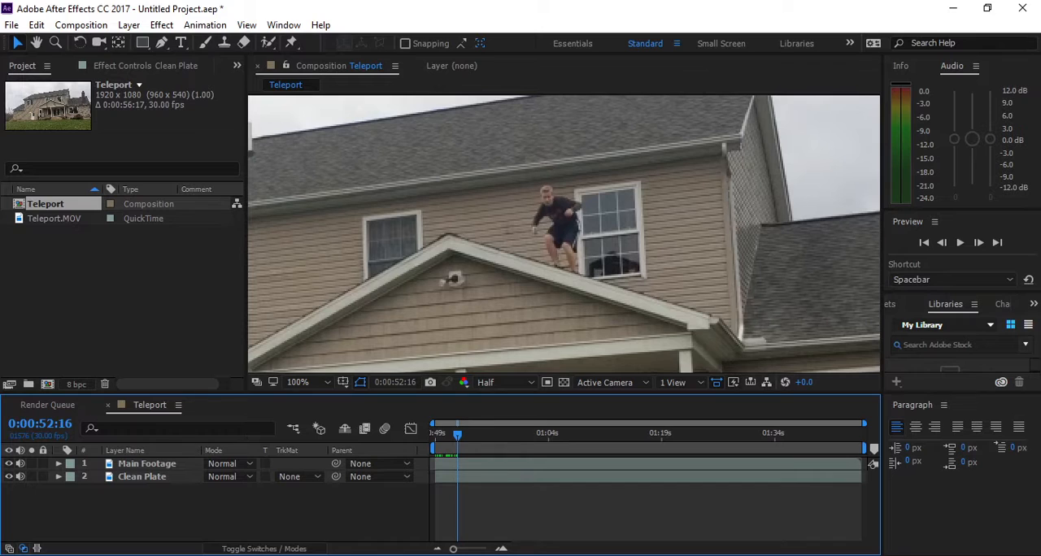
key(Page_Up)
key(Page_Up)
key(Page_Up)
key(Page_Up)
key(Page_Up)
key(Page_Up)
key(Page_Up)
key(Page_Up)
key(Page_Up)
key(Page_Up)
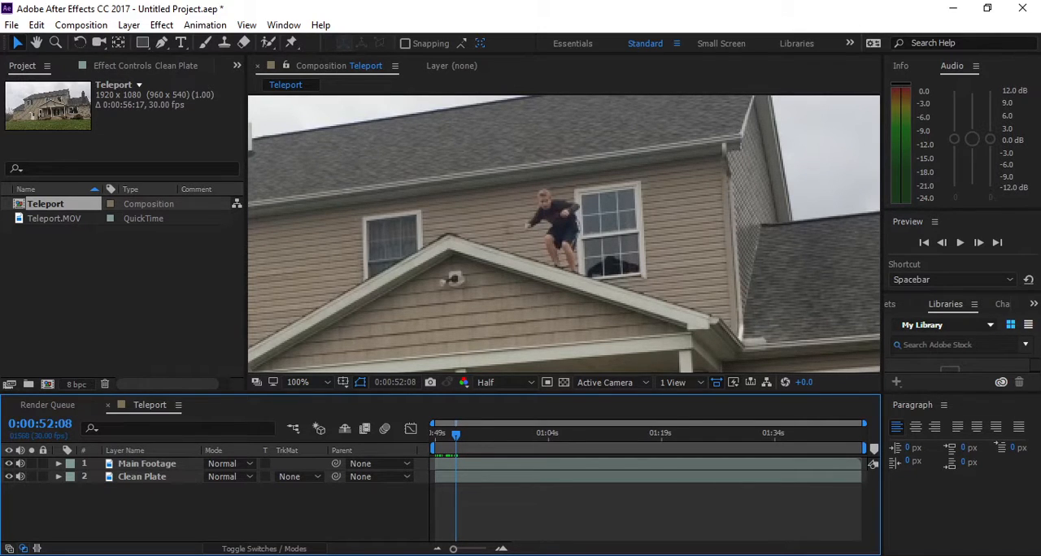
key(Page_Up)
key(Page_Up)
key(Page_Up)
key(Page_Up)
key(Page_Up)
key(Page_Up)
key(Page_Up)
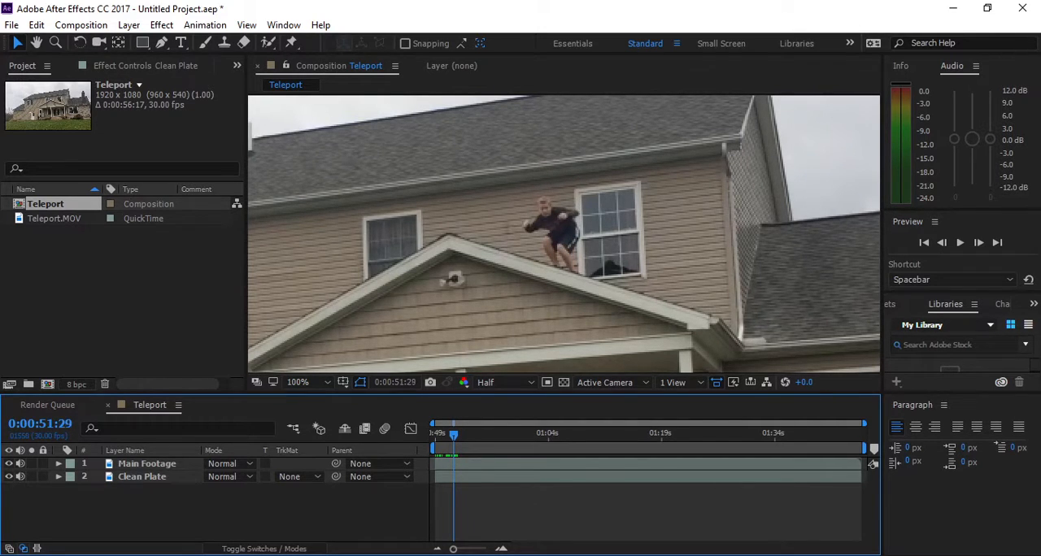
key(Page_Up)
key(Page_Up)
key(Page_Up)
key(Page_Up)
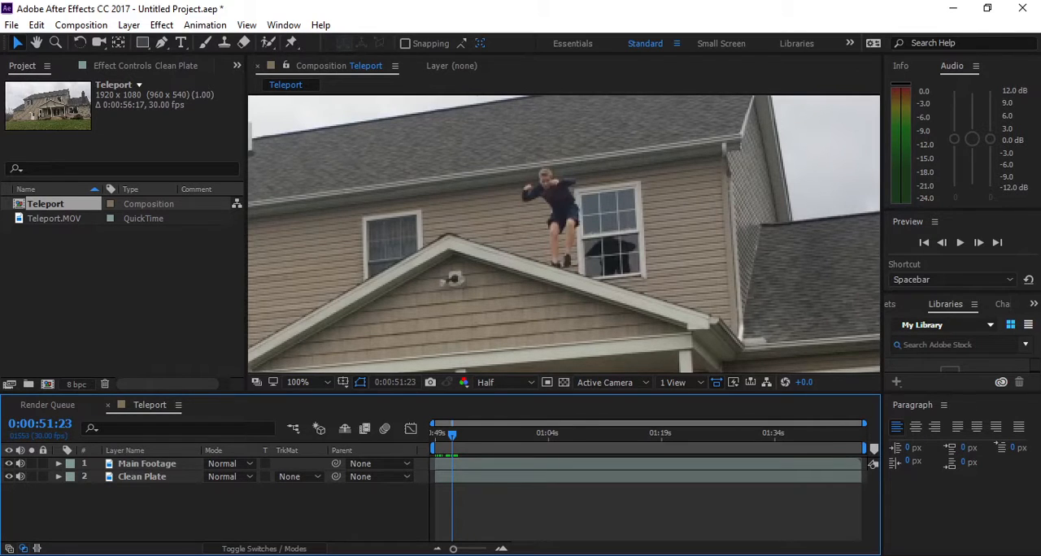
key(Page_Up)
key(Page_Up)
key(Page_Up)
key(Page_Up)
key(Page_Up)
key(Page_Up)
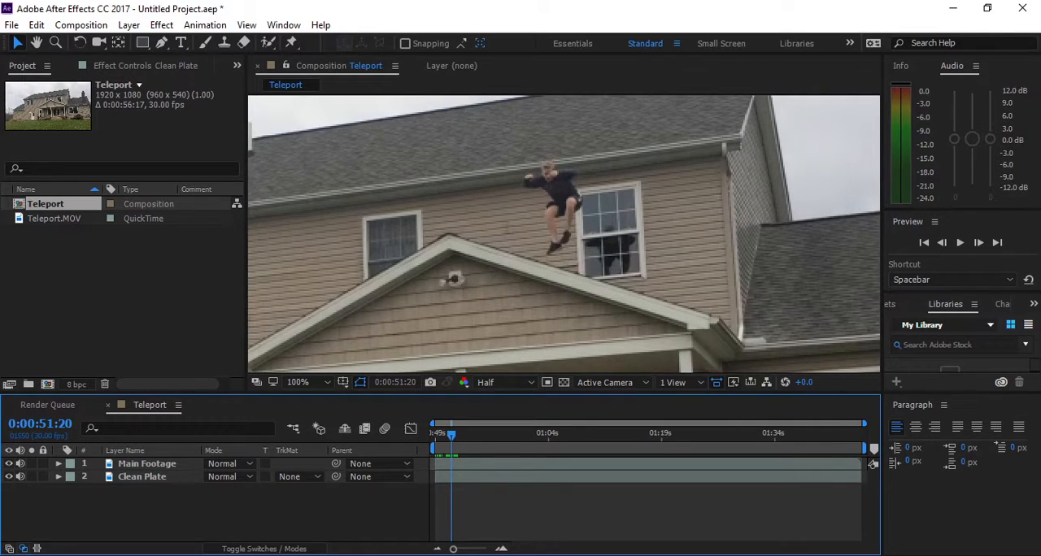
key(Page_Up)
key(Page_Up)
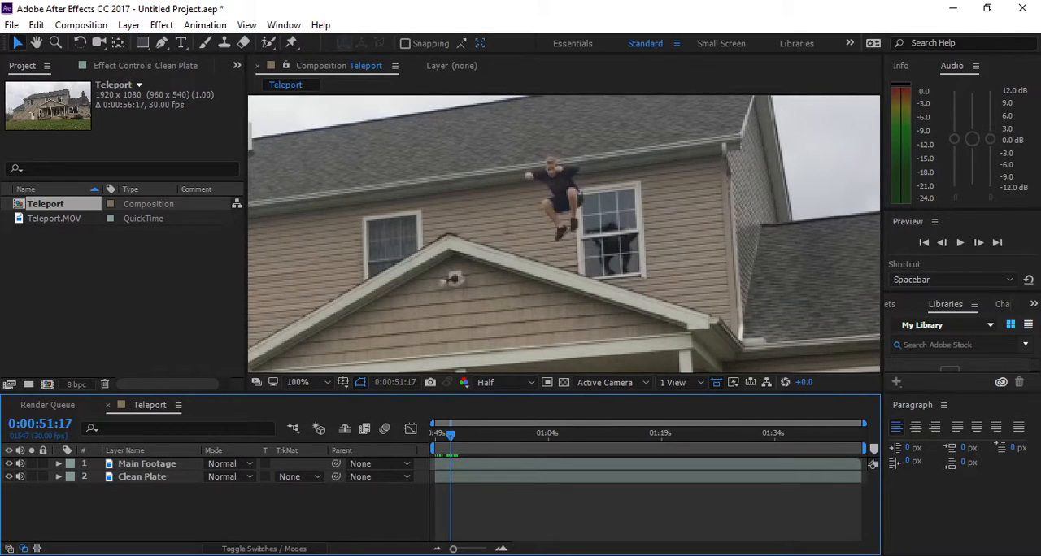
key(Page_Up)
key(Page_Up)
key(Page_Up)
key(Page_Up)
key(Page_Up)
key(Page_Up)
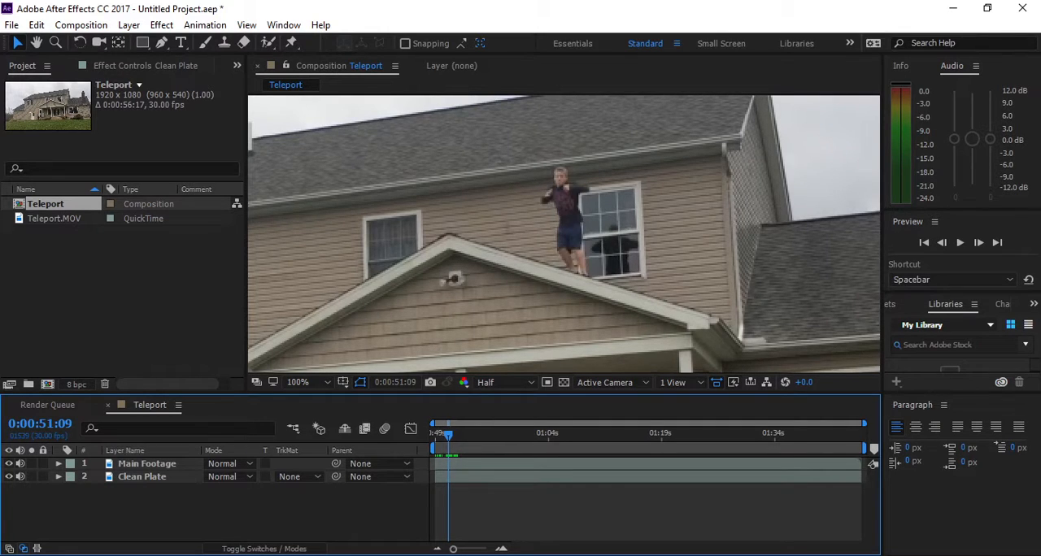
key(Page_Down)
key(Page_Down)
key(Page_Down)
key(Page_Down)
key(Page_Down)
key(Page_Down)
key(Page_Down)
key(Page_Down)
key(Page_Down)
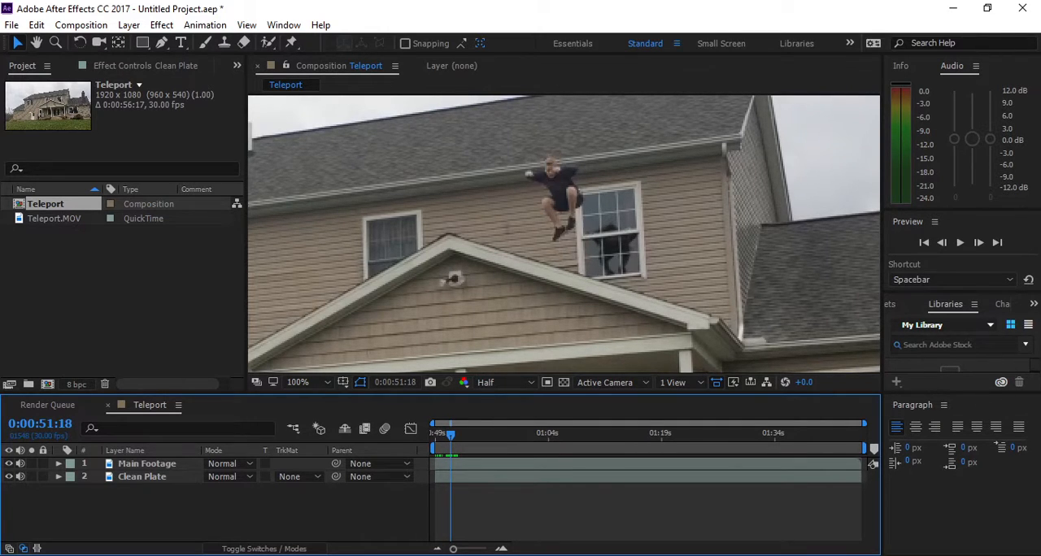
- Split the Main Footage layer at 0:00:51:18
click(405, 341)
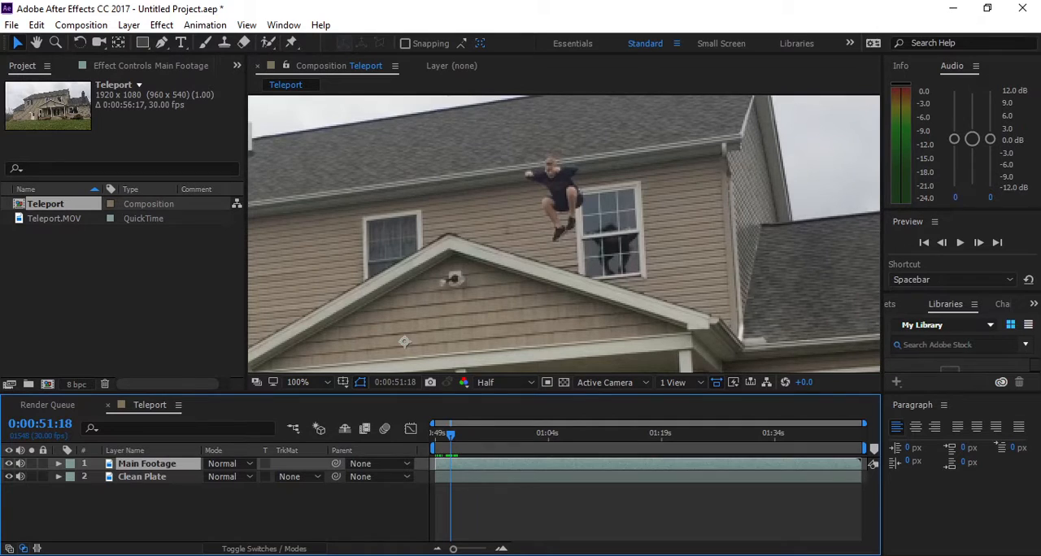
key(equal)
key(equal)
key(equal)
key(equal)
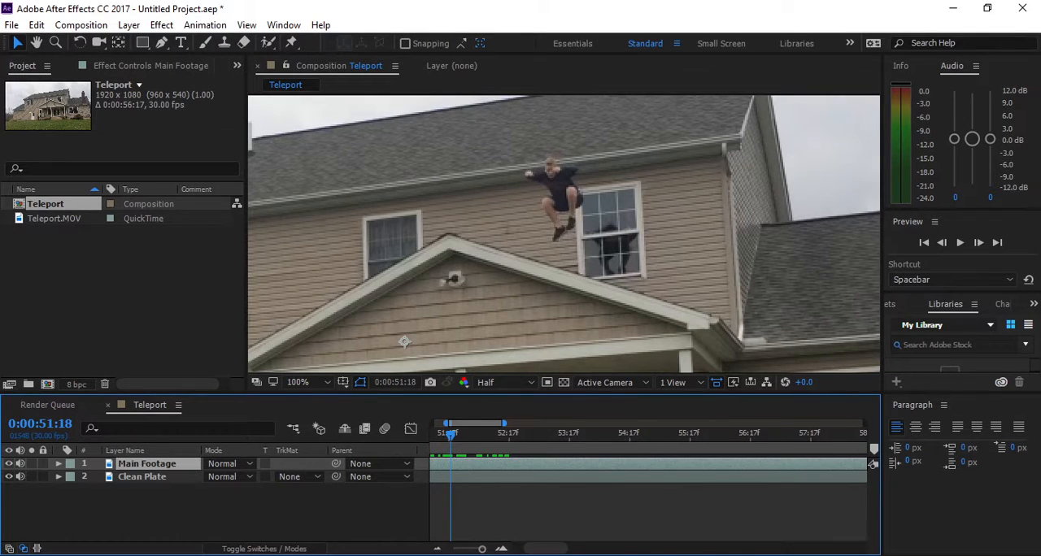
drag(545, 548, 534, 549)
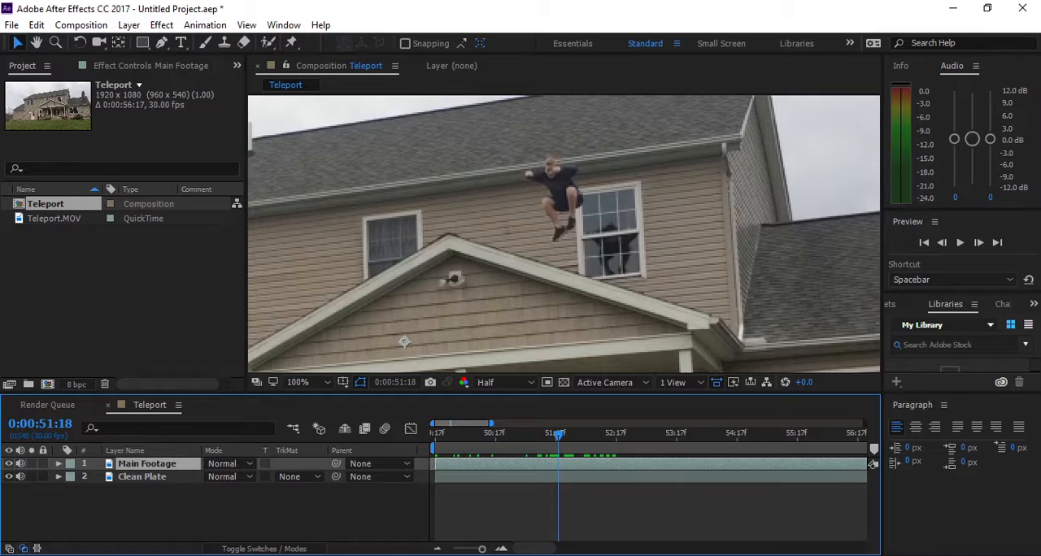
key(ctrl+shift+d)
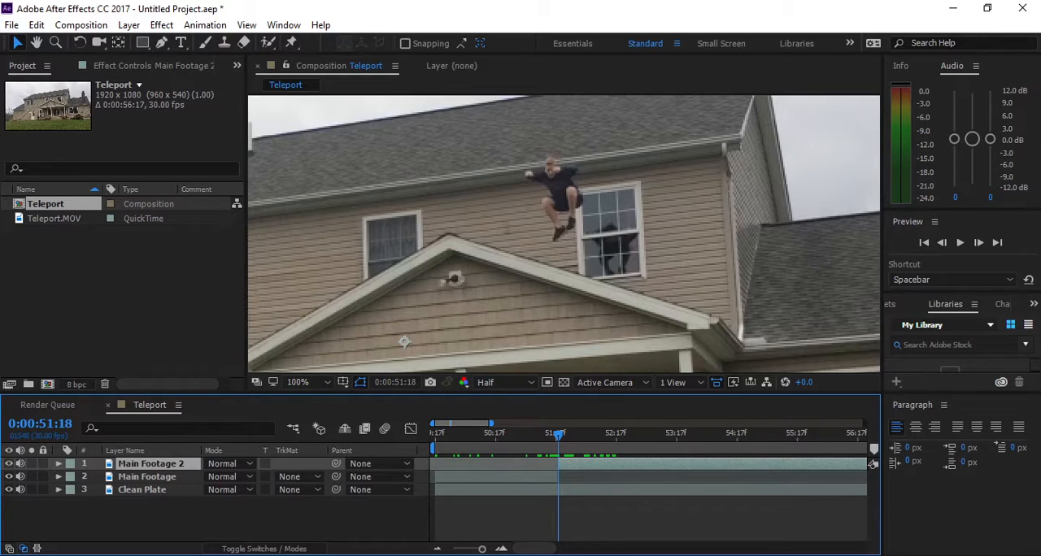
- Rename the second part of the split footage layer Body Mask
key(Return)
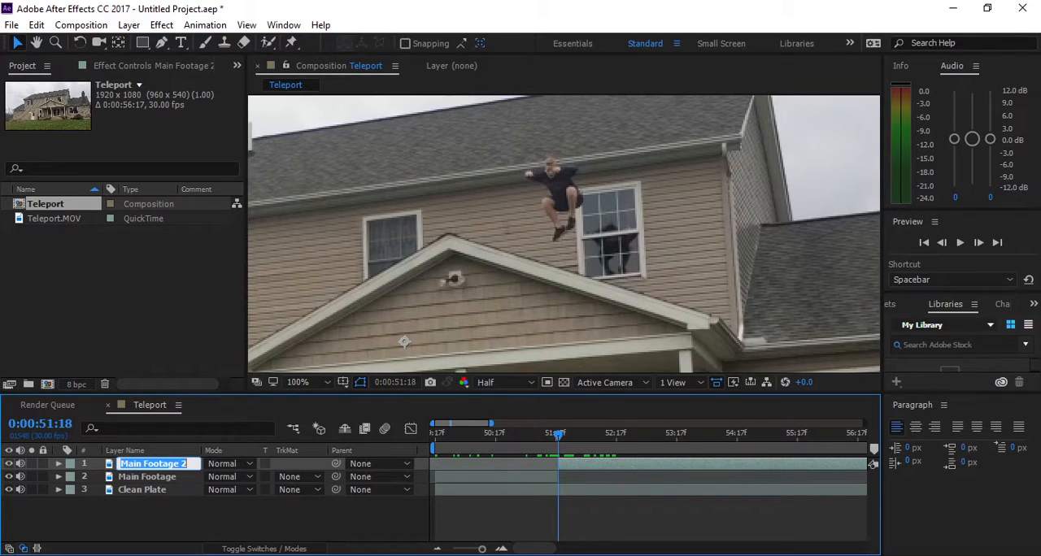
text(Mask)
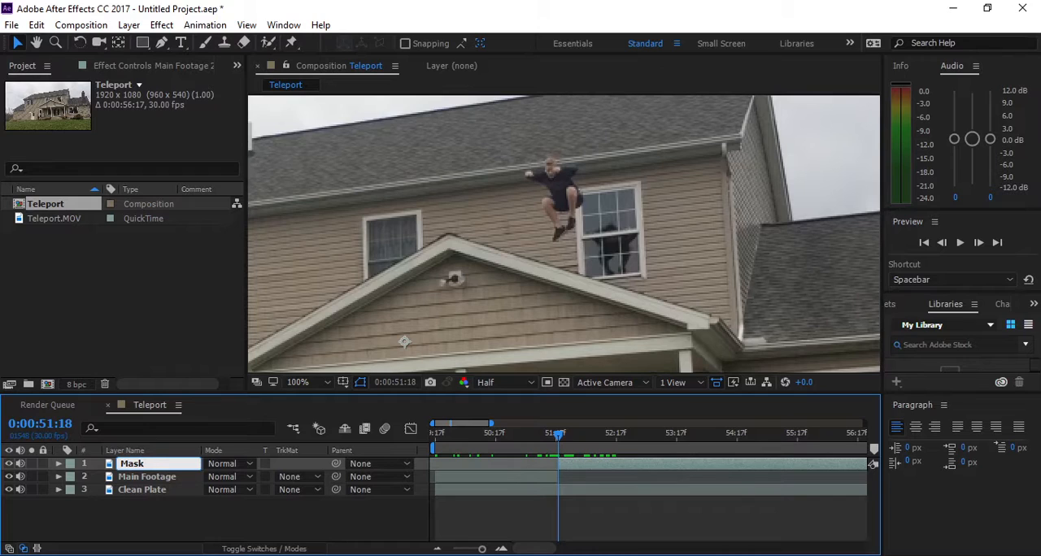
key(BackSpace)
key(BackSpace)
key(BackSpace)
key(BackSpace)
text(Bdy)
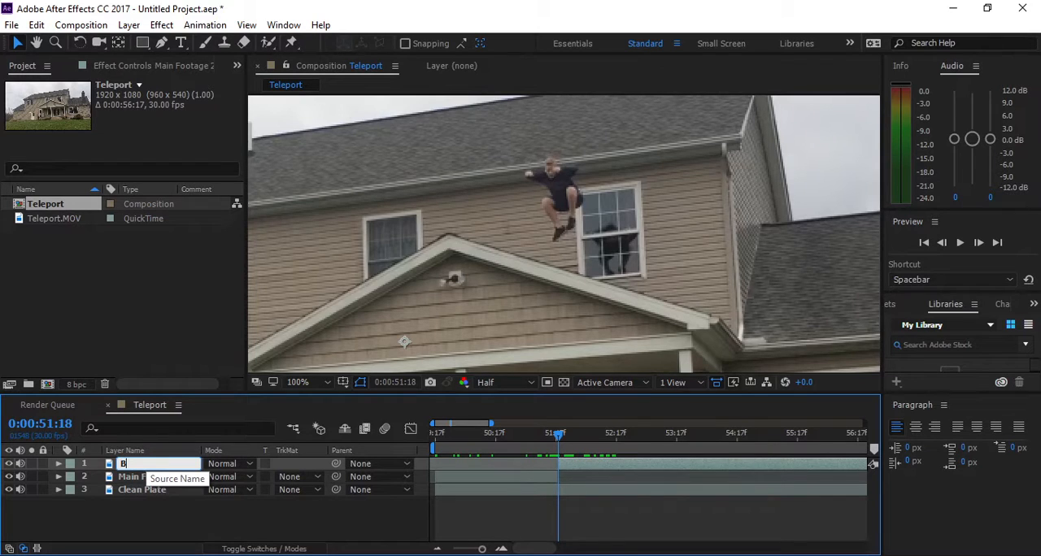
key(BackSpace)
key(BackSpace)
text(ody Mask)
key(Return)
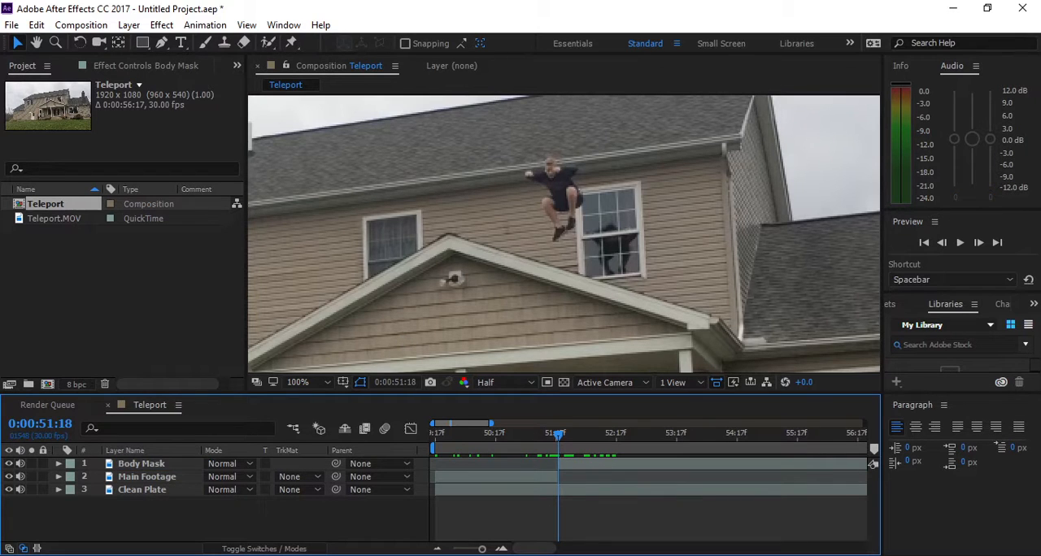
- Draw a closed RotoBezier pen mask tightly around the jumping person on the Body Mask layer at 0:00:51:18
click(404, 341)
scroll(602, 154, up, 3)
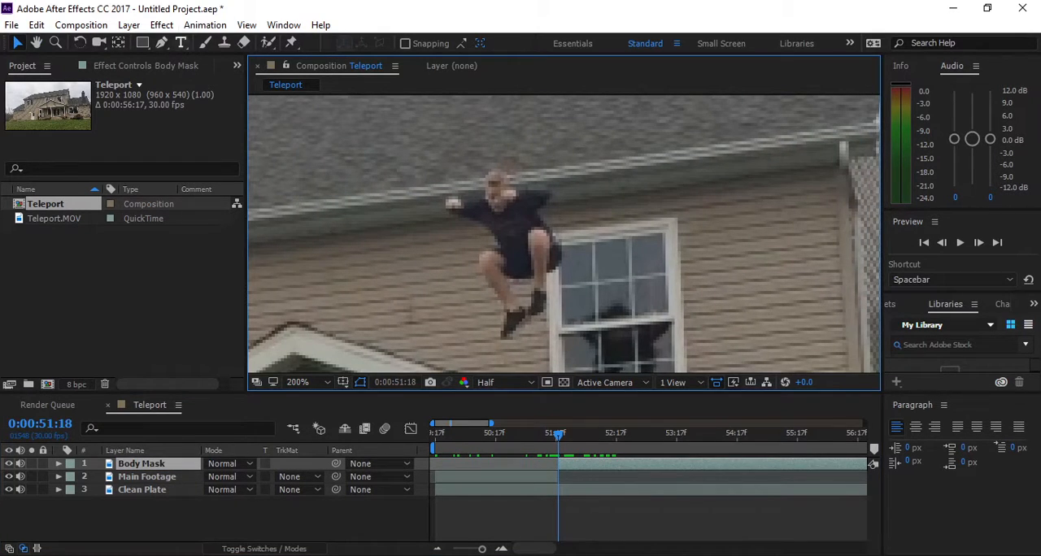
key(g)
click(447, 205)
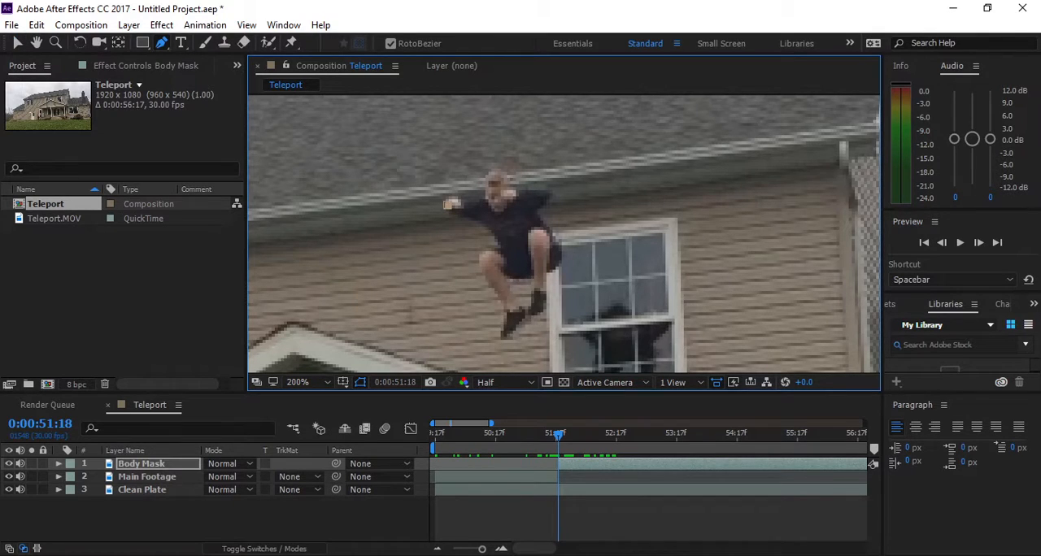
click(453, 214)
click(477, 220)
click(495, 242)
click(498, 251)
click(487, 250)
click(478, 258)
click(480, 275)
click(501, 302)
click(504, 321)
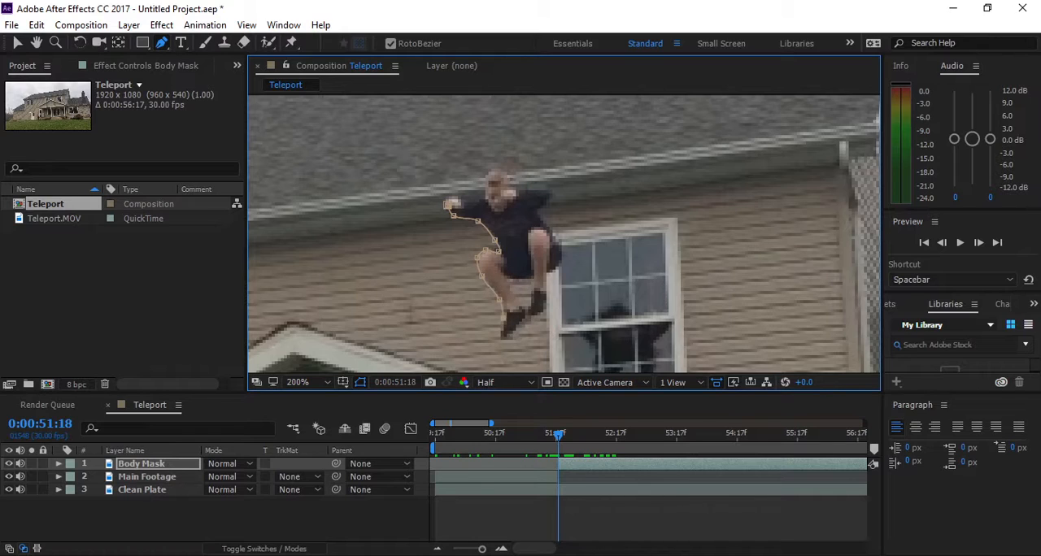
click(501, 339)
click(513, 335)
click(523, 323)
click(534, 316)
click(543, 305)
click(552, 271)
click(563, 245)
click(551, 231)
click(538, 213)
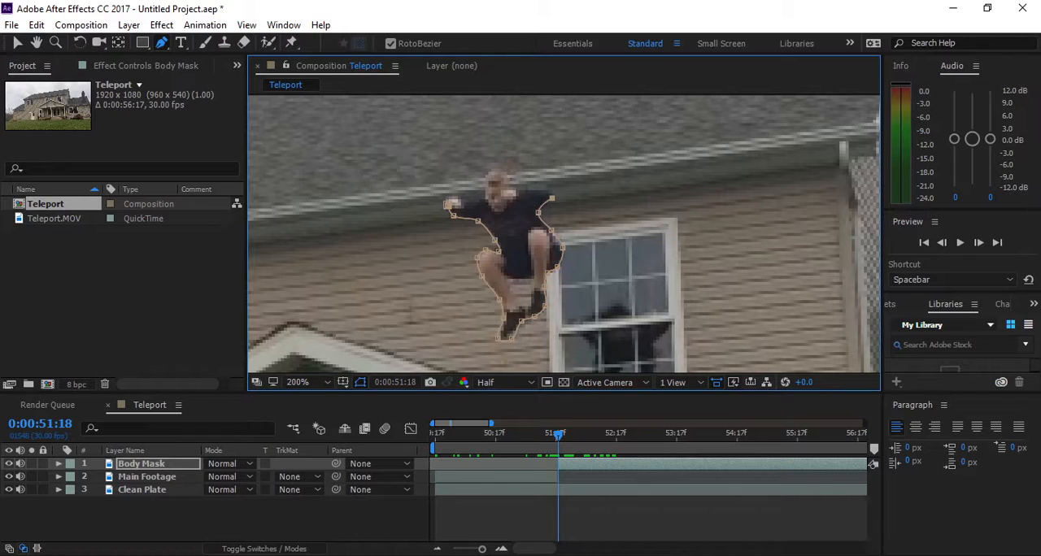
click(550, 188)
click(519, 188)
drag(548, 187, 519, 188)
click(482, 187)
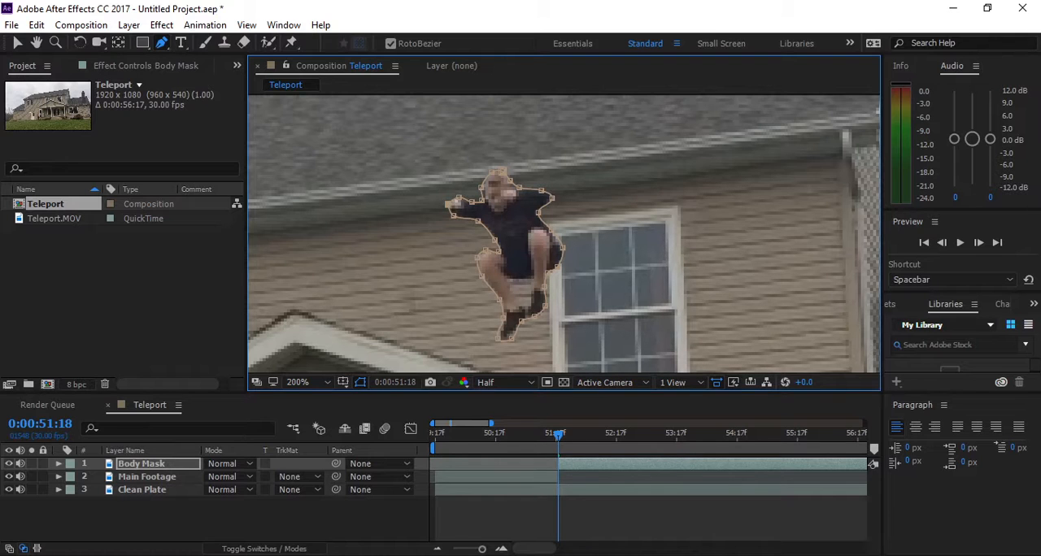
key(v)
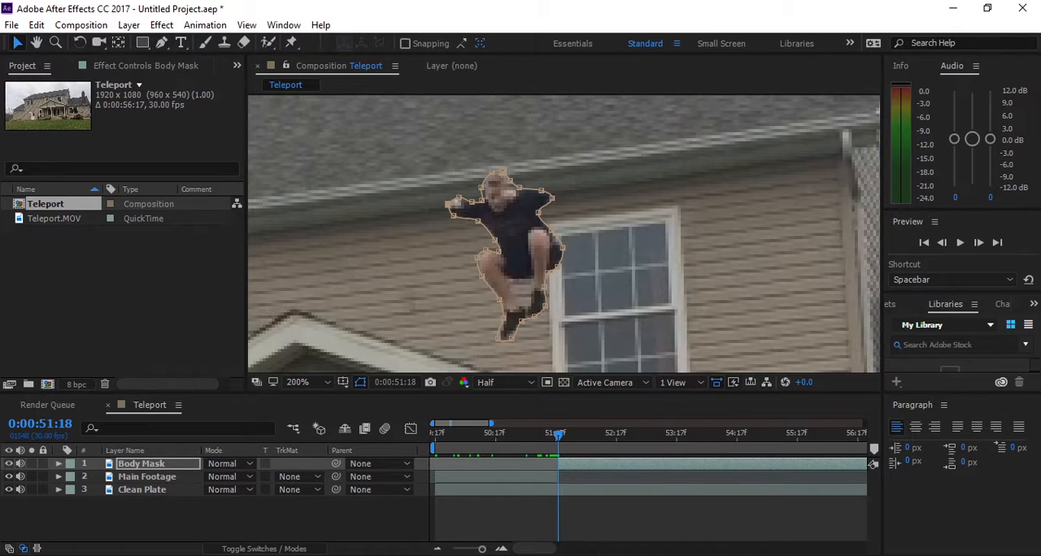
click(505, 519)
scroll(547, 244, down, 2)
scroll(550, 238, up, 1)
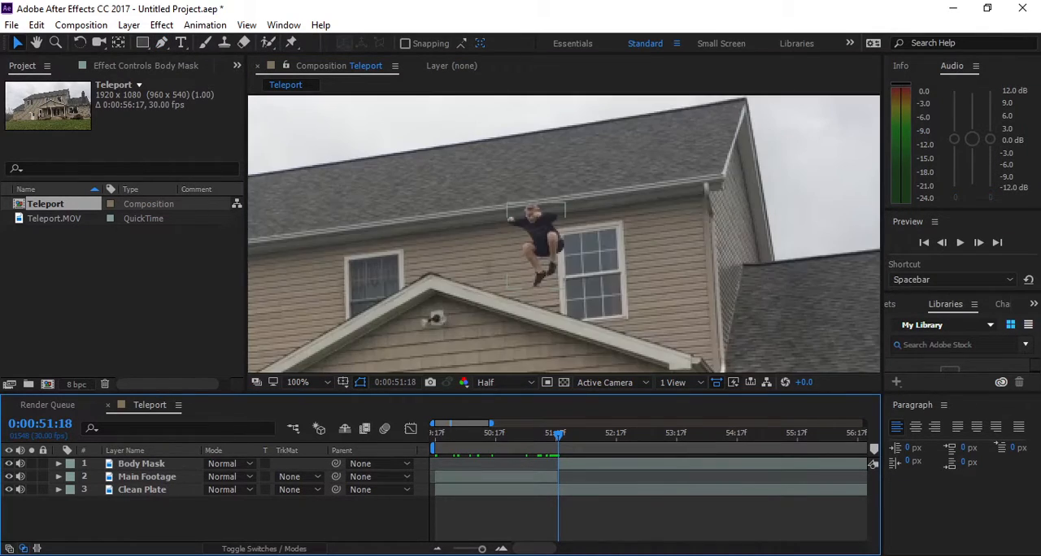
- Reveal the path, feather, opacity and expansion properties of Mask 1 on the Body Mask layer
click(540, 242)
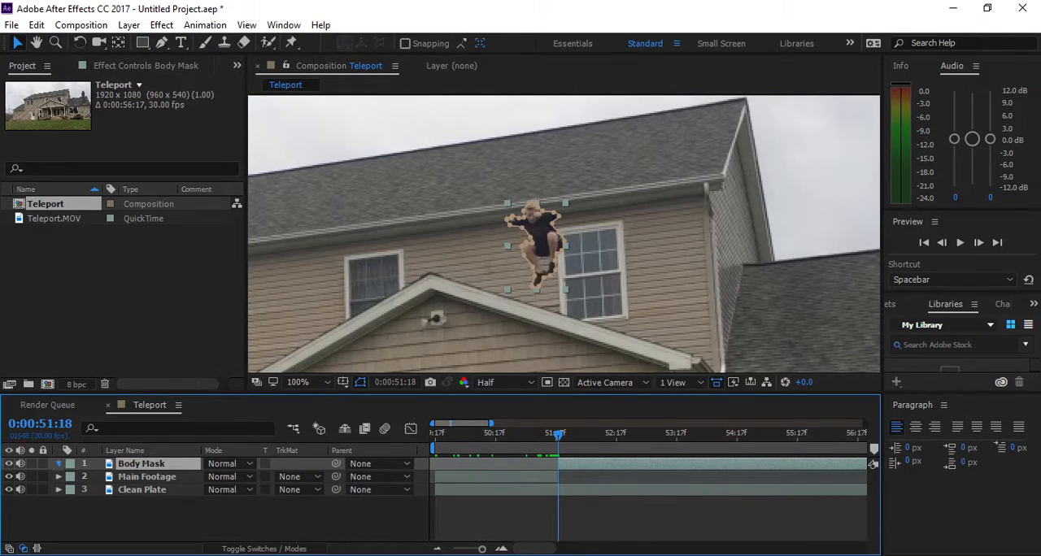
click(58, 463)
click(72, 477)
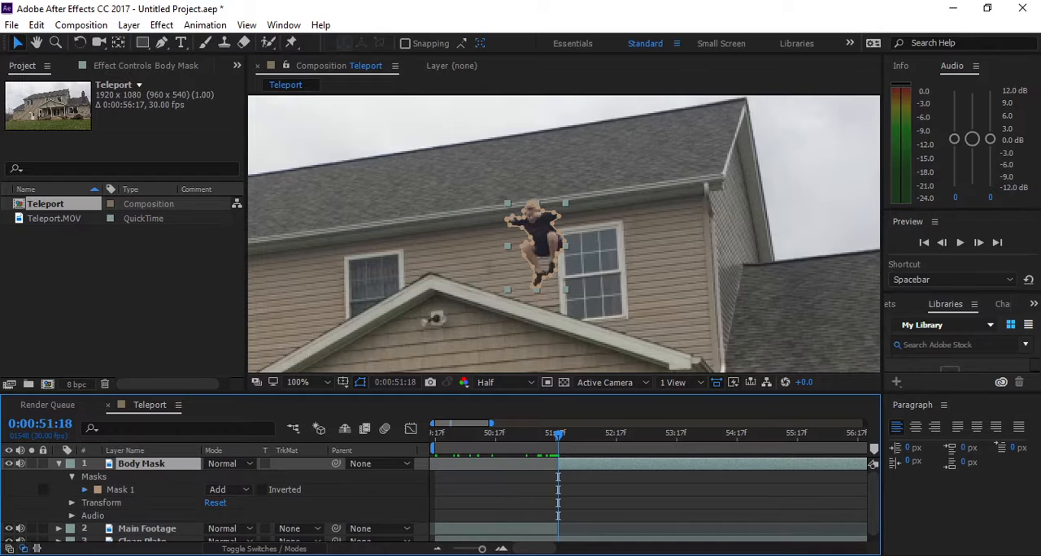
click(85, 489)
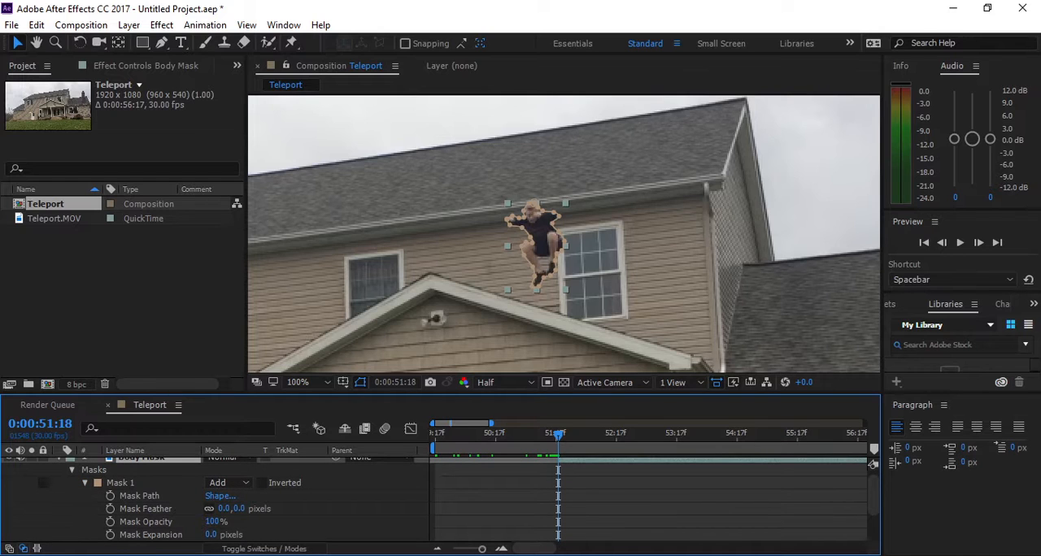
- Try a Mask 1 expansion of -7 pixels on the jumping person
scroll(564, 234, up, 1)
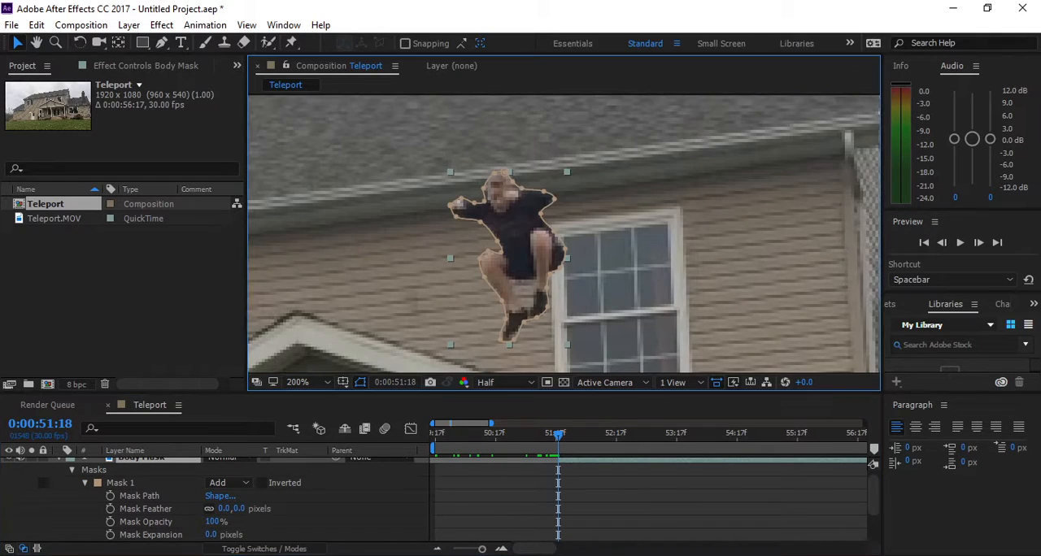
drag(536, 245, 562, 216)
mouse_move(211, 535)
mouse_down()
mouse_move(201, 535)
mouse_move(260, 535)
mouse_move(206, 535)
mouse_up()
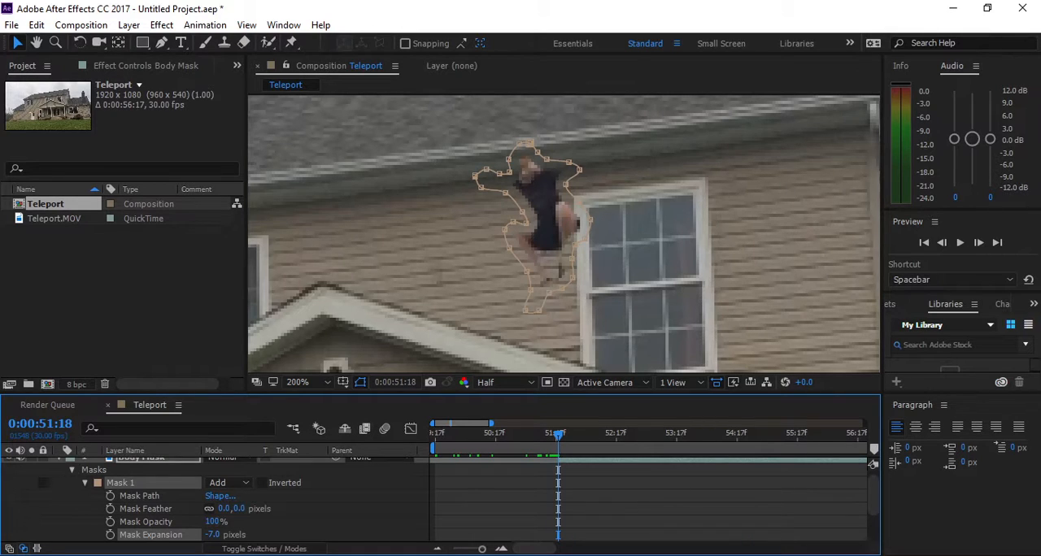
- Set the Mask 1 feather to 7 pixels and its expansion to 0 pixels
drag(225, 508, 233, 508)
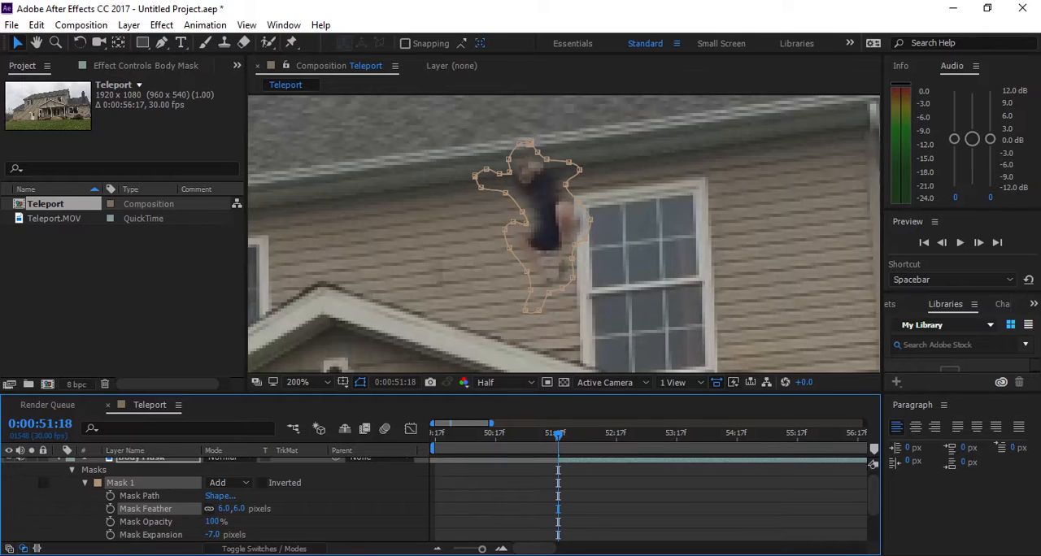
click(238, 509)
text(7)
key(Return)
click(212, 534)
text(0)
key(Return)
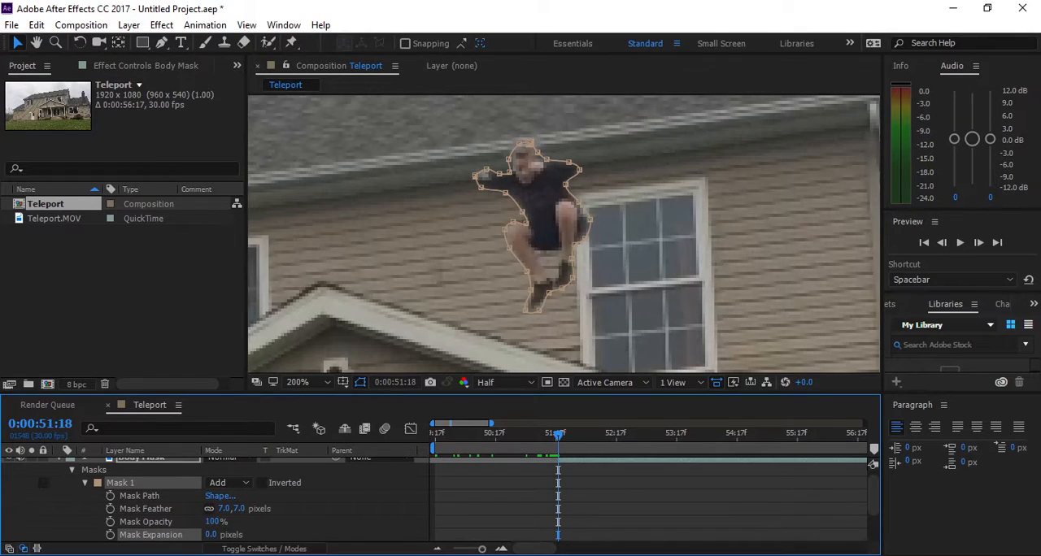
- Animate the Mask 1 expansion from 0 pixels at 0:00:51:18 to -40 pixels at 0:00:51:22
click(111, 535)
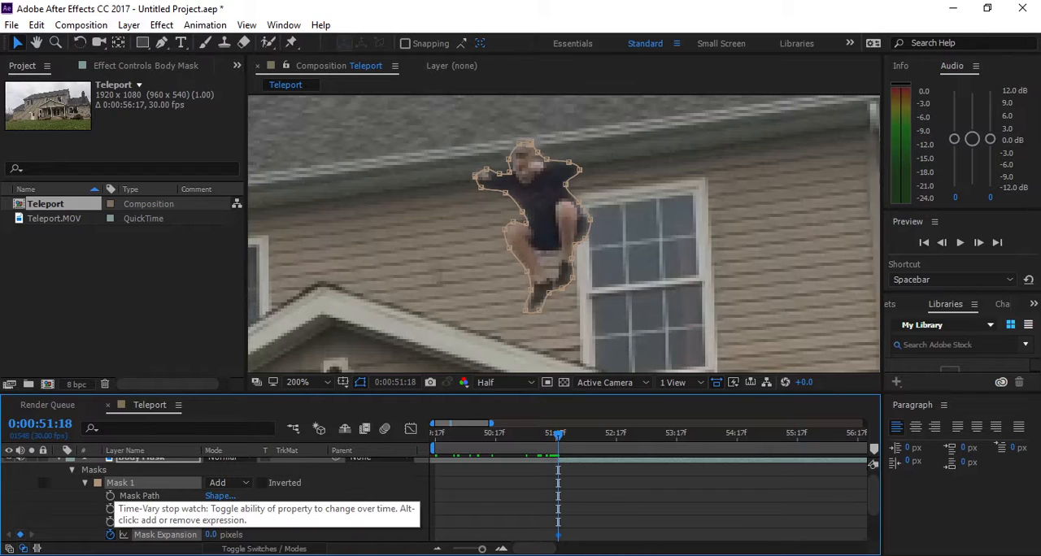
key(Page_Down)
key(Page_Down)
key(Page_Down)
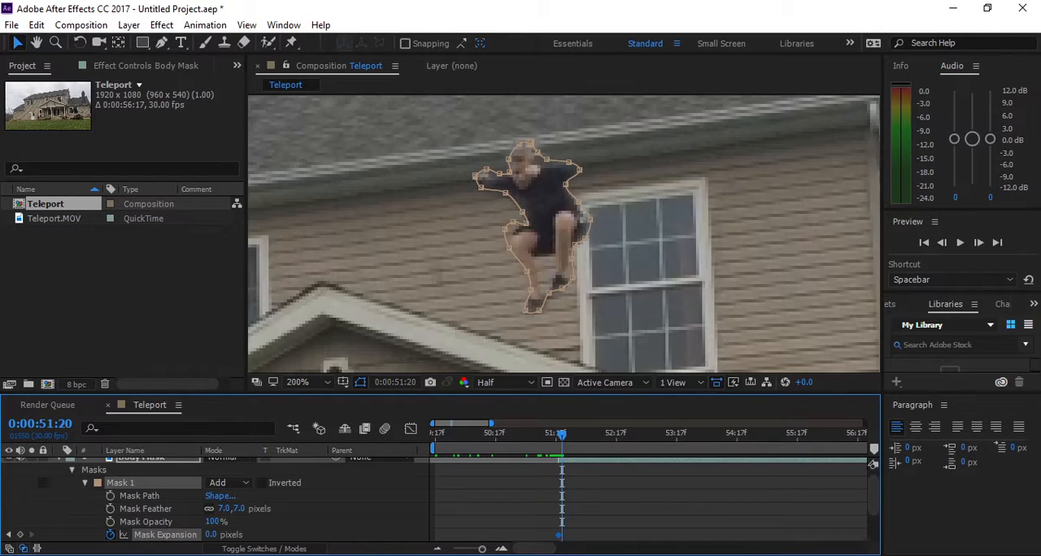
key(Page_Down)
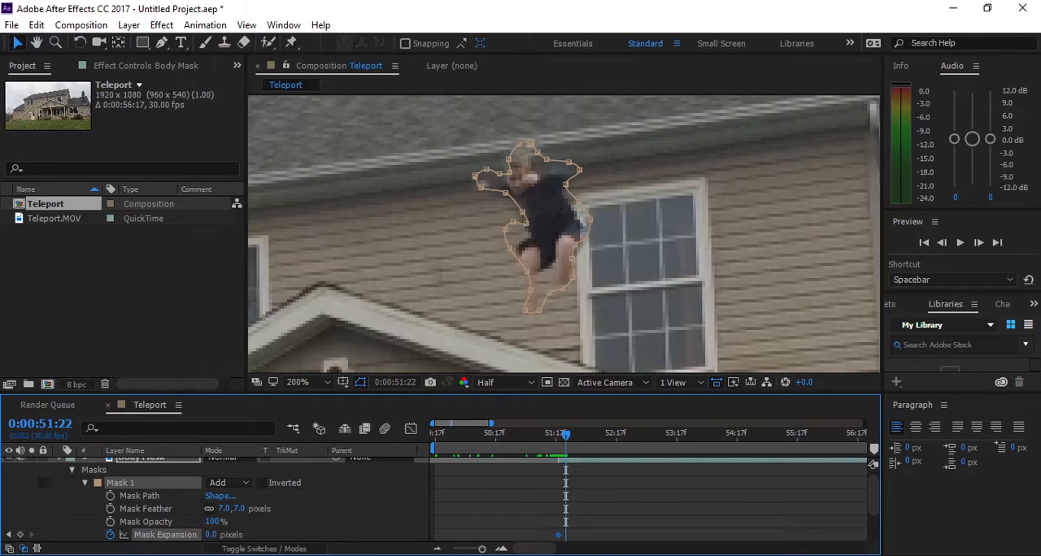
mouse_move(212, 536)
mouse_down()
mouse_move(192, 535)
mouse_move(234, 535)
mouse_move(204, 535)
mouse_up()
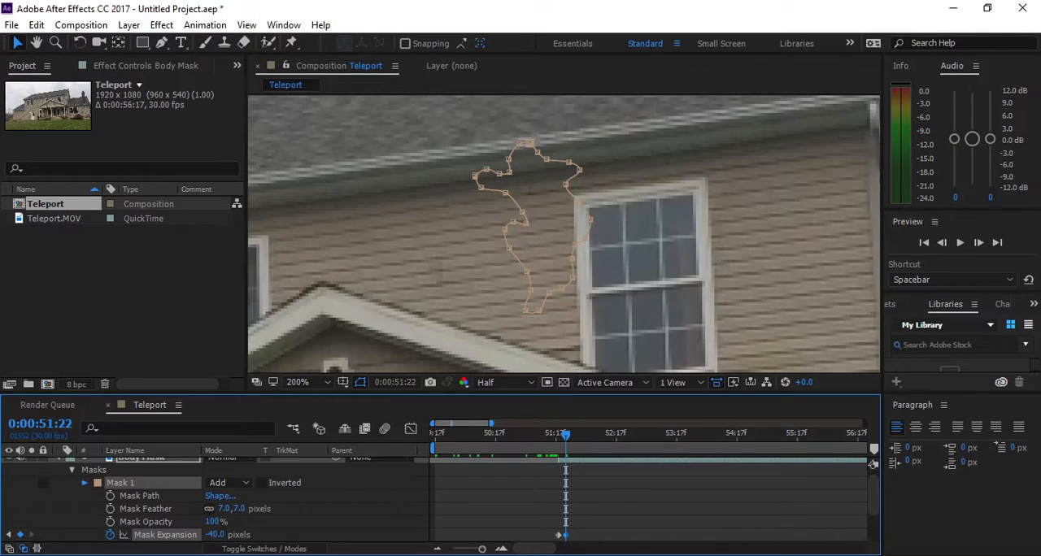
- Collapse the mask properties and the Body Mask layer in the timeline
click(84, 483)
click(71, 471)
click(58, 463)
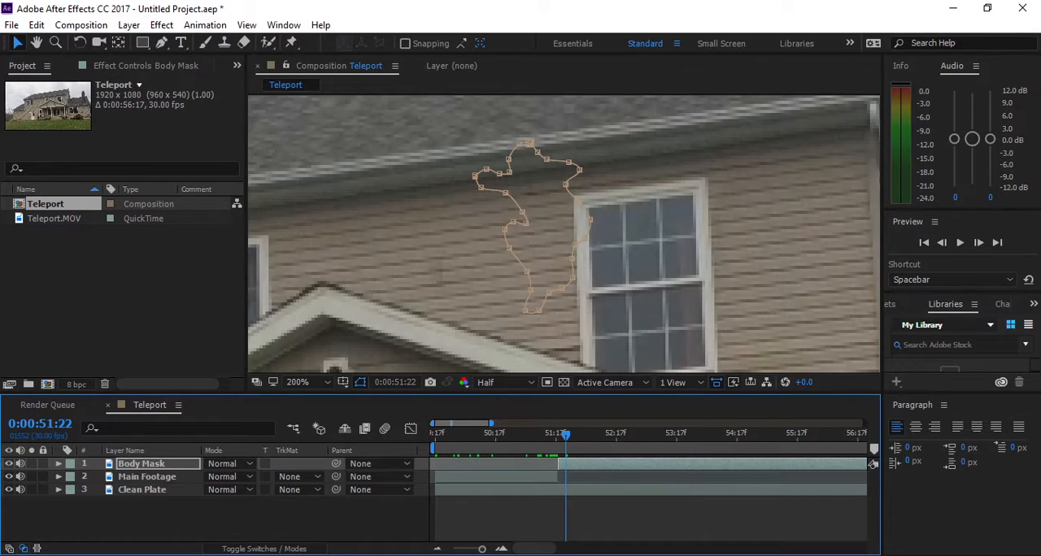
scroll(564, 235, down, 2)
drag(563, 280, 565, 226)
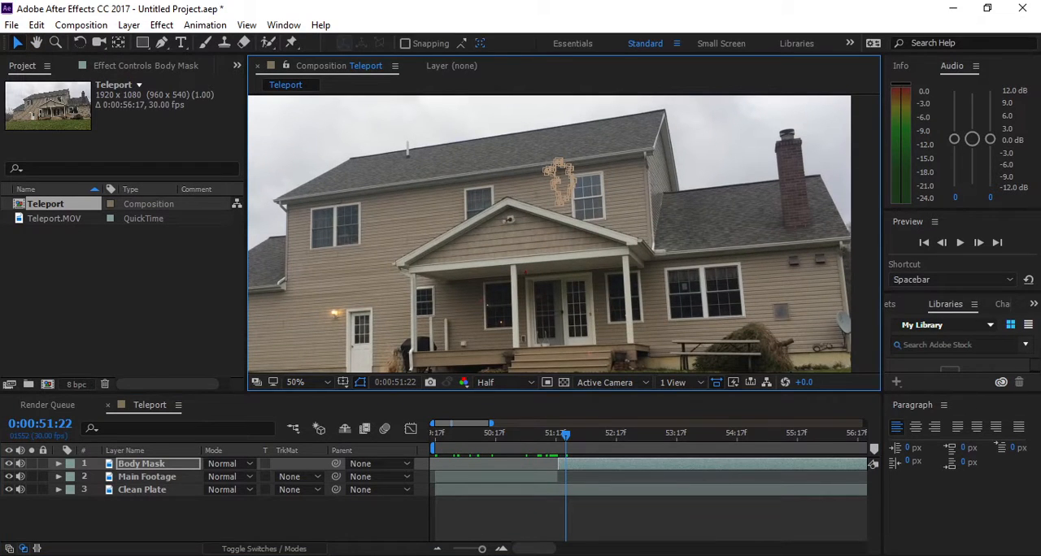
- Examine frame by frame how the masked person shrinks away around 0:00:51:18
drag(566, 435, 549, 435)
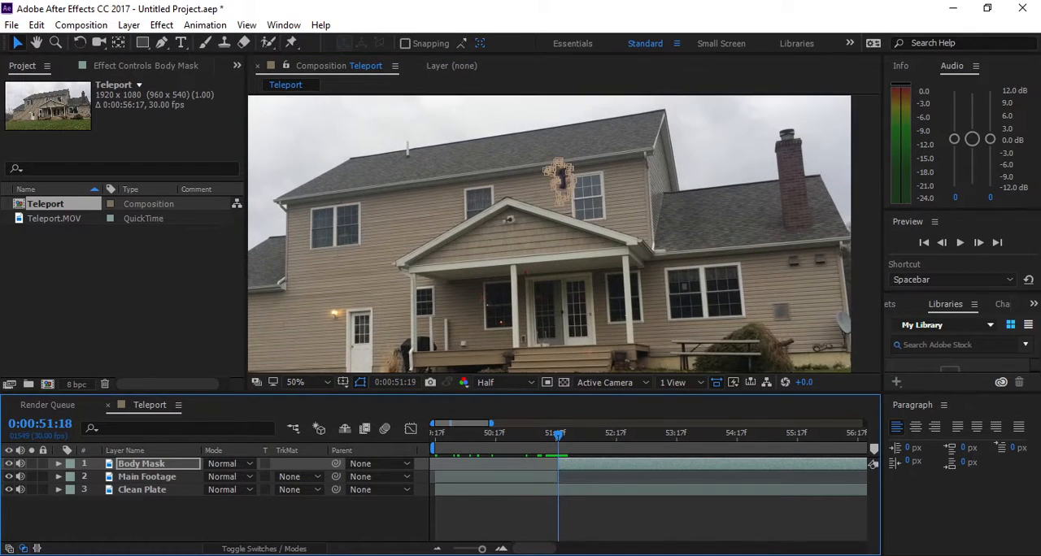
key(Page_Down)
key(Page_Down)
key(Page_Down)
key(Page_Down)
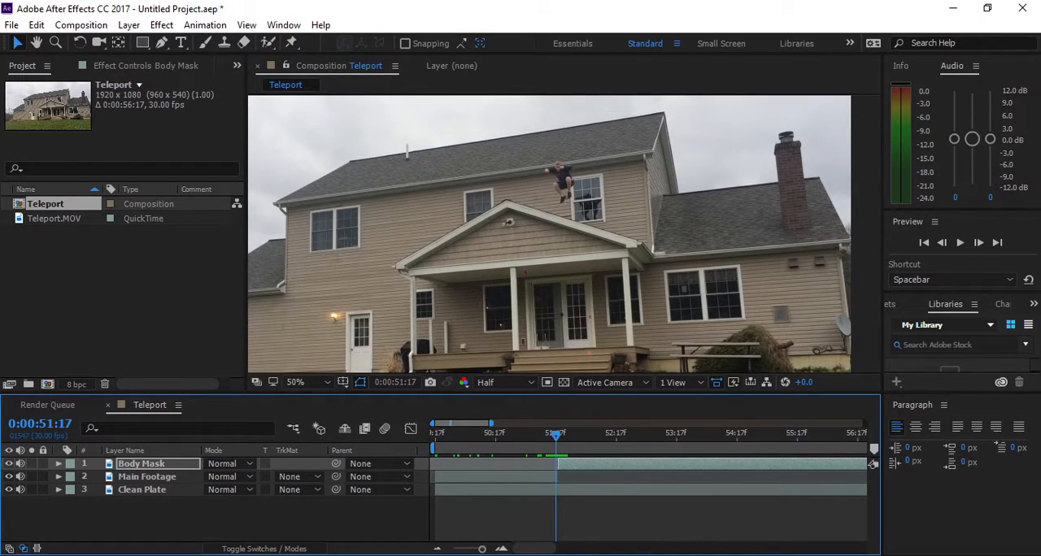
key(Page_Up)
key(Page_Up)
key(Page_Up)
key(Page_Up)
key(Page_Up)
key(Page_Up)
key(Page_Up)
key(Page_Up)
key(Page_Up)
key(Page_Up)
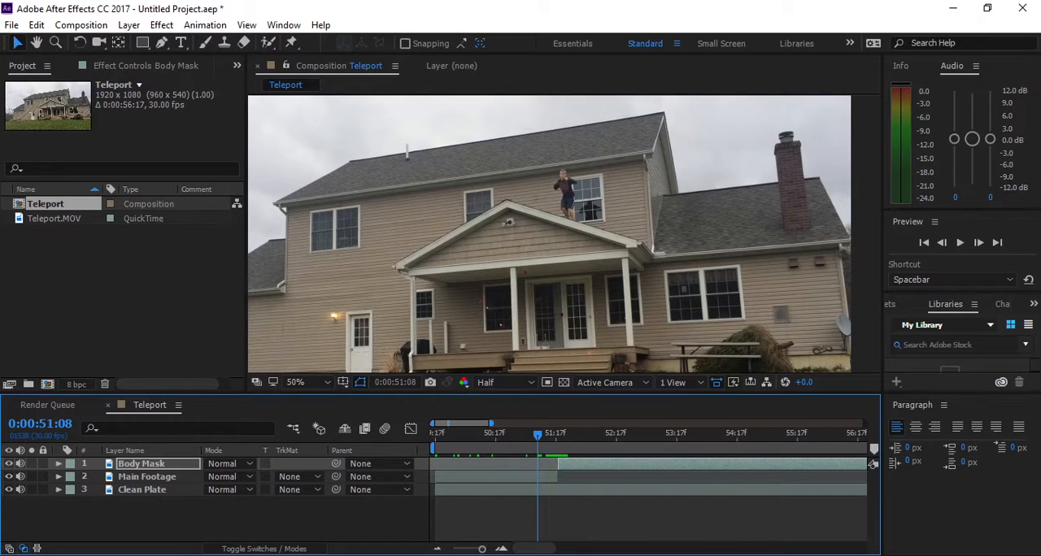
- Deselect the layer and play back the jump and disappearance from 0:00:51:08
key(F2)
key(space)
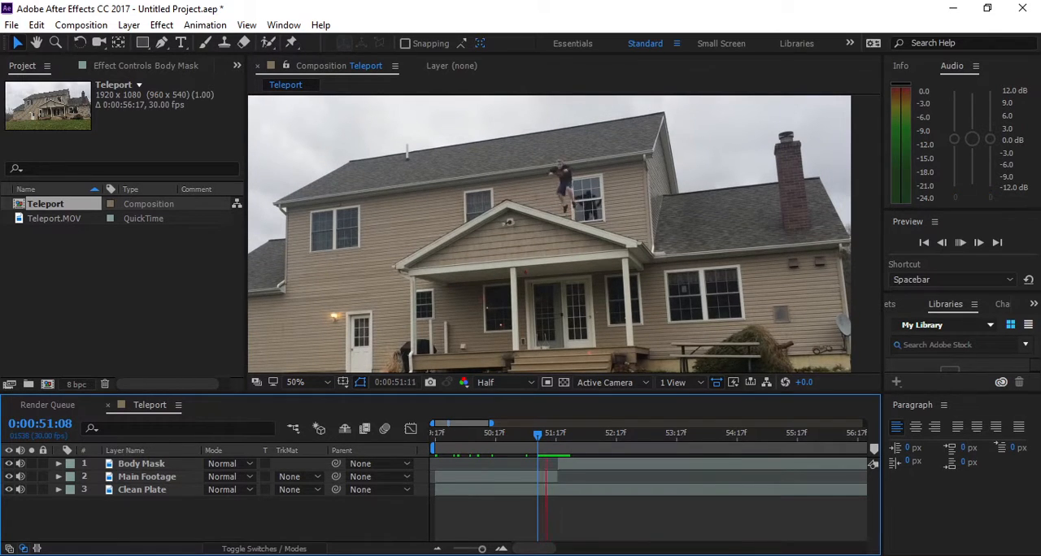
key(space)
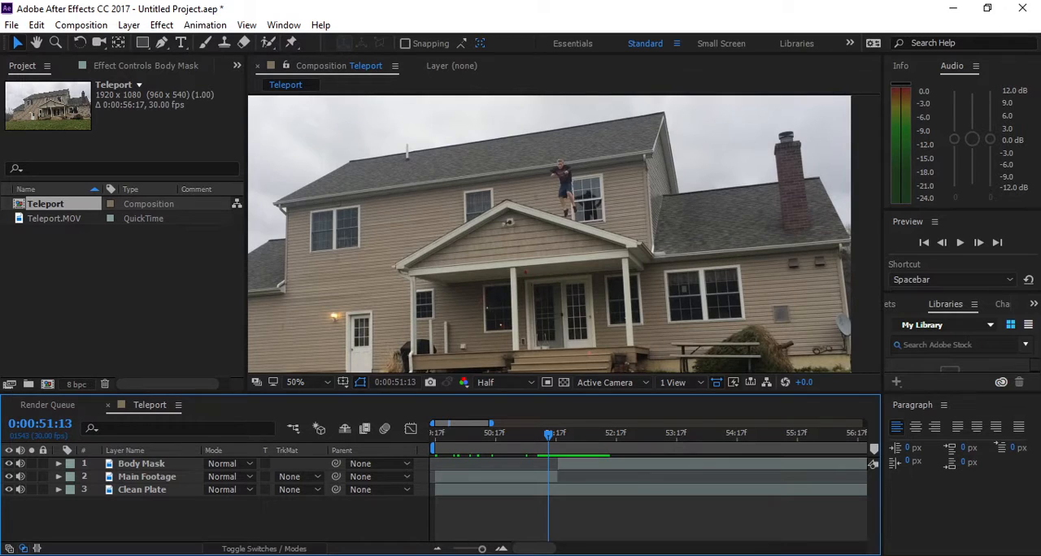
click(550, 434)
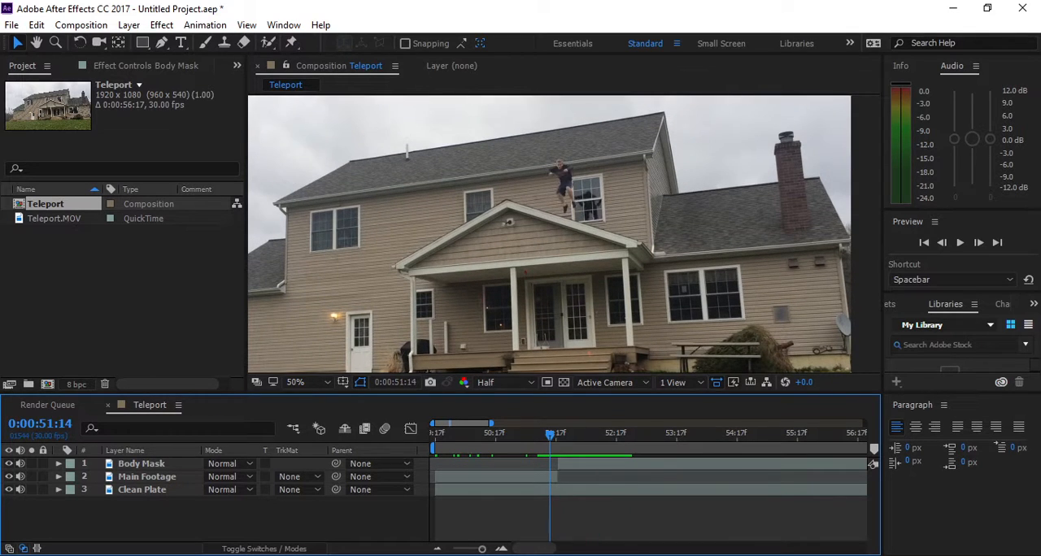
key(space)
key(space)
- Compare the frames before and at the 0:00:51:18 cut for a background shift between the footage and the Clean Plate
drag(551, 435, 558, 435)
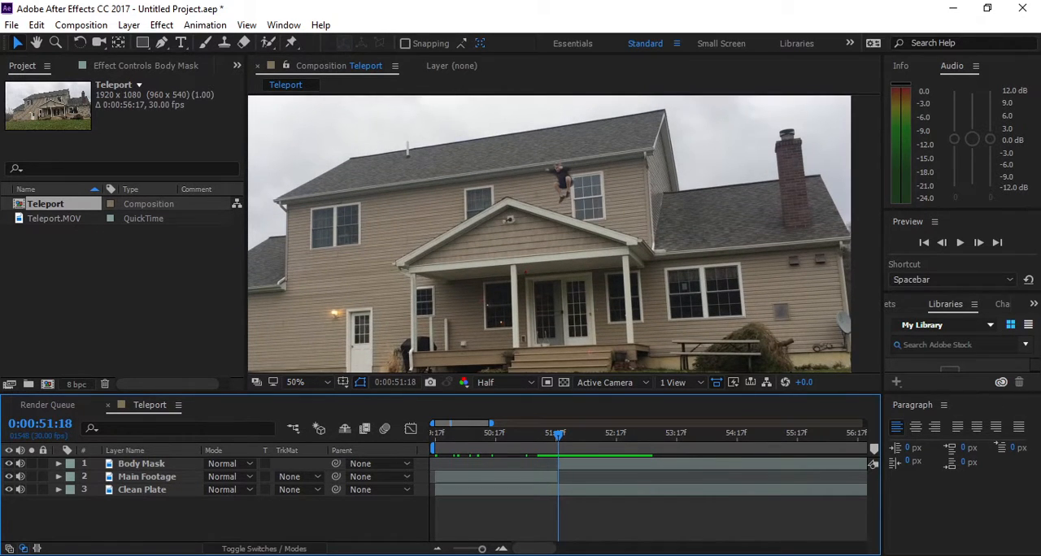
key(Page_Up)
key(Page_Down)
click(142, 489)
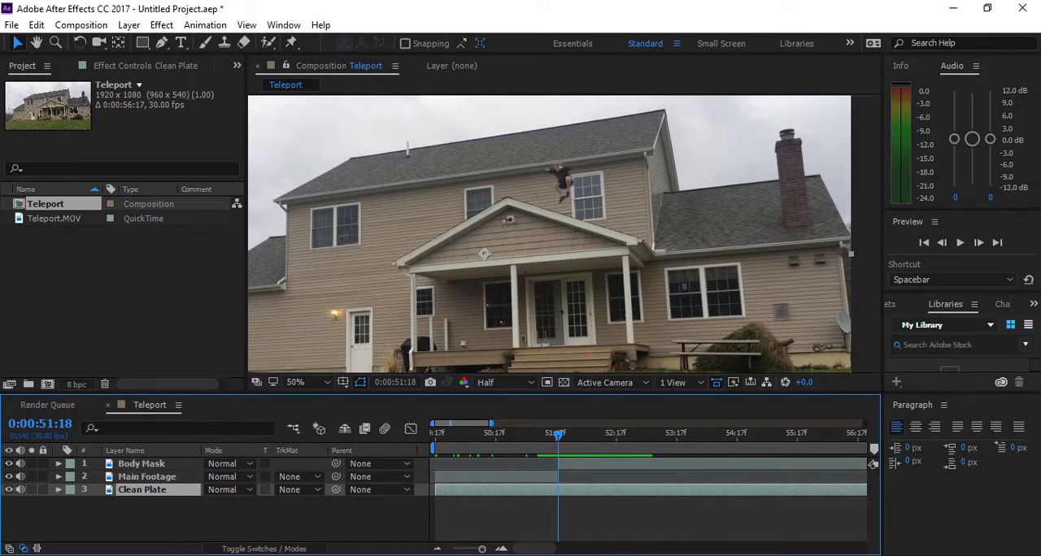
key(Page_Up)
key(Page_Up)
key(Page_Up)
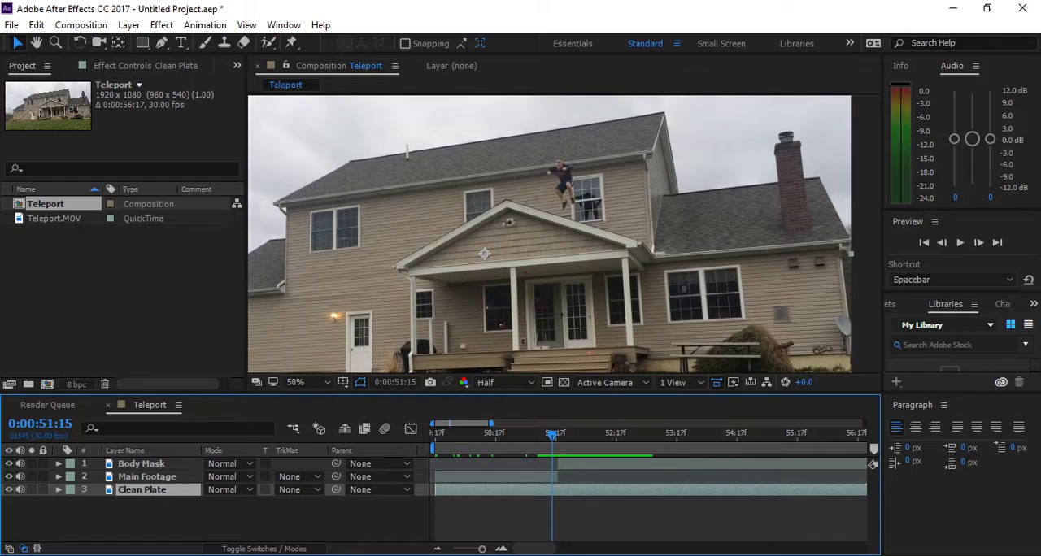
key(Page_Down)
key(Page_Down)
key(Page_Down)
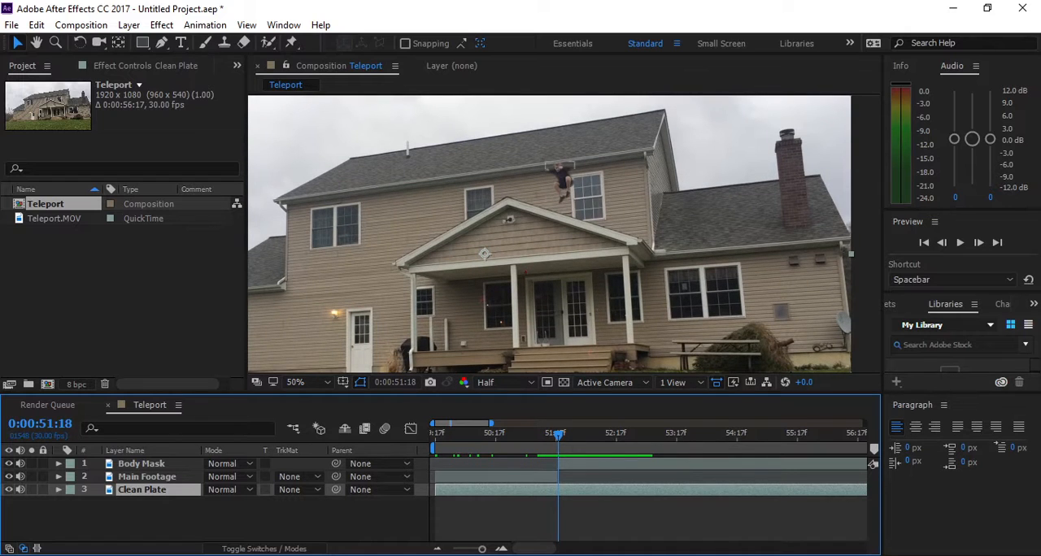
- Select the Main Footage layer and move the current time to its start at 0:00:49:17
click(147, 477)
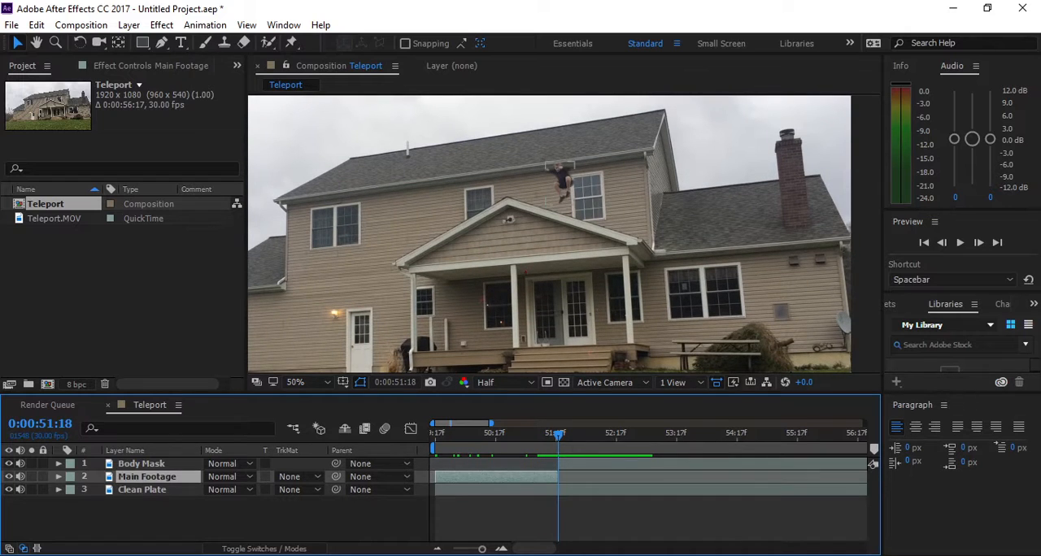
key(minus)
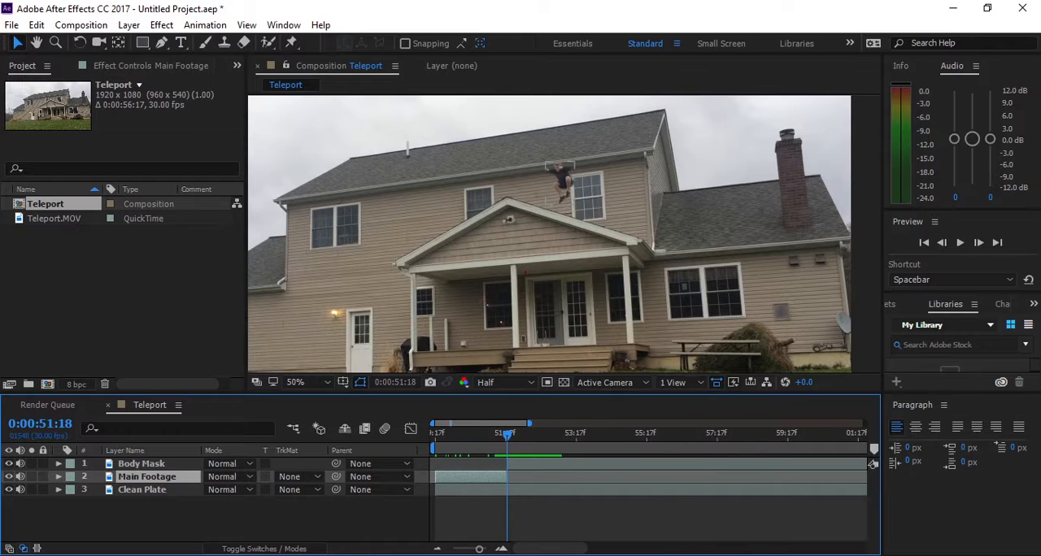
key(Page_Up)
key(Page_Up)
key(Page_Up)
key(Page_Up)
key(Page_Up)
key(Page_Up)
key(Page_Up)
key(Page_Up)
key(Page_Up)
key(Page_Up)
key(Page_Up)
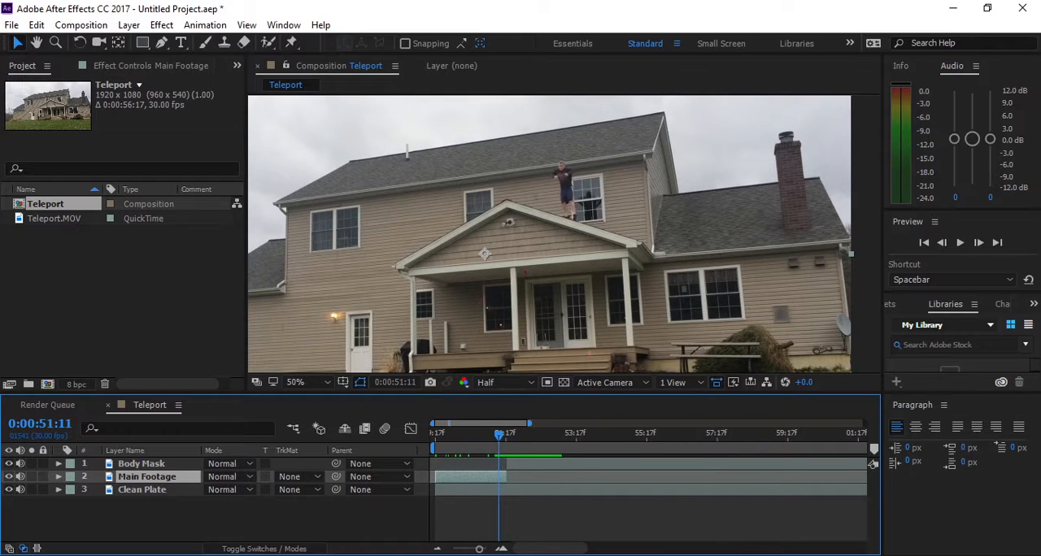
key(Page_Up)
key(Page_Up)
key(Page_Up)
key(Page_Up)
key(Page_Up)
key(Page_Up)
key(Page_Up)
key(Page_Up)
key(Page_Up)
key(Page_Up)
key(Page_Up)
key(Page_Up)
key(Page_Up)
key(Page_Up)
key(Page_Up)
key(Page_Up)
key(Page_Up)
key(Page_Up)
key(Page_Up)
key(Page_Up)
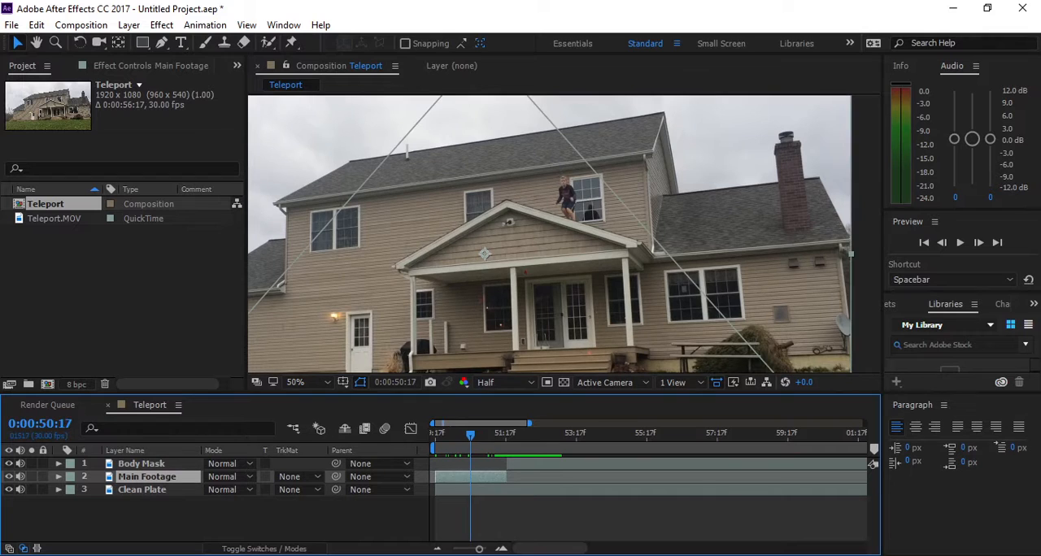
mouse_move(435, 436)
mouse_down()
mouse_move(472, 436)
mouse_move(434, 436)
mouse_up()
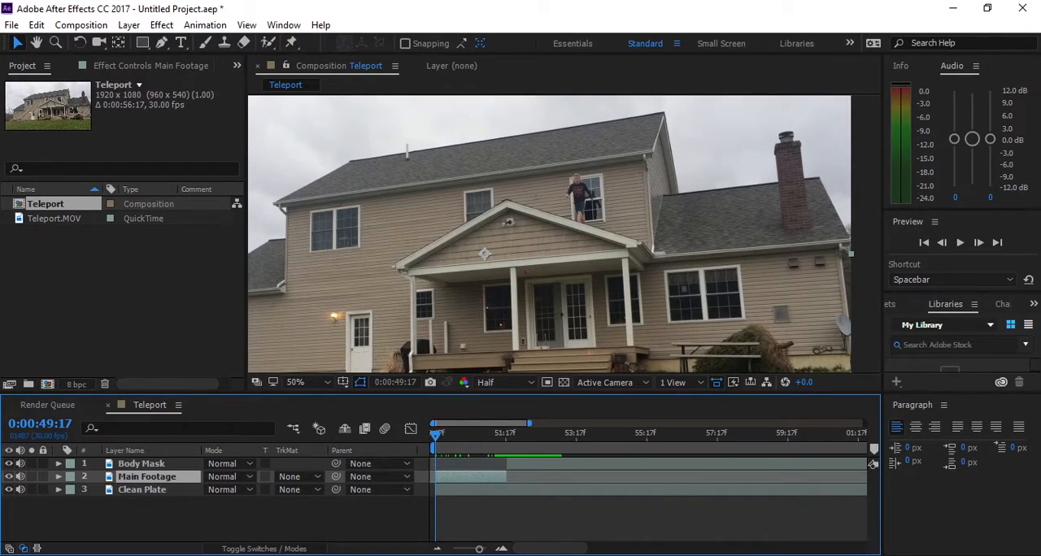
- Delete the existing Clean Plate layer from the Teleport composition
scroll(550, 244, down, 1)
drag(550, 244, 571, 231)
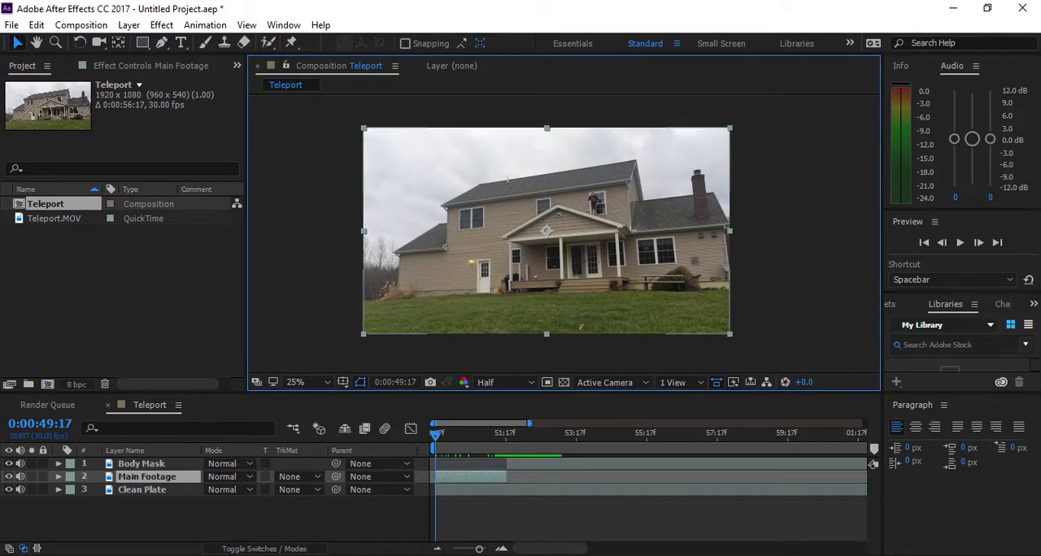
click(571, 490)
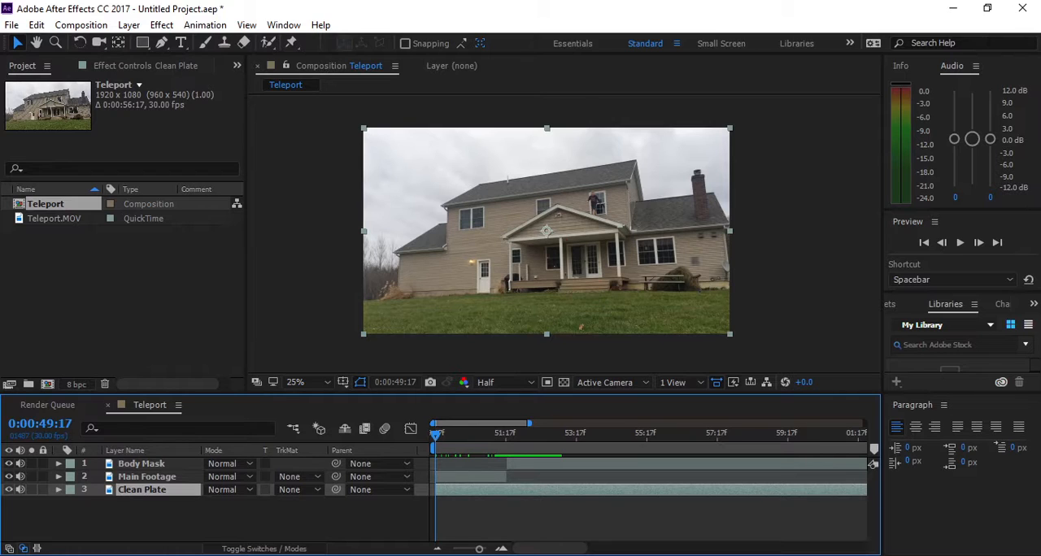
key(Delete)
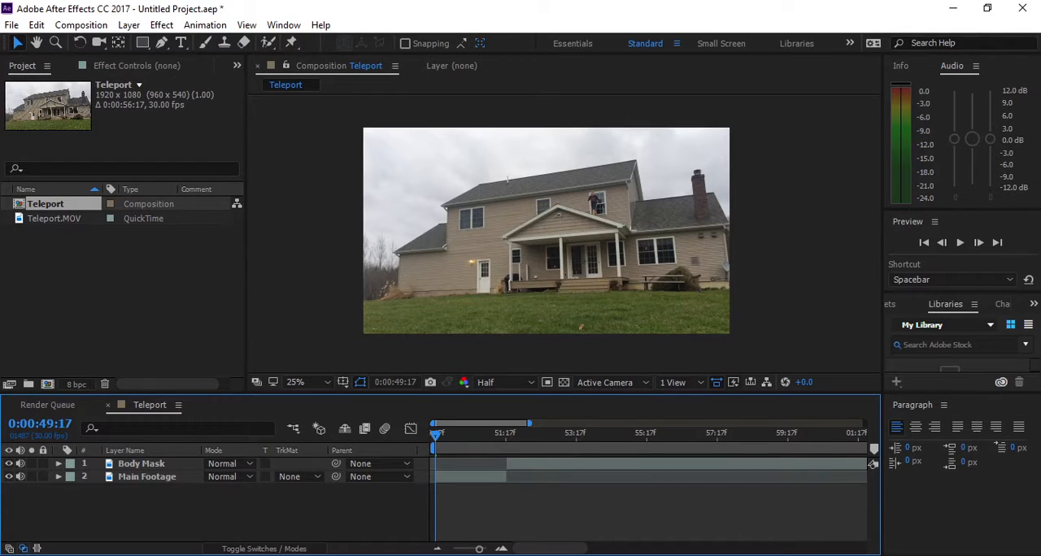
- Duplicate the Main Footage layer and rename the lower copy Clean Plate
click(148, 477)
key(ctrl+d)
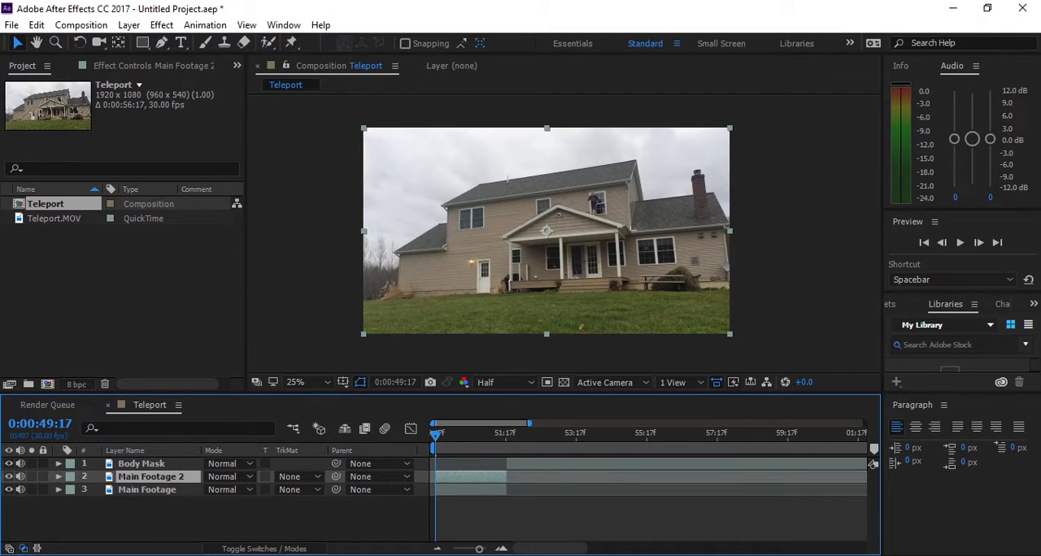
key(Return)
text(Clean Plae)
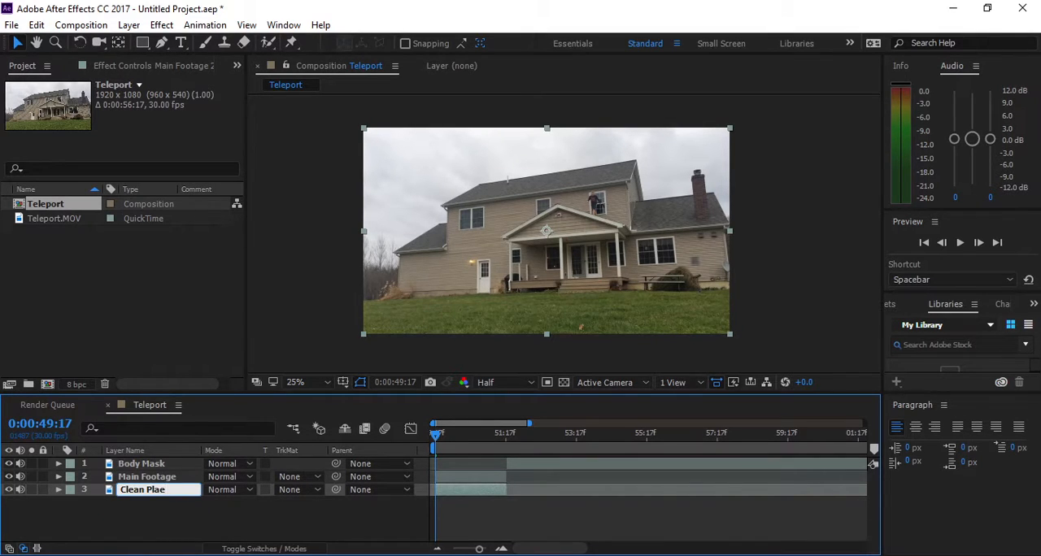
key(BackSpace)
text(te)
key(Return)
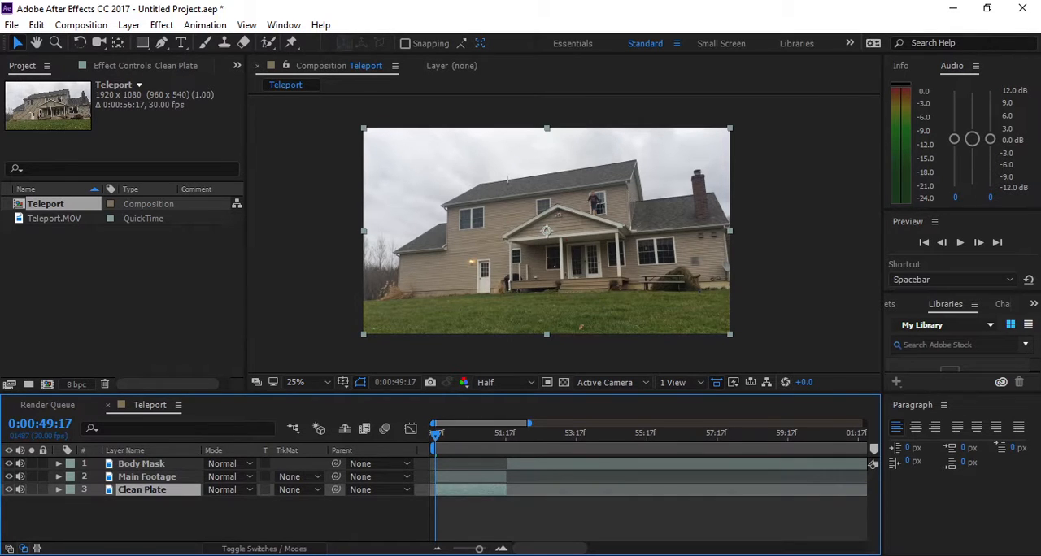
- Freeze the Clean Plate layer on its frame at 0:00:49:17 and collapse its properties
right_click(146, 489)
mouse_move(236, 142)
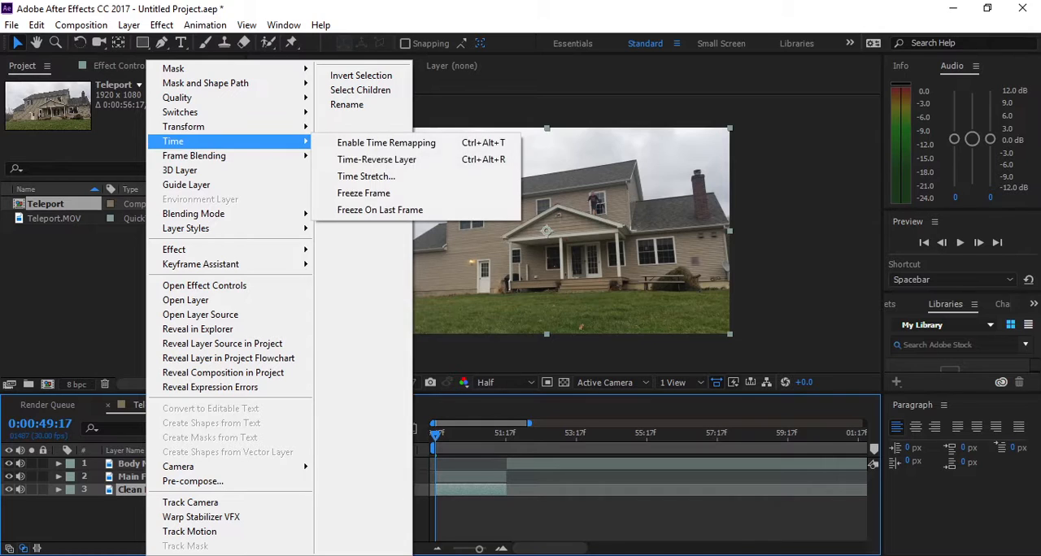
click(364, 193)
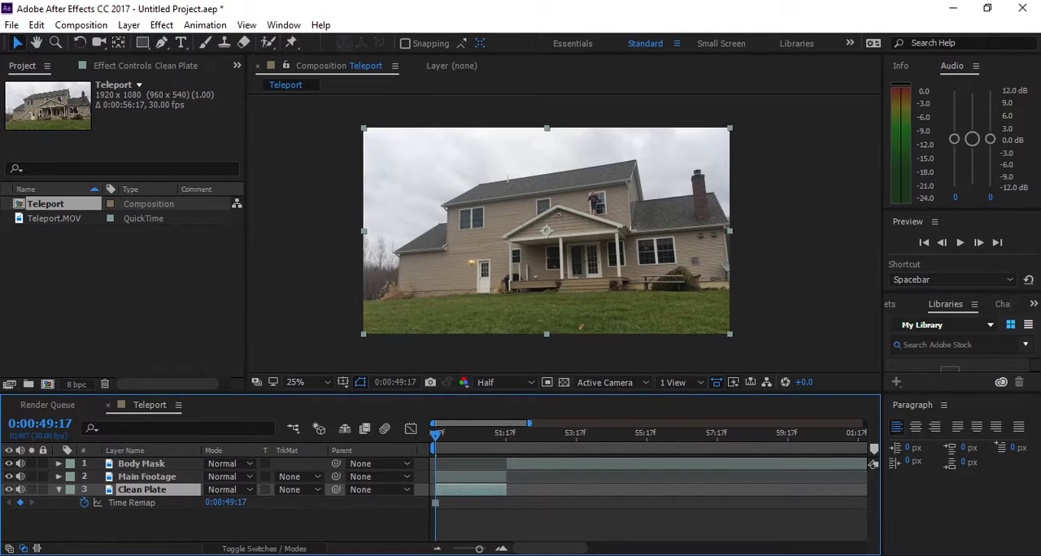
click(59, 489)
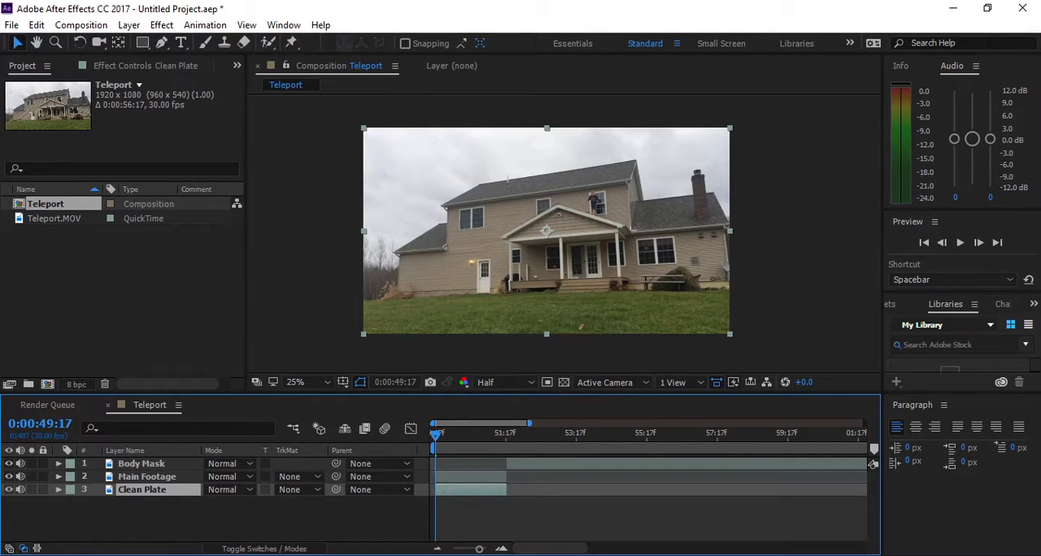
- Duplicate the Body Mask layer at 0:00:53:02 and delete the mask from the copy
drag(435, 436, 559, 436)
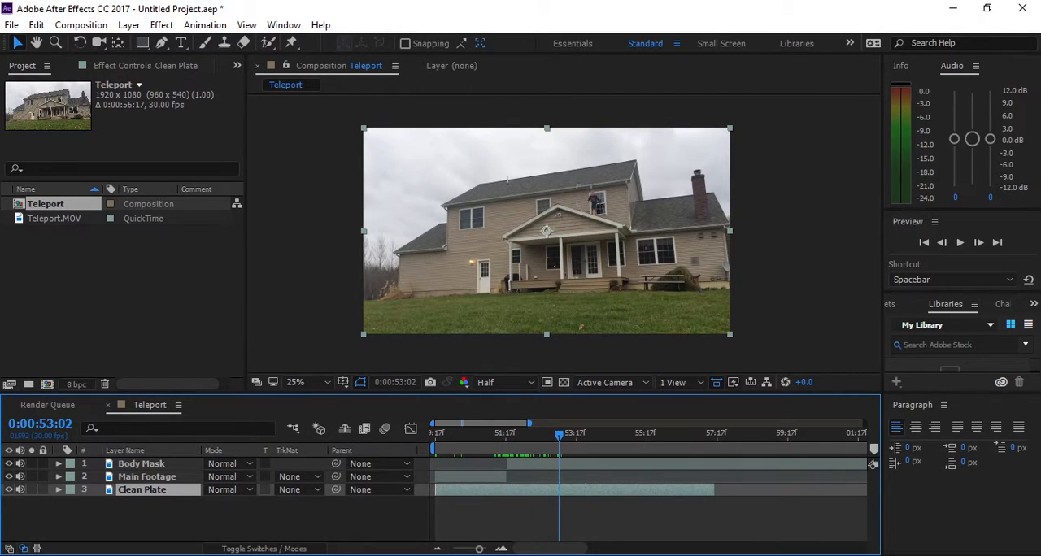
click(564, 463)
key(ctrl+d)
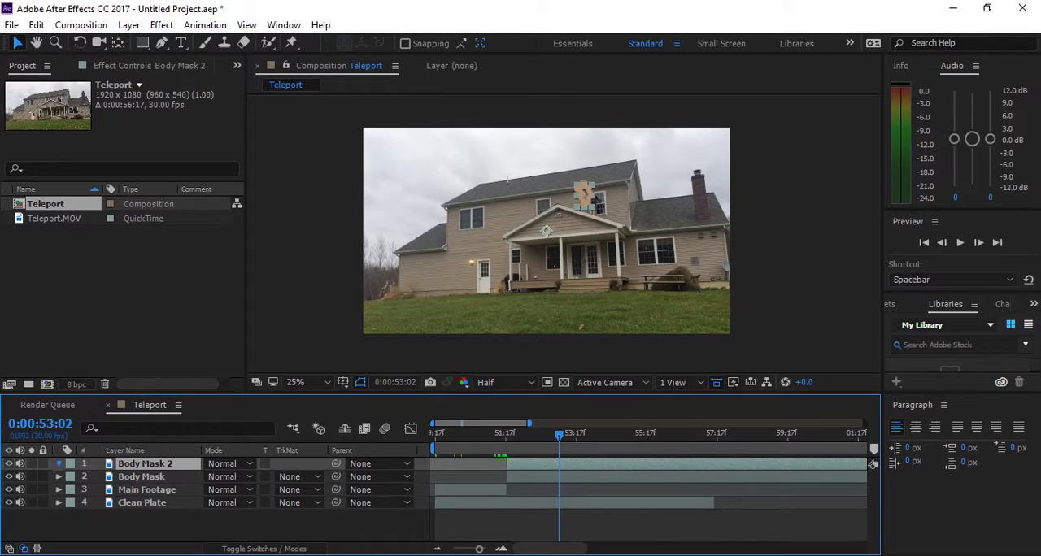
click(59, 463)
click(95, 478)
key(Delete)
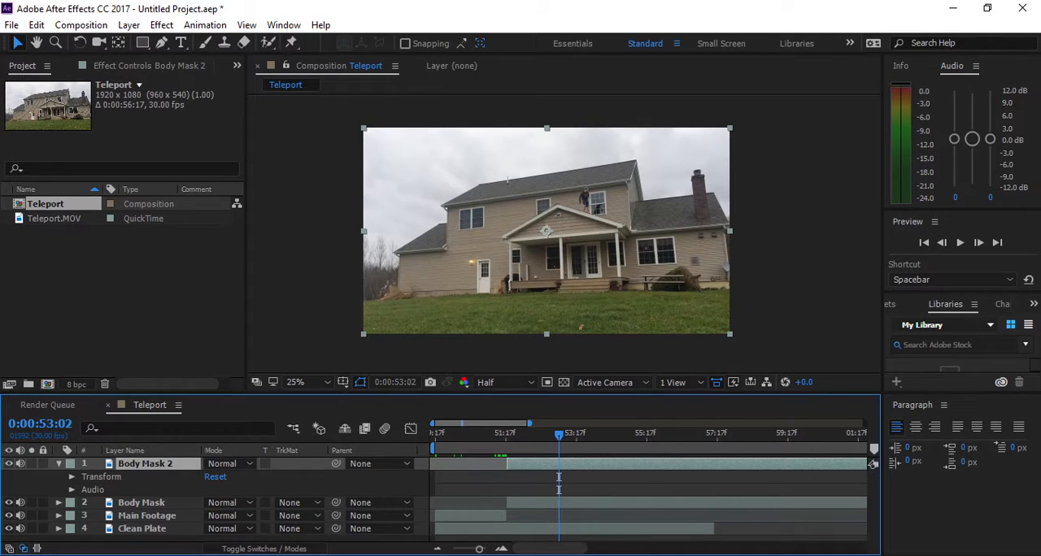
click(58, 464)
- Slide Body Mask 2 earlier until the person is gone from the frame at 0:00:53:02, and delete the frozen Clean Plate layer
drag(611, 464, 493, 465)
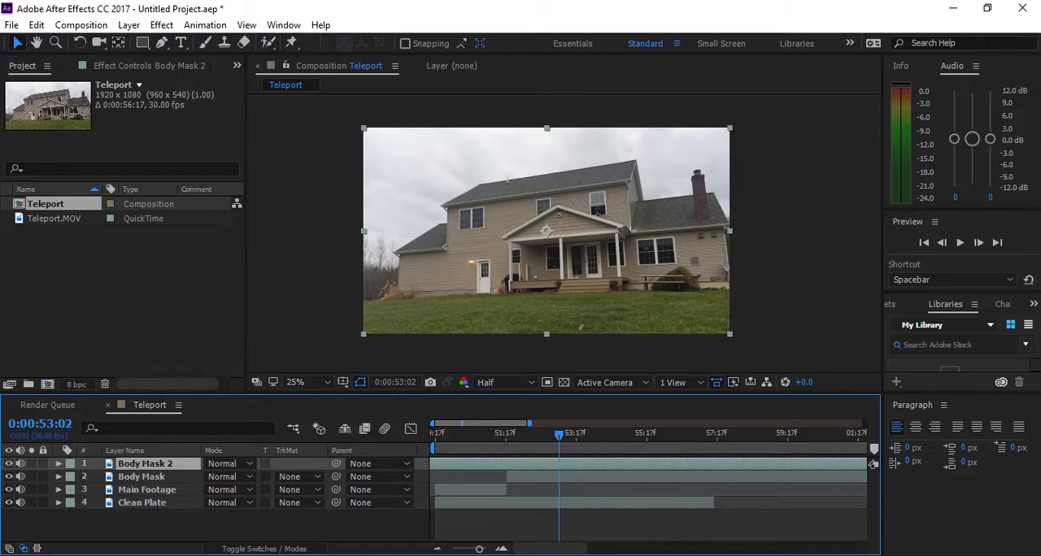
click(556, 503)
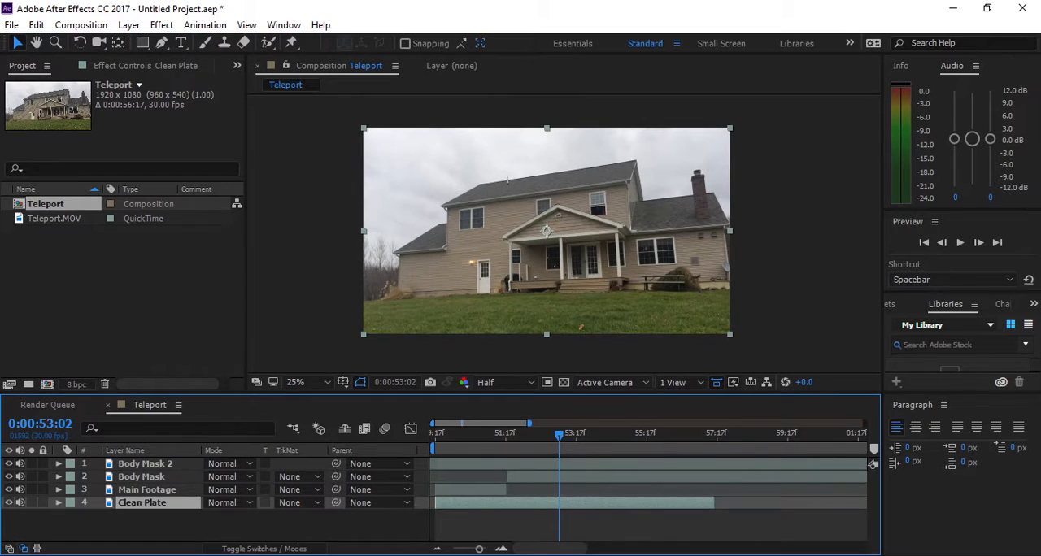
key(Delete)
- Trim the start of Body Mask 2 to 0:00:53:02 and freeze the layer on that frame
click(555, 464)
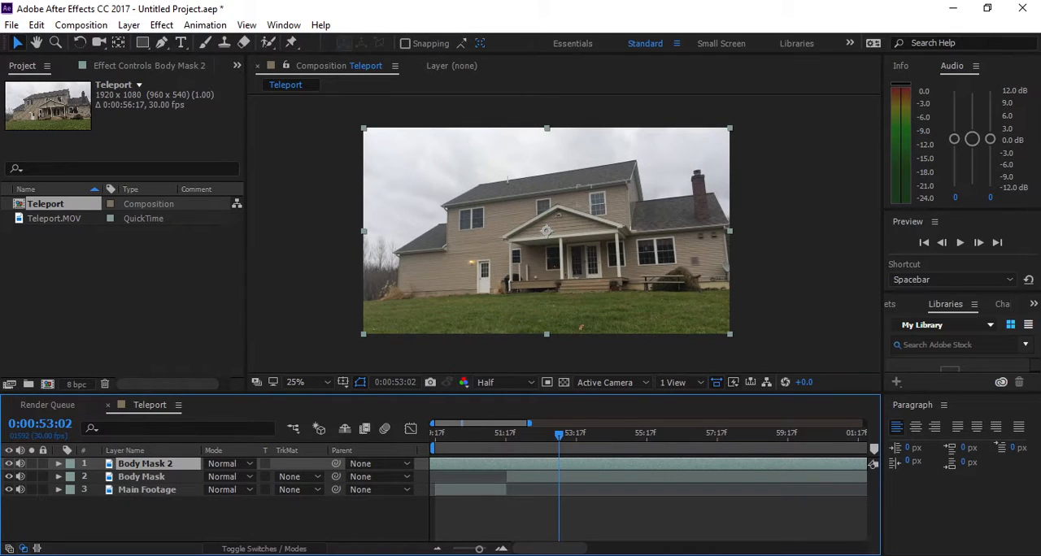
key(alt+bracketleft)
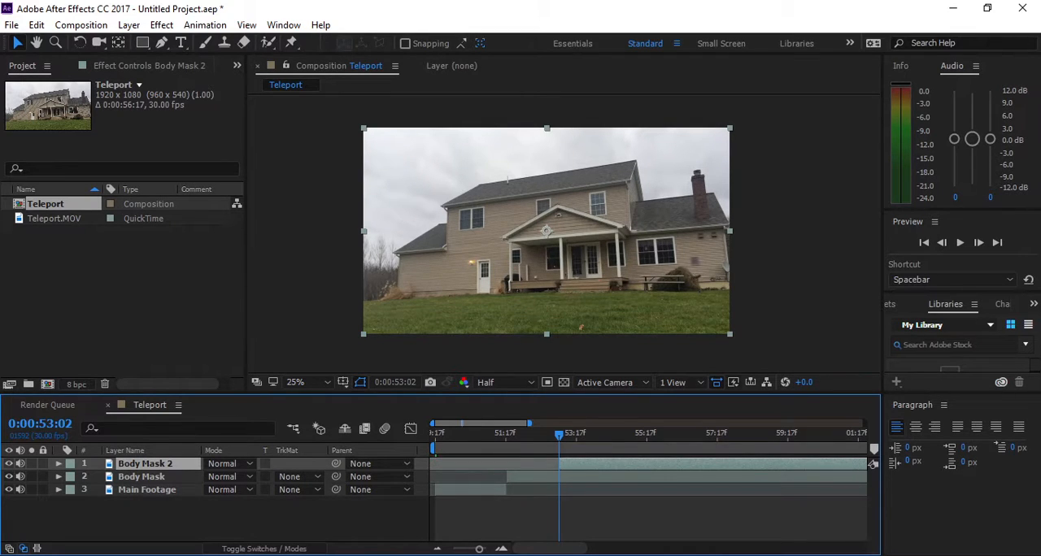
right_click(576, 464)
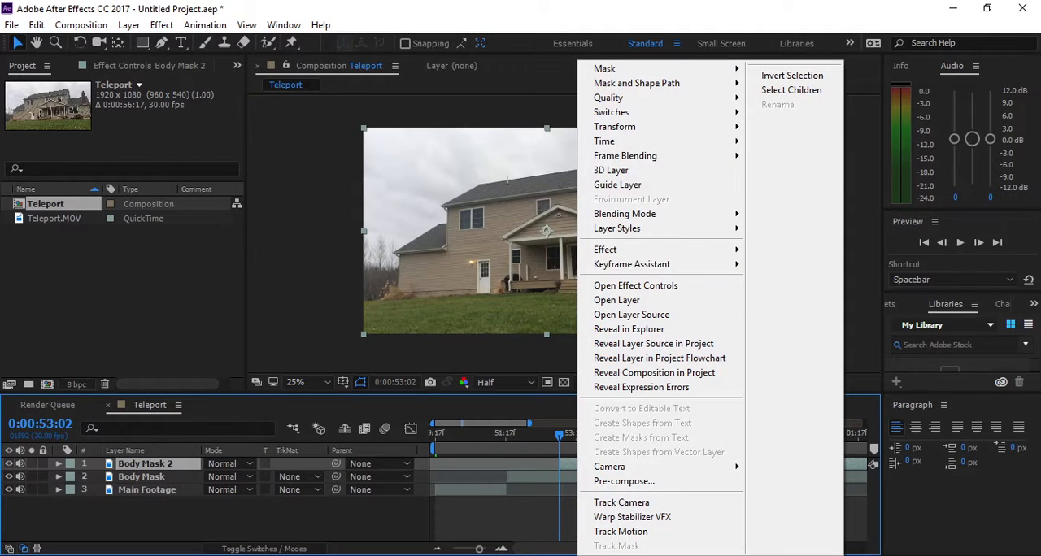
mouse_move(618, 141)
click(794, 192)
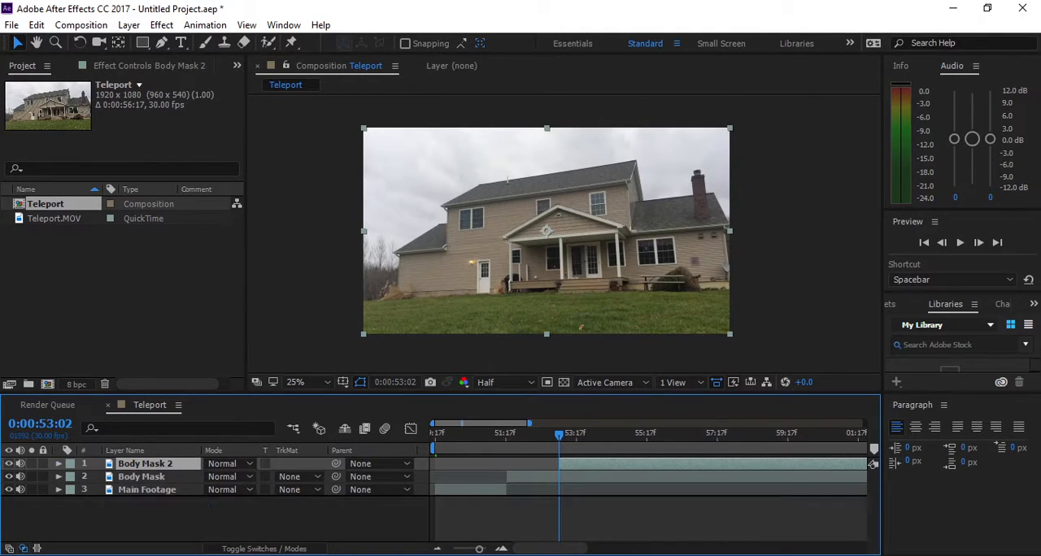
- Send the frozen Body Mask 2 layer to the bottom of the layer stack and rename it Clean Plate
key(ctrl+shift+bracketleft)
key(Return)
text(Clean Plate)
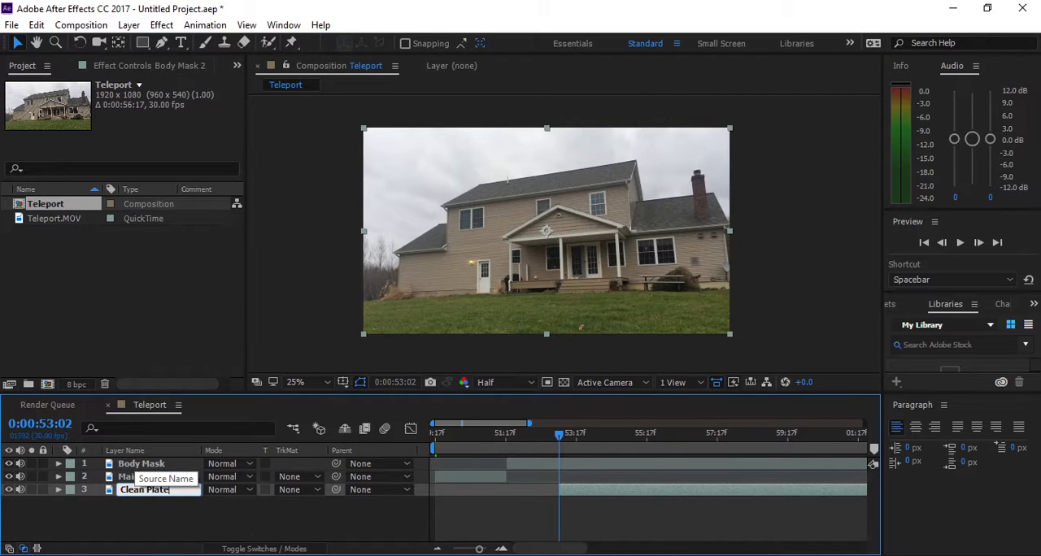
key(Return)
key(F2)
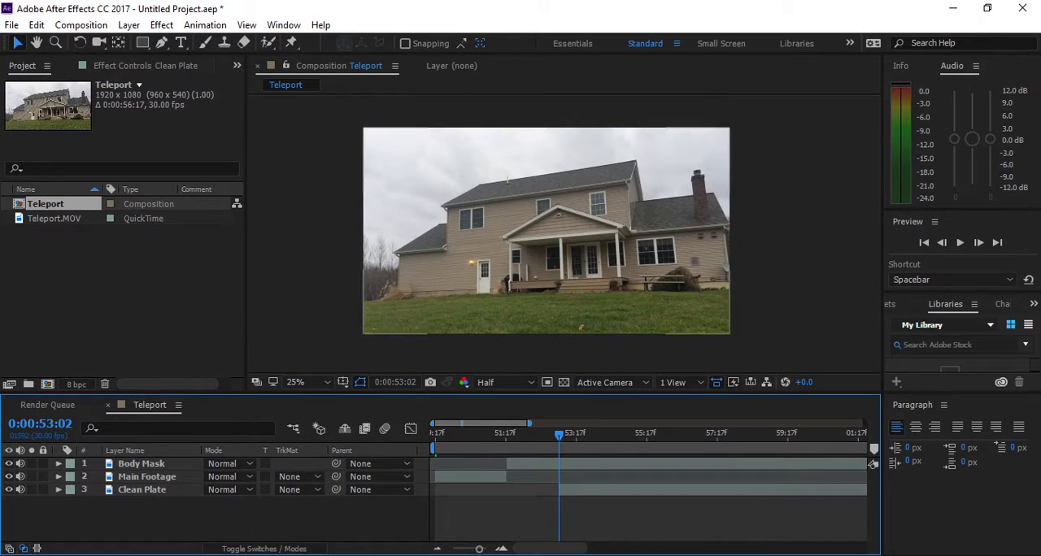
- Extend the start of the Clean Plate layer back to the beginning of the timeline and return to 0:00:49:19
drag(560, 490, 430, 489)
drag(559, 432, 438, 433)
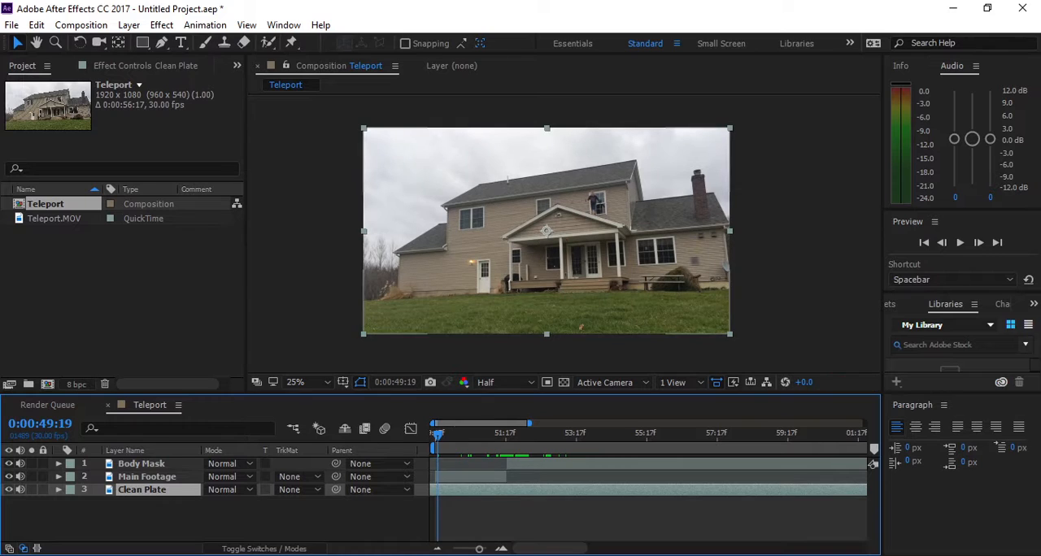
- Start a RotoBezier pen mask on Main Footage, tracing from outside the left frame edge up the low roof to the main roof's left eave
click(470, 478)
key(g)
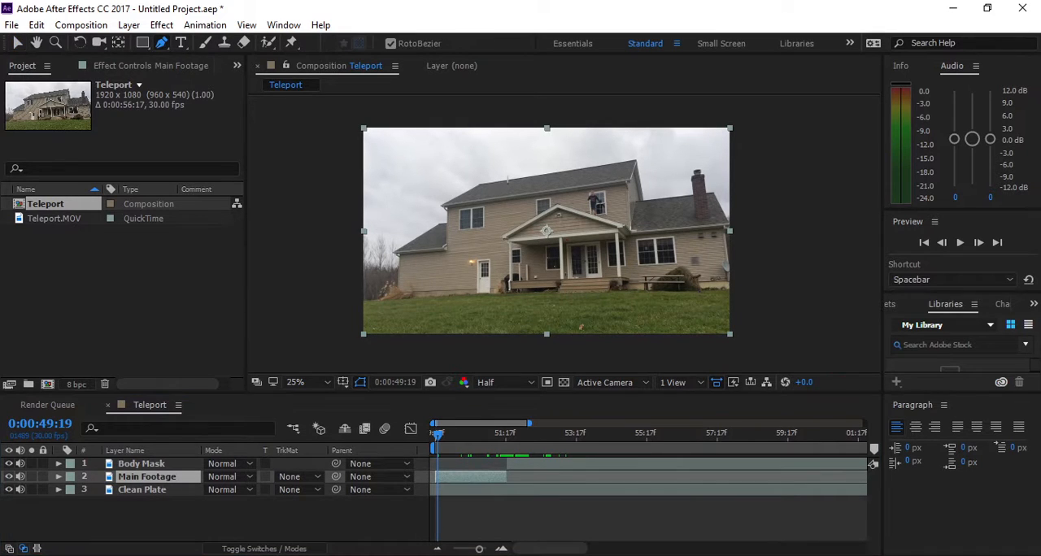
click(351, 264)
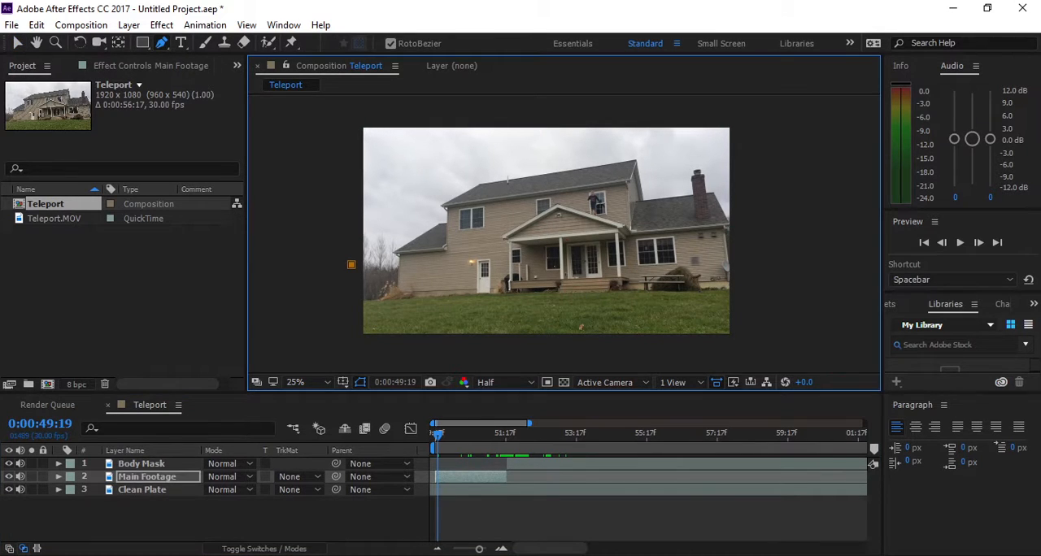
click(415, 239)
click(440, 224)
double_click(434, 204)
key(Escape)
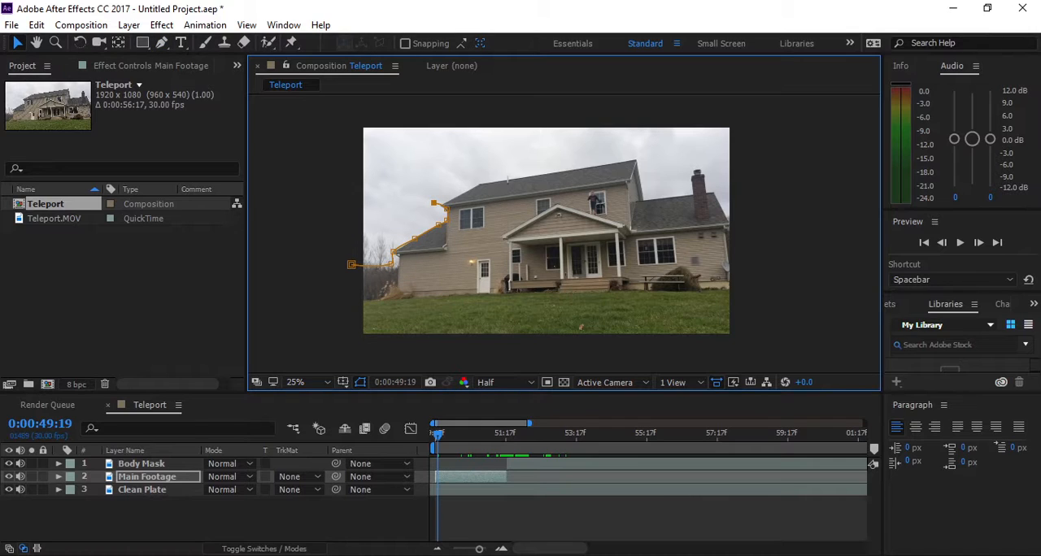
drag(433, 203, 438, 206)
key(g)
- Continue the Main Footage mask along the main roof's ridge, down its right gable and across the lower roof past the chimney
click(477, 184)
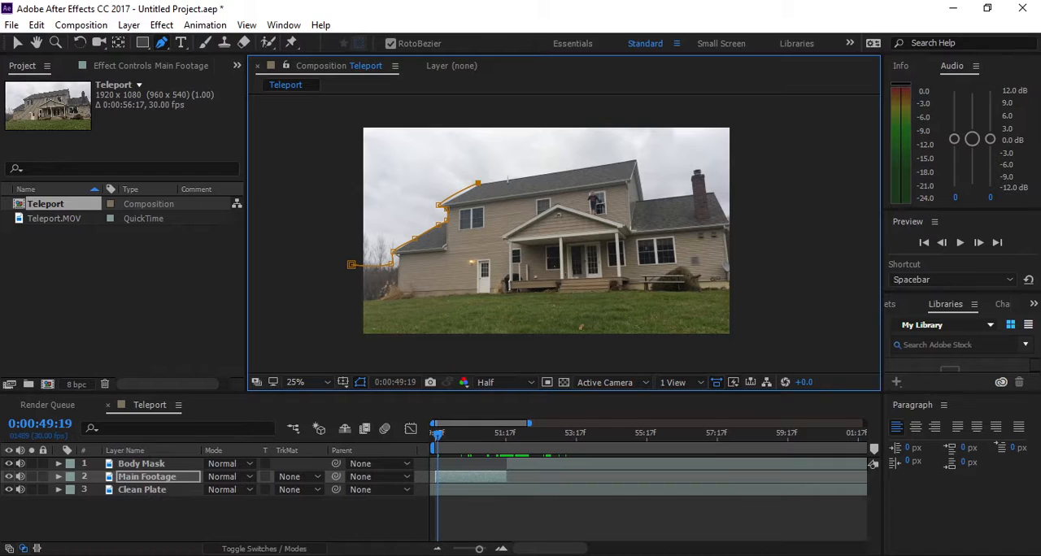
click(533, 174)
click(637, 162)
click(645, 195)
click(678, 196)
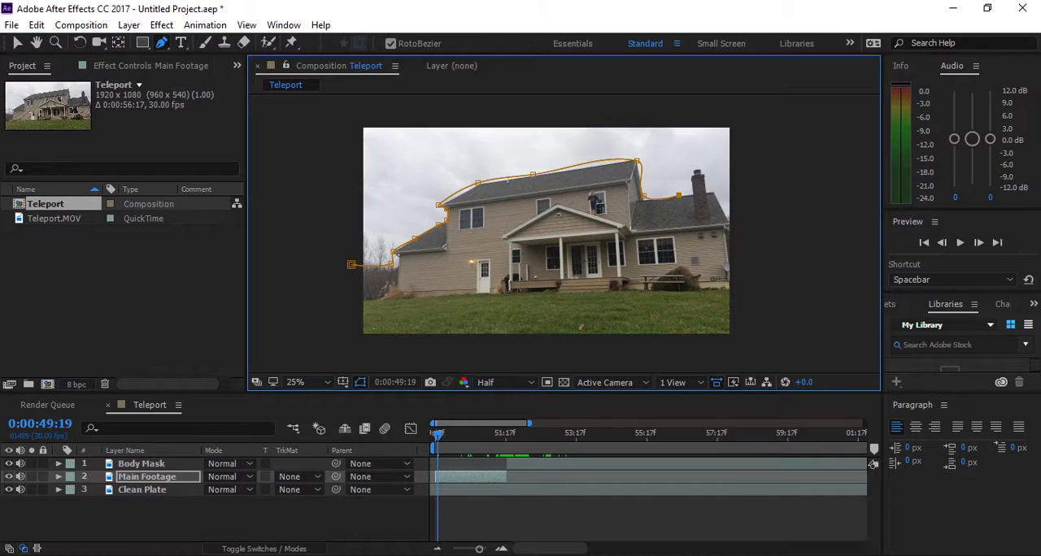
click(717, 191)
click(768, 217)
click(767, 333)
key(v)
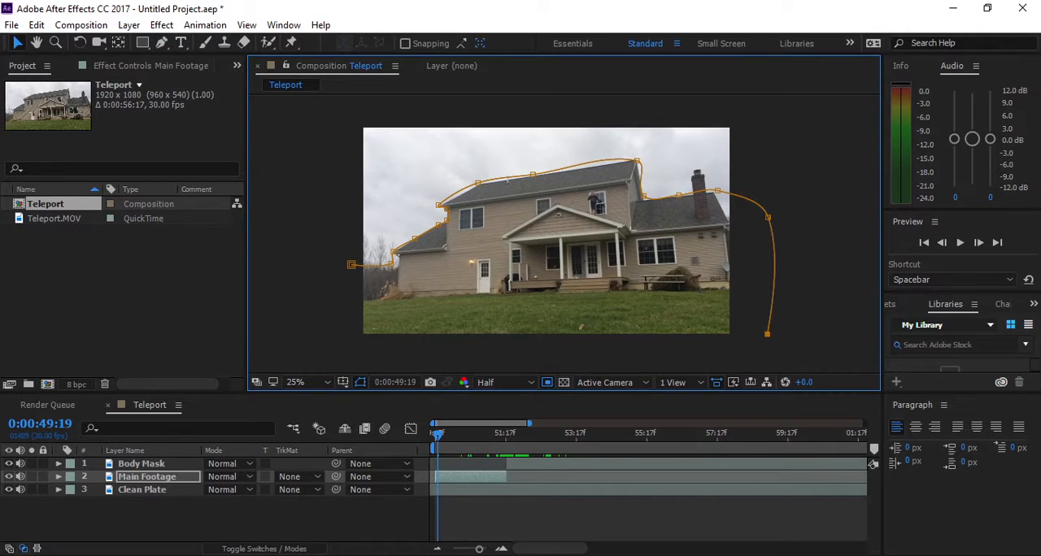
click(538, 324)
key(ctrl+z)
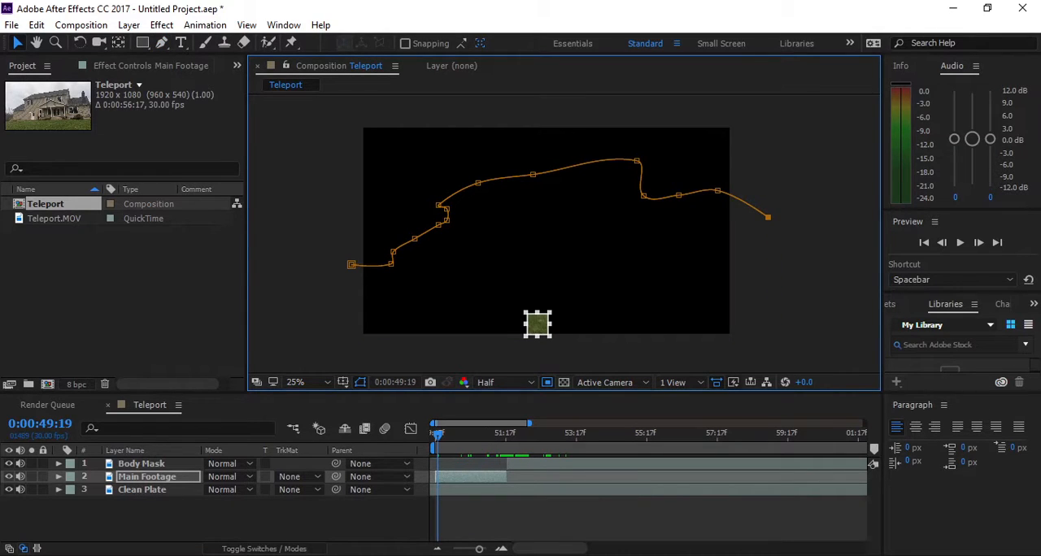
key(ctrl+z)
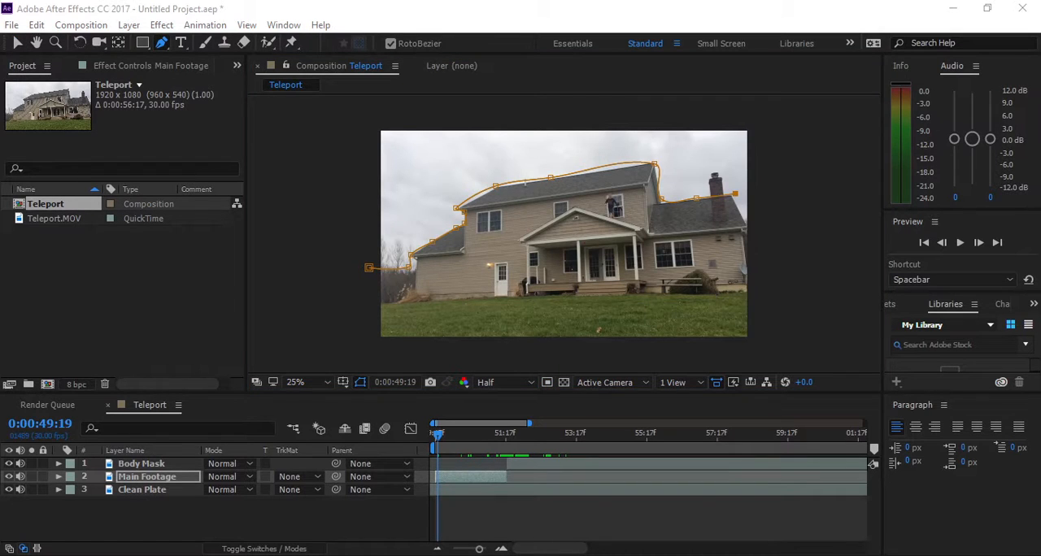
- Close the Main Footage mask around the outside of the frame below the lawn, and deselect the layer
click(754, 341)
click(357, 349)
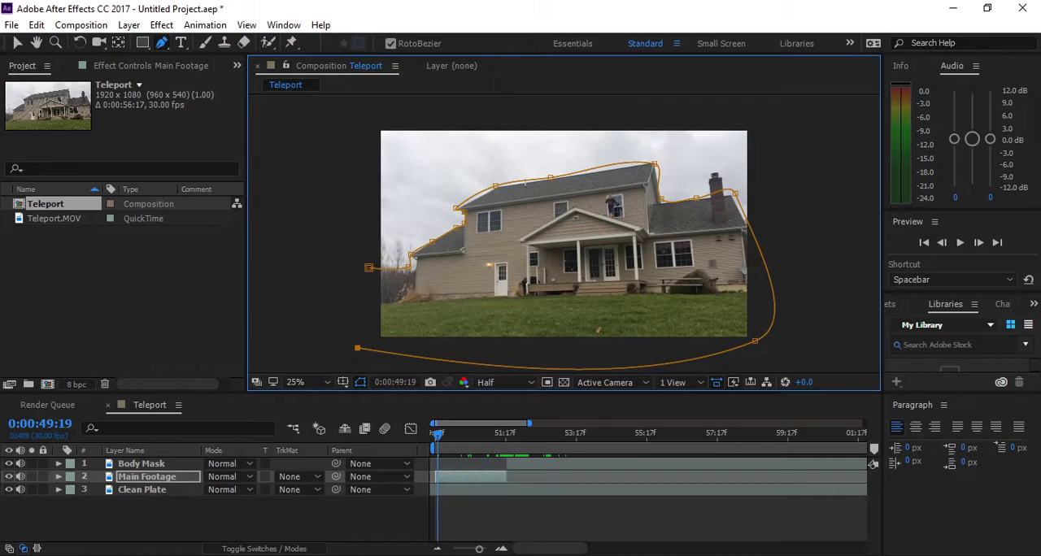
click(368, 267)
click(18, 43)
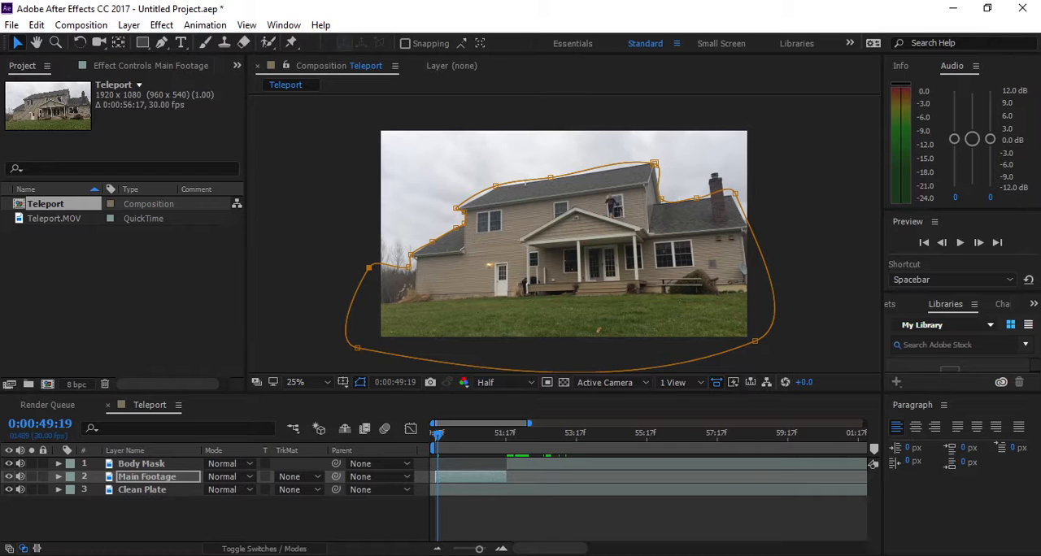
click(262, 512)
- Examine the jumping person and the upstairs window closely, frame by frame around 0:00:51:17
drag(437, 435, 505, 435)
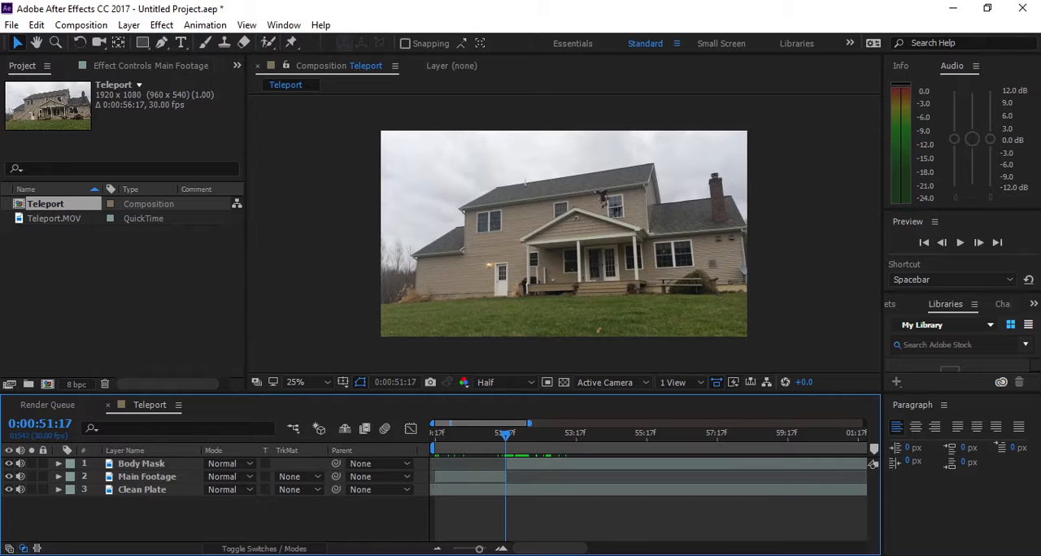
key(slash)
drag(699, 155, 460, 257)
scroll(460, 257, up, 1)
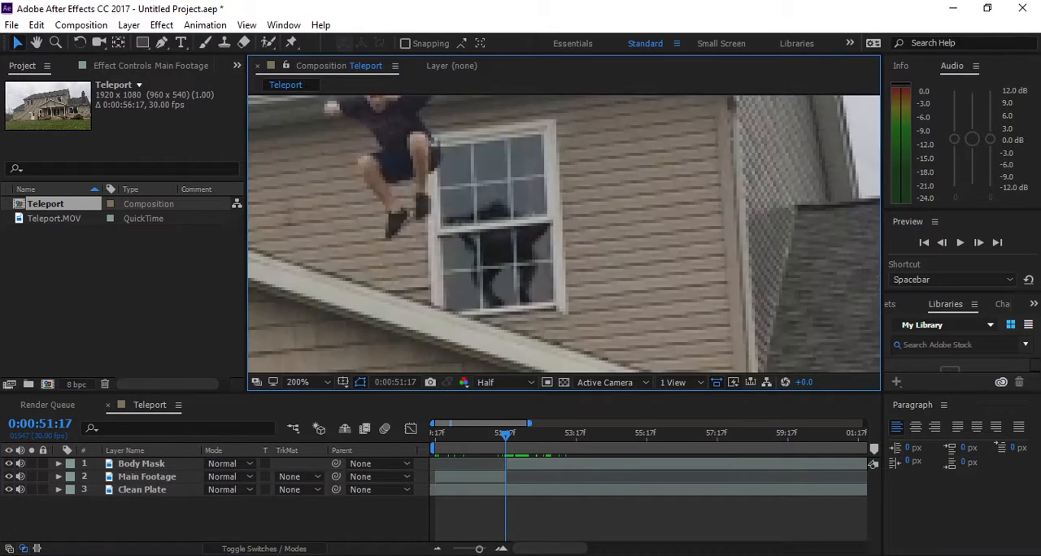
drag(460, 203, 502, 221)
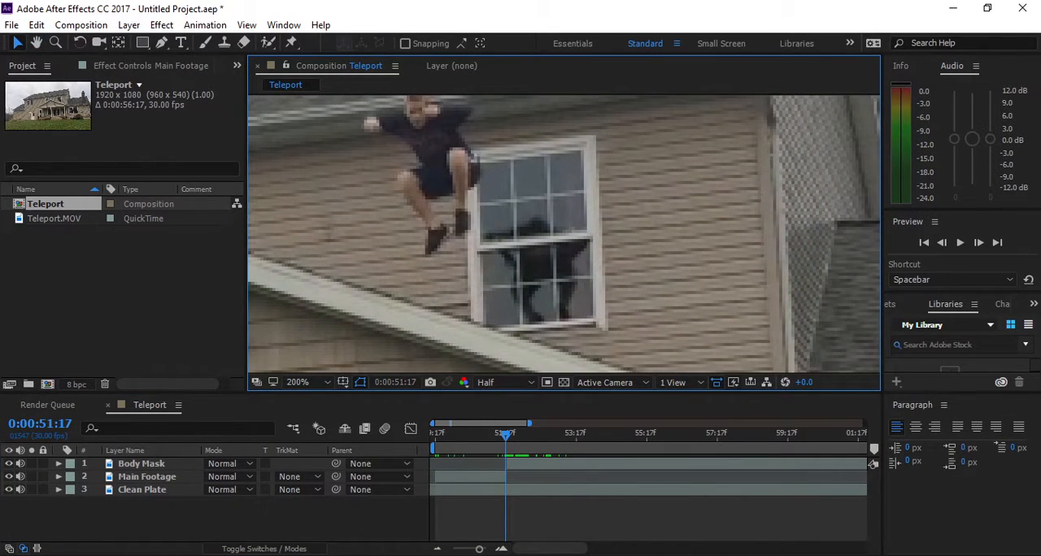
key(Page_Up)
key(Page_Up)
key(Page_Up)
key(Page_Down)
key(Page_Down)
key(Page_Down)
key(Page_Down)
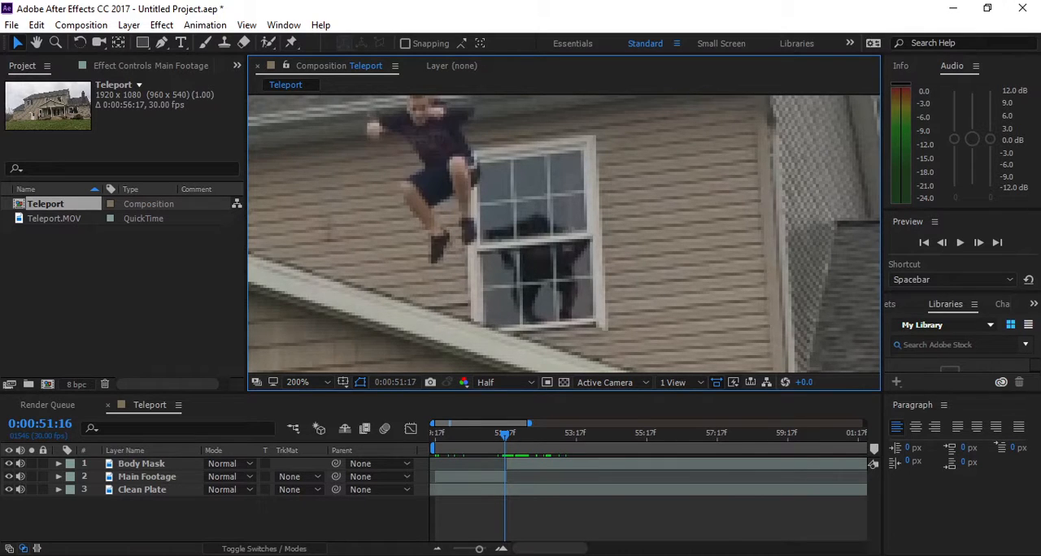
- Compare the jumping person and the dark figure in the upstairs window between frames 0:00:51:17 and 0:00:51:18
key(Page_Down)
key(Page_Up)
key(Page_Up)
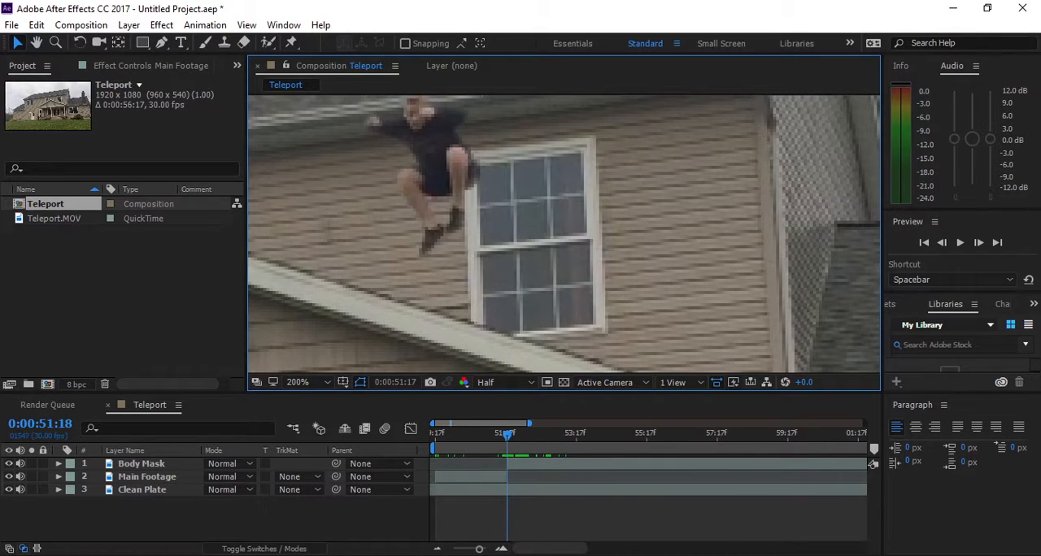
key(Page_Down)
key(Page_Up)
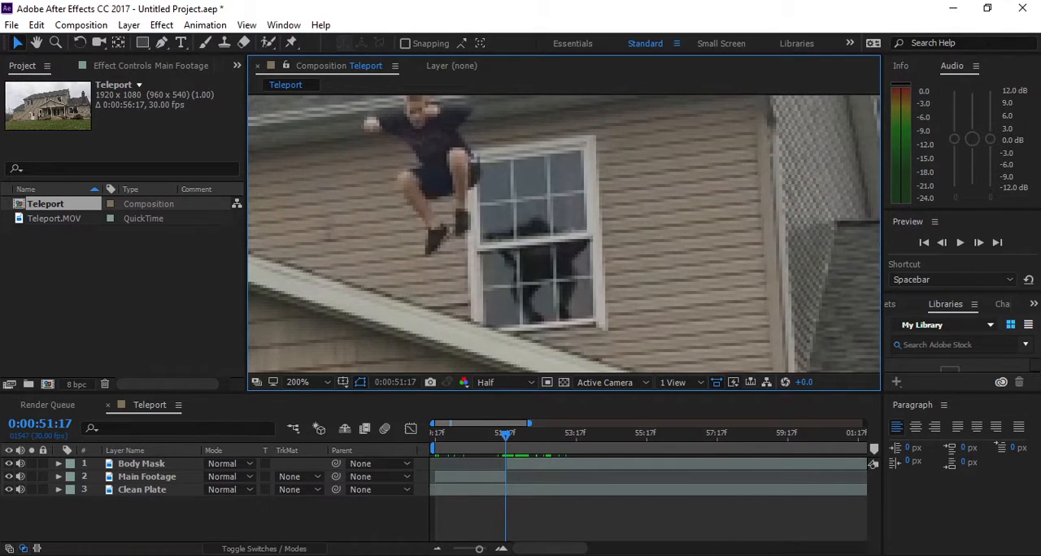
key(Page_Down)
key(=)
key(=)
key(=)
key(Page_Up)
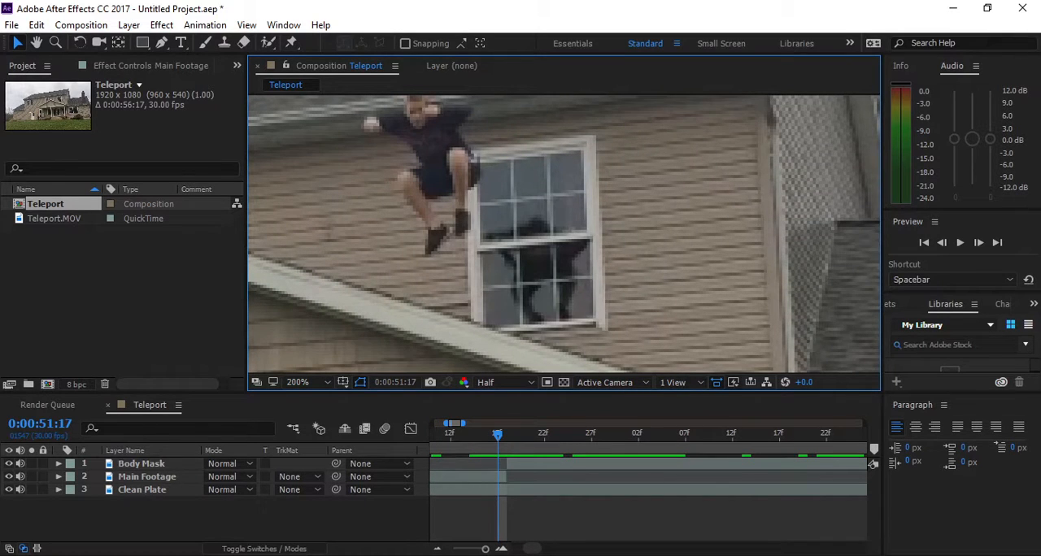
key(Page_Down)
- Draw a closed RotoBezier pen mask on Body Mask around the dark figure in the upstairs window at 0:00:51:18
key(g)
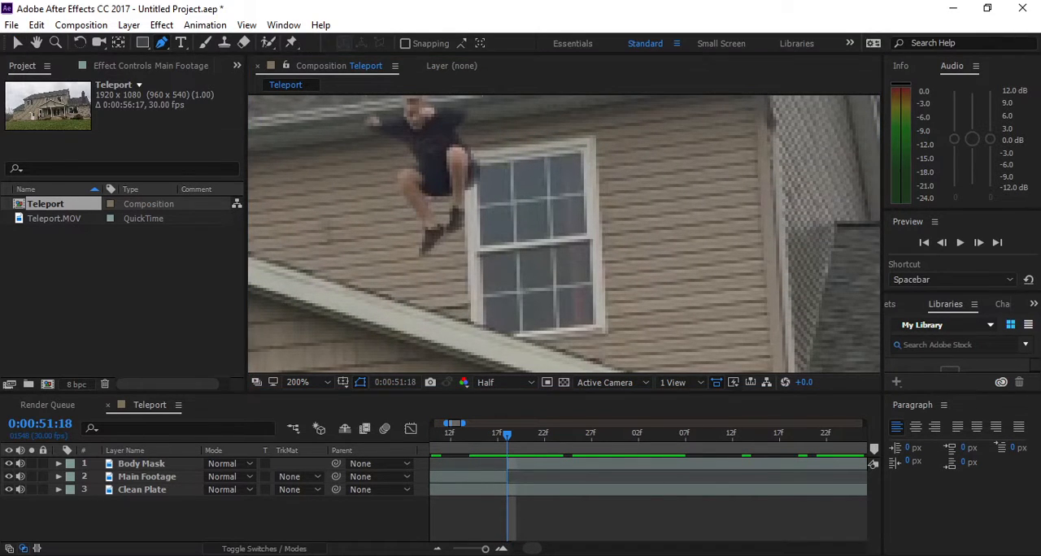
click(525, 234)
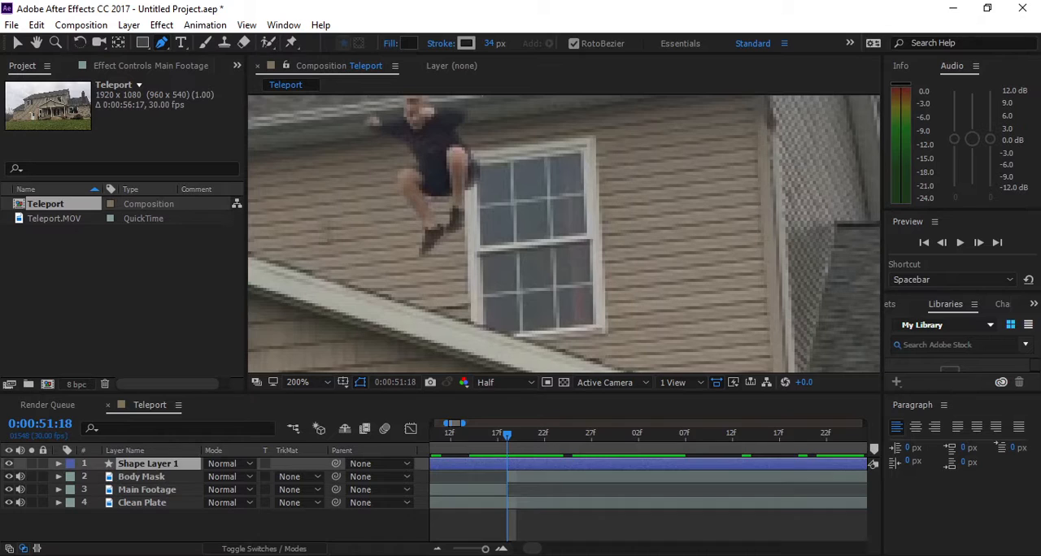
key(ctrl+z)
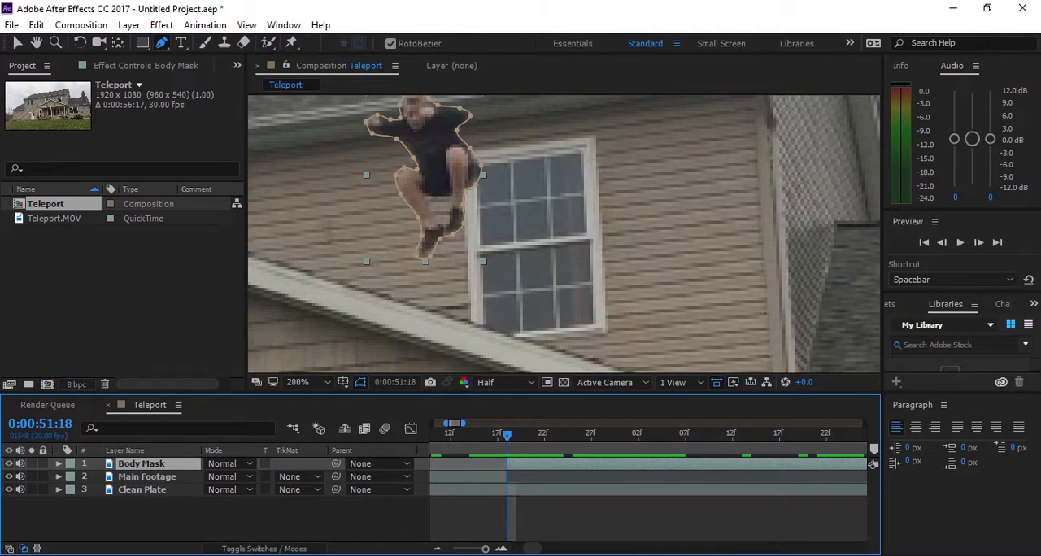
click(541, 213)
click(487, 259)
click(487, 318)
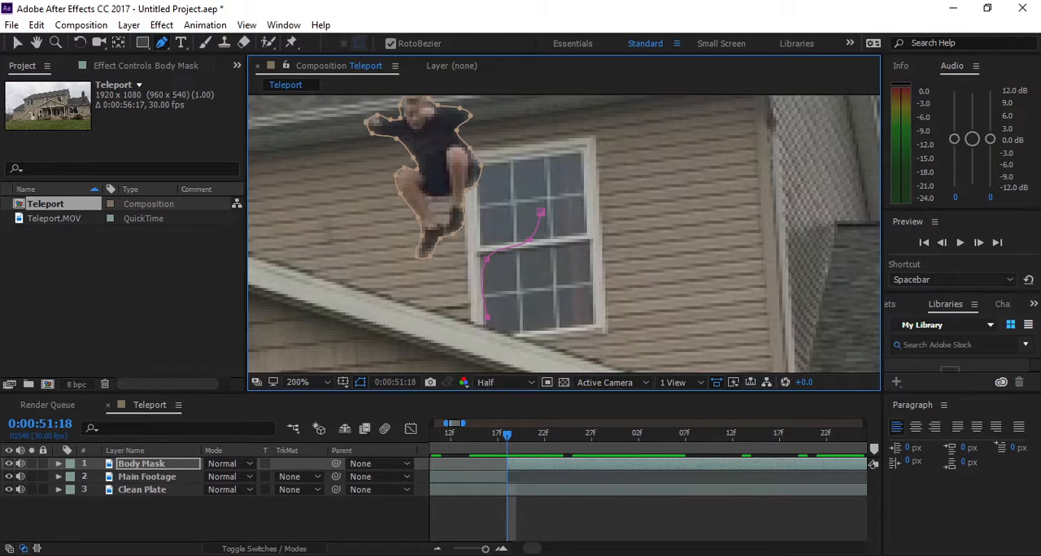
click(576, 325)
click(590, 280)
click(582, 225)
click(541, 212)
- Reshape the window mask's upper, lower-left and left vertices to fit the dark figure more closely
drag(529, 240, 573, 228)
drag(488, 315, 508, 303)
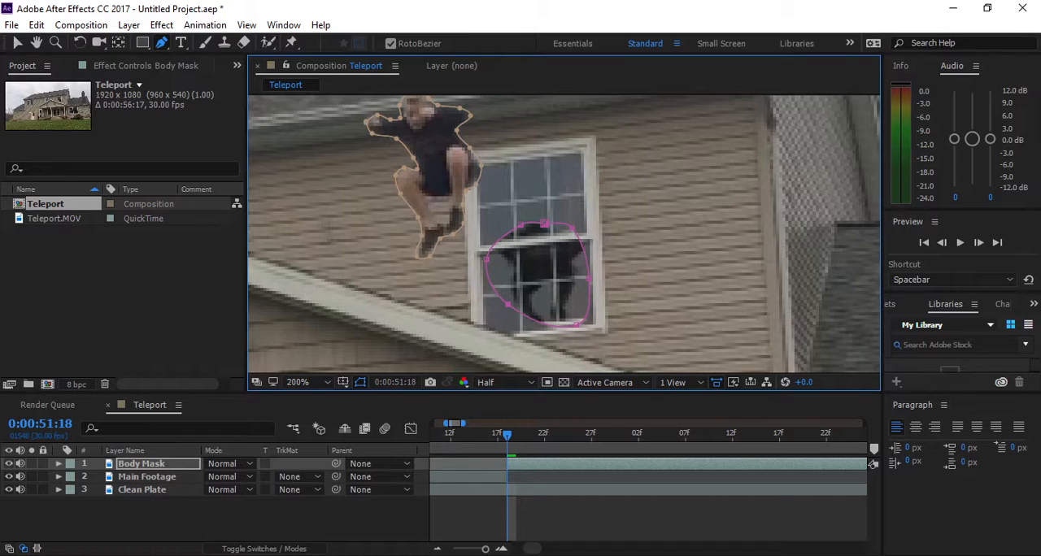
drag(488, 253, 496, 255)
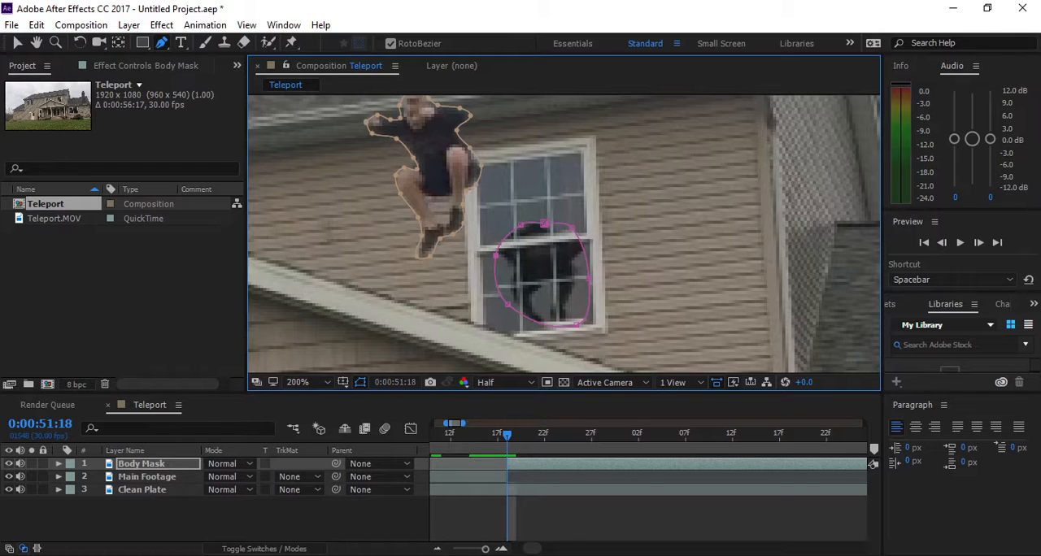
- Set Mask 2's feather to 15 pixels, and keyframe its expansion at -12 pixels at 0:00:51:18
click(58, 464)
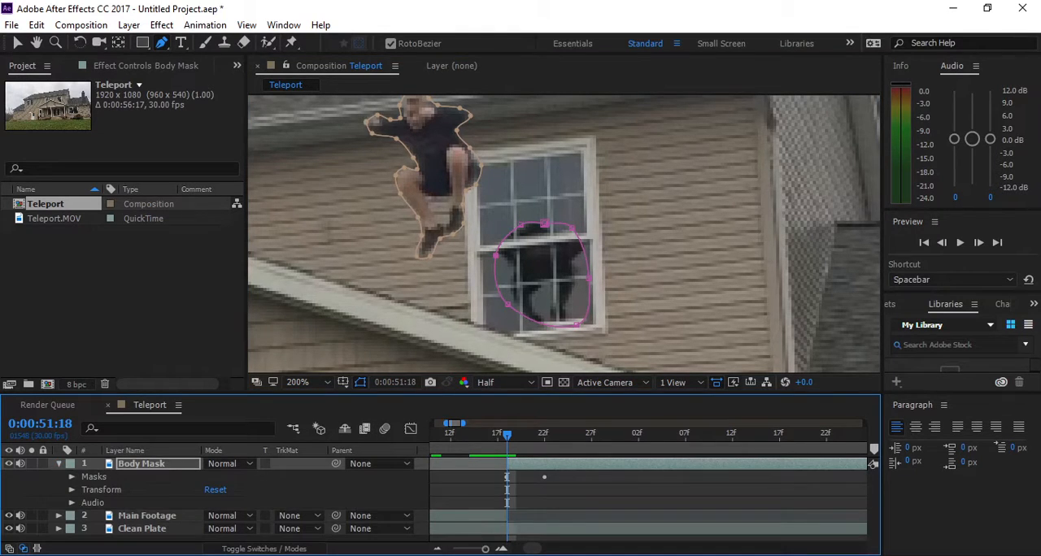
click(72, 476)
click(84, 503)
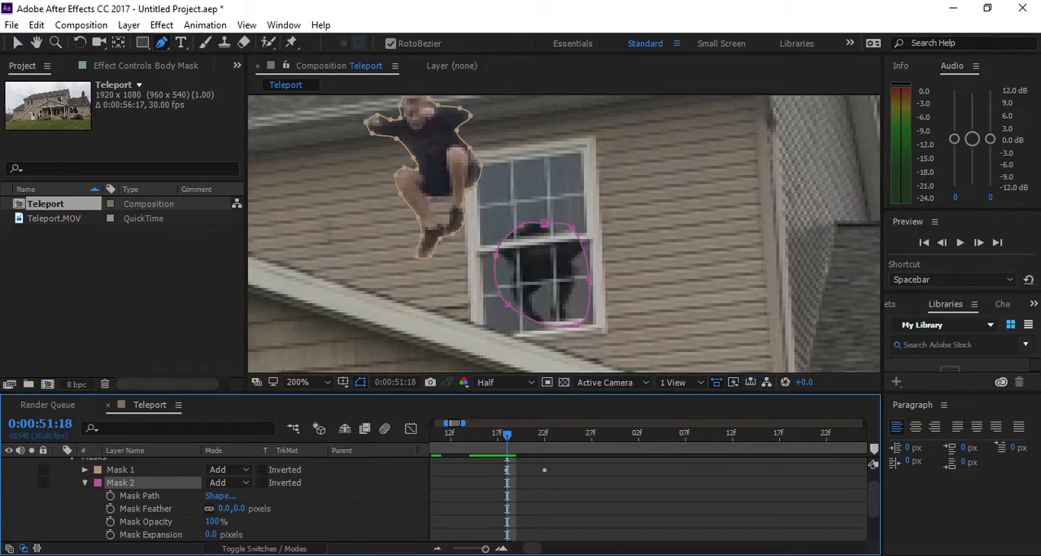
drag(211, 535, 252, 509)
click(110, 535)
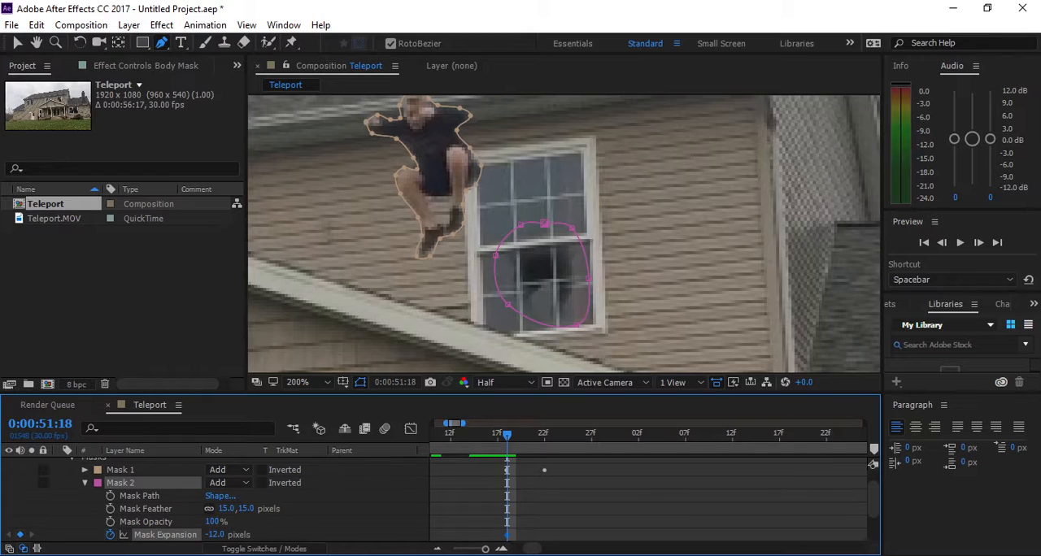
- Keyframe Mask 2's expansion at -38 pixels at 0:00:51:22 and 0 pixels at 0:00:51:18, and collapse the Body Mask layer's properties
key(k)
drag(215, 535, 194, 535)
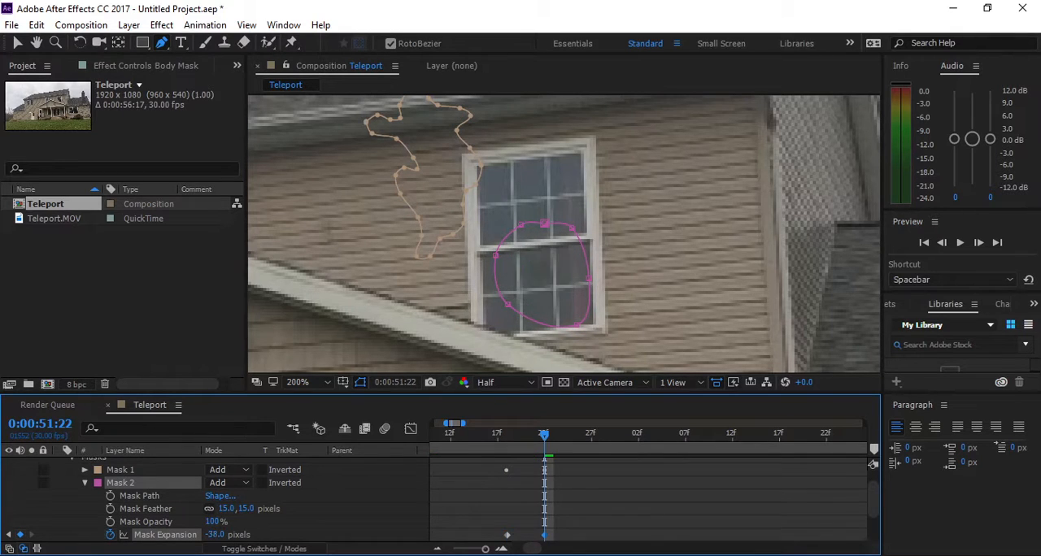
key(j)
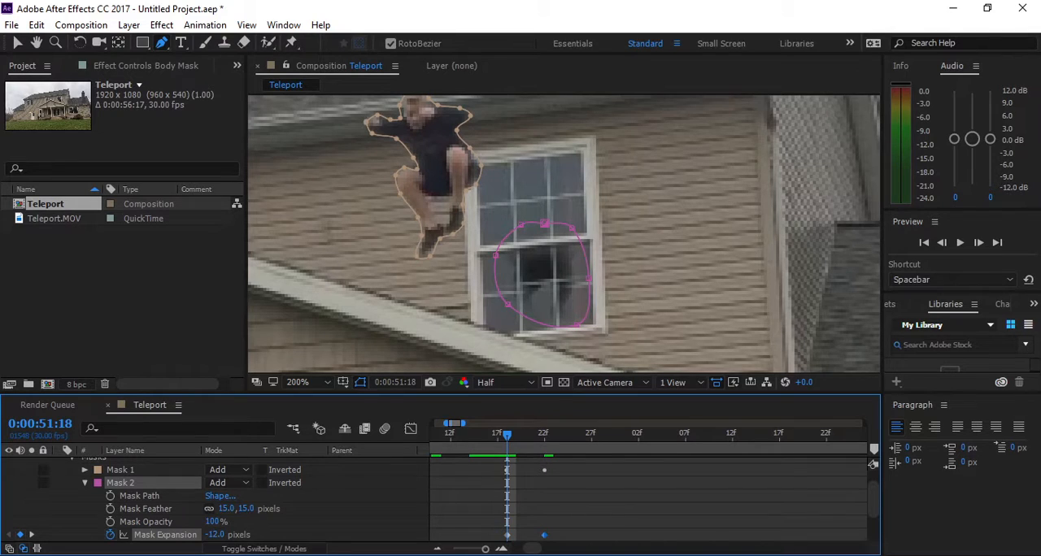
click(215, 535)
text(0)
key(Return)
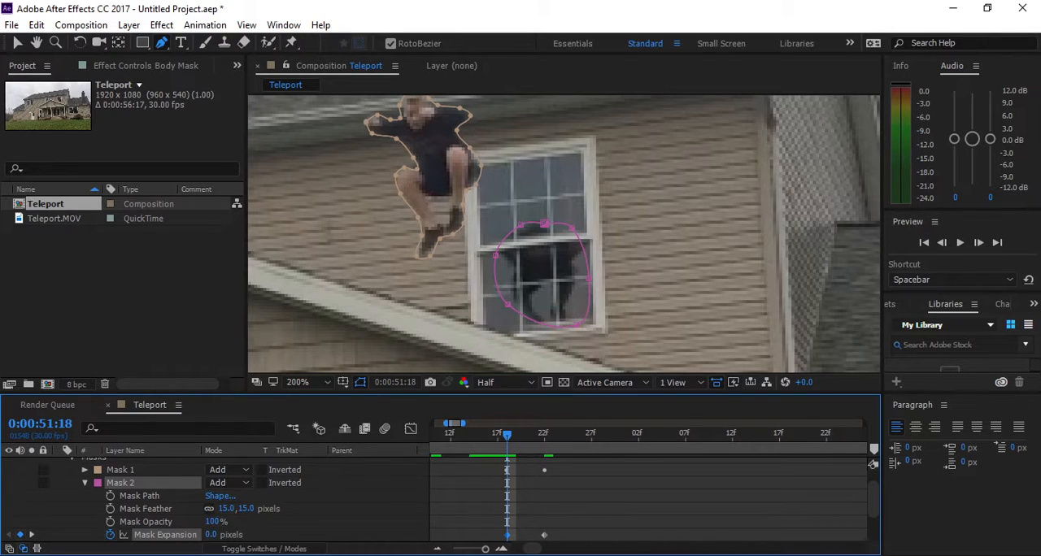
click(85, 483)
key(ctrl+shift+a)
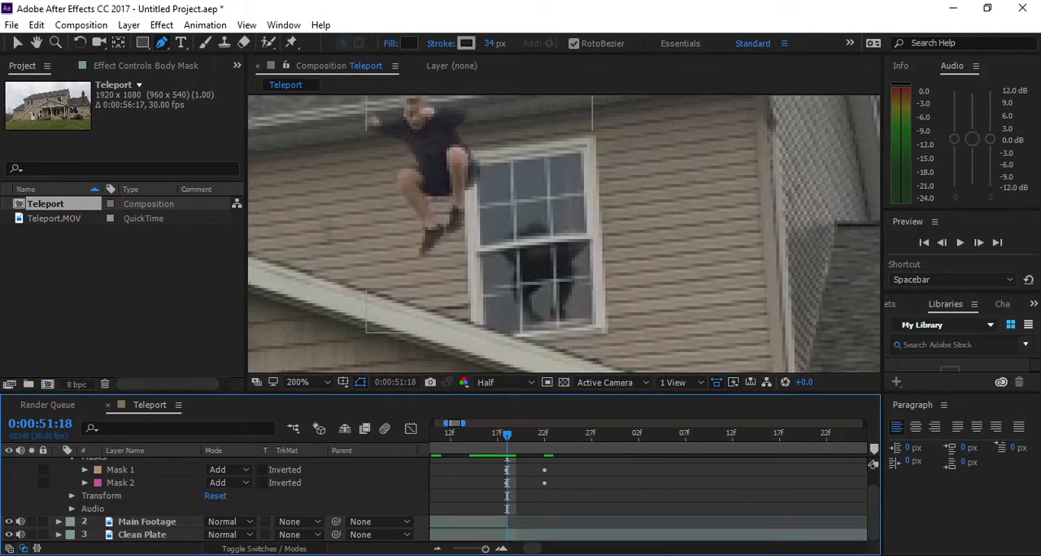
click(71, 459)
click(58, 464)
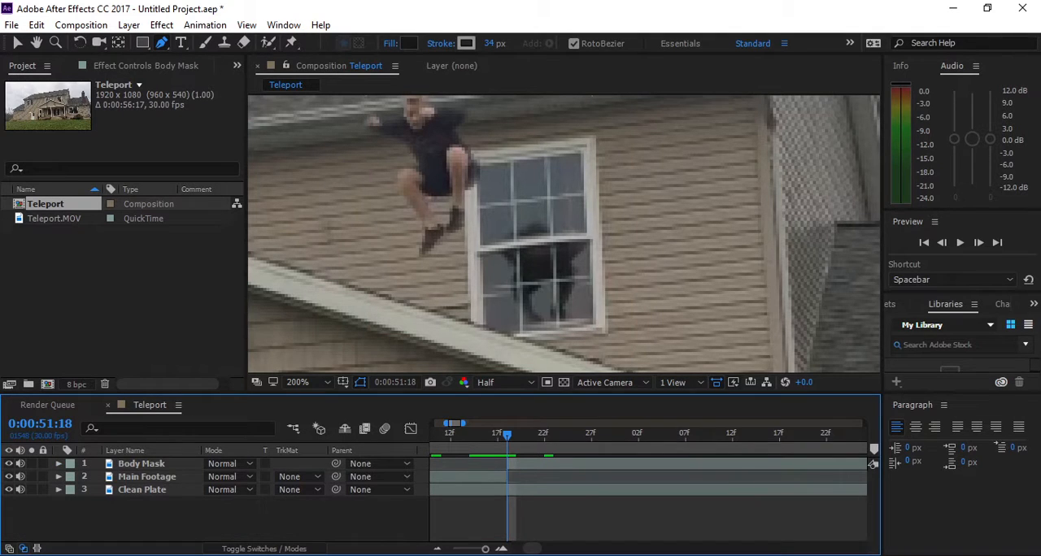
- Preview the disappearance of the person and the window figure with the whole house in view
key(minus)
key(minus)
scroll(553, 244, down, 2)
drag(537, 261, 560, 244)
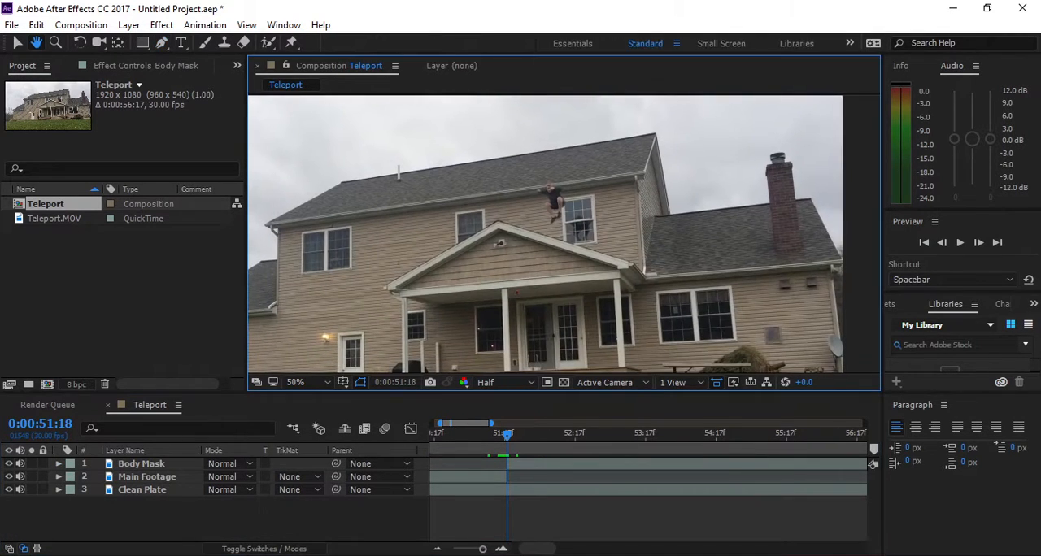
drag(508, 435, 474, 435)
key(space)
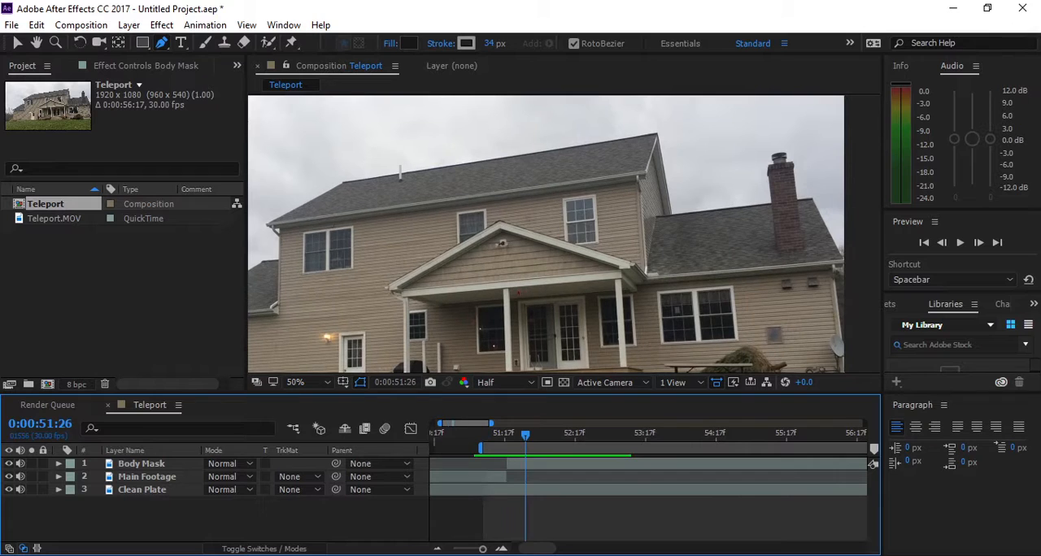
key(space)
- Replay the jump briefly, and extend the work area to end just past 0:00:54:17
drag(525, 435, 487, 435)
key(space)
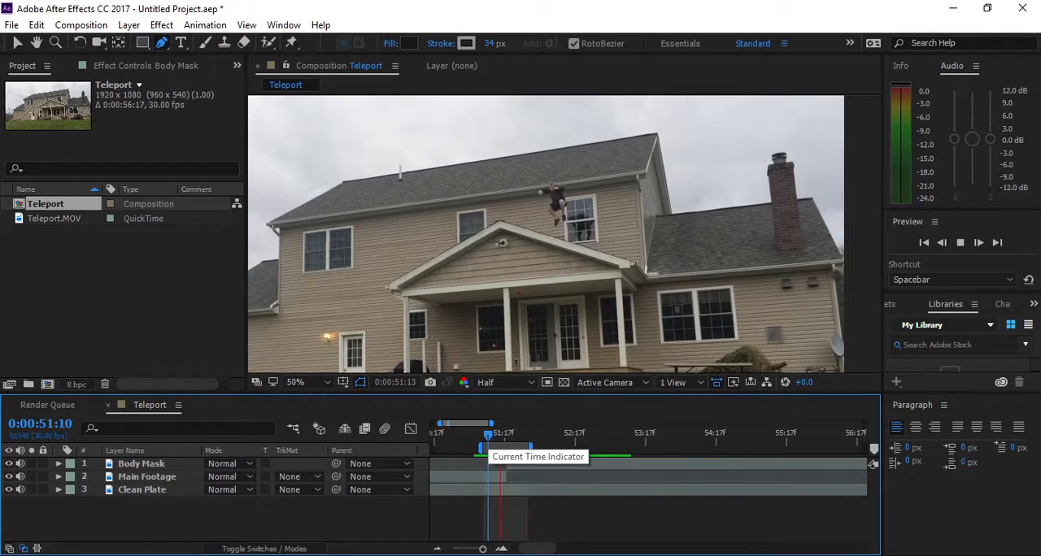
key(space)
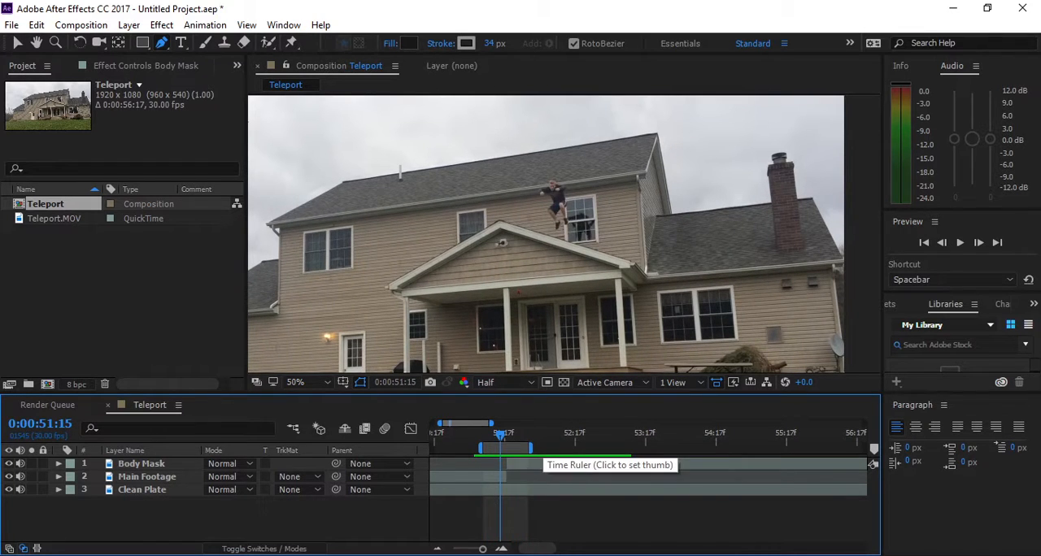
drag(530, 448, 722, 448)
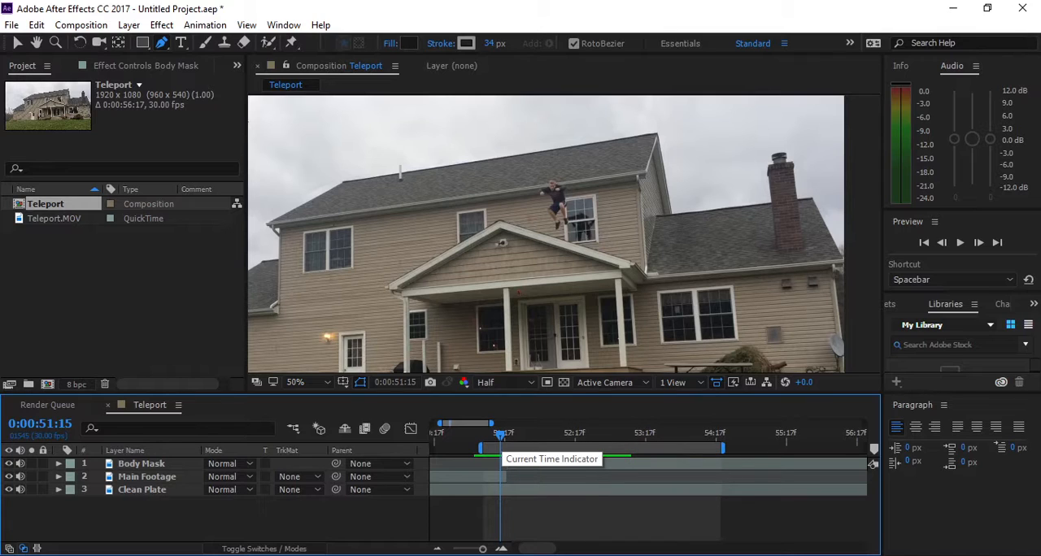
- Switch to the Teleport Pack.rar archive in WinRAR, and inspect its smoke clips, SFX folder and README.txt
key(alt+Tab)
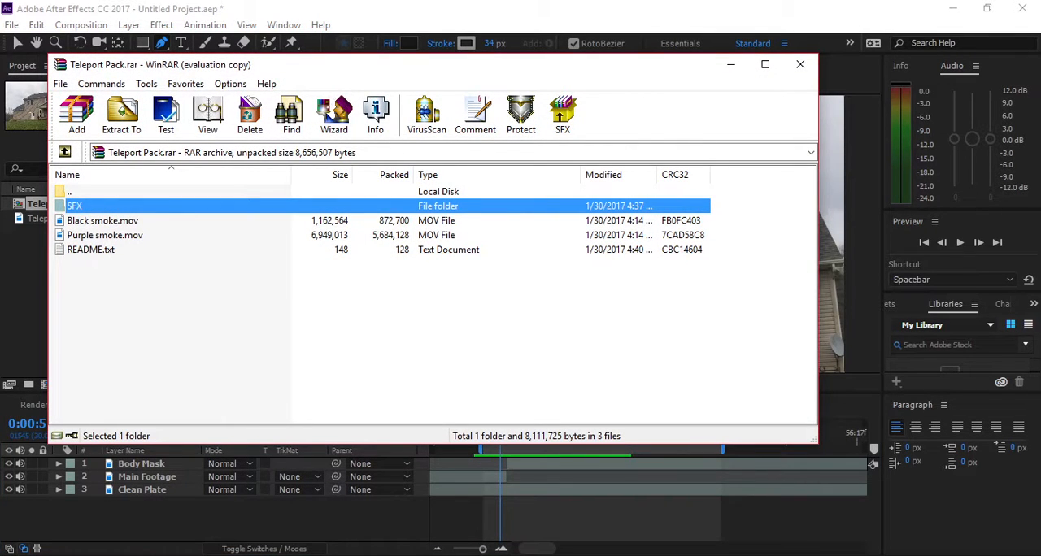
click(102, 220)
click(104, 235)
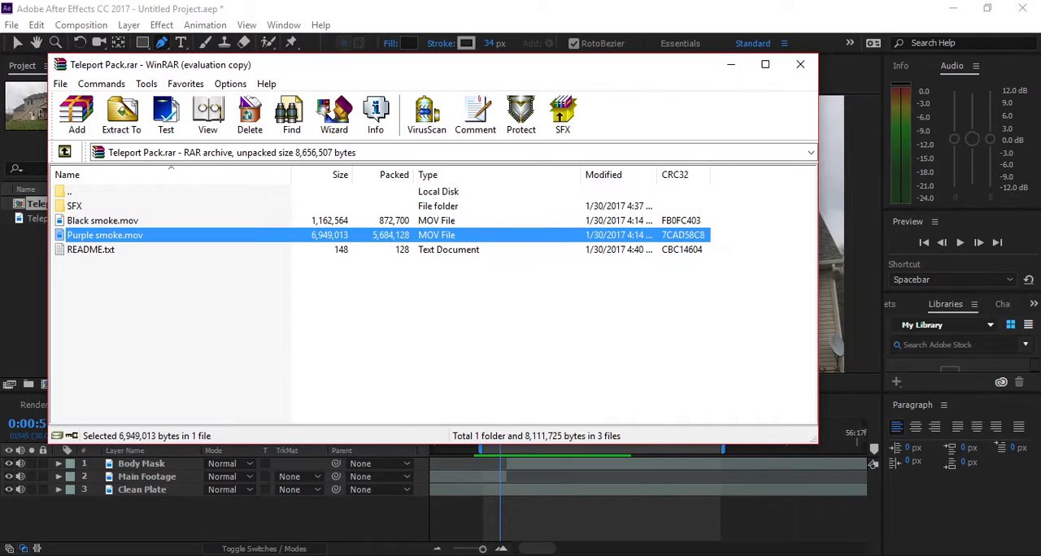
double_click(75, 206)
key(BackSpace)
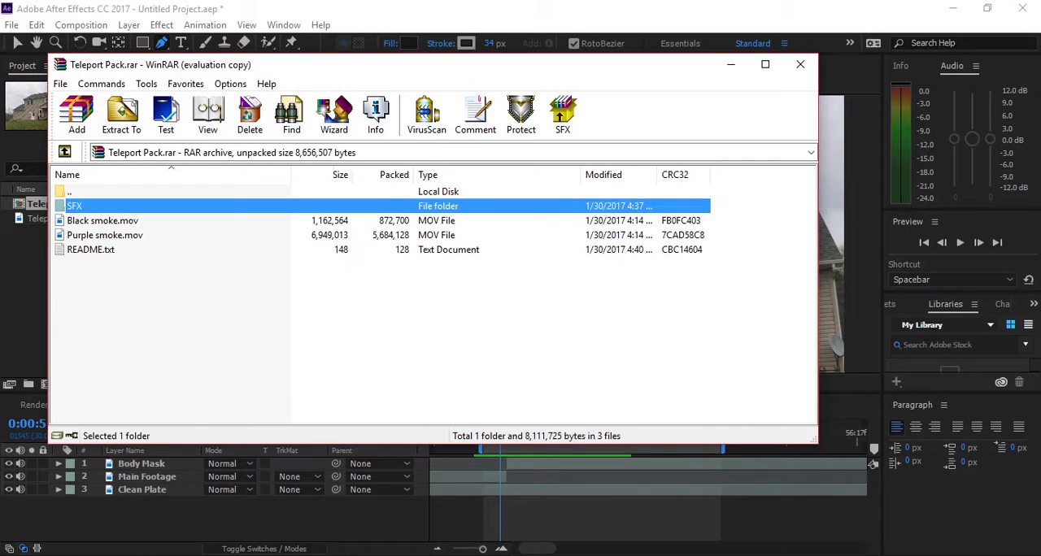
double_click(91, 250)
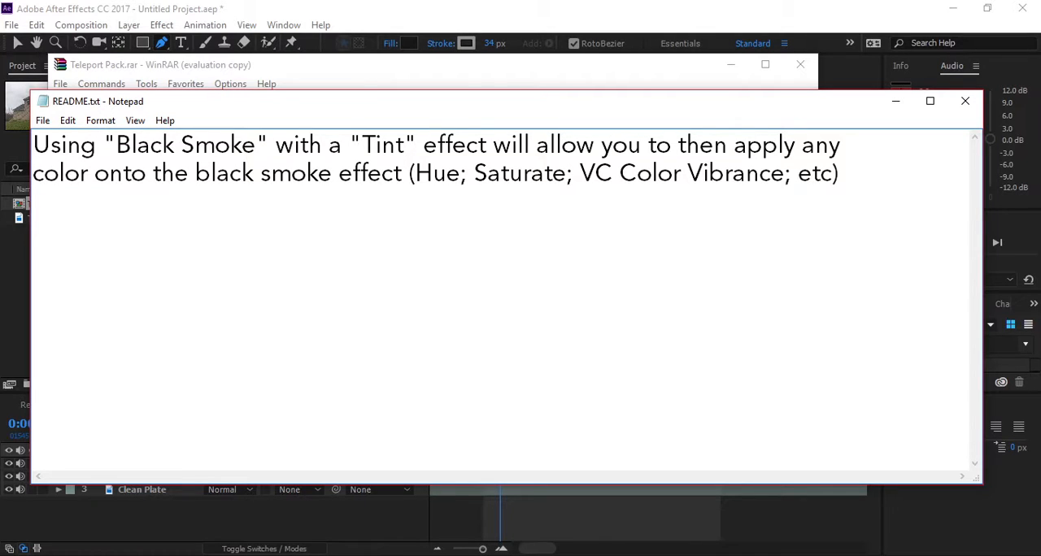
click(966, 101)
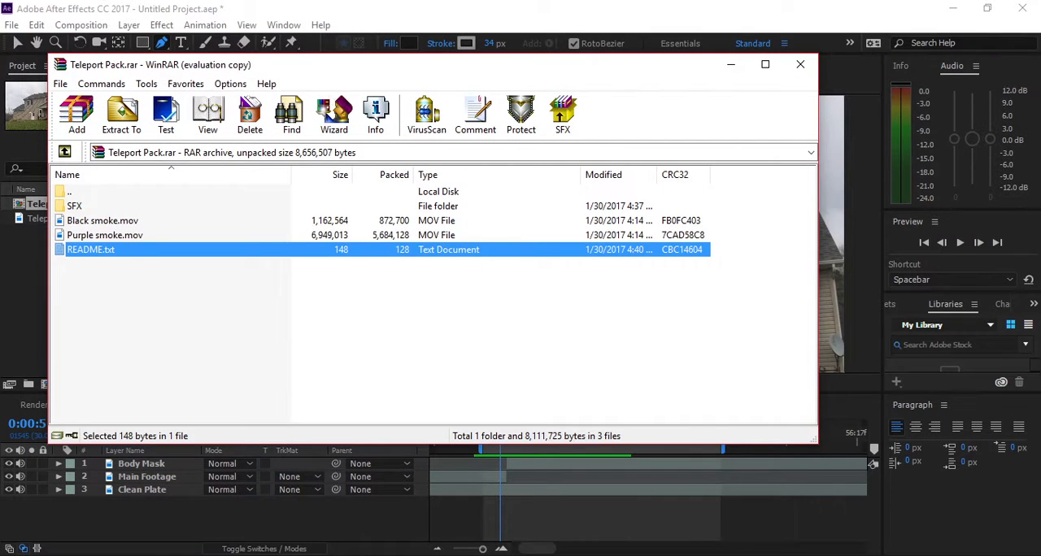
- Extract Black smoke.mov from the archive to the desktop, and import it into the After Effects project
click(102, 221)
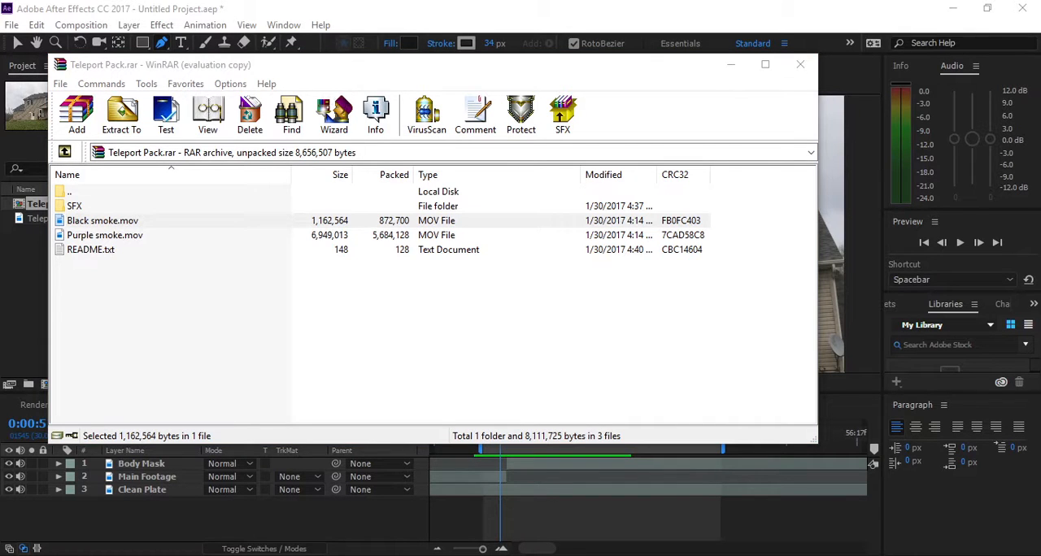
drag(132, 54, 133, 78)
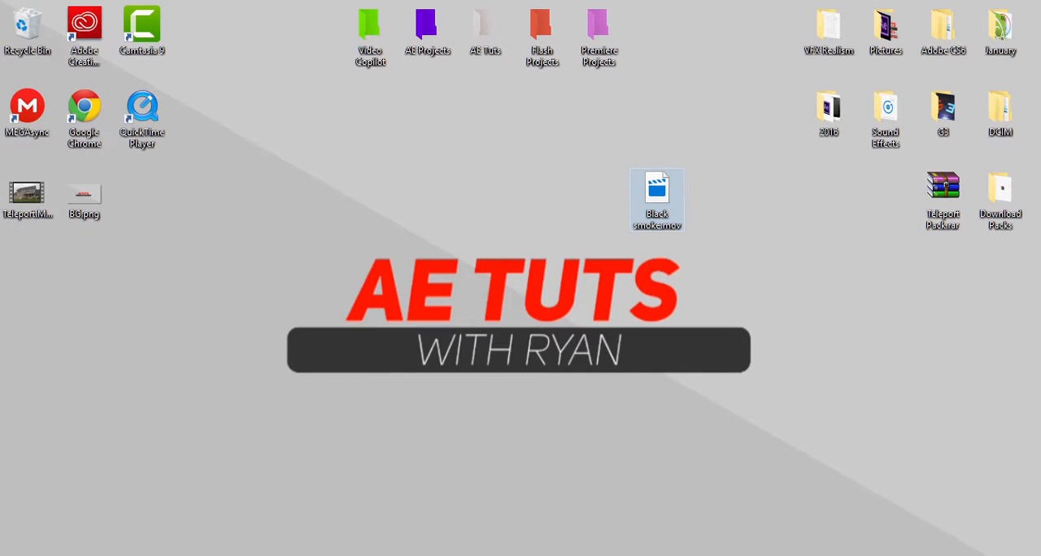
drag(657, 195, 108, 295)
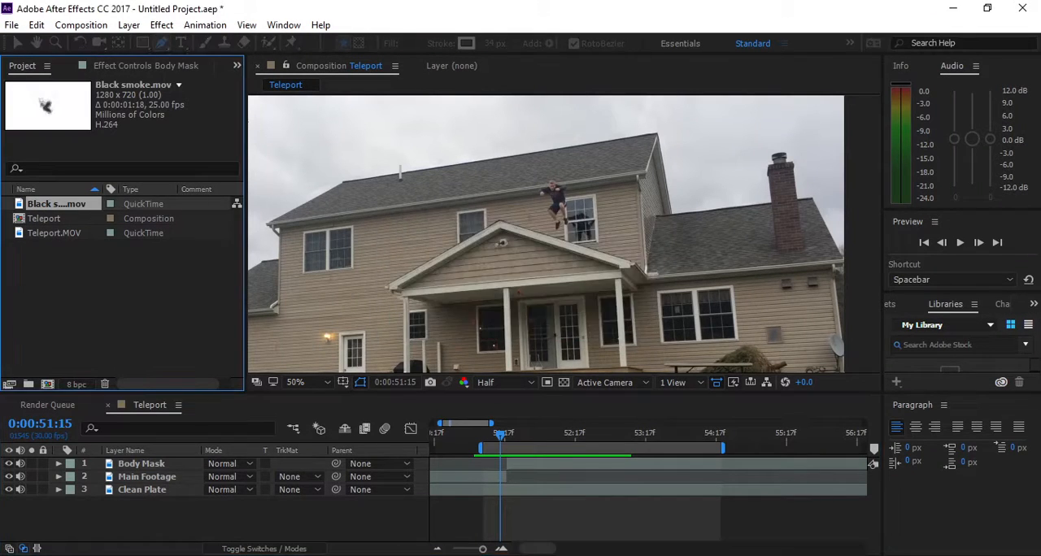
- Add Black smoke.mov to the Teleport composition as the uppermost layer, starting at 0:00:51:15
drag(49, 425, 150, 458)
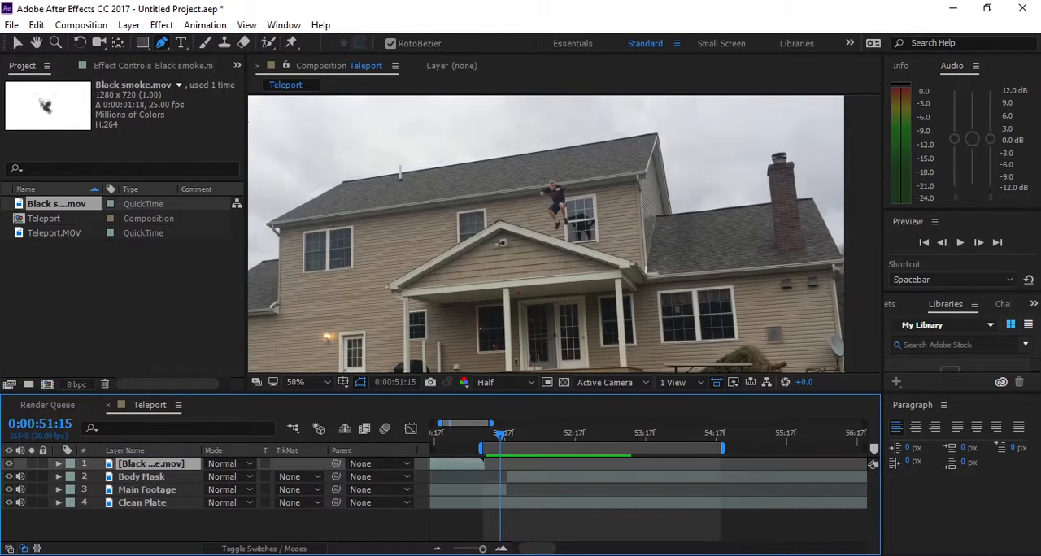
key([)
scroll(544, 244, down, 3)
scroll(540, 244, up, 2)
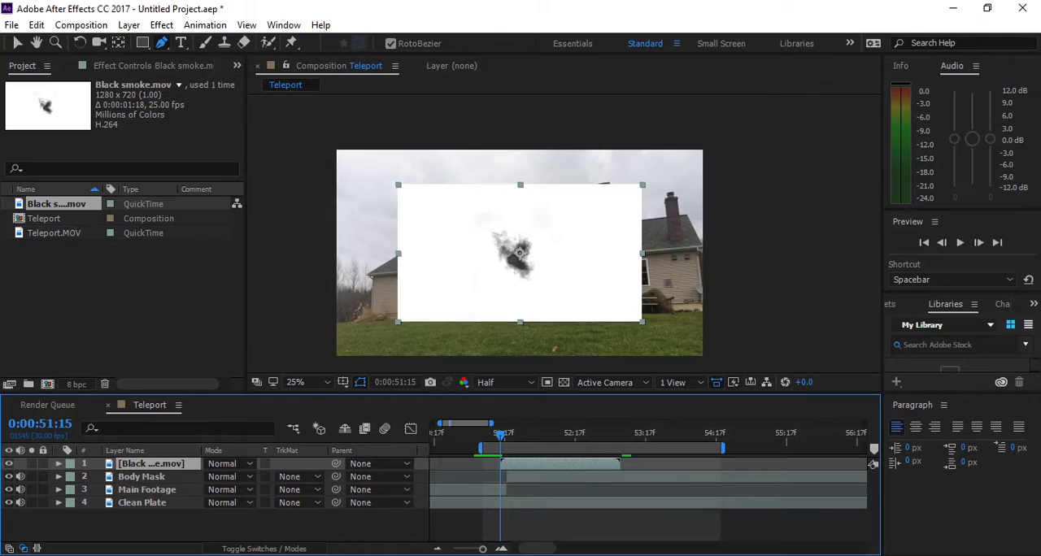
- Set the Black smoke layer's blending mode to Multiply, and move the smoke over the jumping person
key(v)
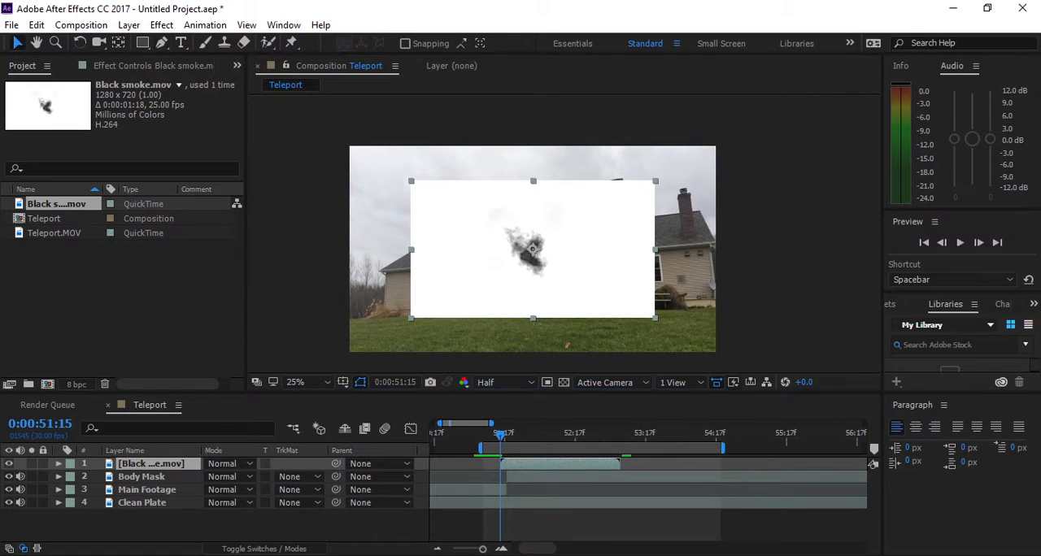
click(241, 463)
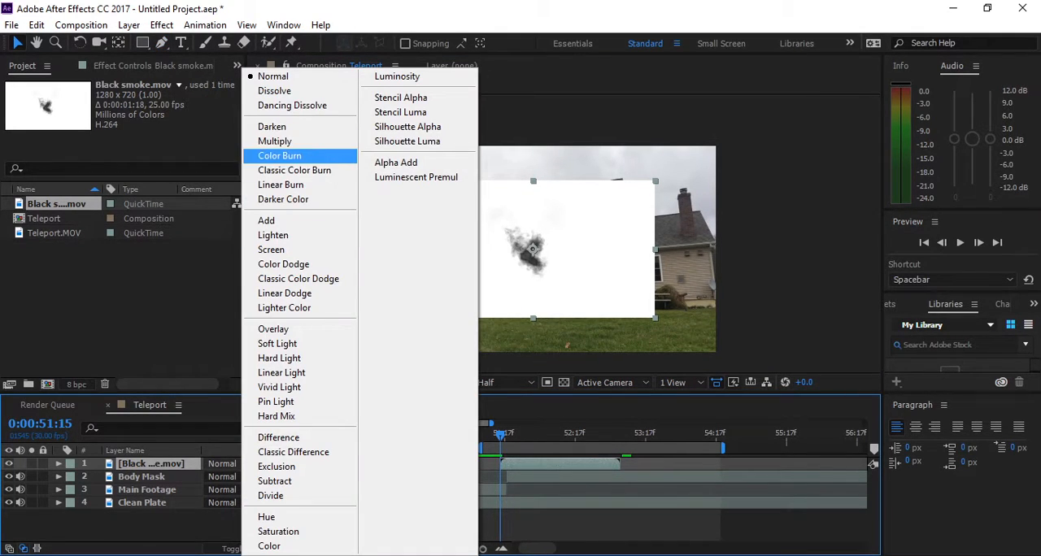
click(275, 141)
drag(532, 221, 587, 221)
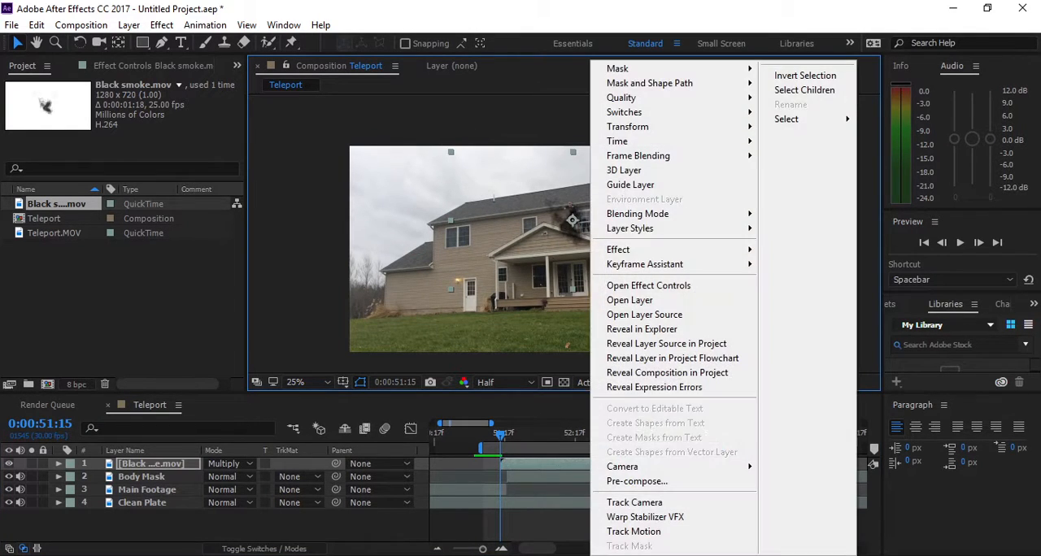
- Apply the Tint effect to the Black smoke layer
right_click(587, 221)
mouse_move(638, 250)
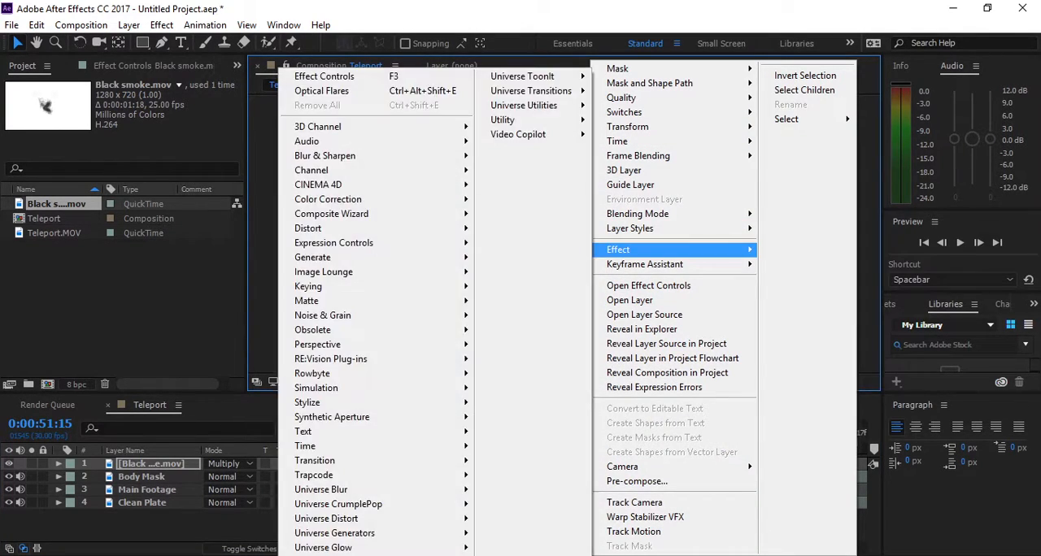
click(561, 229)
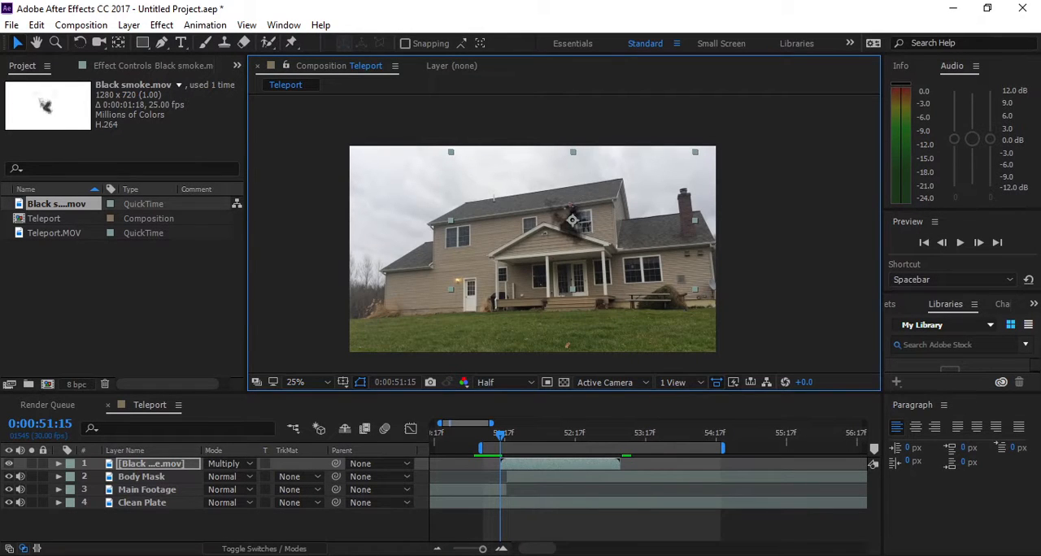
key(ctrl+space)
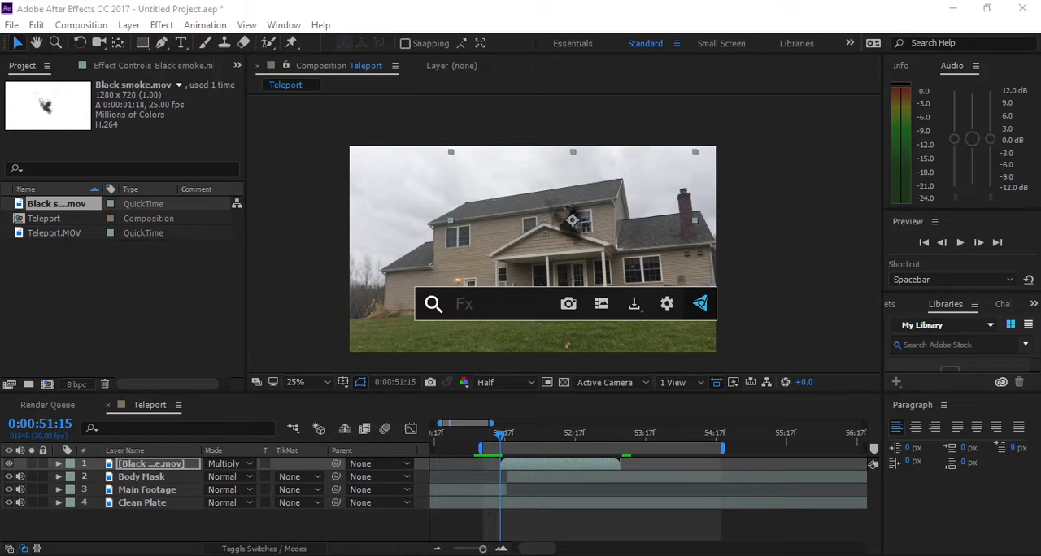
text(tint)
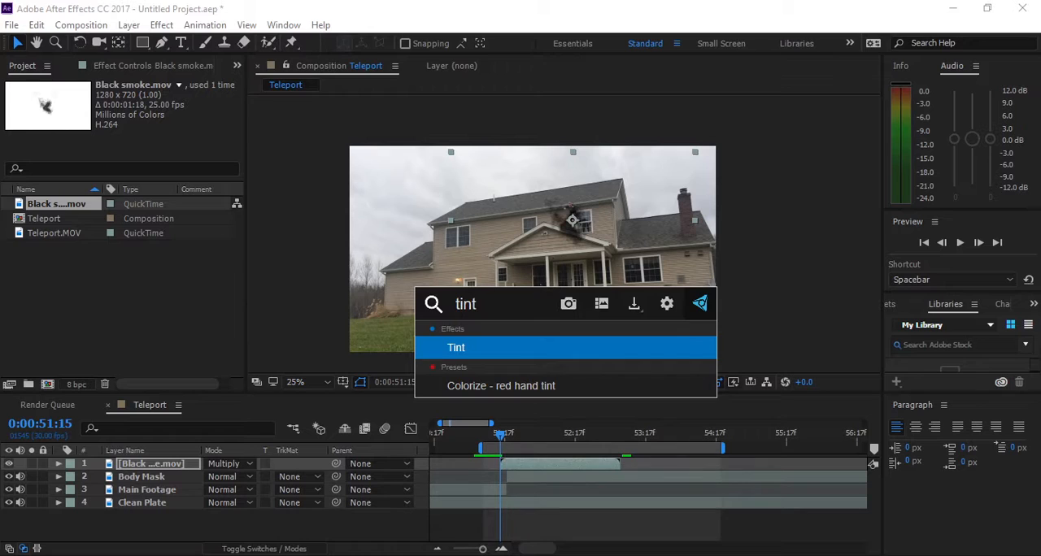
key(Return)
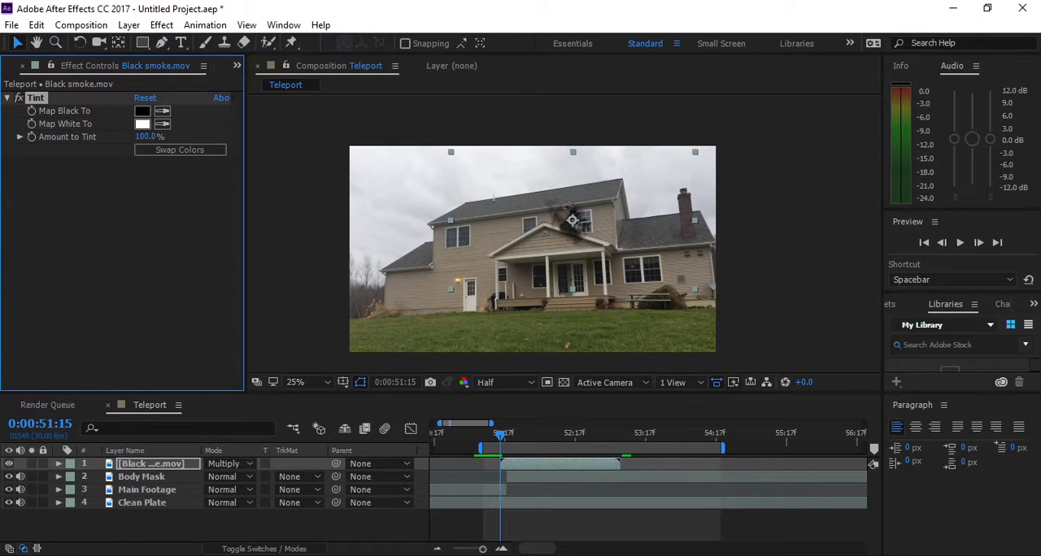
click(7, 97)
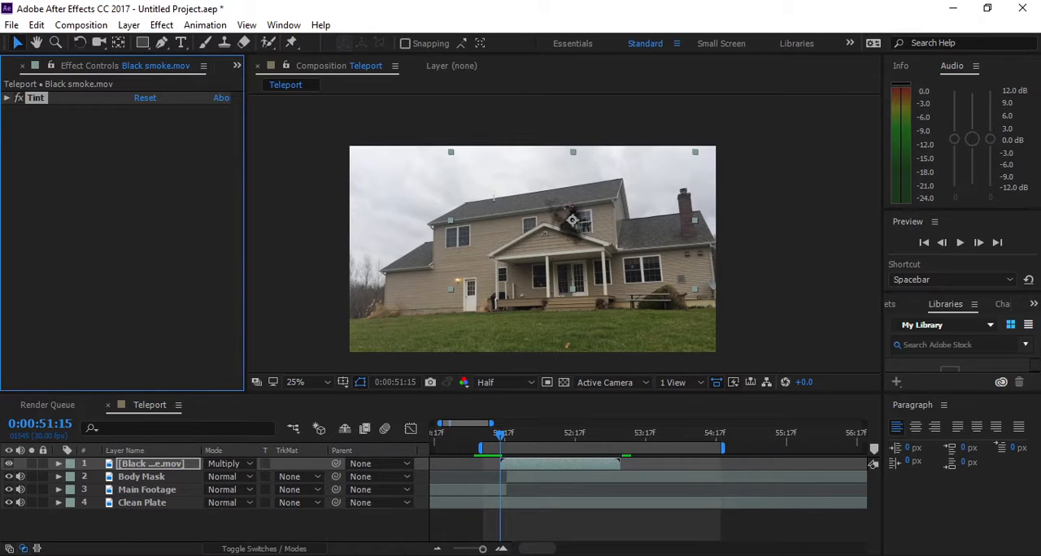
- Try a Hue/Saturation effect on the Black smoke layer with Master Hue at 100°, and delete the effect
key(ctrl+space)
text(hue)
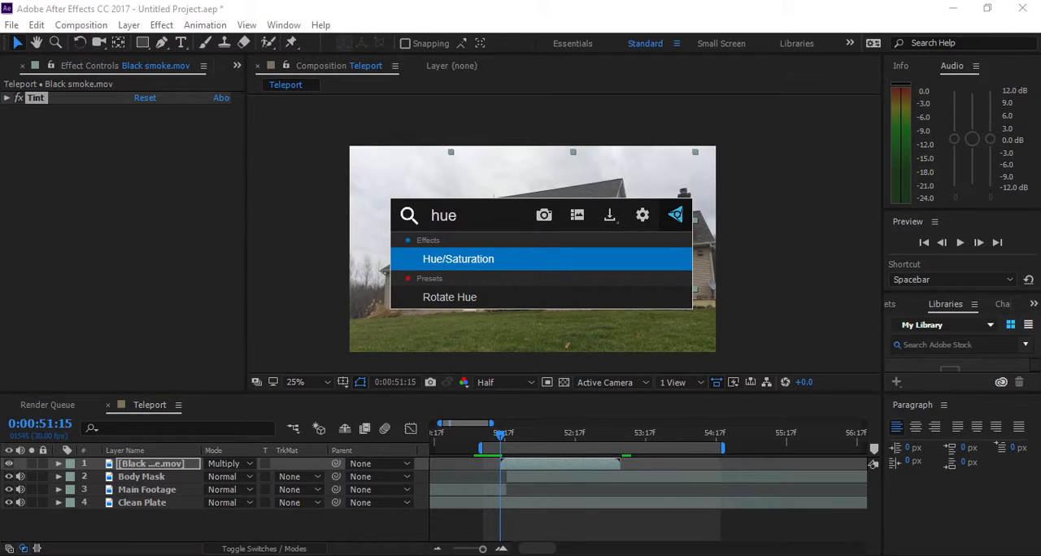
key(Return)
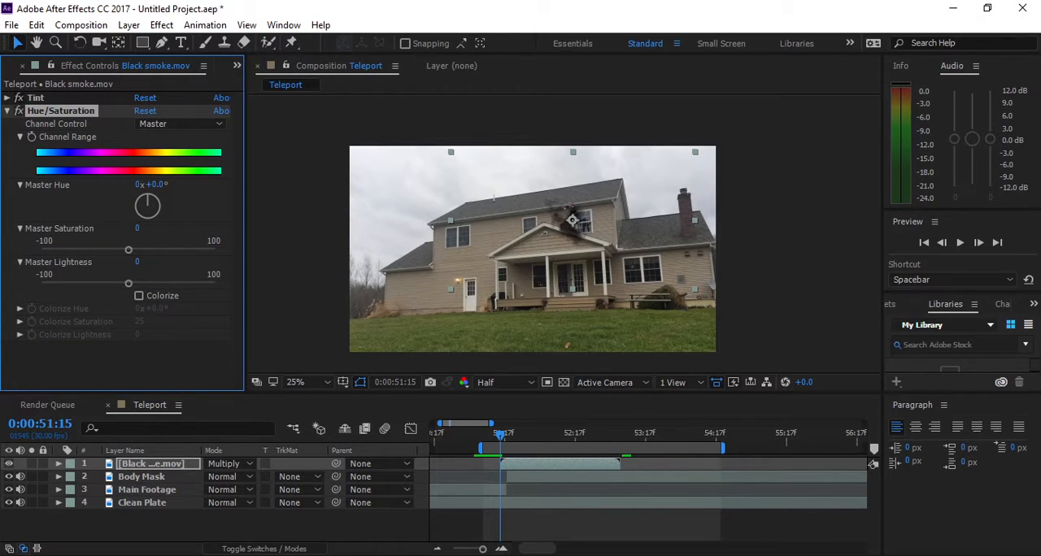
drag(148, 198, 158, 209)
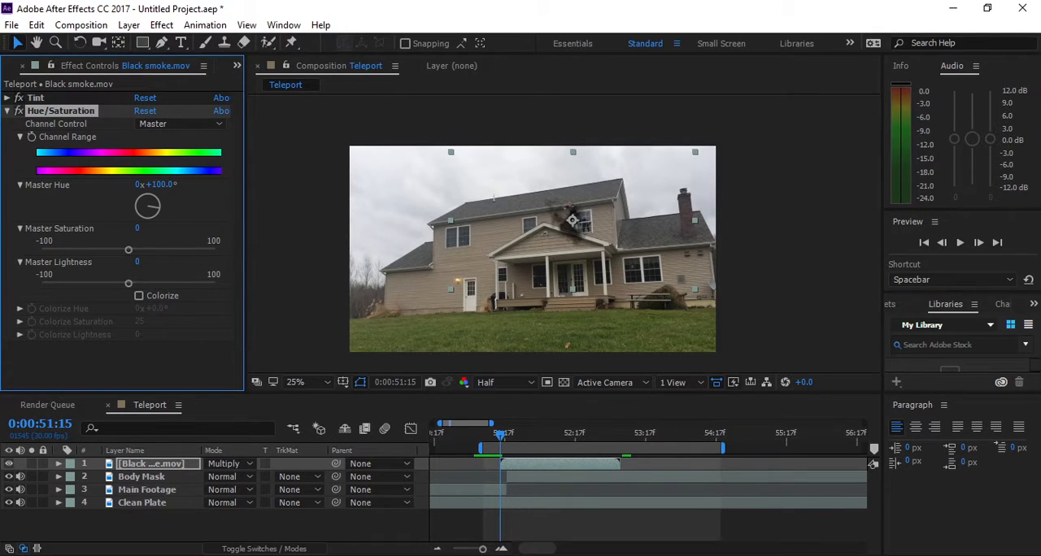
click(572, 221)
click(61, 111)
key(Delete)
- Try VC Color Vibrance with a different colour on the Black smoke layer, and remove it together with the Tint effect
key(ctrl+space)
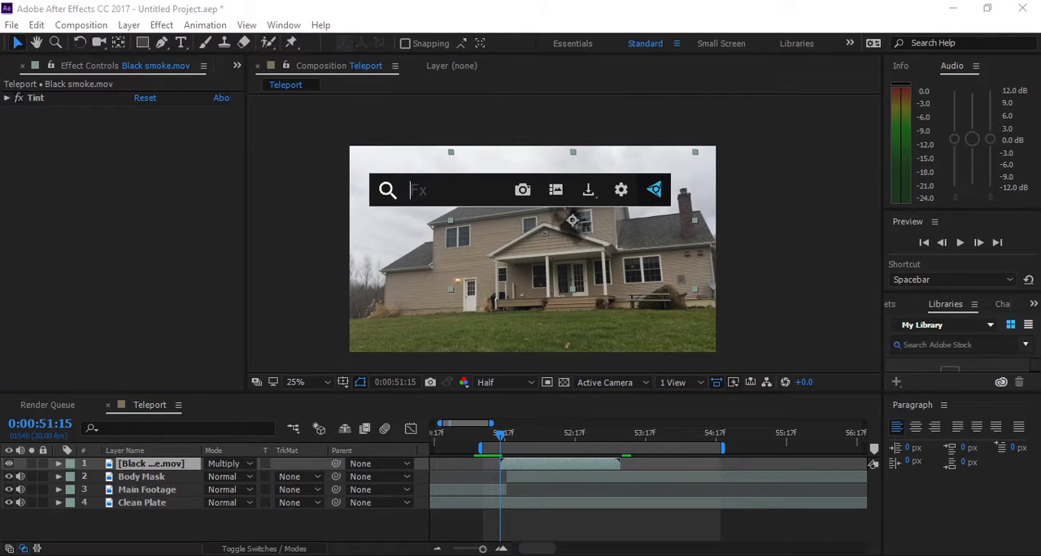
text(VC)
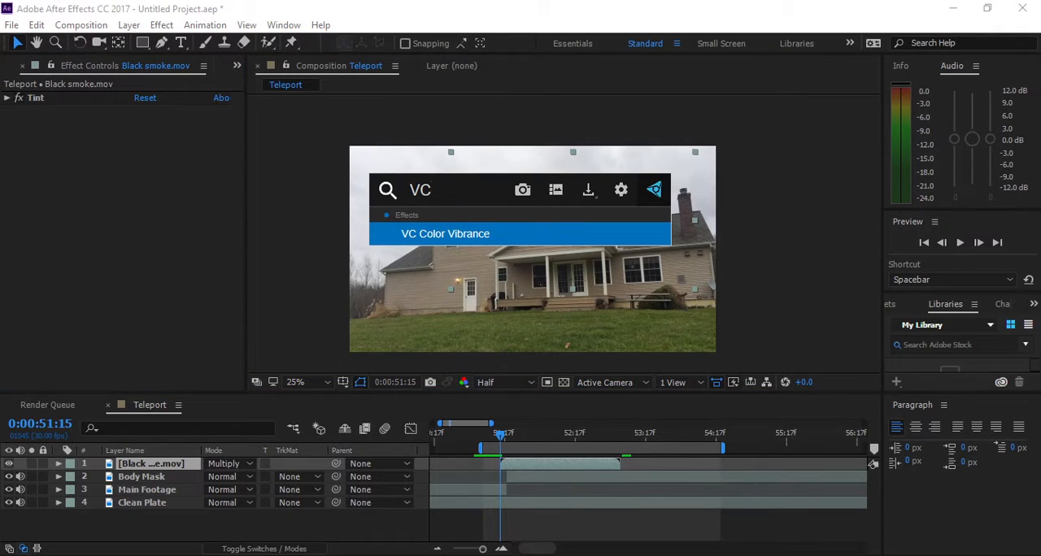
key(Return)
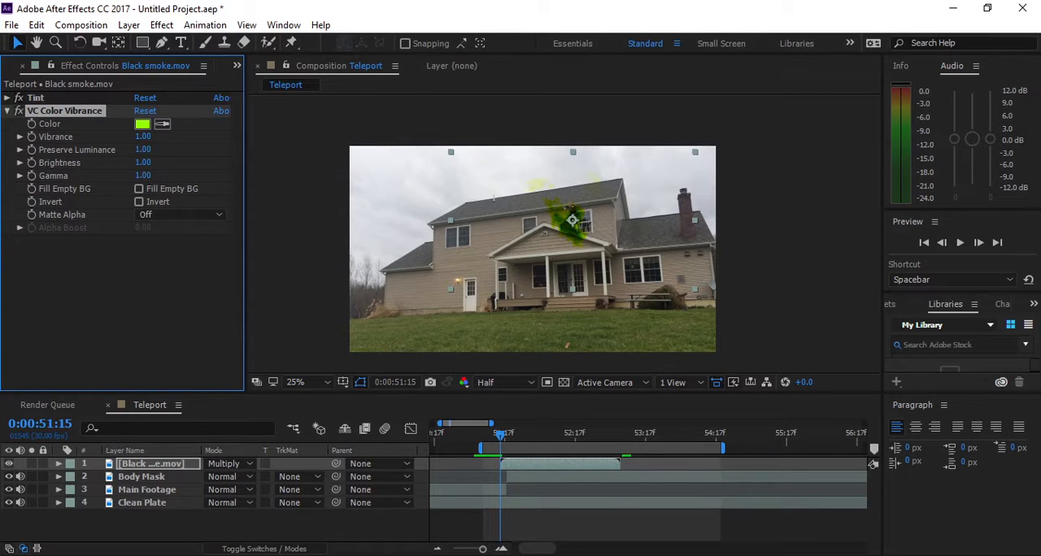
click(143, 123)
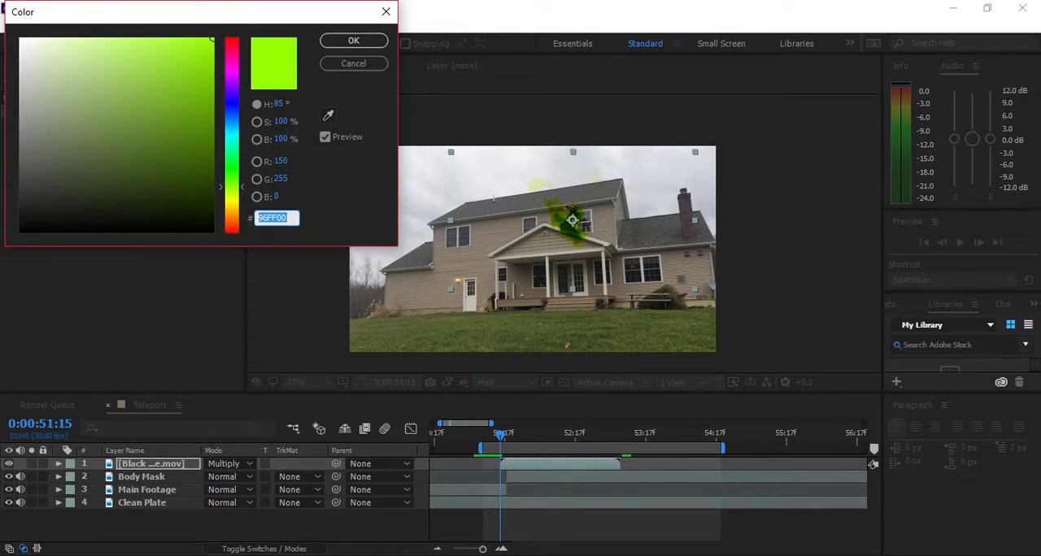
drag(231, 187, 232, 231)
click(353, 62)
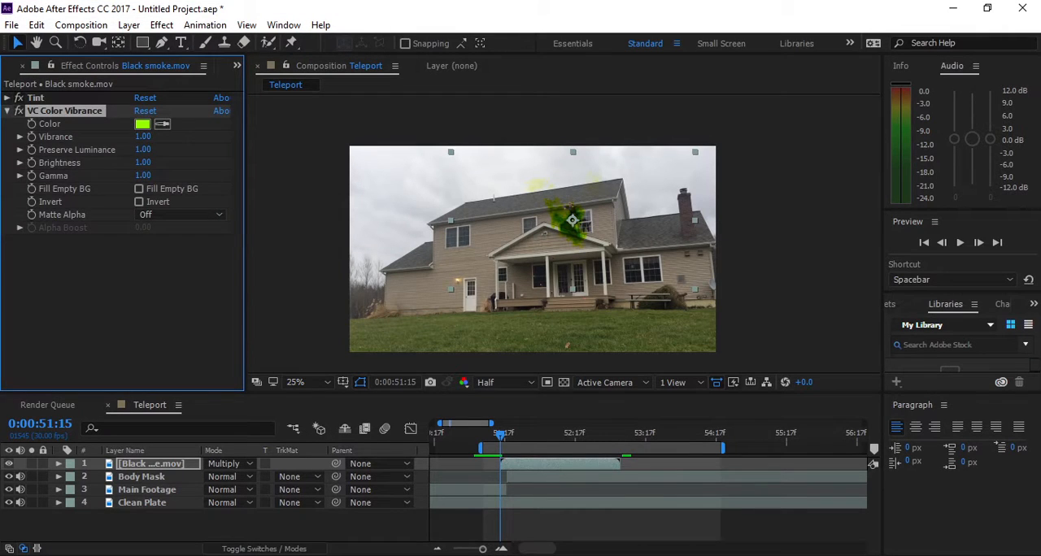
key(Delete)
key(Delete)
- Preview the smoke over the jumping person, and rotate the Black smoke layer counterclockwise
scroll(595, 232, up, 4)
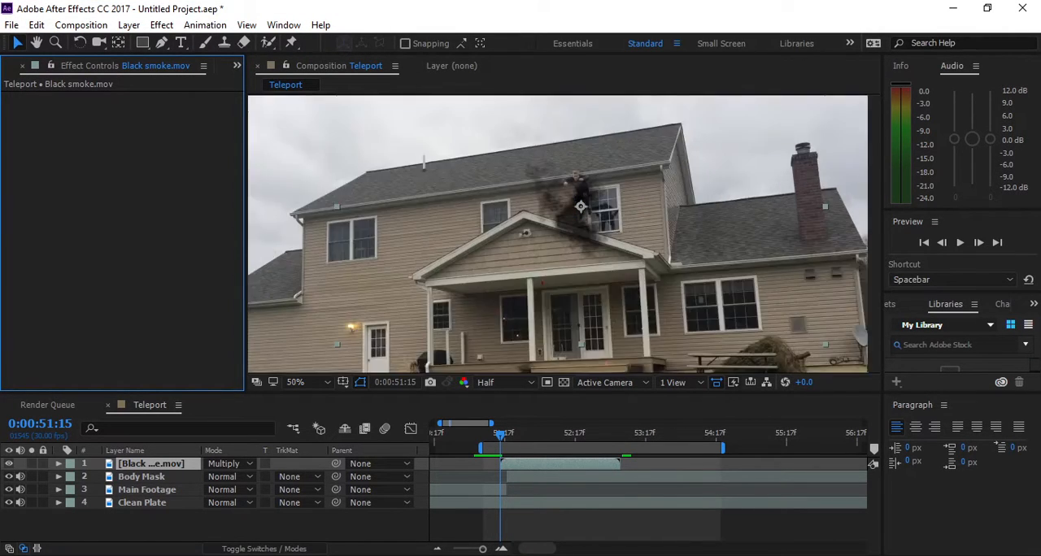
key(space)
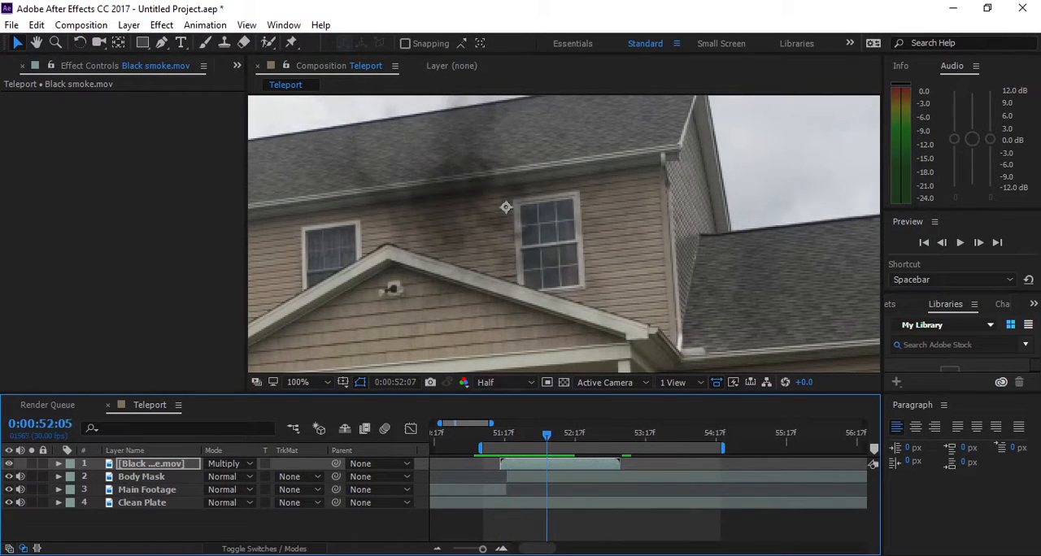
key(r)
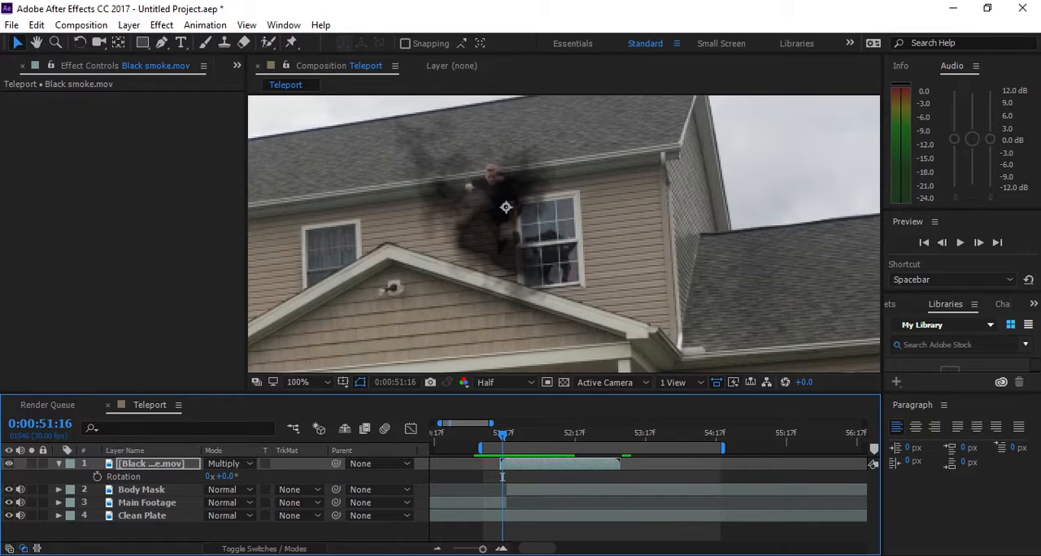
drag(229, 477, 106, 476)
- Scale the Black smoke layer to 46%, and move the smoke over the jumping person's body
key(s)
drag(229, 476, 184, 477)
drag(513, 195, 492, 192)
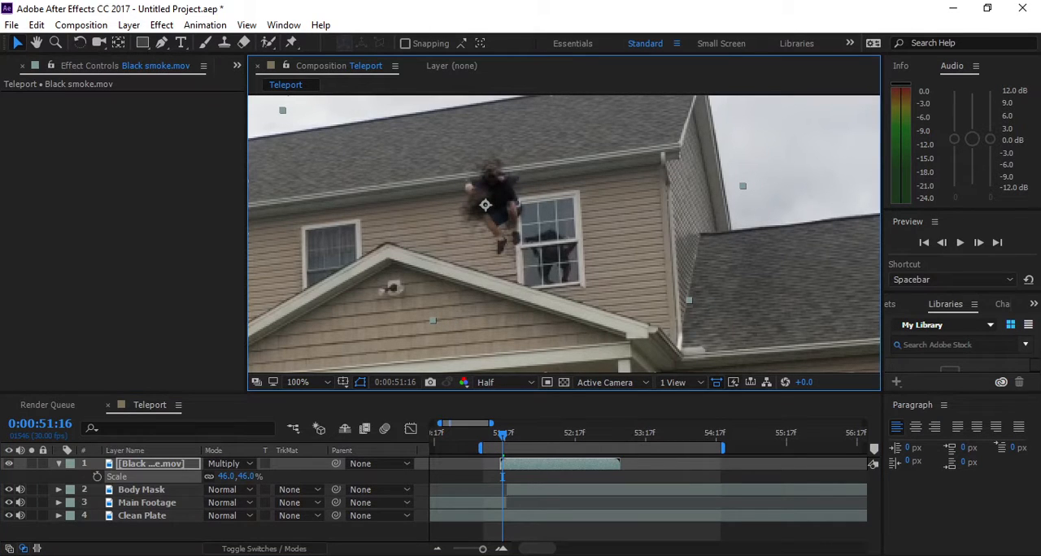
- Play back the teleport and step frame by frame around 0:00:51:15 to check how the smoke starts over the person
key(space)
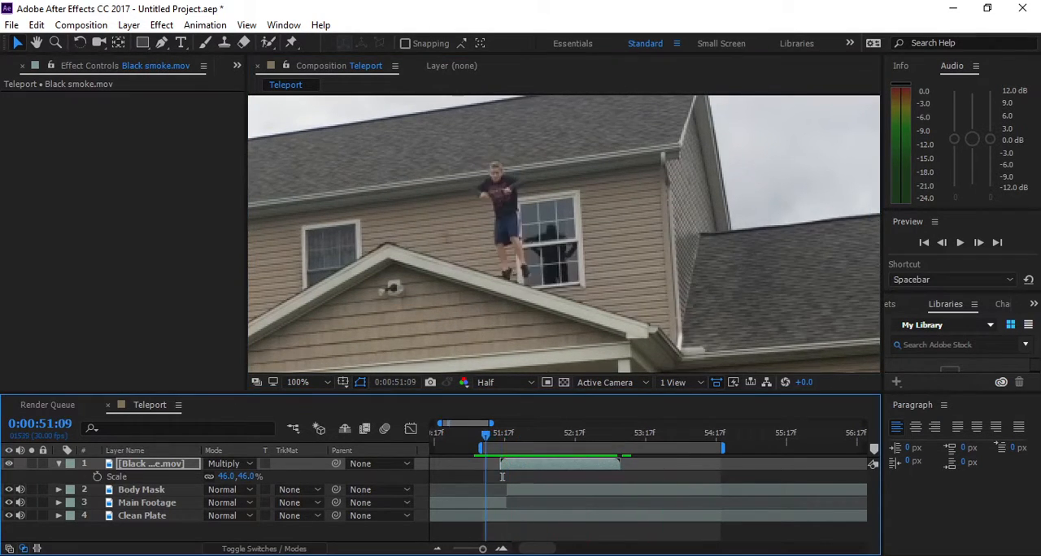
click(501, 477)
key(Page_Down)
key(Page_Down)
key(Page_Up)
key(Page_Up)
key(Page_Up)
key(Page_Up)
key(Page_Up)
key(Page_Up)
key(Page_Up)
key(Page_Up)
key(Page_Up)
key(Page_Up)
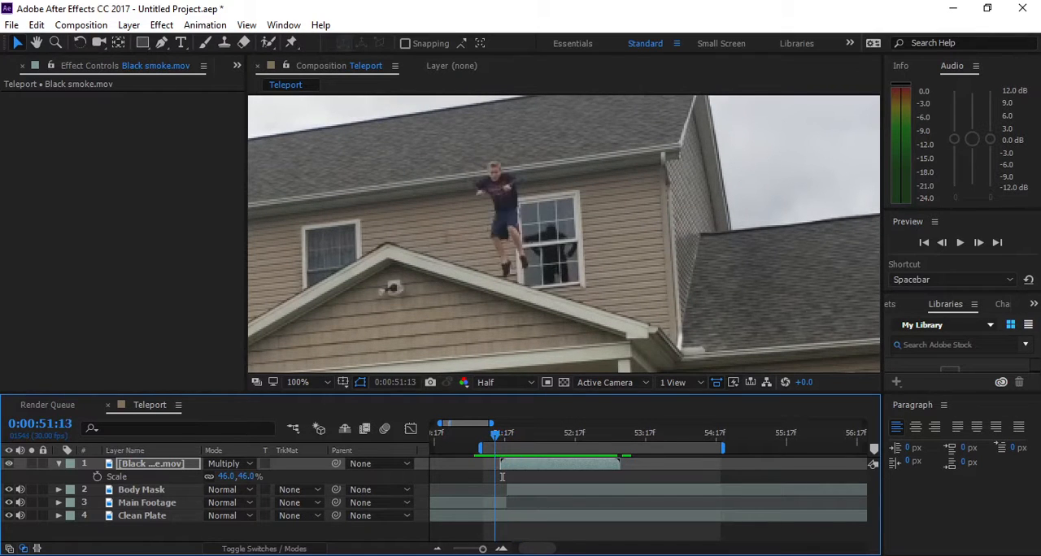
key(Page_Down)
key(Page_Down)
key(Page_Down)
key(Page_Down)
key(Page_Up)
key(Page_Up)
key(Page_Up)
key(Page_Down)
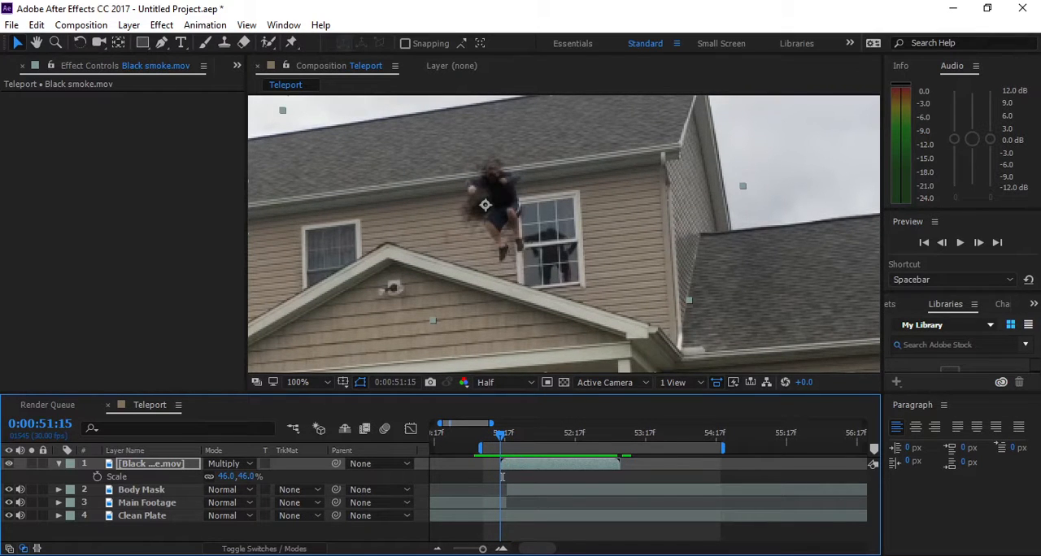
- Draw a closed Pen tool mask on the Black smoke layer around the jumping person's torso at 0:00:51:15
scroll(564, 234, up, 2)
drag(325, 171, 484, 237)
scroll(564, 234, down, 1)
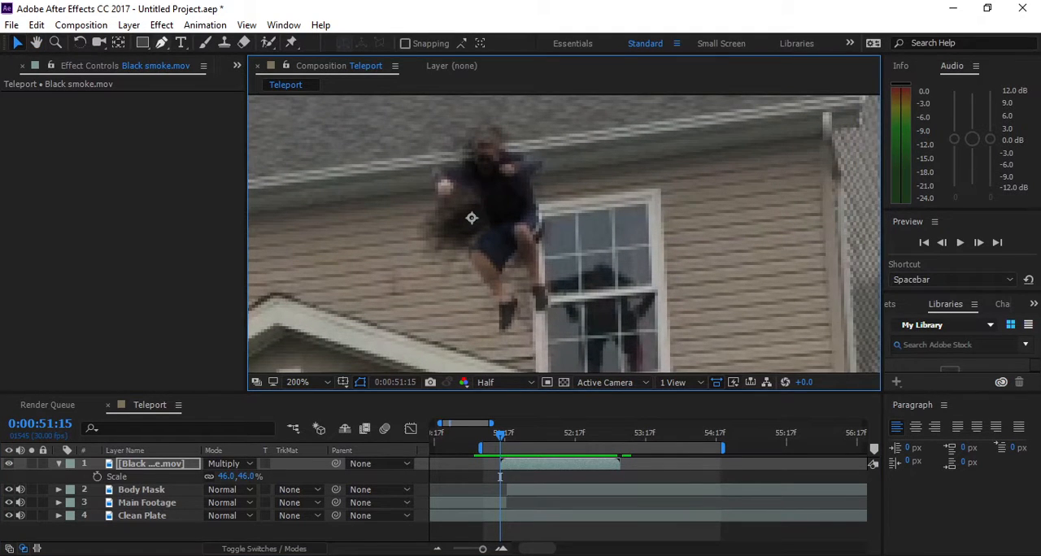
key(g)
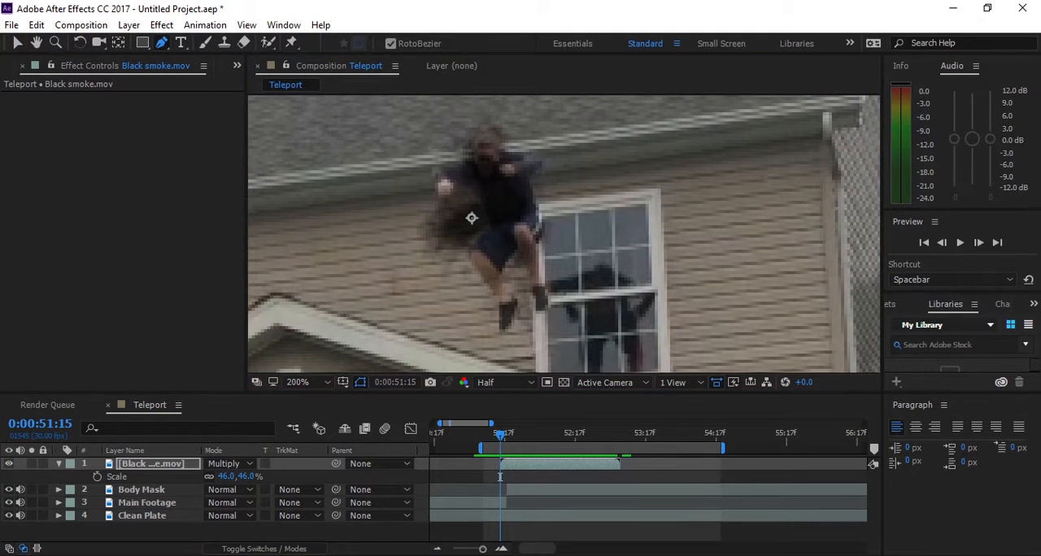
click(492, 157)
click(481, 177)
click(485, 239)
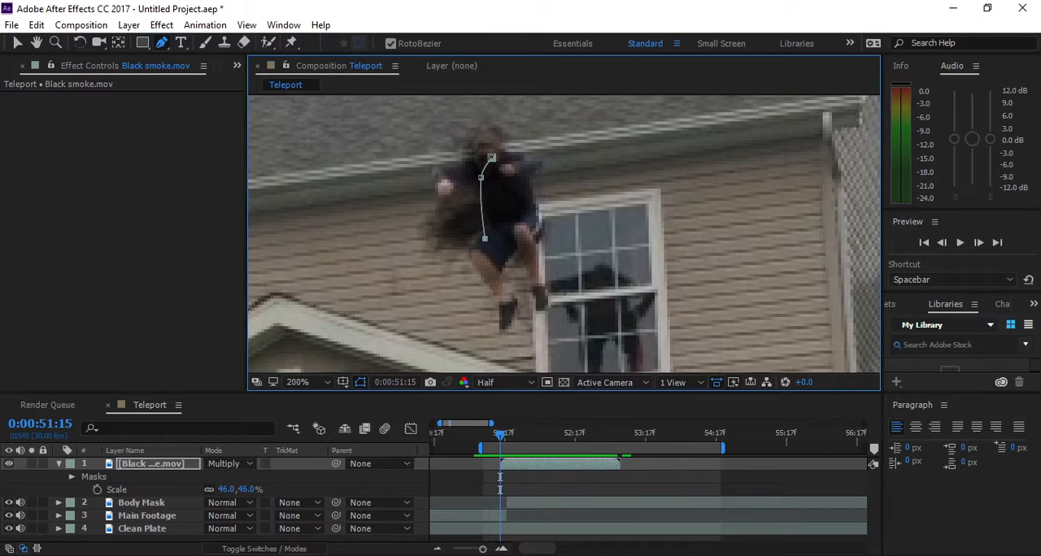
click(526, 267)
click(530, 206)
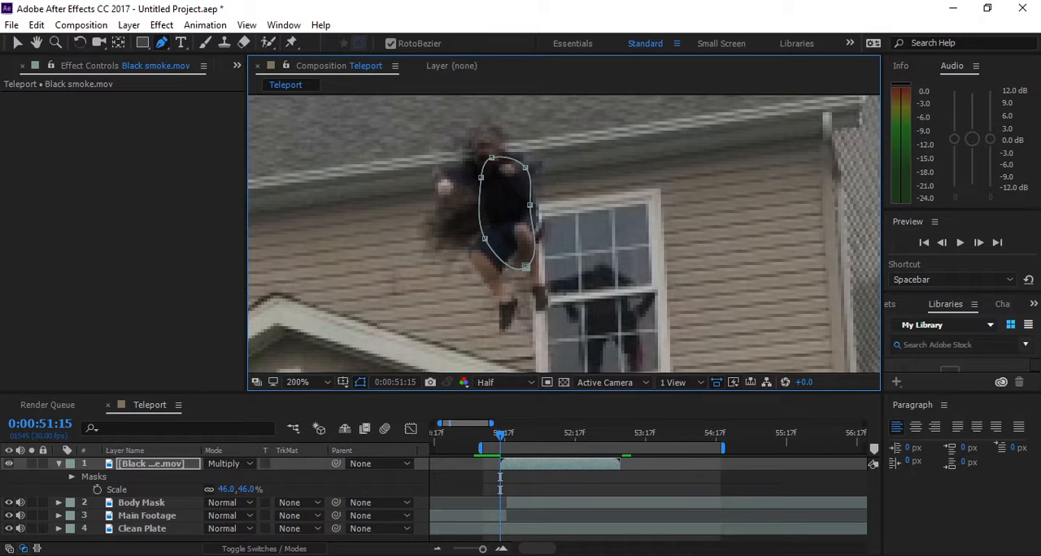
key(v)
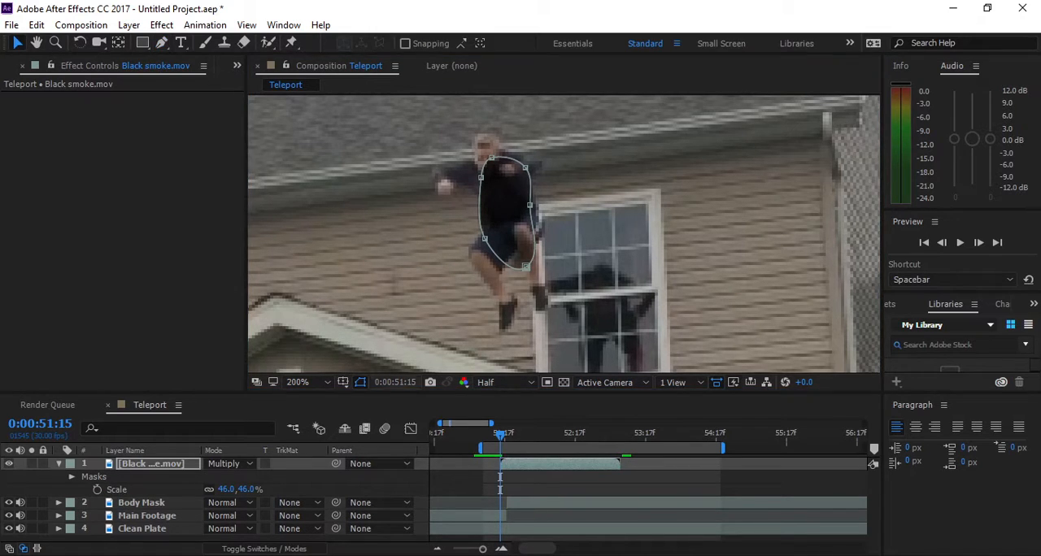
- Set the smoke mask's feather to 55 pixels, and add a Mask Expansion keyframe of 0 pixels at 0:00:51:15
key(f)
drag(246, 490, 268, 489)
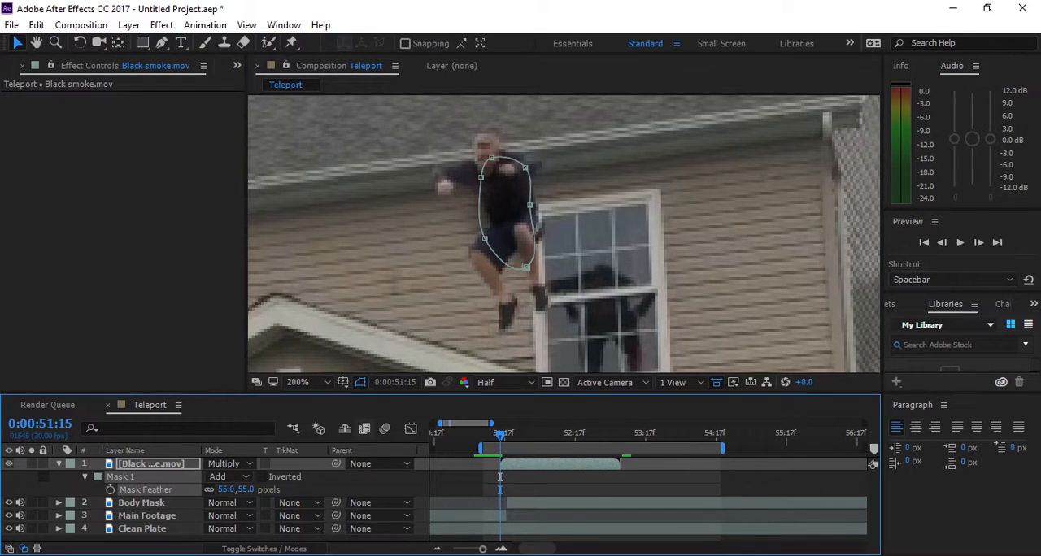
key(m)
key(m)
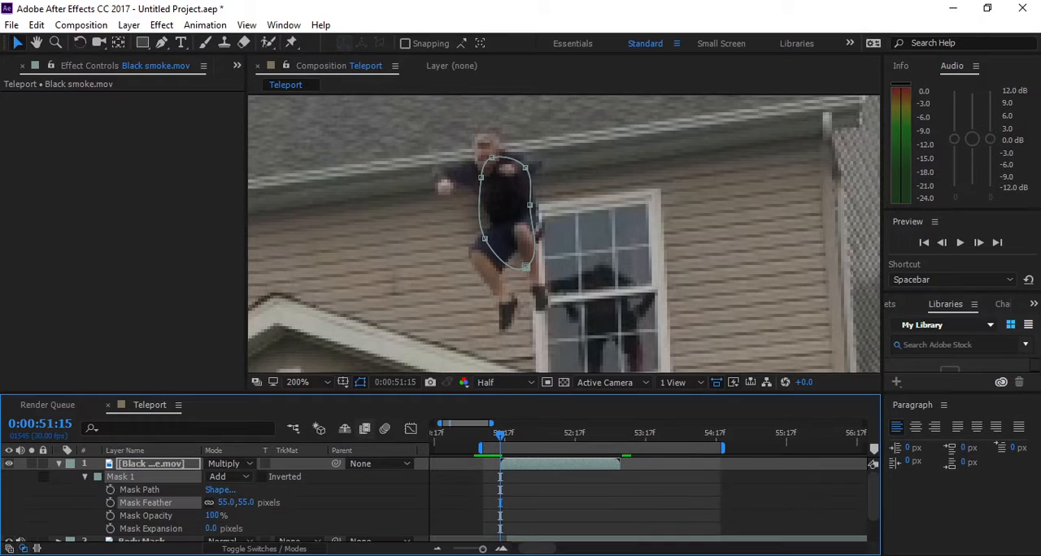
click(111, 529)
- Set the smoke mask's expansion to 530 pixels at 0:00:51:25 so that the smoke spreads outward
key(space)
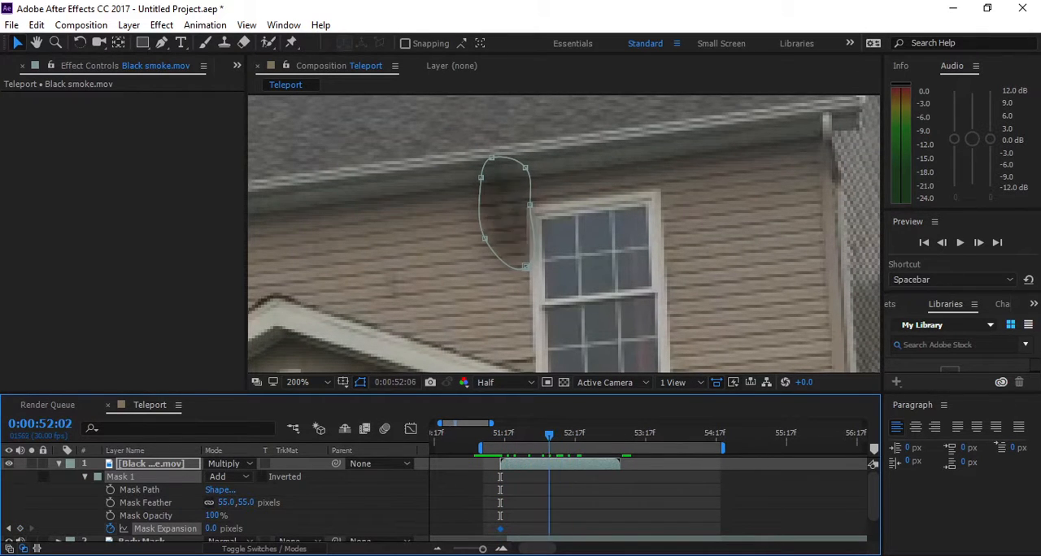
key(comma)
key(comma)
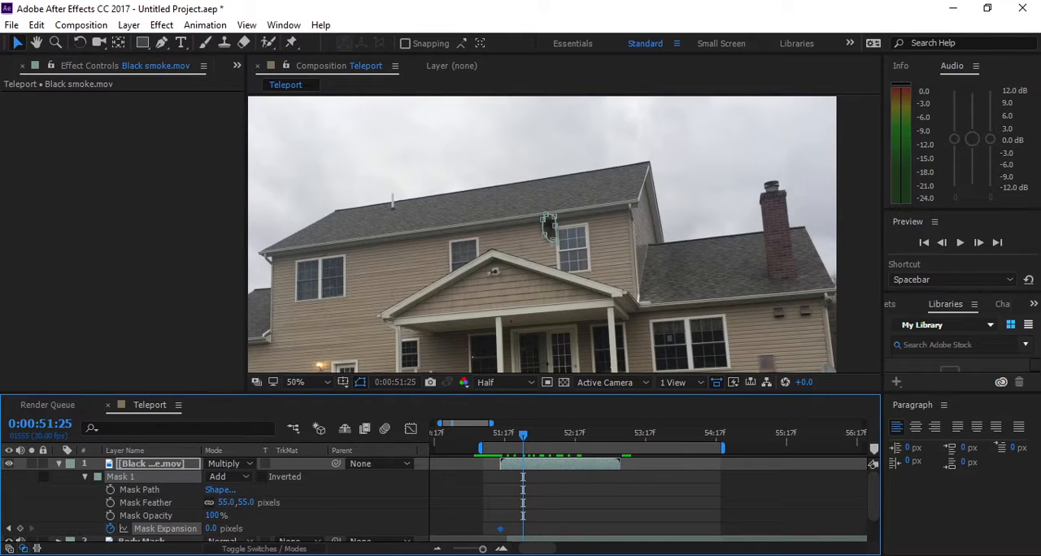
drag(212, 529, 541, 529)
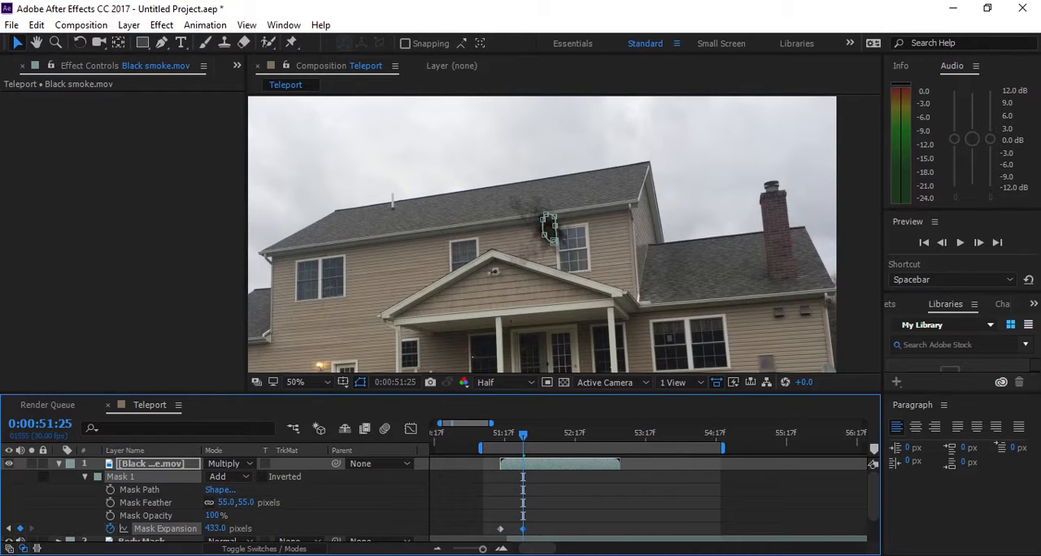
key(period)
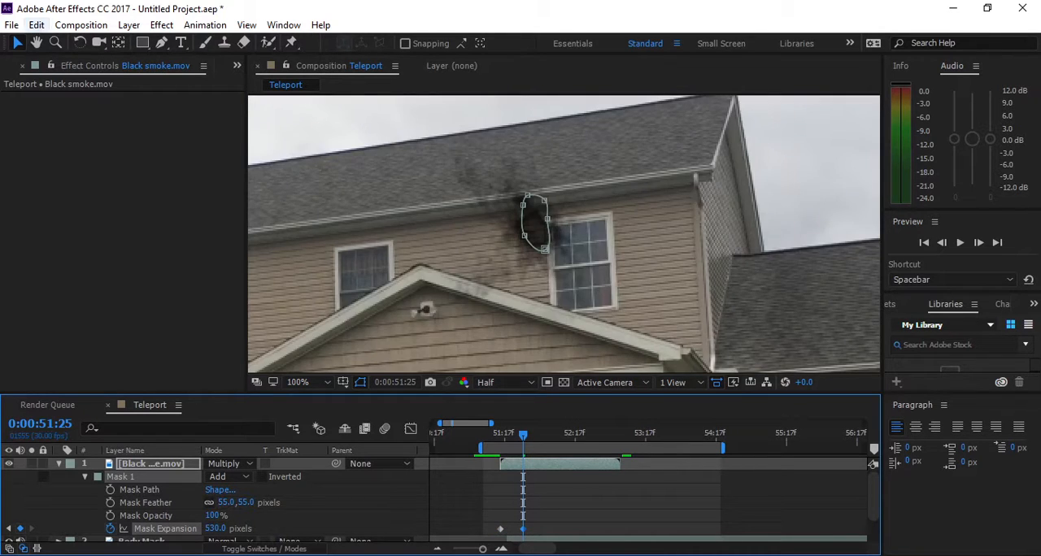
- Collapse and deselect the Black smoke layer, and play back the teleport from before the jump
click(59, 464)
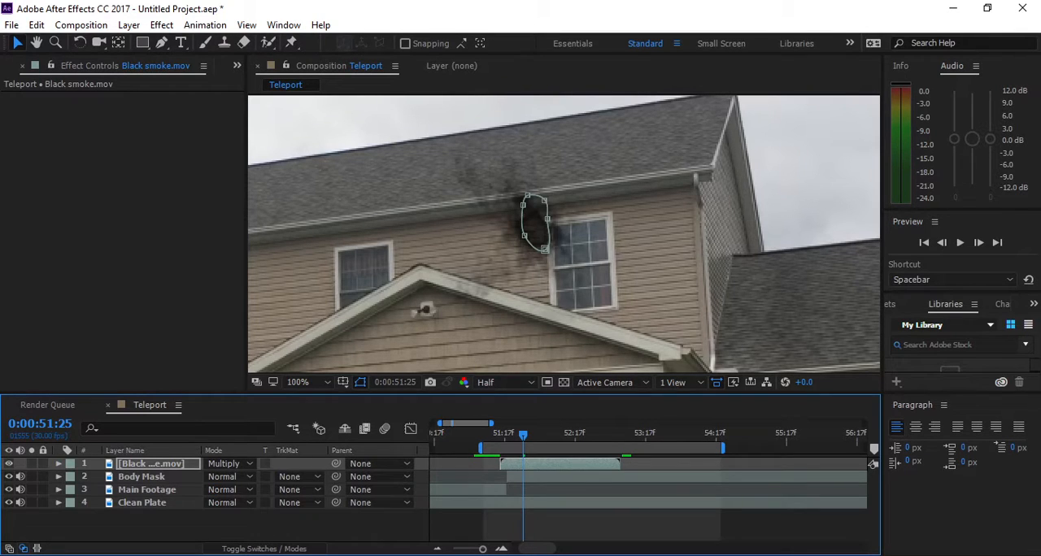
click(162, 525)
drag(523, 436, 483, 436)
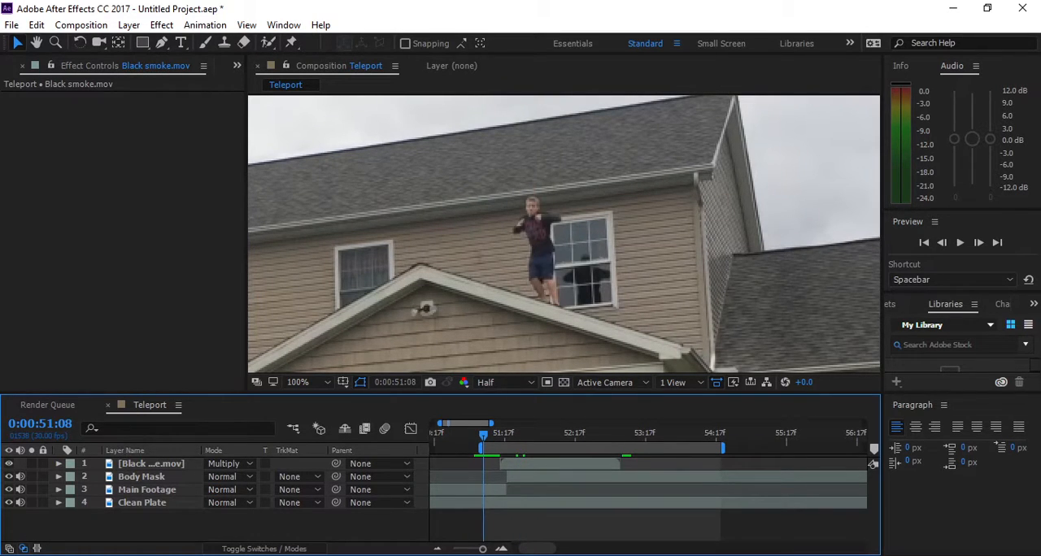
key(space)
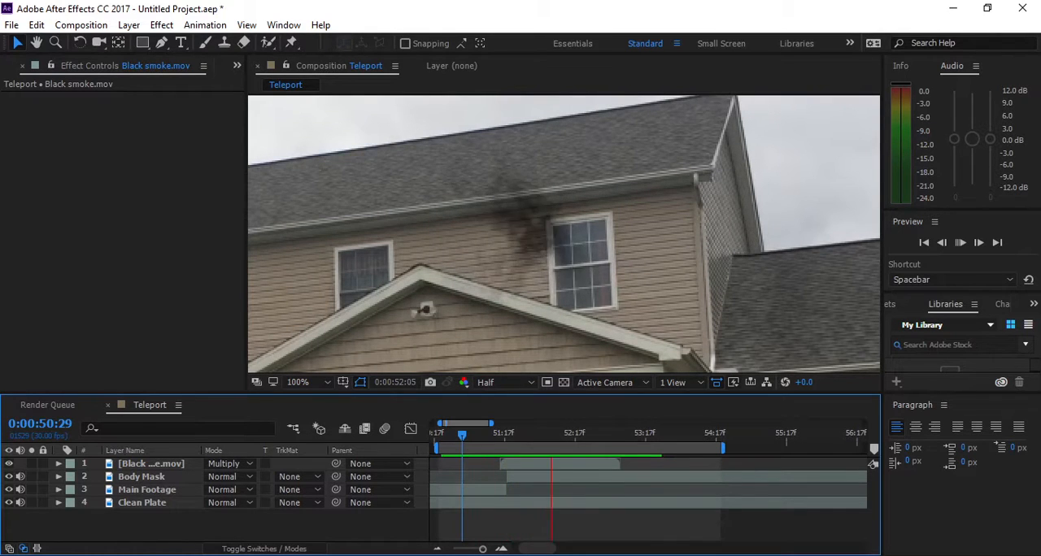
- Shift the Black smoke layer a few frames later so it starts at about 0:00:51:17, and play back the teleport
key(space)
key(space)
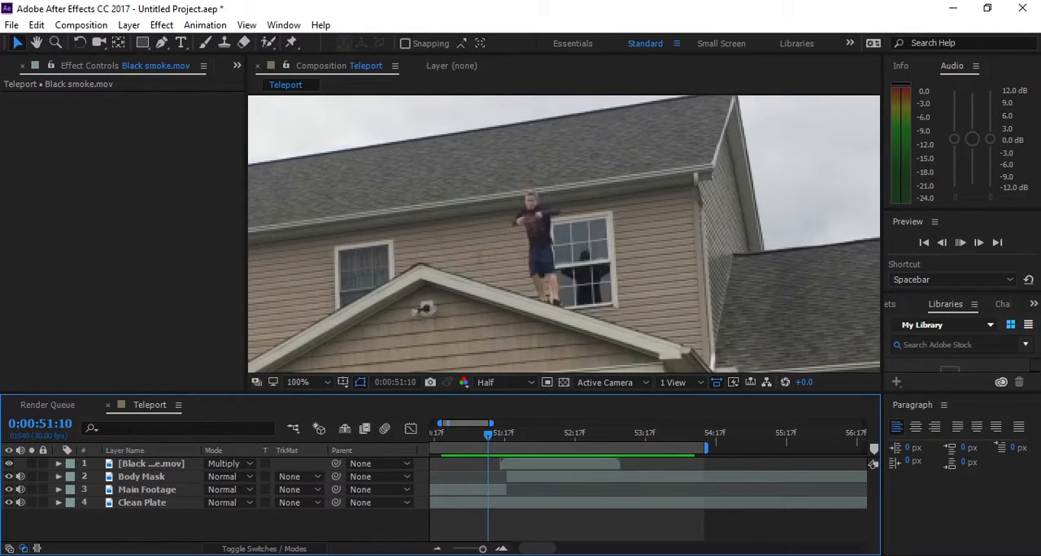
mouse_move(488, 439)
mouse_down()
mouse_move(509, 436)
mouse_move(527, 465)
mouse_move(479, 436)
mouse_up()
click(482, 524)
key(space)
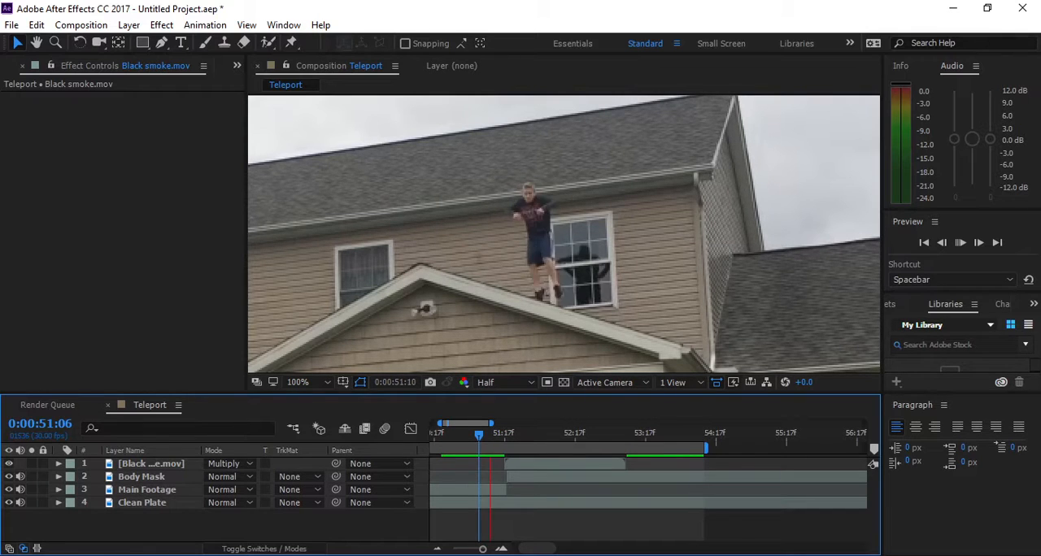
key(space)
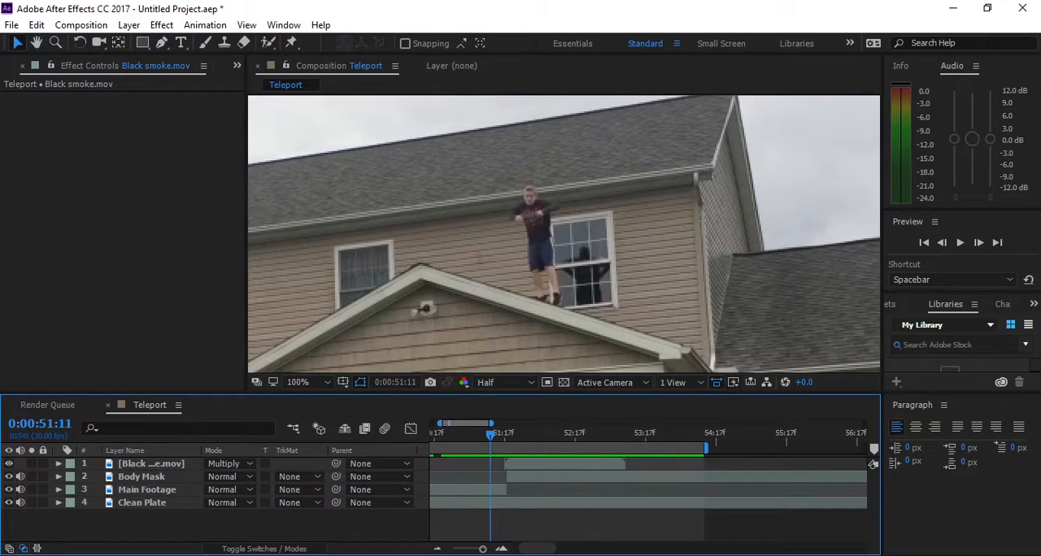
key(space)
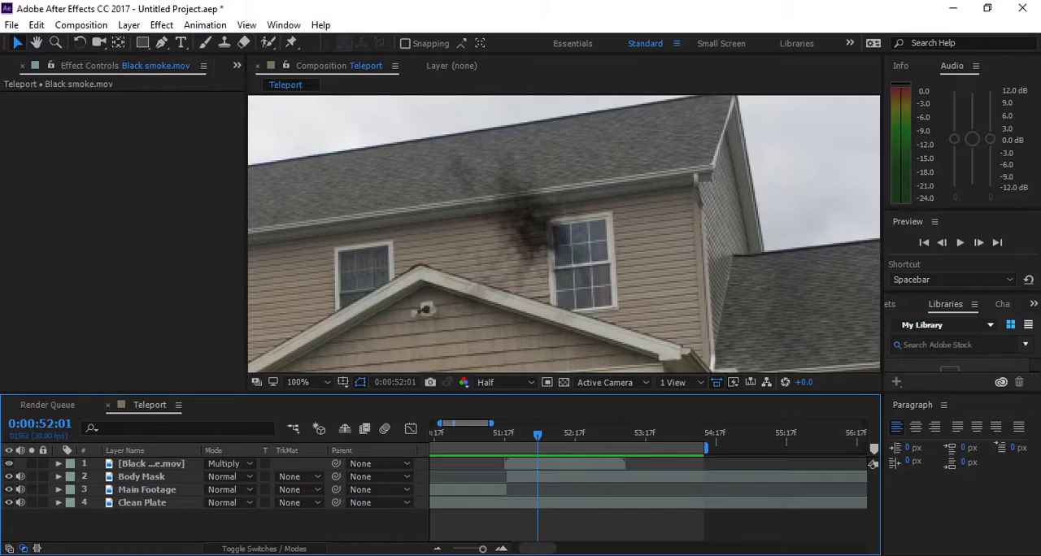
- Pre-compose the Black smoke layer as Teleport with all attributes moved into the new composition, and set its blending mode to Multiply
click(537, 224)
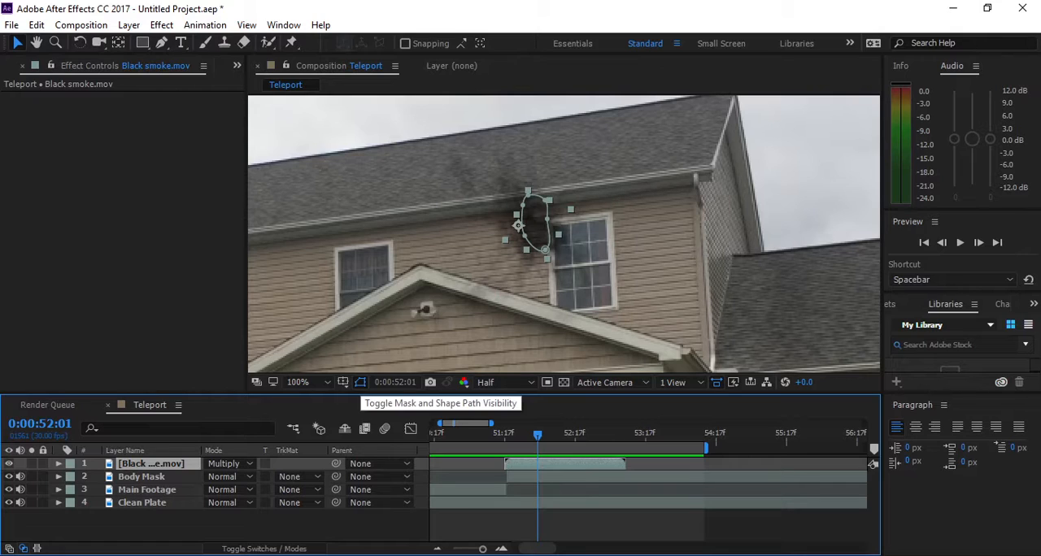
key(ctrl+shift+c)
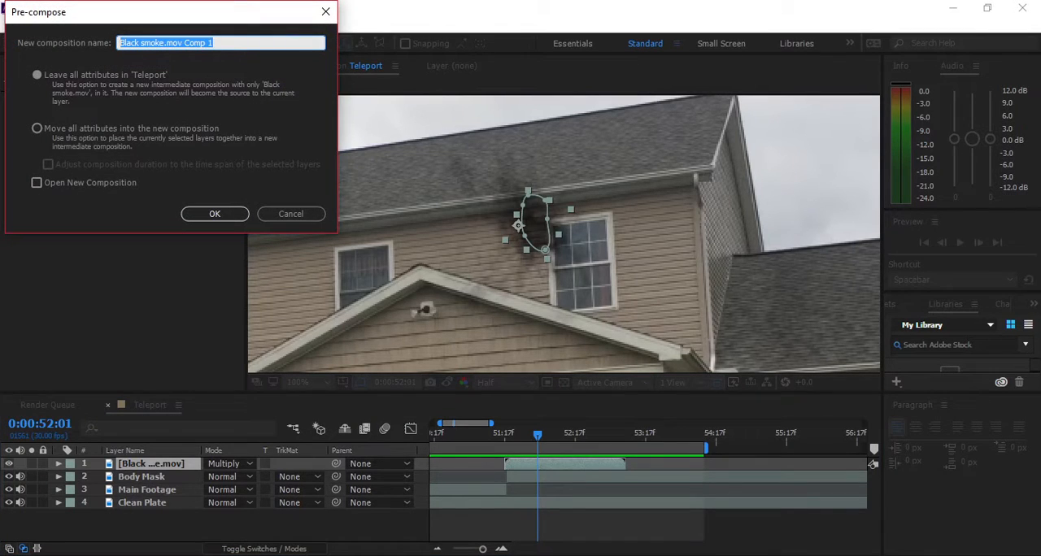
click(36, 128)
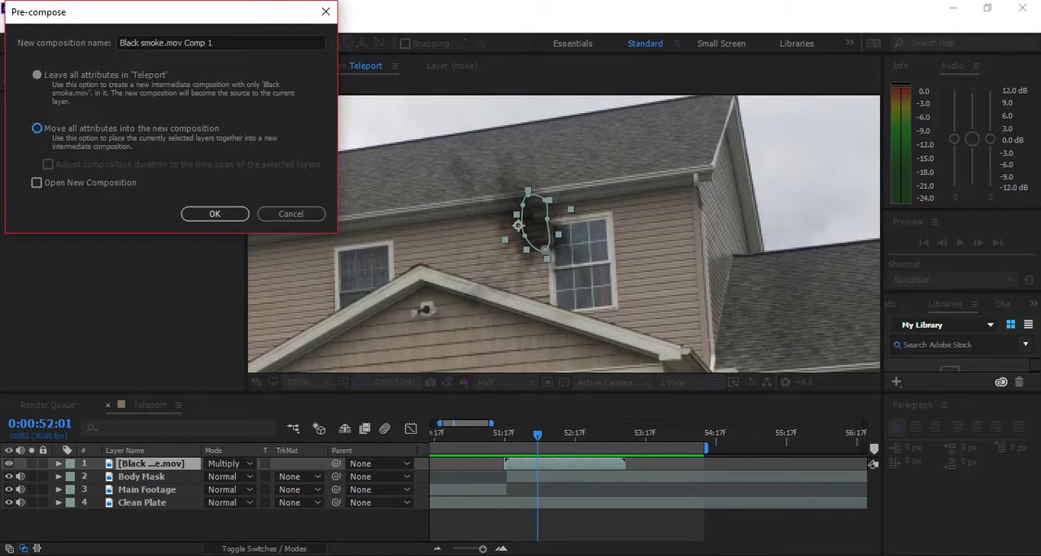
key(shift+Tab)
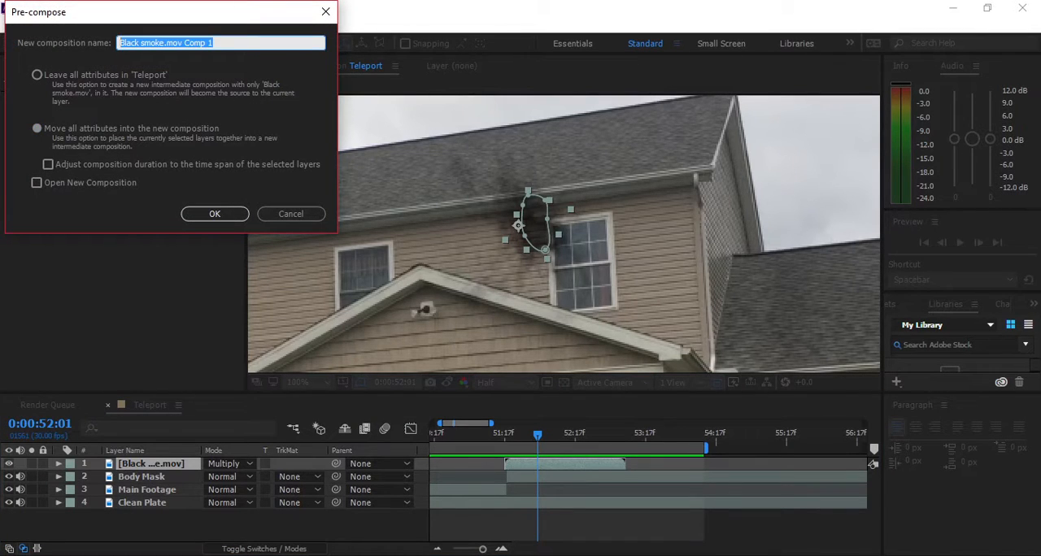
text(Black Soke)
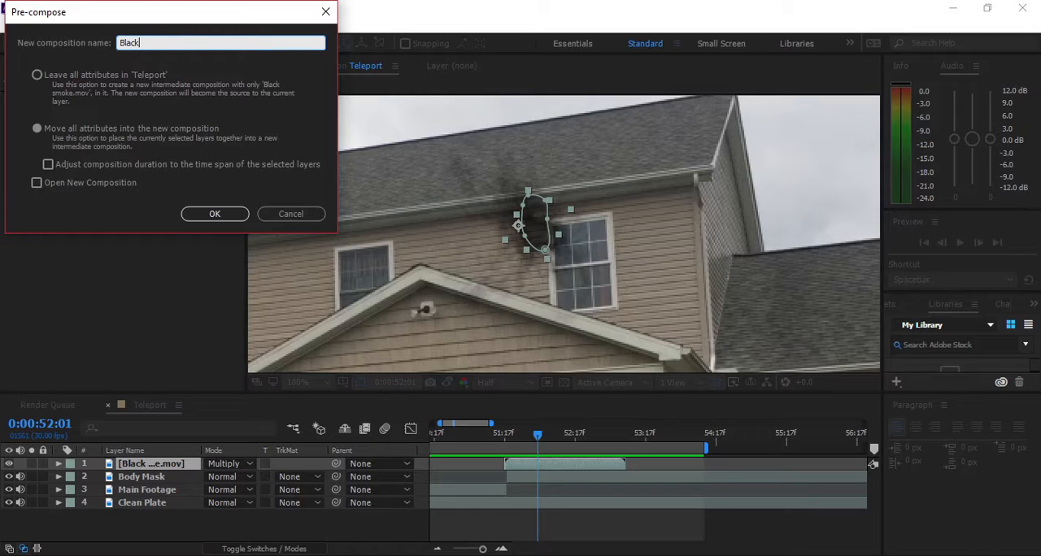
key(BackSpace)
key(BackSpace)
text(oke)
key(BackSpace)
key(BackSpace)
key(BackSpace)
key(BackSpace)
key(BackSpace)
key(BackSpace)
key(BackSpace)
key(BackSpace)
text(Tlepor)
key(BackSpace)
key(BackSpace)
key(BackSpace)
key(BackSpace)
key(BackSpace)
text(elport)
key(BackSpace)
key(BackSpace)
text(e[oport)
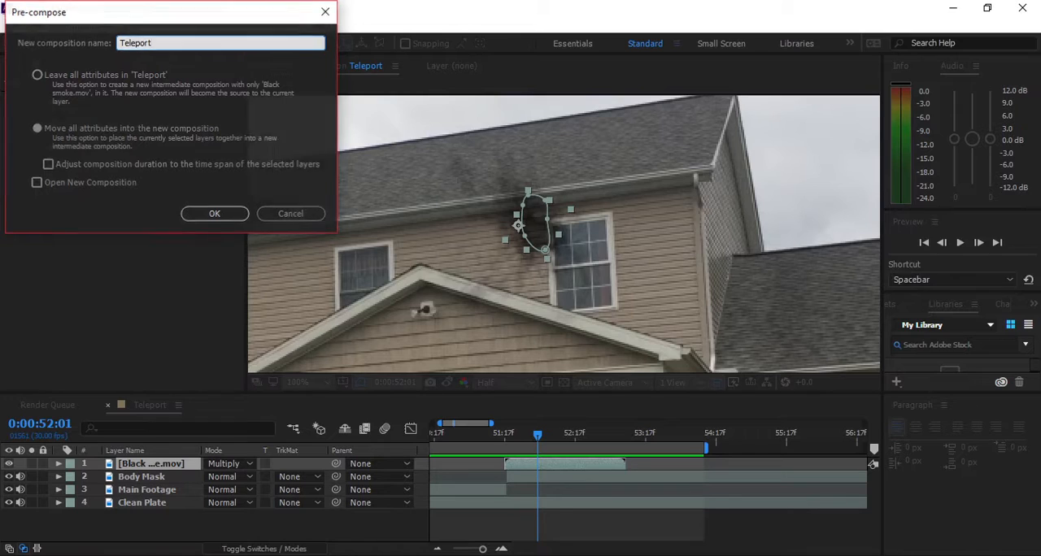
key(Return)
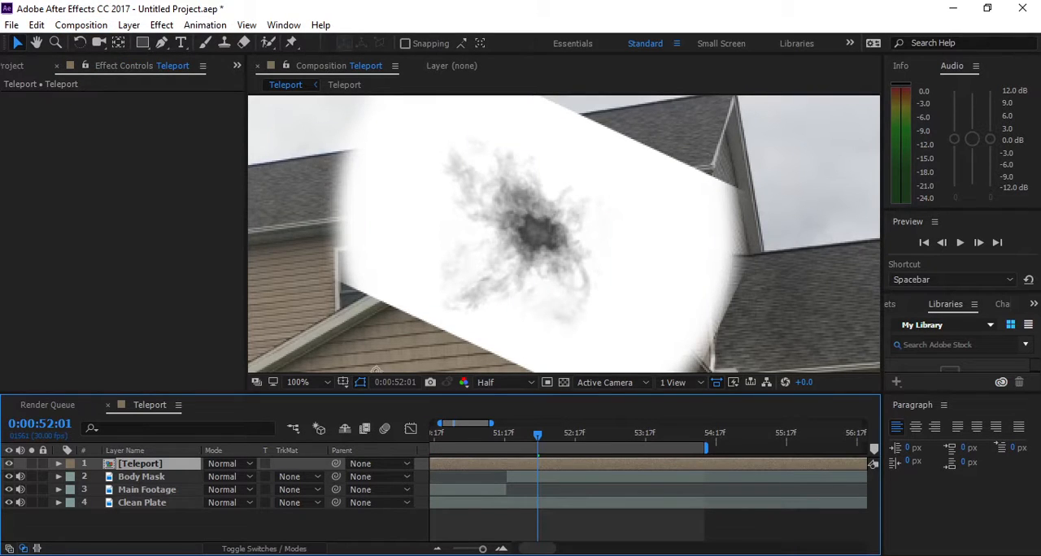
click(242, 464)
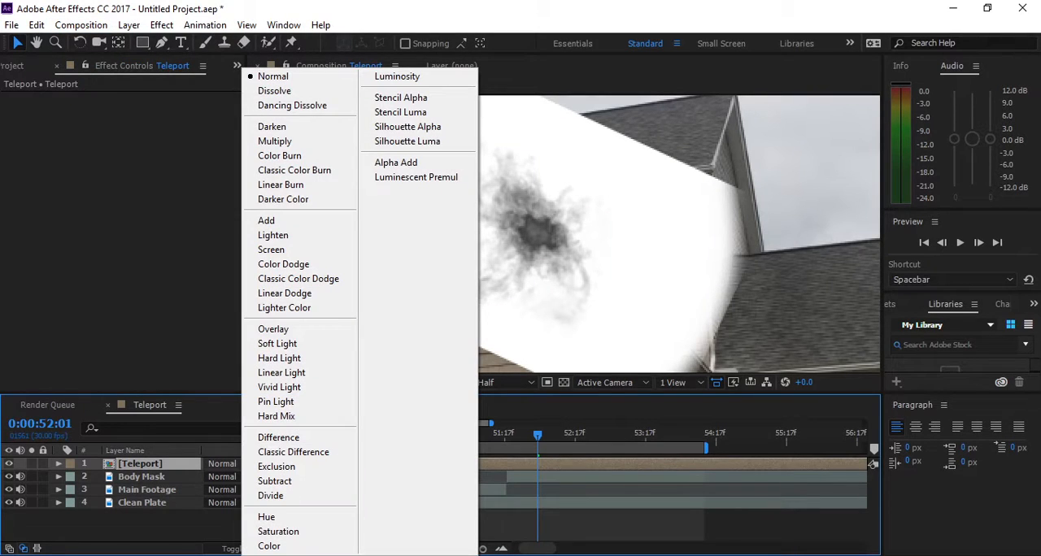
click(275, 140)
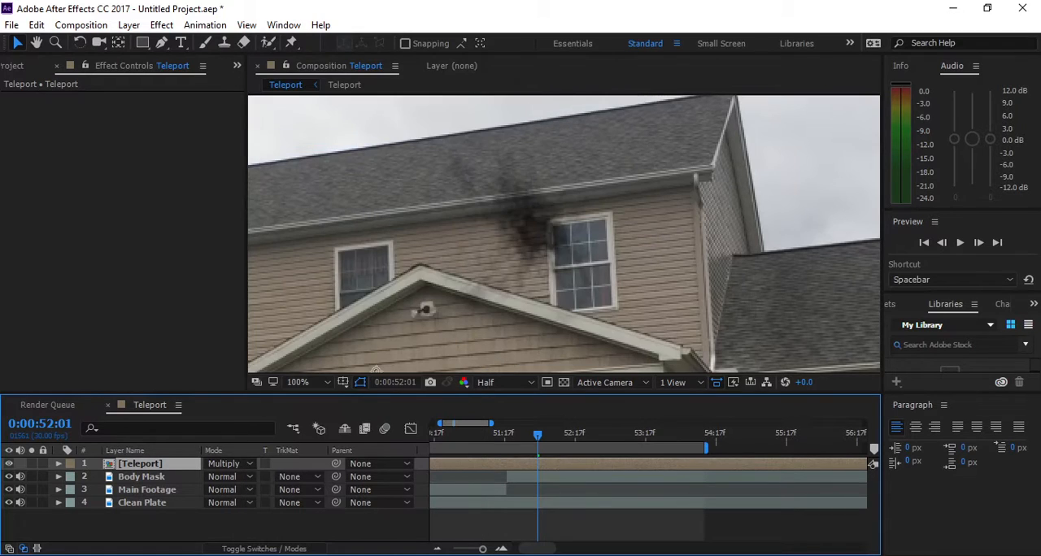
- With RotoBezier off, draw a closed Pen tool mask on the Teleport smoke layer around the smoke, following the porch roof edge
key(g)
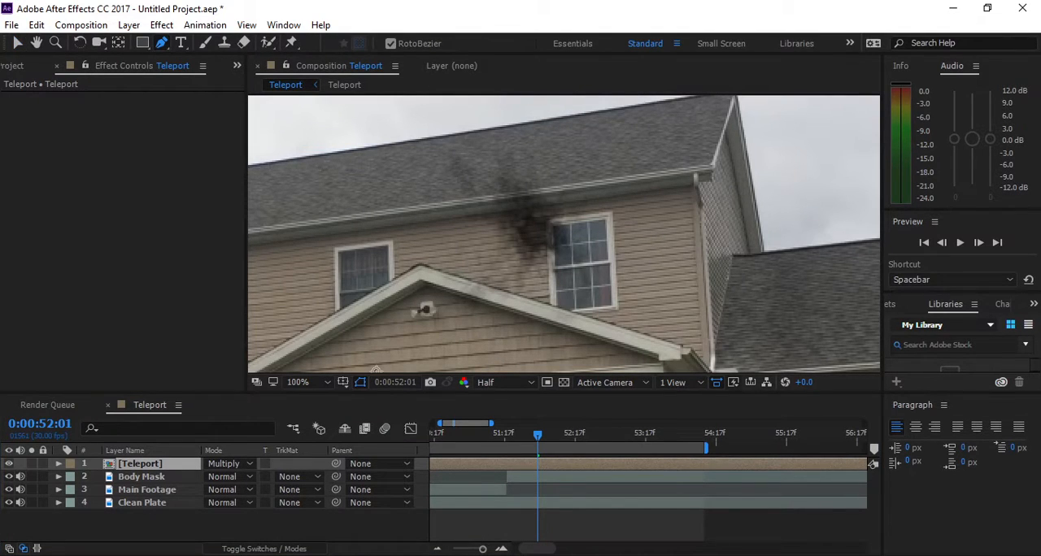
click(391, 44)
click(429, 264)
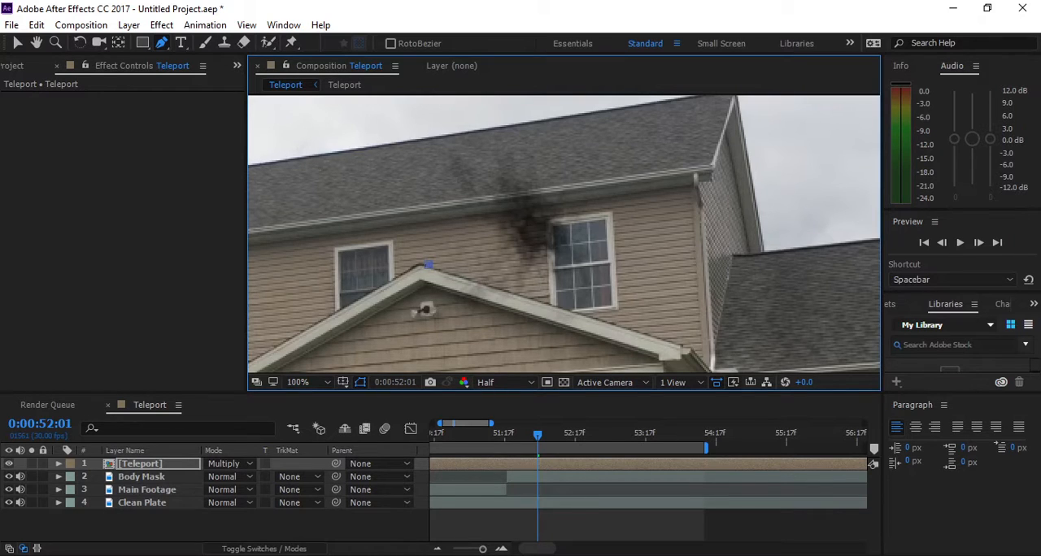
click(683, 348)
click(423, 125)
click(429, 265)
drag(422, 124, 389, 74)
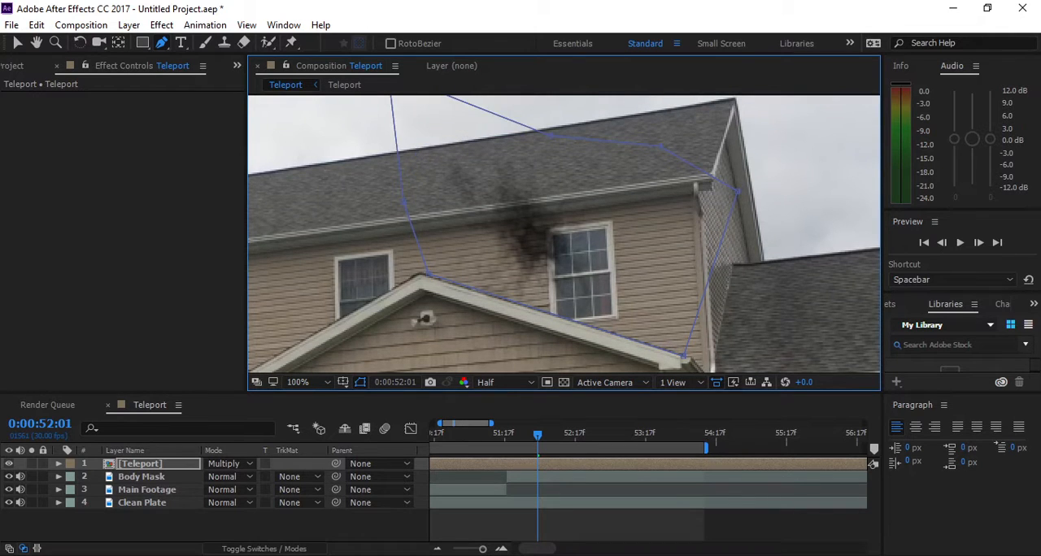
drag(549, 134, 580, 101)
click(17, 42)
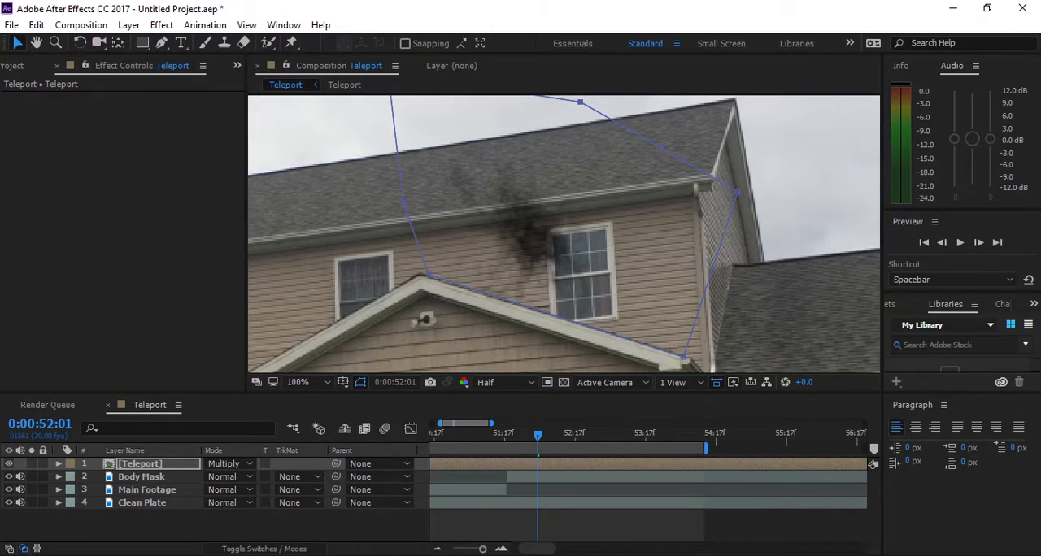
click(220, 524)
- Play back the masked smoke around the moment of the teleport
key(Page_Up)
key(Page_Up)
key(Page_Up)
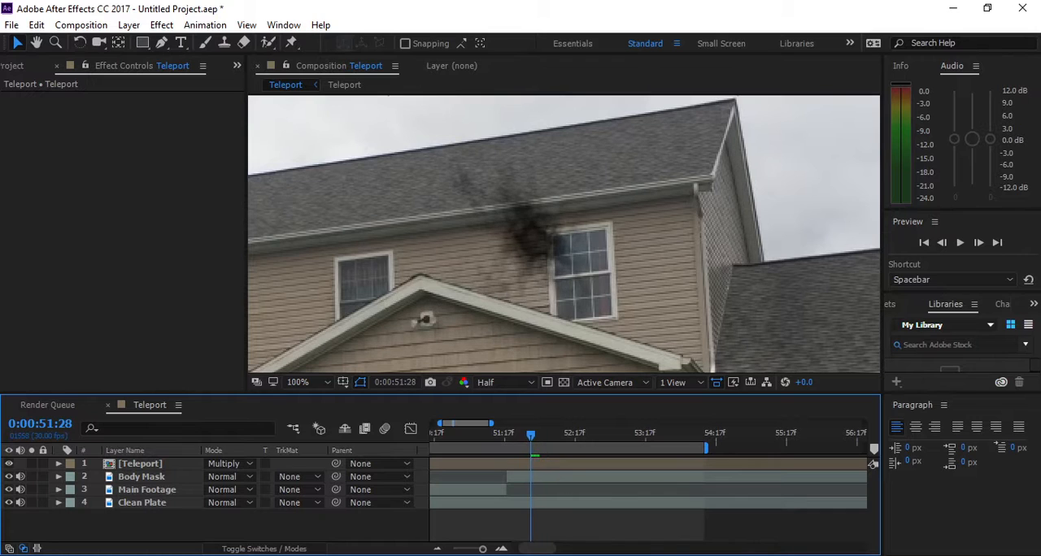
key(space)
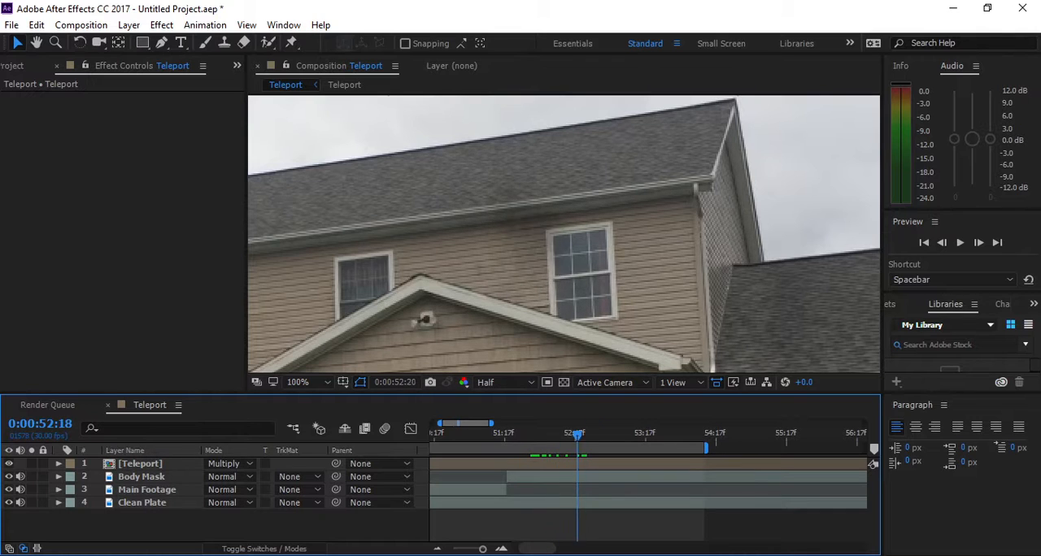
key(space)
key(space)
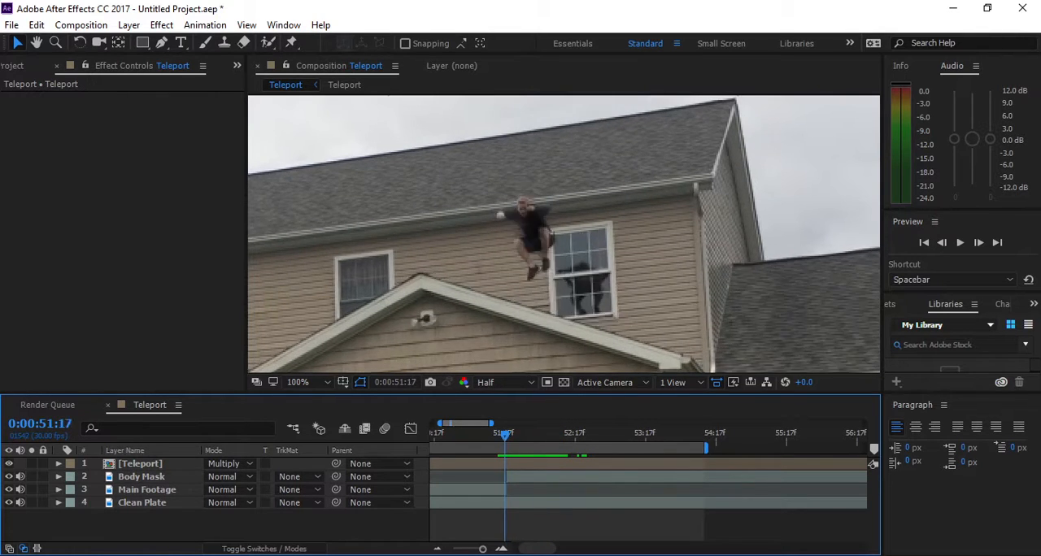
- Trim the Teleport smoke layer to start at 0:00:51:11 and end at 0:00:53:18
click(514, 463)
key(alt+[)
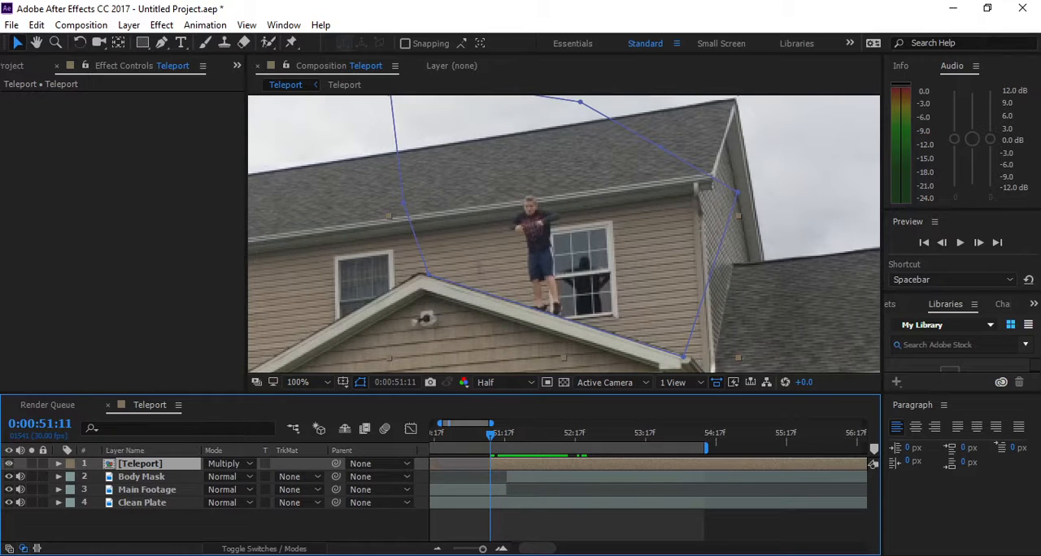
click(546, 435)
key(space)
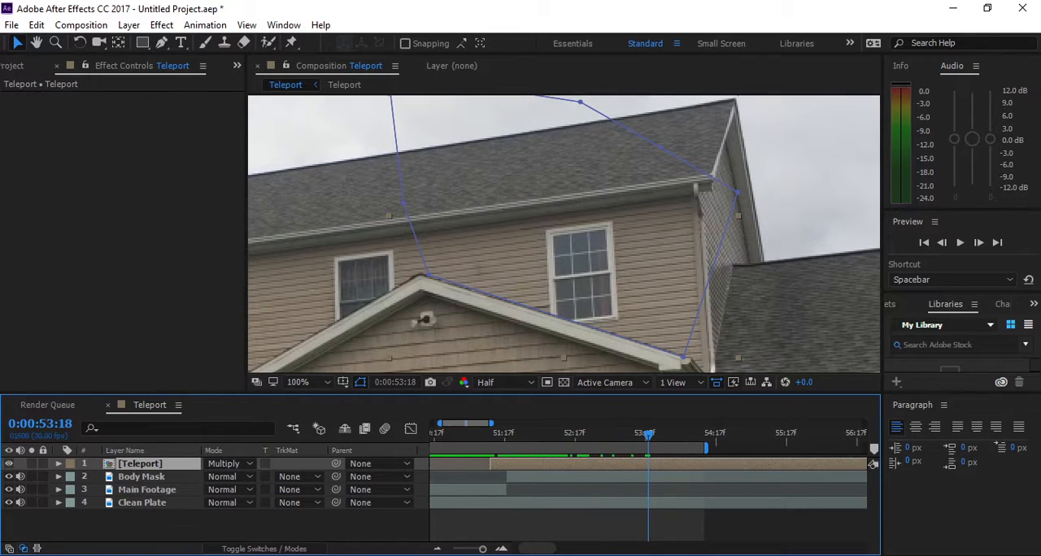
key(alt+])
- Show the whole frame, and review the person's reappearance in the finished Teleportation video in Movies & TV
scroll(564, 234, down, 3)
drag(561, 268, 572, 220)
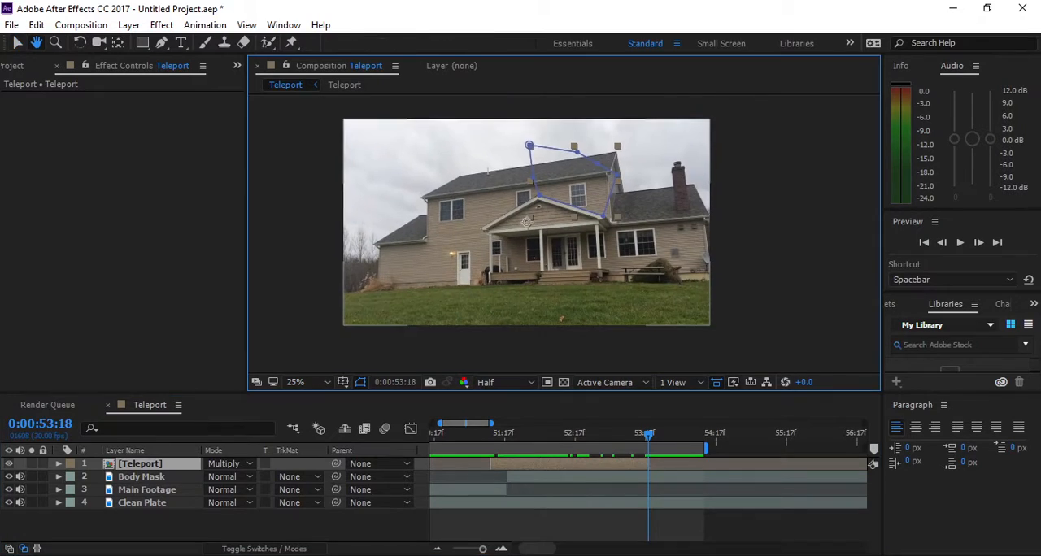
click(773, 236)
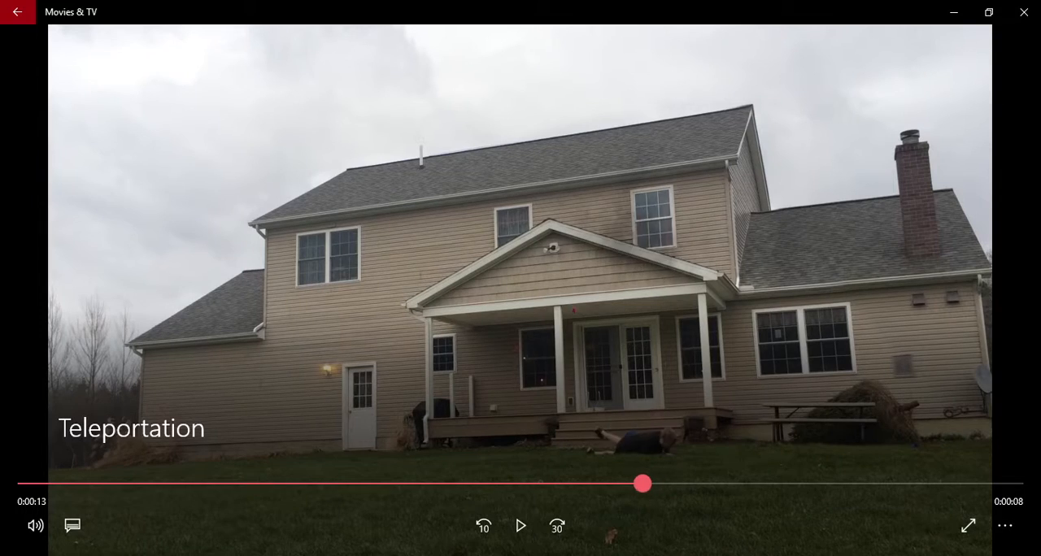
mouse_move(643, 484)
mouse_down()
mouse_move(586, 484)
mouse_move(640, 484)
mouse_move(627, 484)
mouse_up()
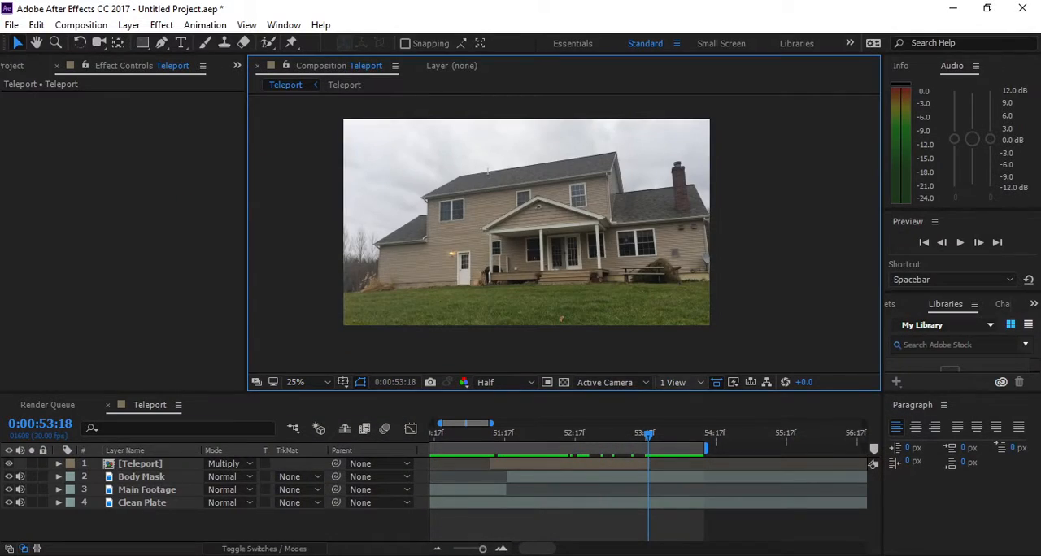
- Extend the work area past 0:01:00:00, and split the Body Mask layer at 0:00:55:00
drag(538, 549, 547, 549)
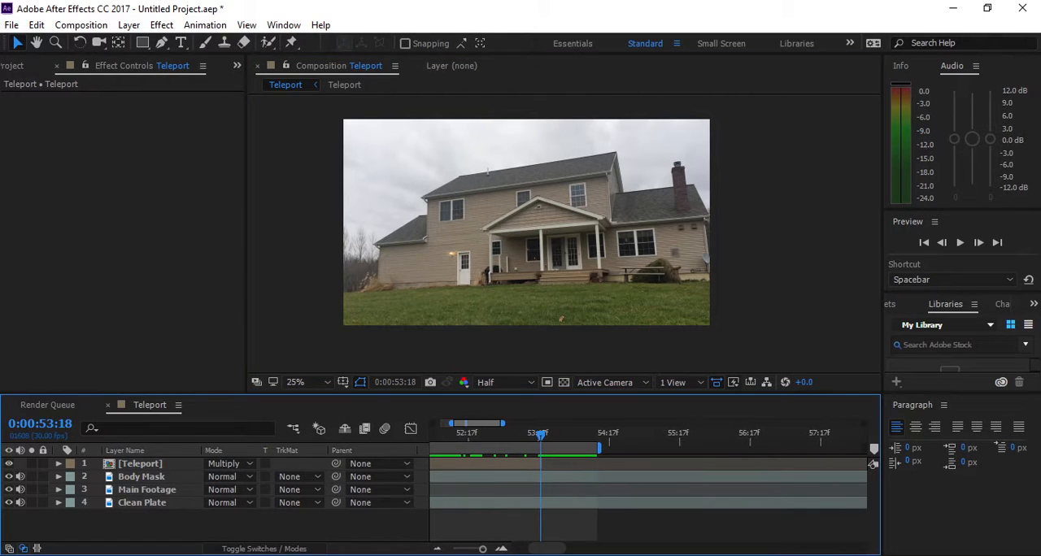
drag(542, 436, 712, 436)
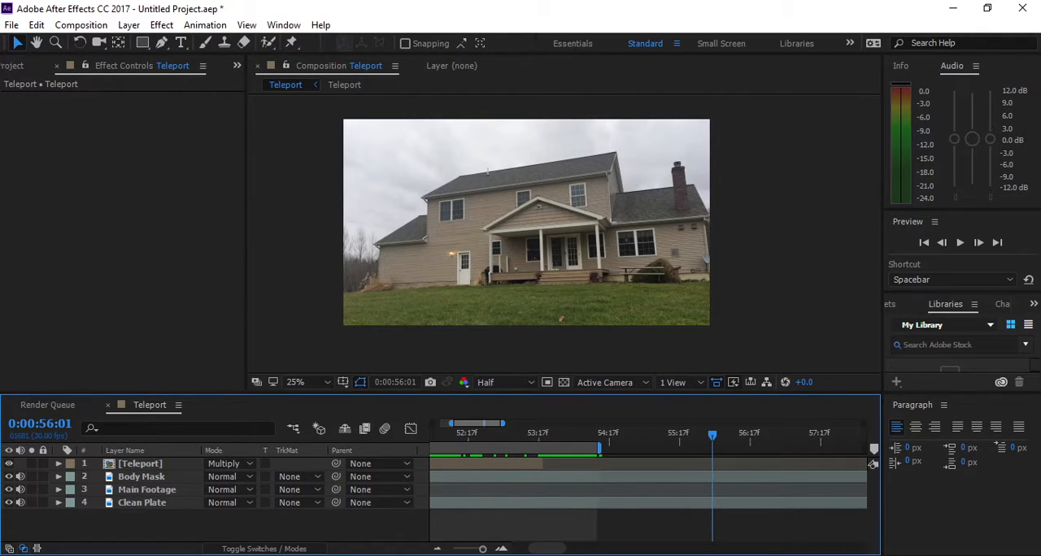
drag(503, 423, 615, 423)
drag(515, 436, 613, 447)
click(496, 478)
key(ctrl+shift+d)
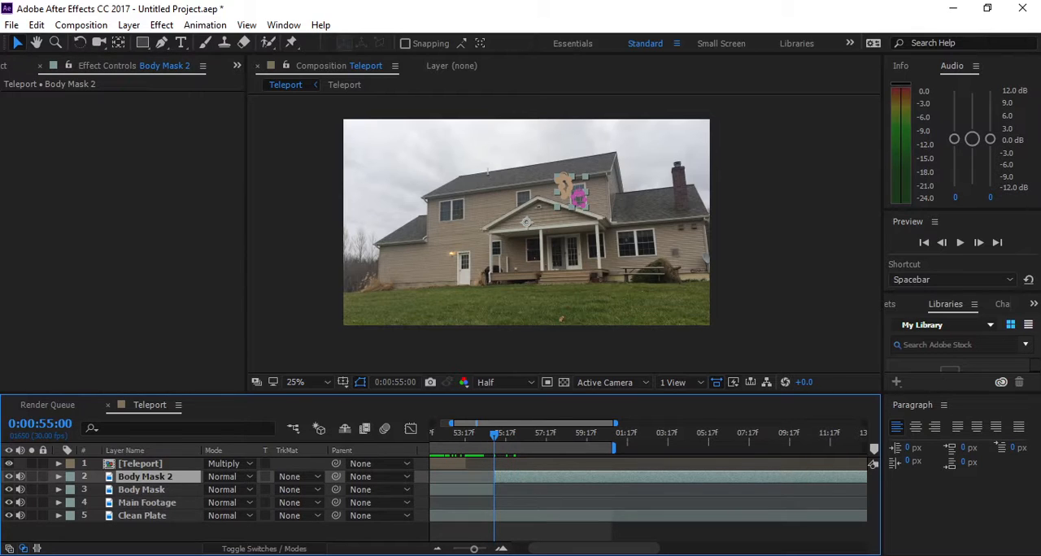
- Delete all masks from the Body Mask 2 layer
click(59, 477)
click(95, 489)
key(Delete)
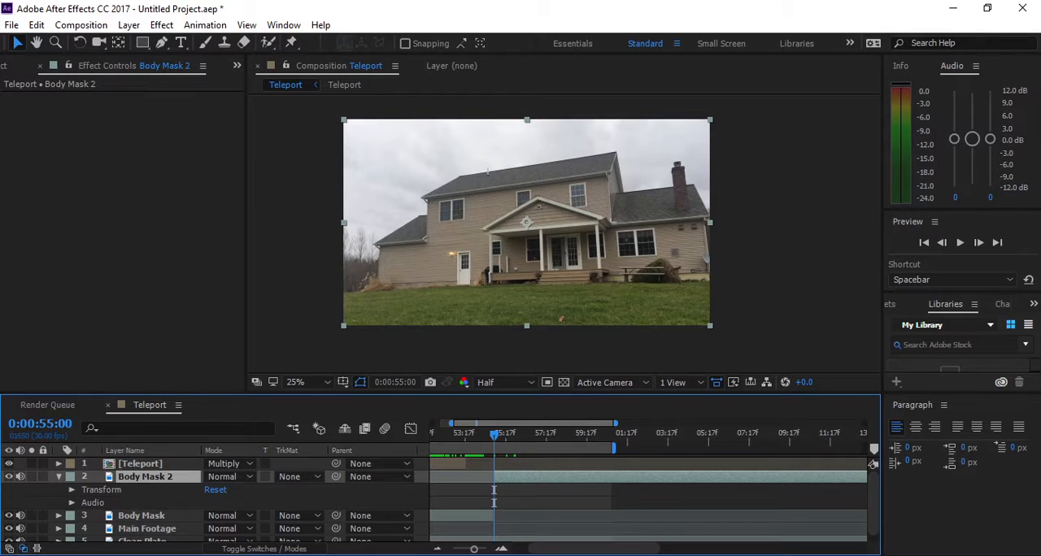
click(59, 477)
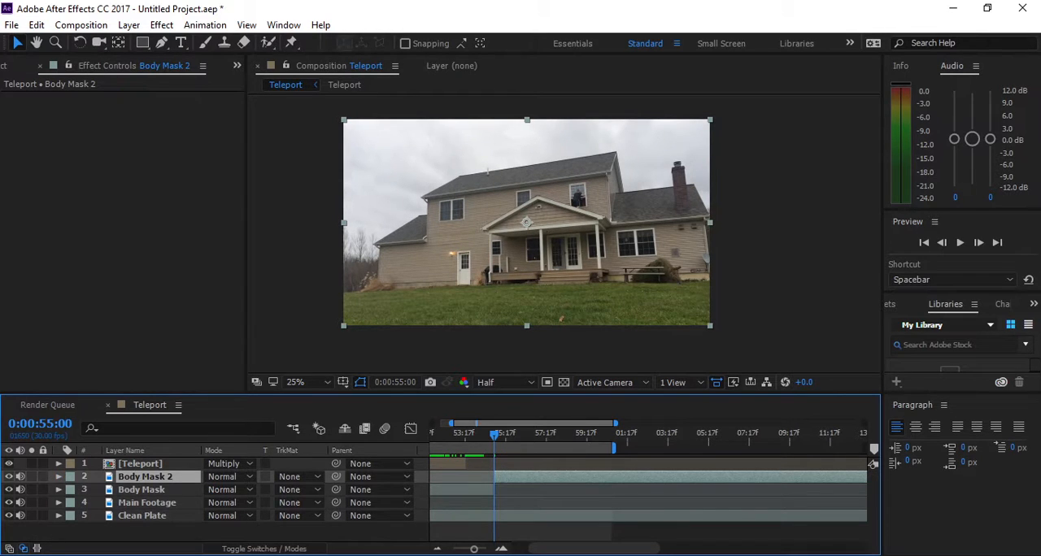
- Slide the Body Mask 2 layer earlier until the person is mid-jump in front of the porch steps at 0:00:55:00
drag(569, 477, 429, 478)
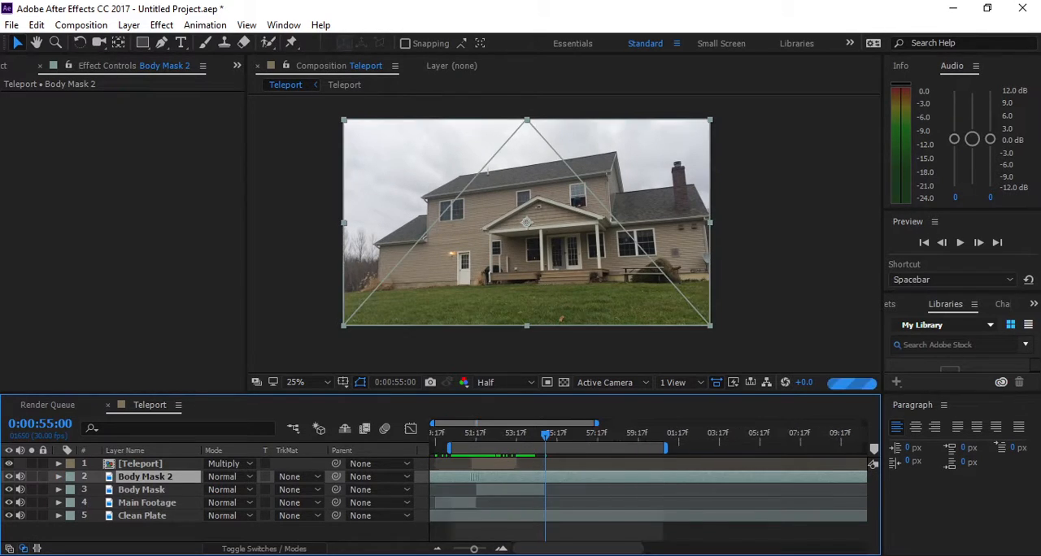
drag(596, 424, 866, 423)
drag(607, 477, 559, 477)
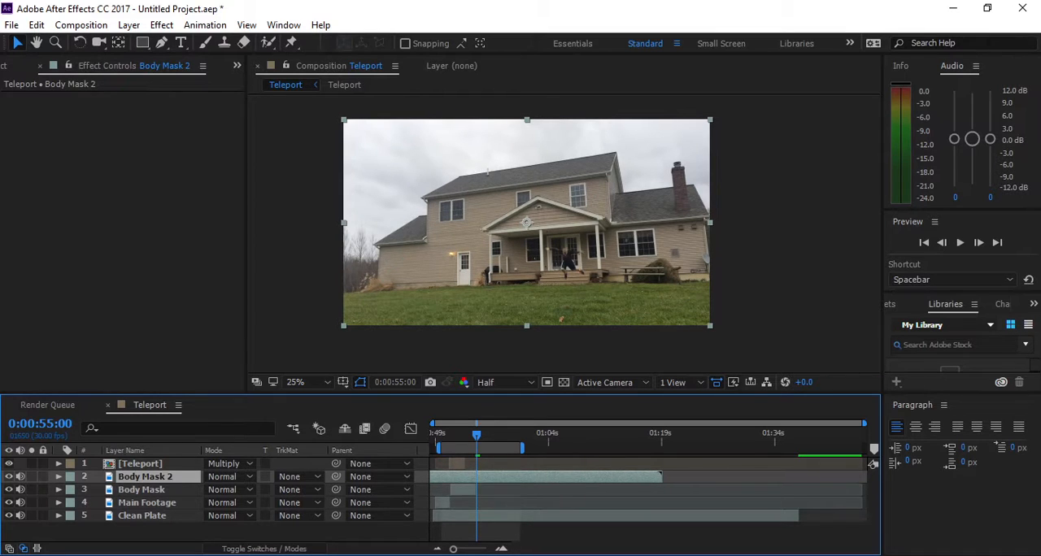
scroll(543, 297, up, 4)
drag(565, 211, 519, 324)
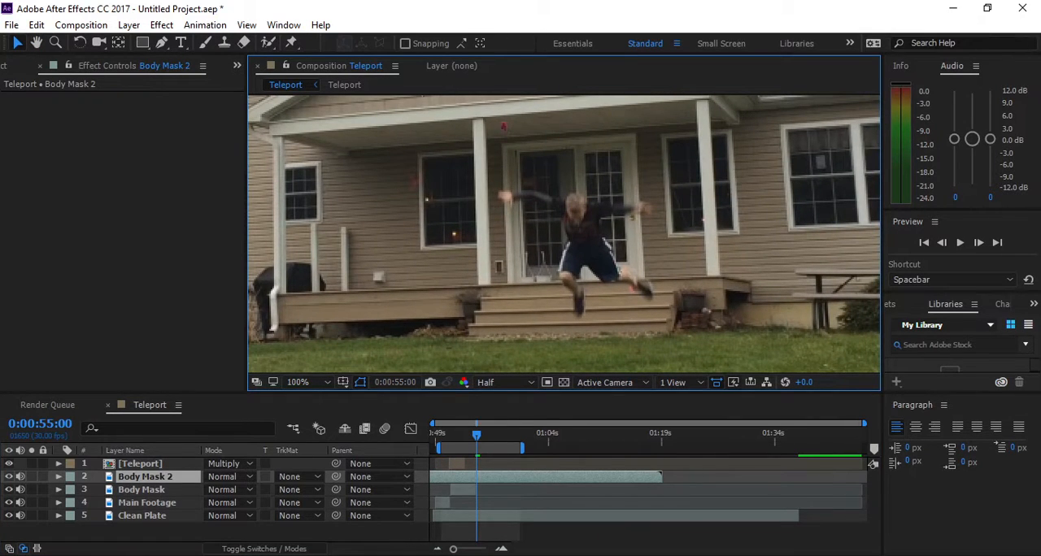
drag(453, 549, 475, 549)
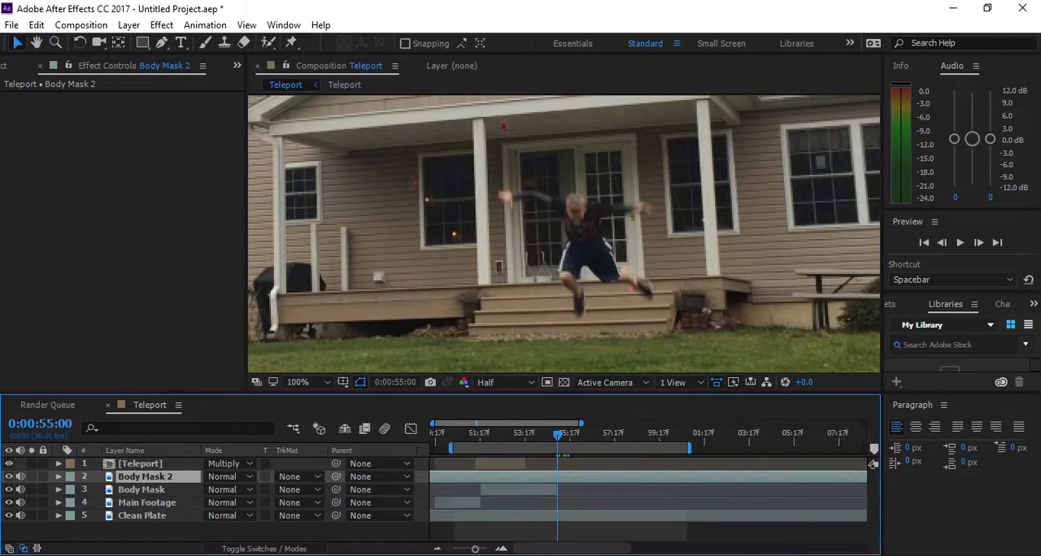
drag(432, 423, 462, 423)
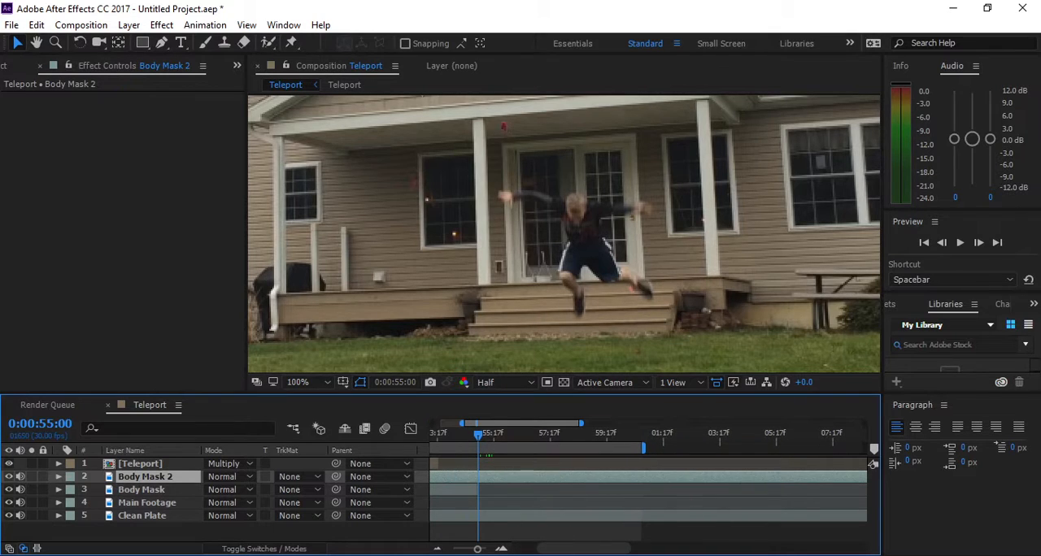
- Start a Pen mask on the Body Mask 2 layer, tracing from one hand under the arm, down the torso and around the lower foot
drag(581, 423, 550, 423)
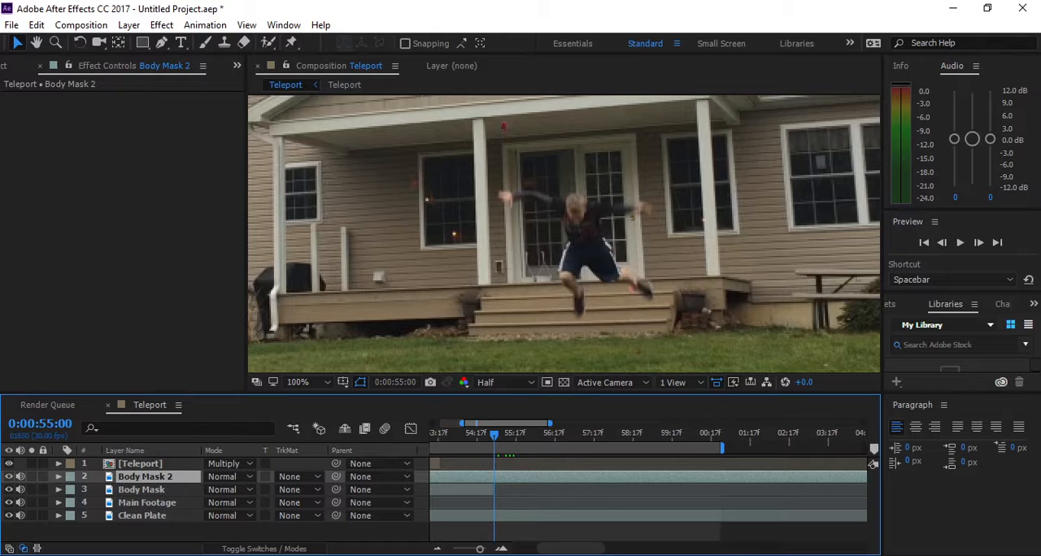
key(g)
key(period)
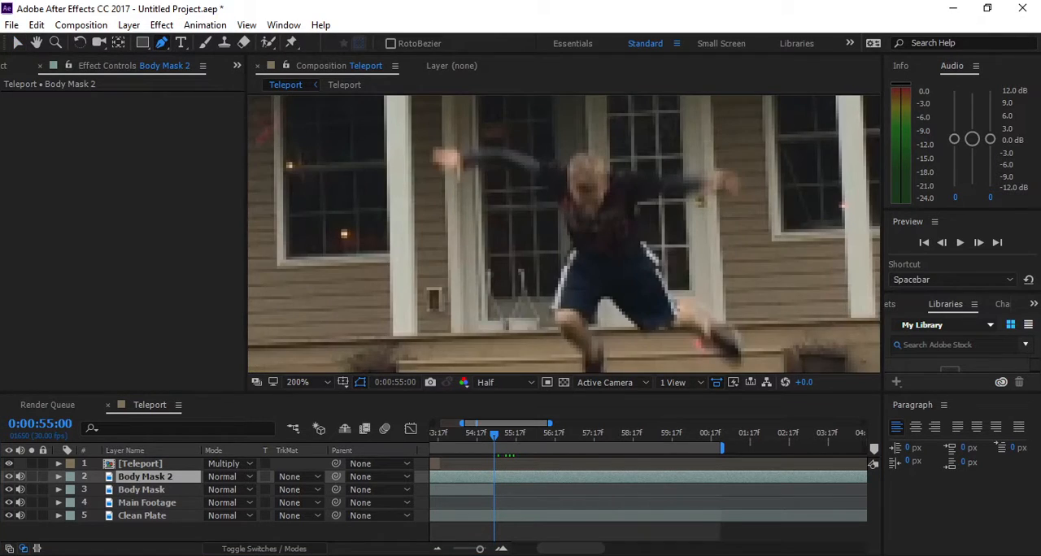
key(period)
key(comma)
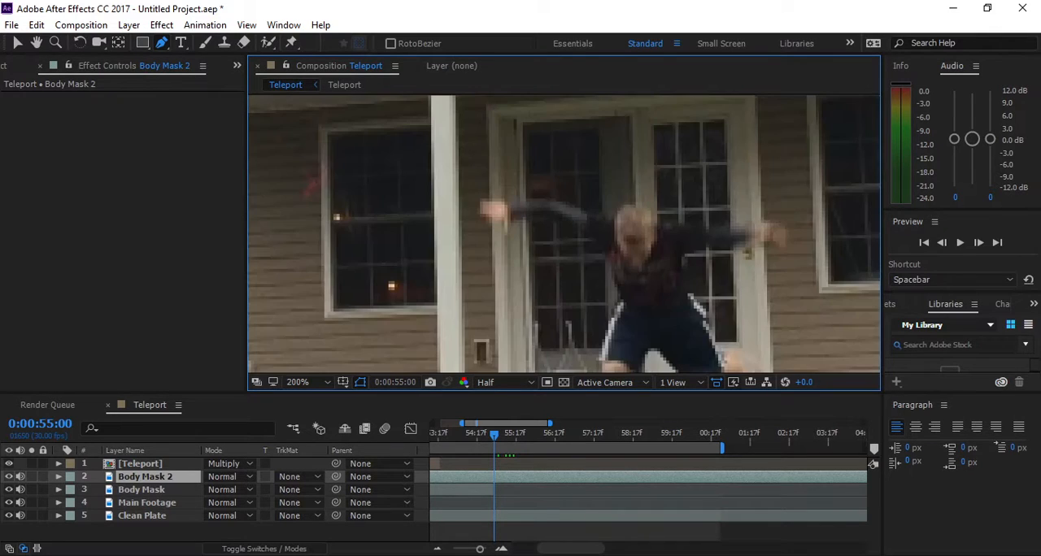
click(480, 216)
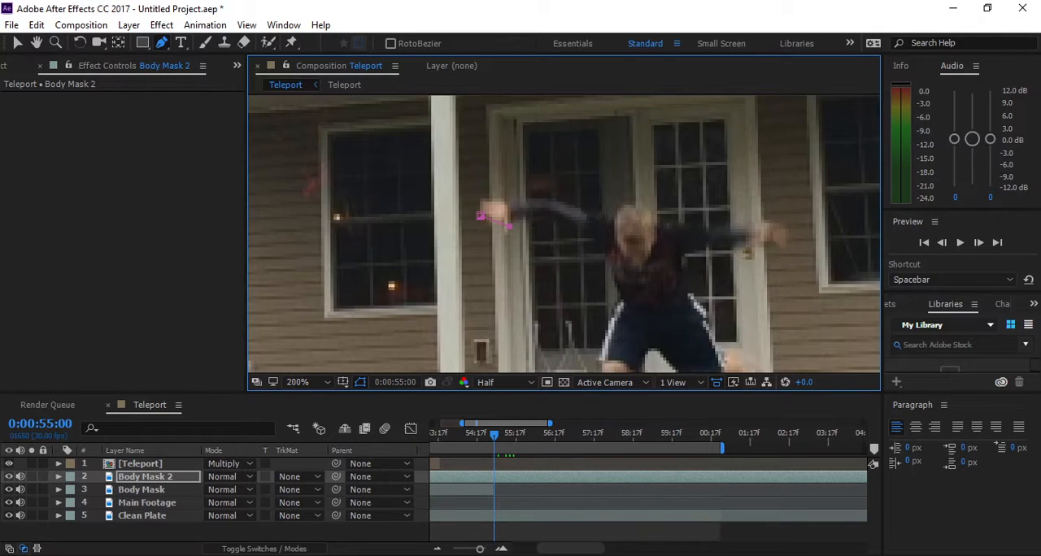
click(554, 221)
click(608, 237)
drag(608, 237, 594, 234)
drag(612, 272, 617, 308)
click(601, 342)
key(space)
drag(600, 342, 519, 213)
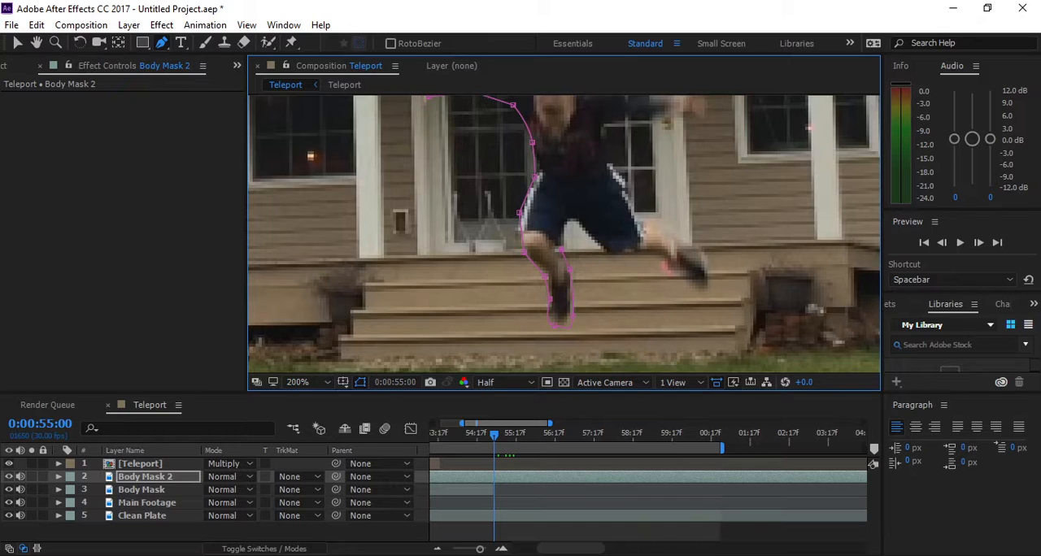
- Continue the mask between the legs, around the outstretched shoe and back up the outer side of the shorts
drag(561, 249, 642, 252)
click(669, 274)
click(657, 229)
drag(701, 247, 685, 249)
click(624, 180)
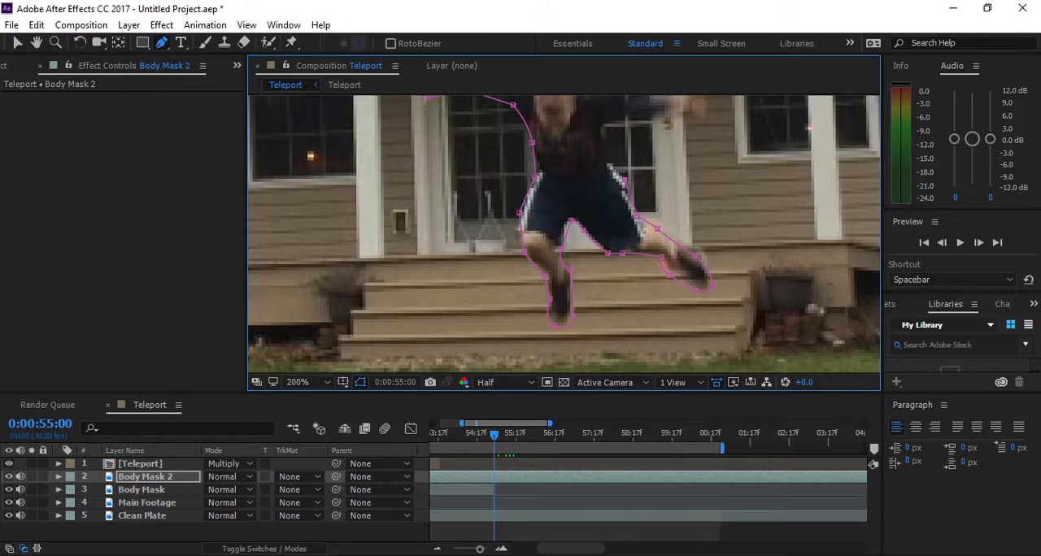
- Trace up the waist, around the other arm and over the head, and close the mask at the starting hand
drag(604, 160, 596, 288)
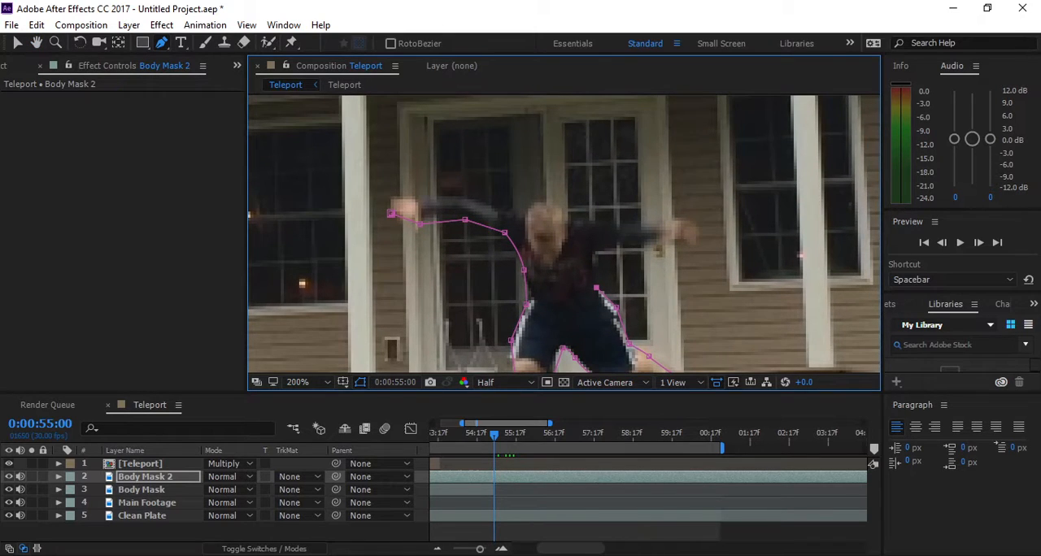
click(593, 260)
click(571, 223)
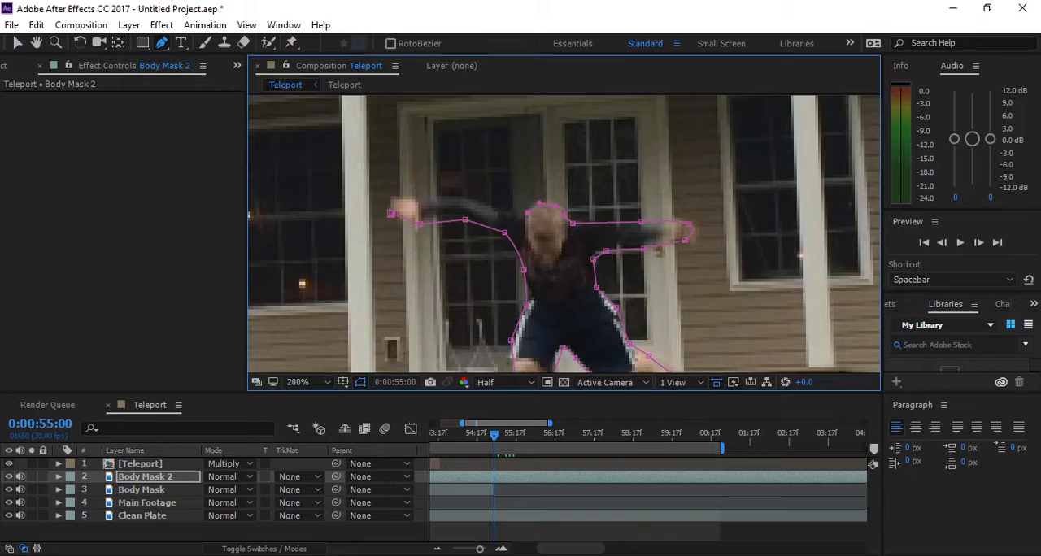
click(511, 214)
click(484, 205)
click(462, 199)
click(440, 197)
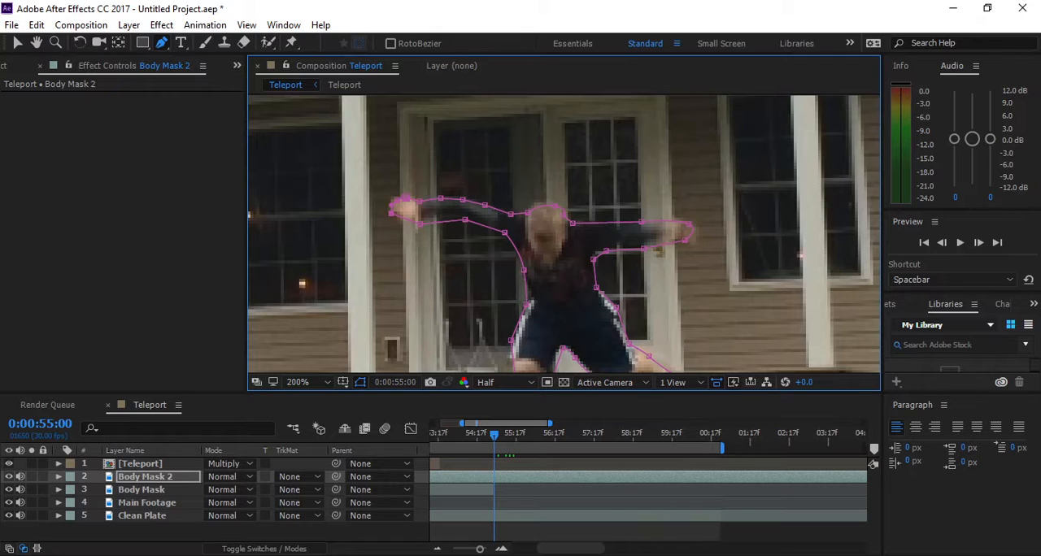
click(17, 43)
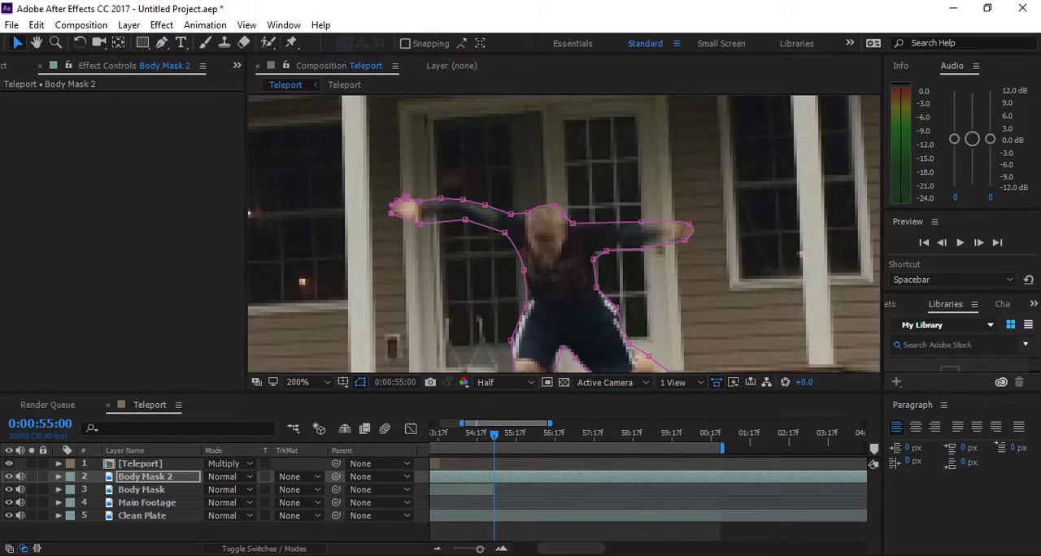
- Trim the start of the Body Mask 2 layer to 0:00:55:00 and freeze that frame
scroll(563, 233, down, 1)
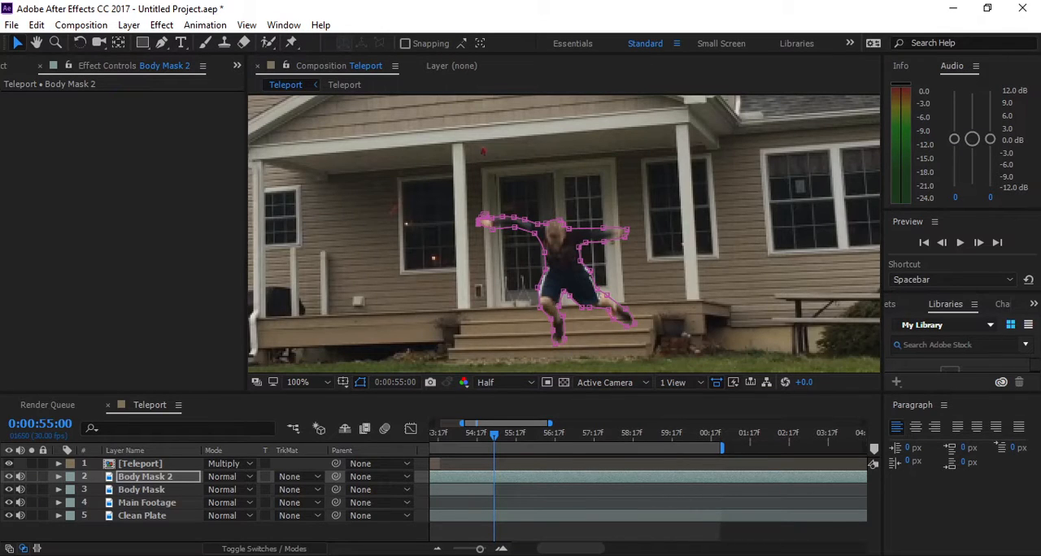
key(alt+[)
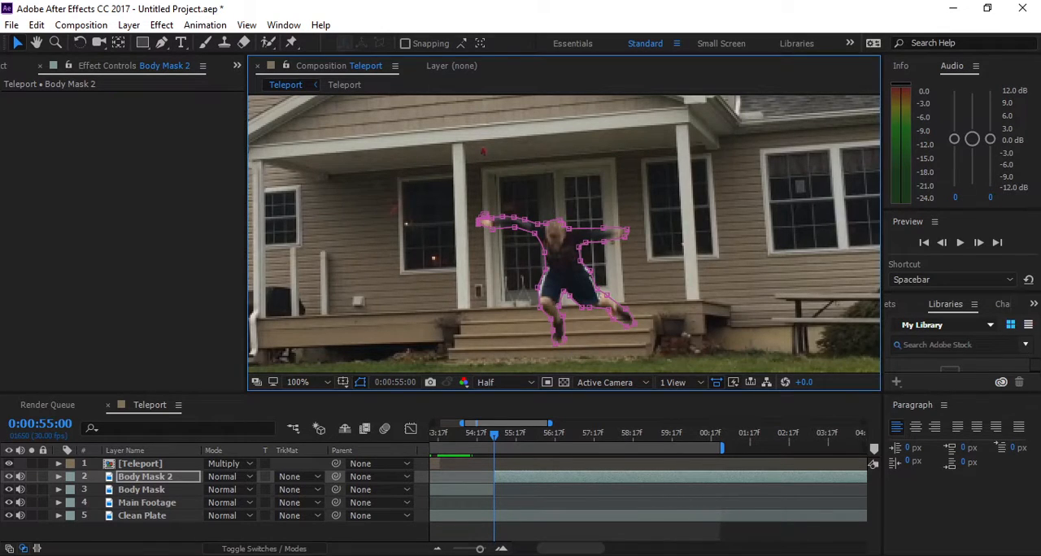
right_click(514, 476)
click(729, 193)
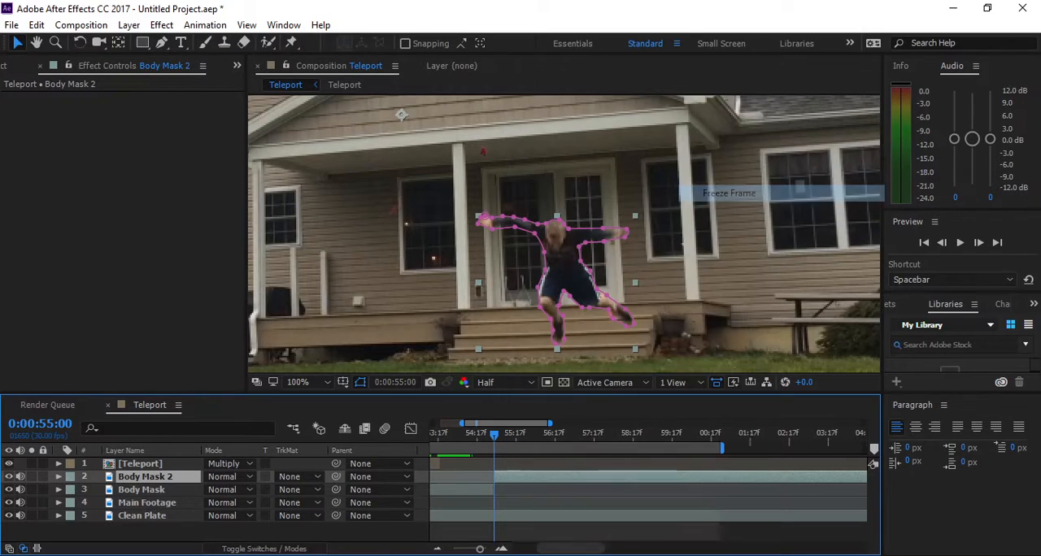
- Move the masked person on Body Mask 2 up from the porch steps to in front of the porch roof gable
scroll(563, 235, down, 3)
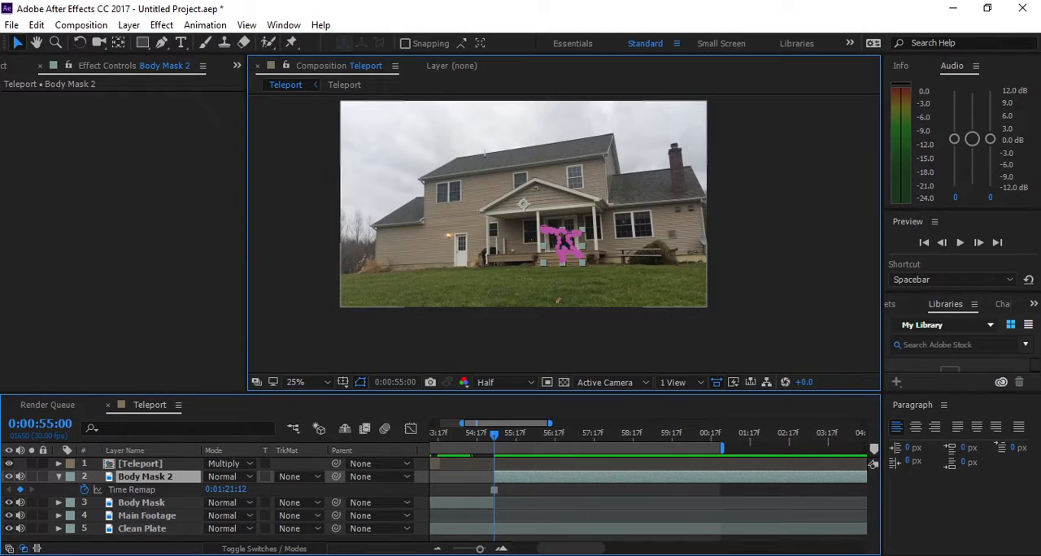
scroll(647, 276, up, 2)
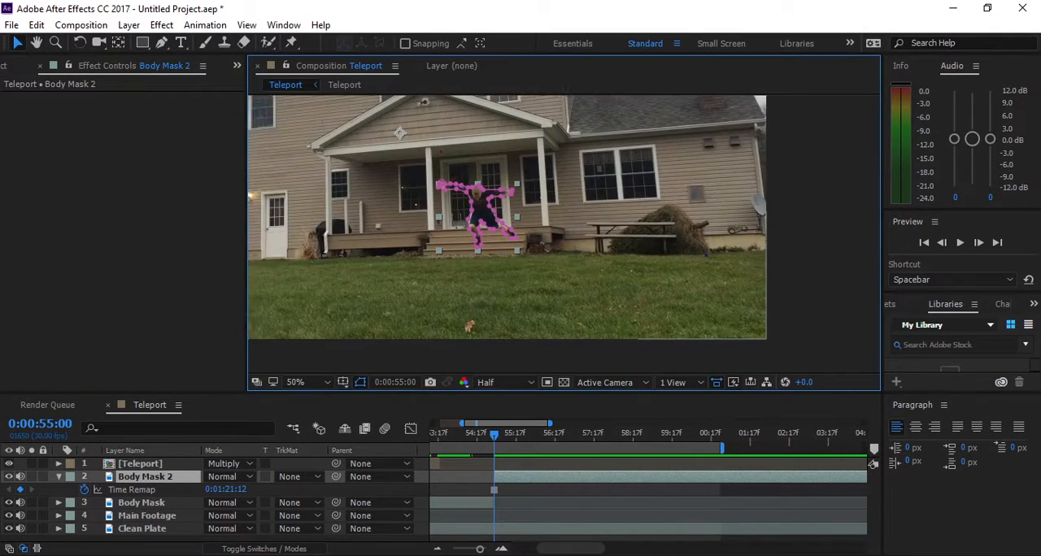
drag(663, 283, 701, 288)
key(Return)
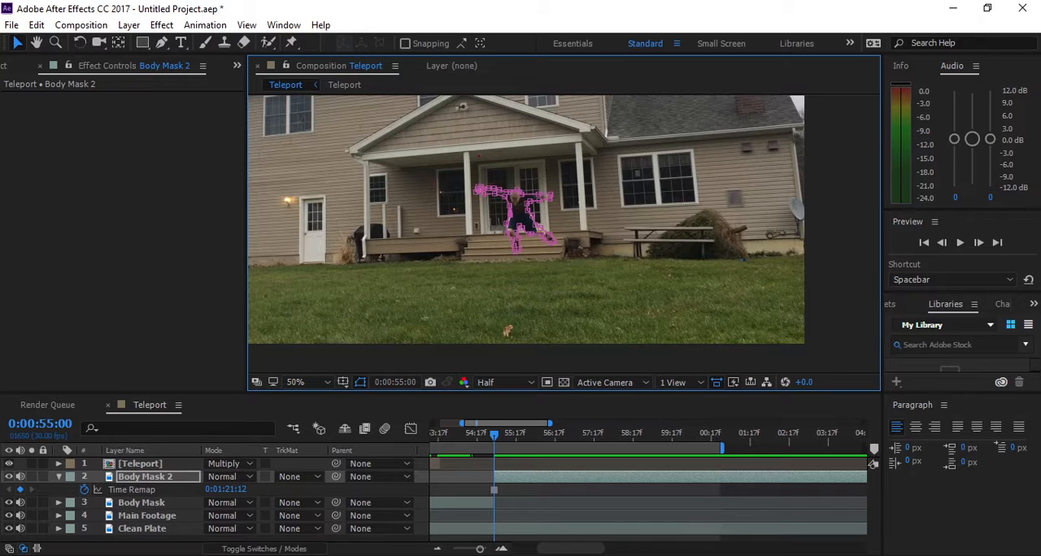
key(Return)
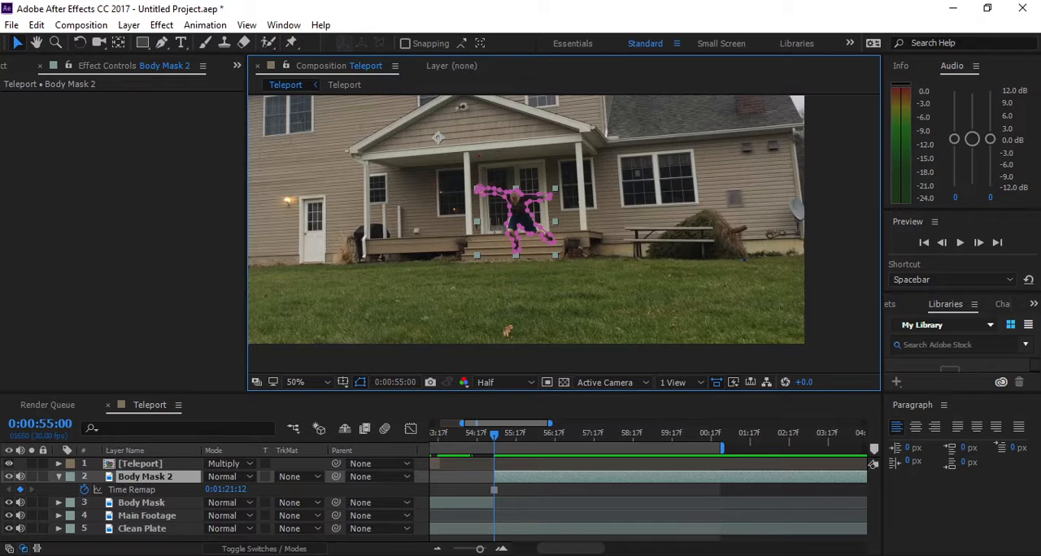
mouse_move(520, 215)
mouse_down()
mouse_move(546, 200)
mouse_move(501, 185)
mouse_move(576, 137)
mouse_move(532, 114)
mouse_move(525, 208)
mouse_up()
- Review the smoke and the second jump near the porch roof in the finished Teleportation video in Movies & TV
key(space)
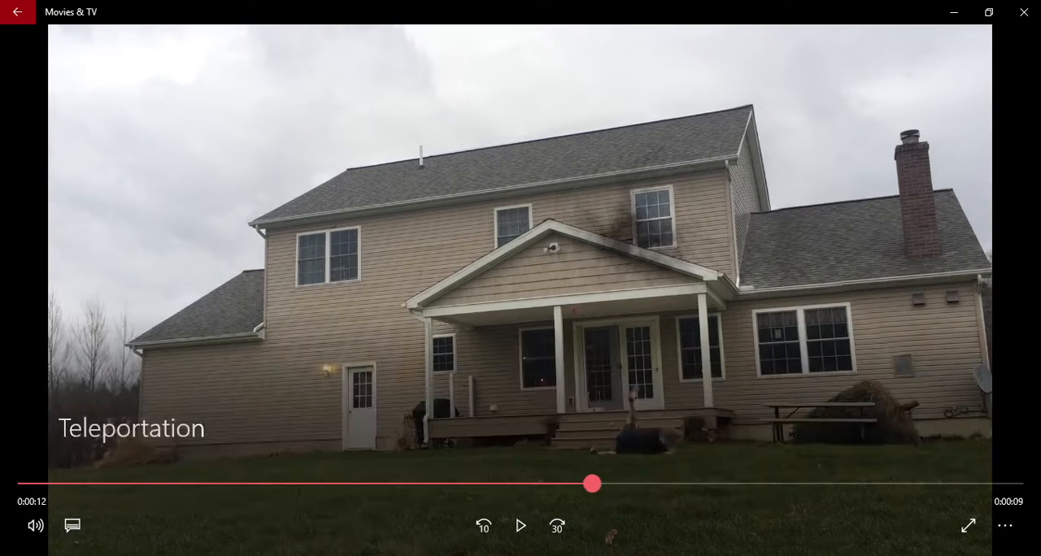
drag(623, 484, 600, 483)
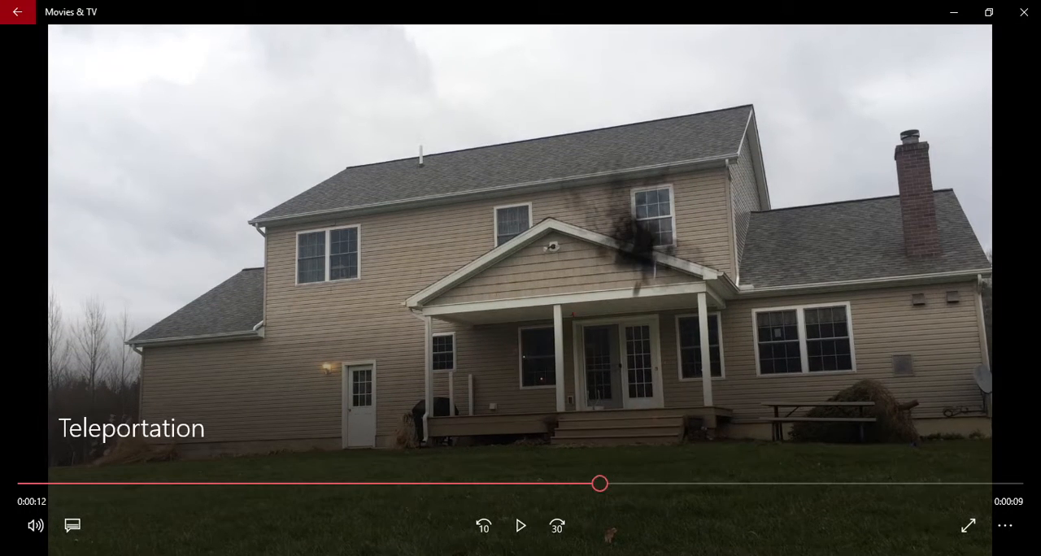
key(alt+Tab)
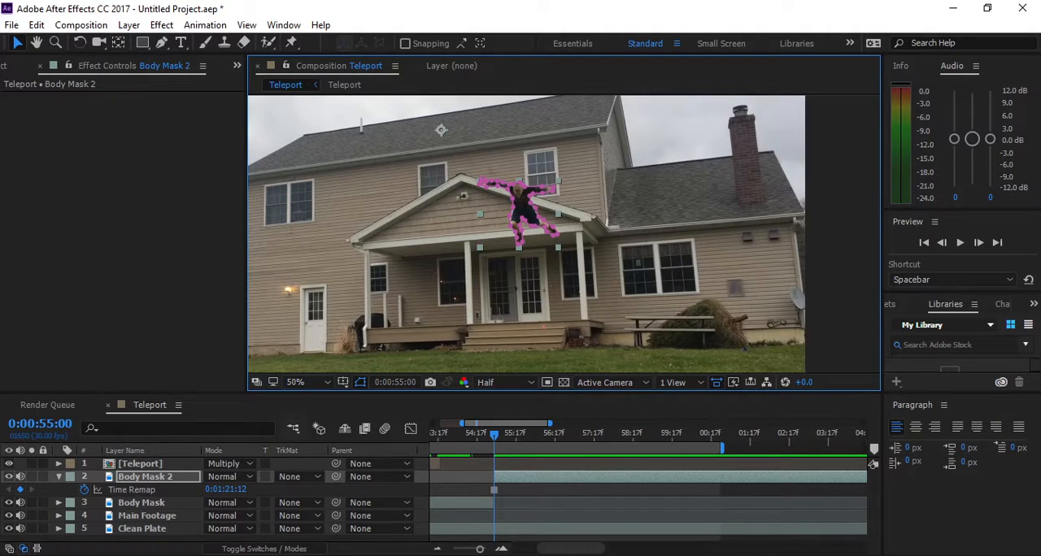
- Flip Body Mask 2 with a horizontal scale of -100%, and move the mirrored person back over the porch gable
key(s)
click(230, 489)
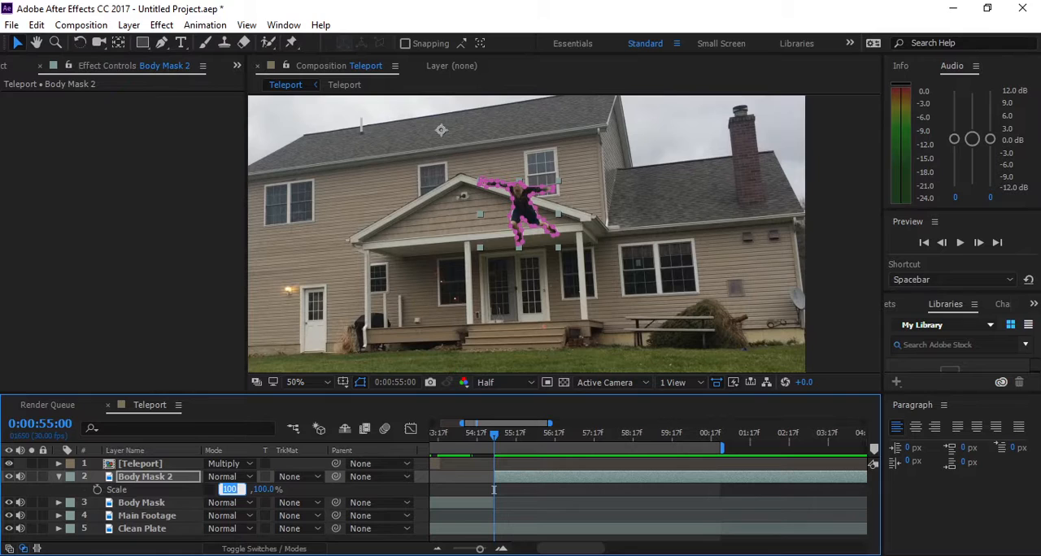
text(-10)
key(Return)
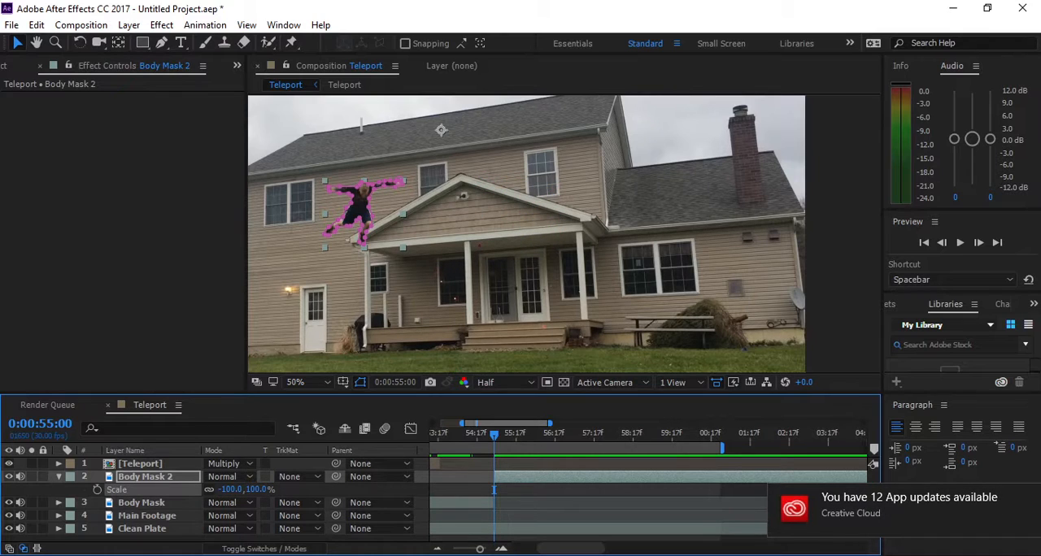
key(s)
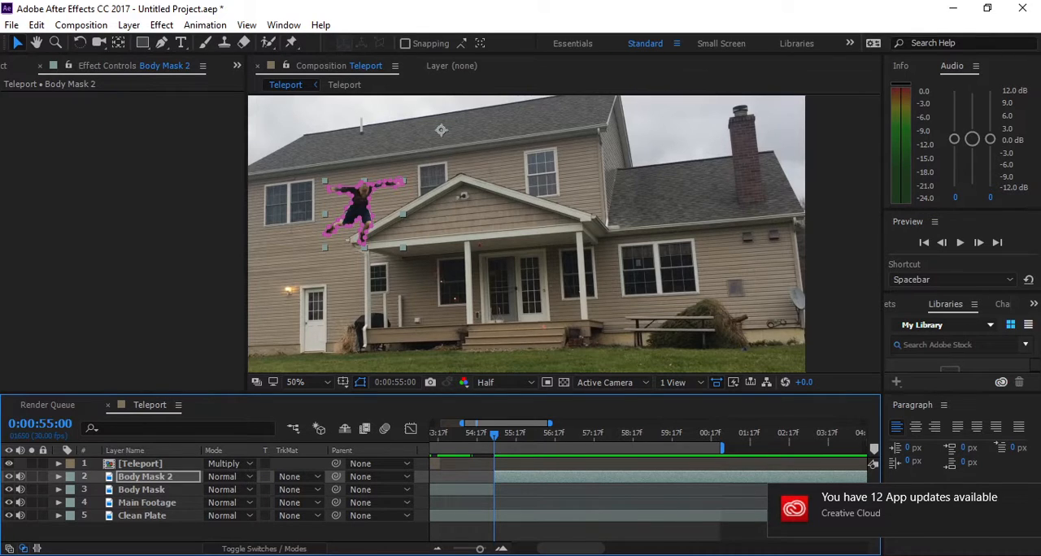
drag(359, 204, 519, 206)
- Preview the composition from the start of the Body Mask layer to check the teleport timing
drag(493, 436, 473, 436)
scroll(480, 444, left, 4)
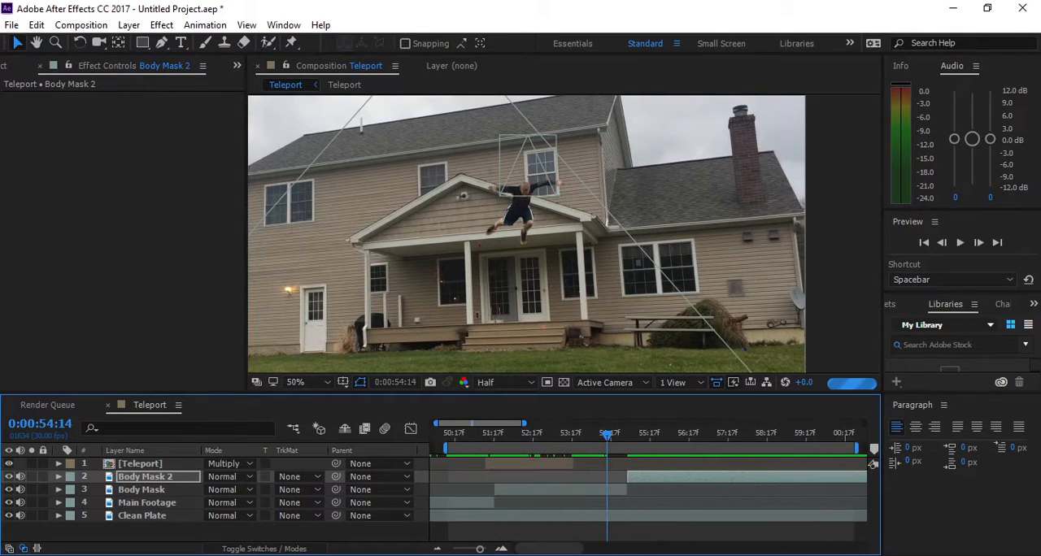
click(493, 436)
key(space)
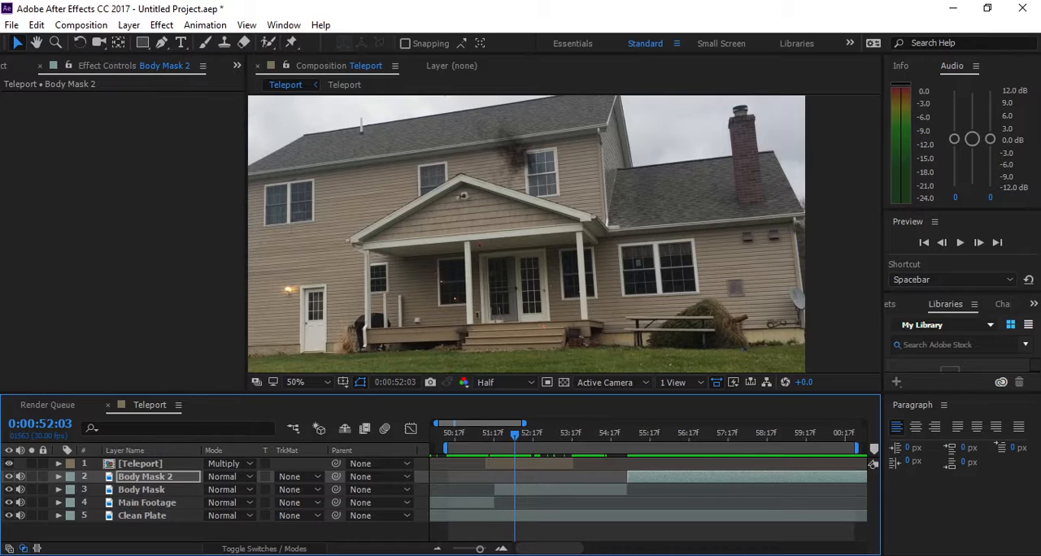
- Start Body Mask 2 at 0:00:52:03 and pre-compose it as BODY FALL with all attributes moved into the new composition
drag(627, 476, 515, 477)
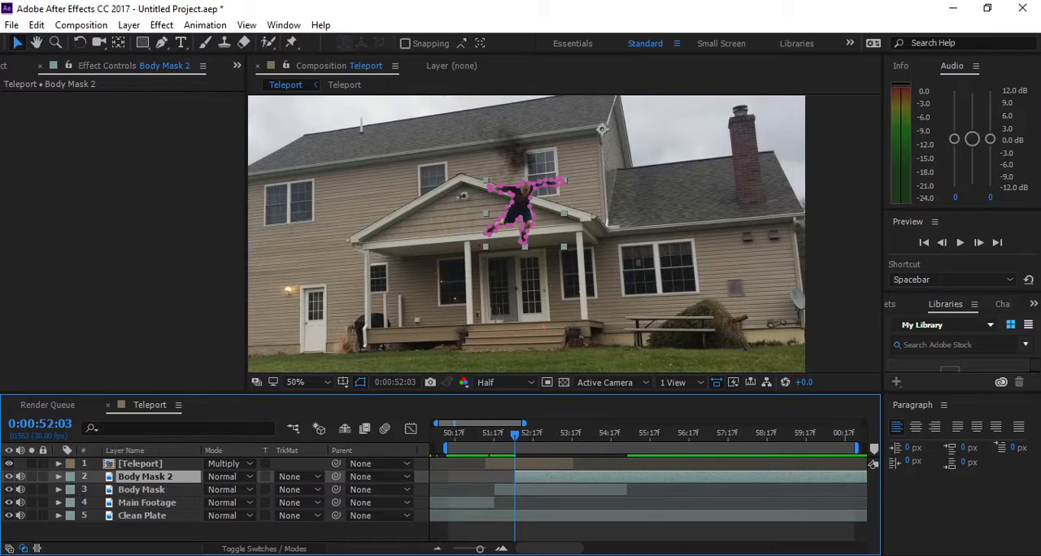
right_click(527, 477)
click(569, 479)
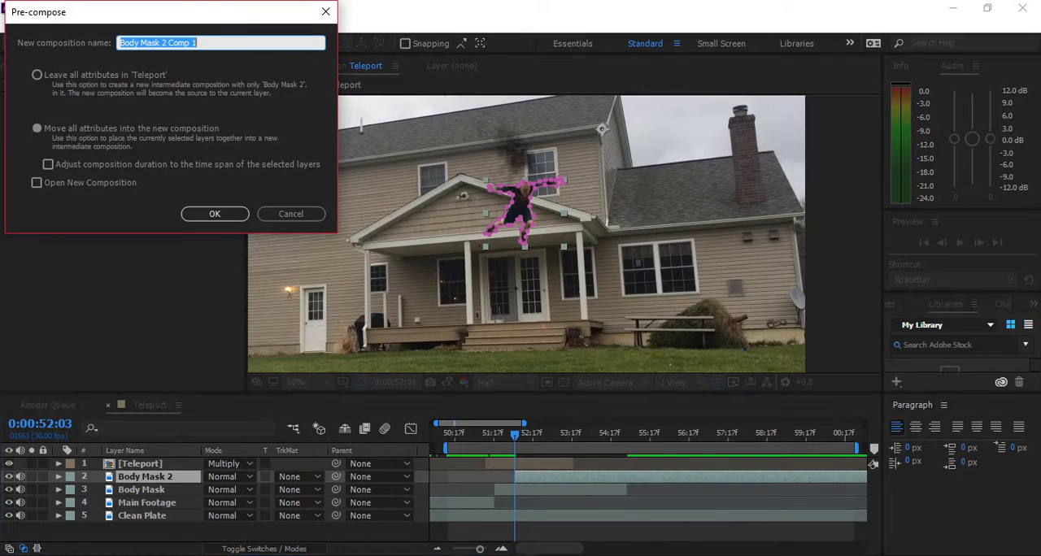
text(BODY FALL)
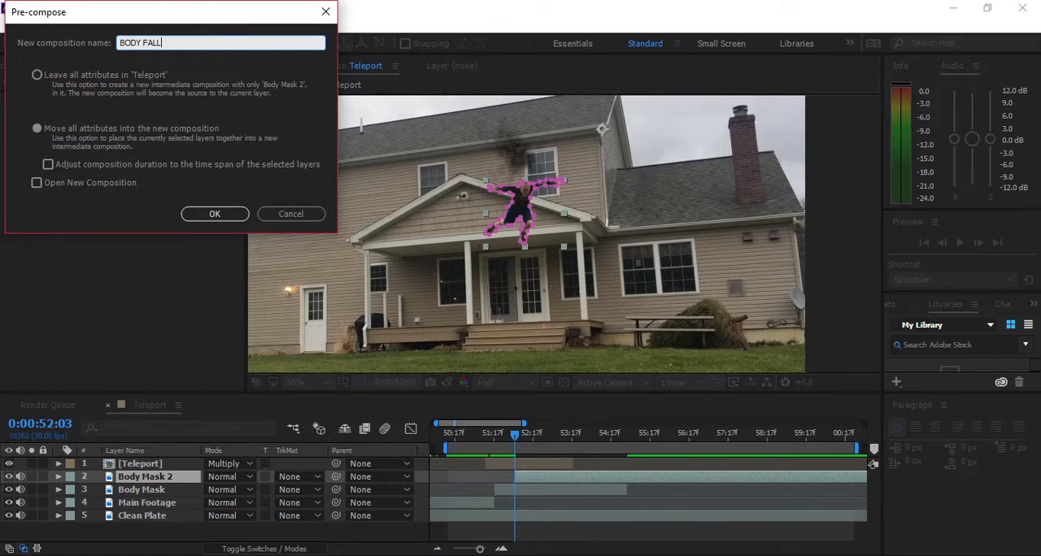
key(Return)
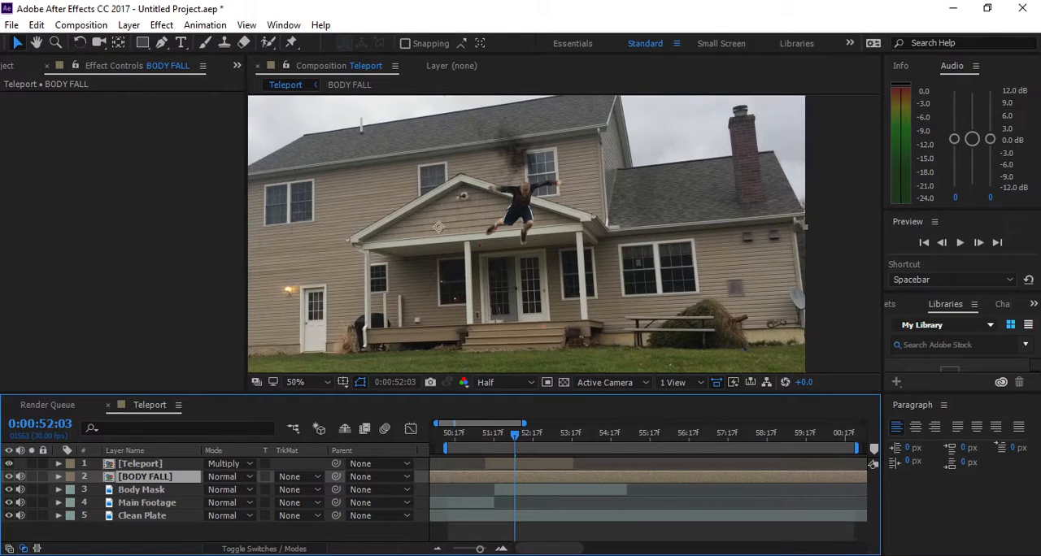
- Delete the BODY FALL layer from the Teleport timeline, keeping its composition available in the project
key(Delete)
key(ctrl+0)
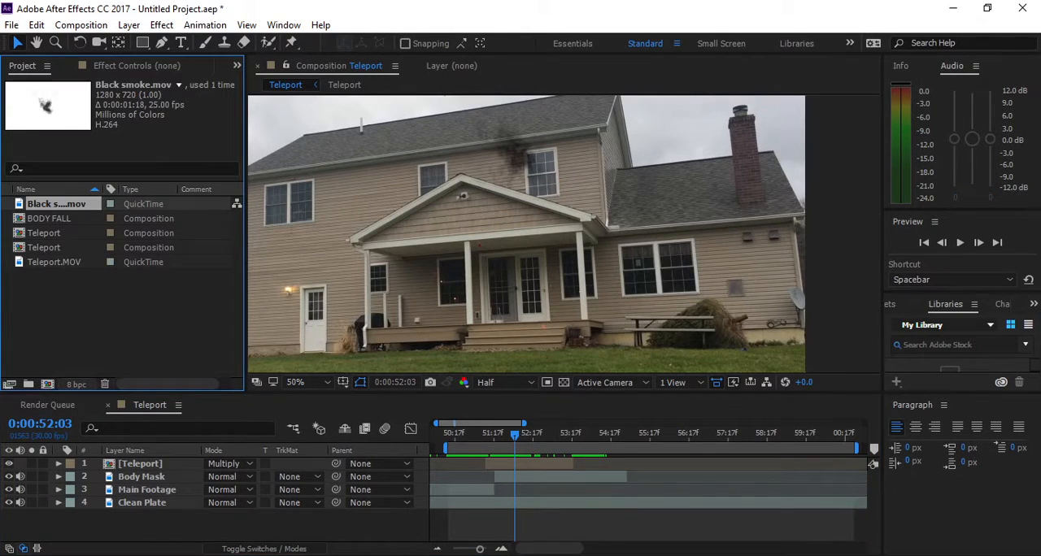
click(49, 219)
click(114, 313)
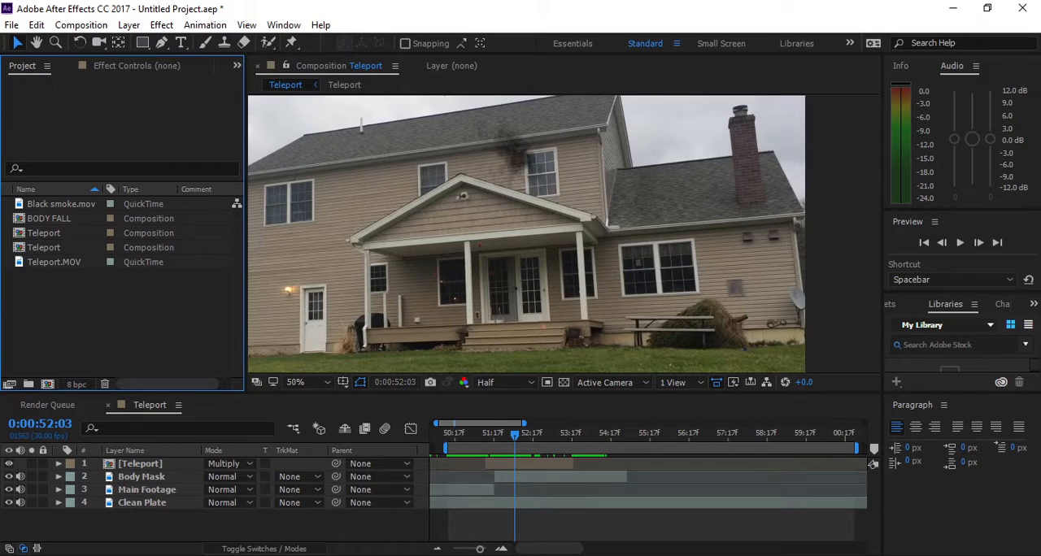
- Duplicate the Main Footage layer and place the copy above Body Mask in the stacking order
mouse_move(515, 435)
mouse_down()
mouse_move(494, 435)
mouse_move(509, 435)
mouse_up()
click(140, 463)
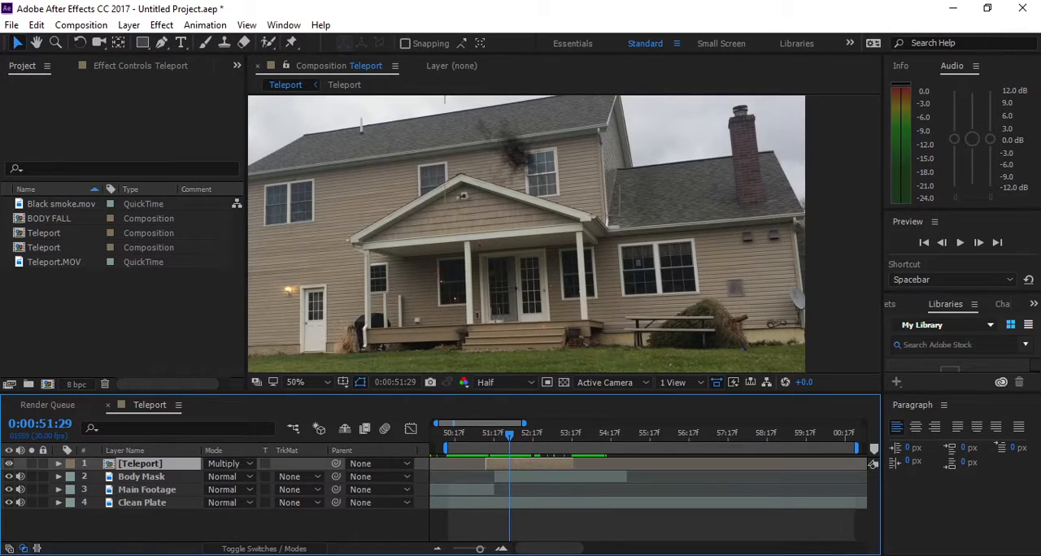
click(516, 155)
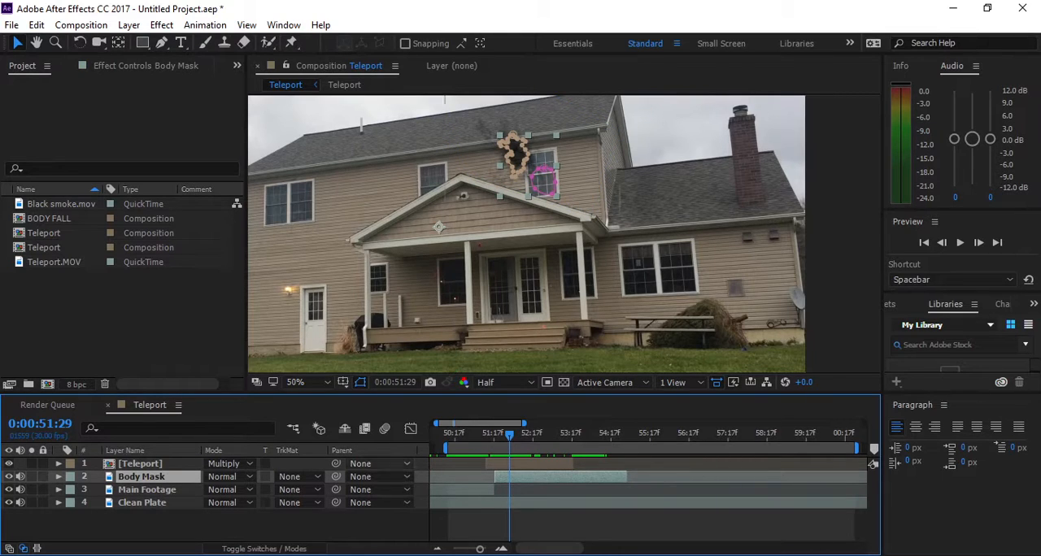
click(147, 489)
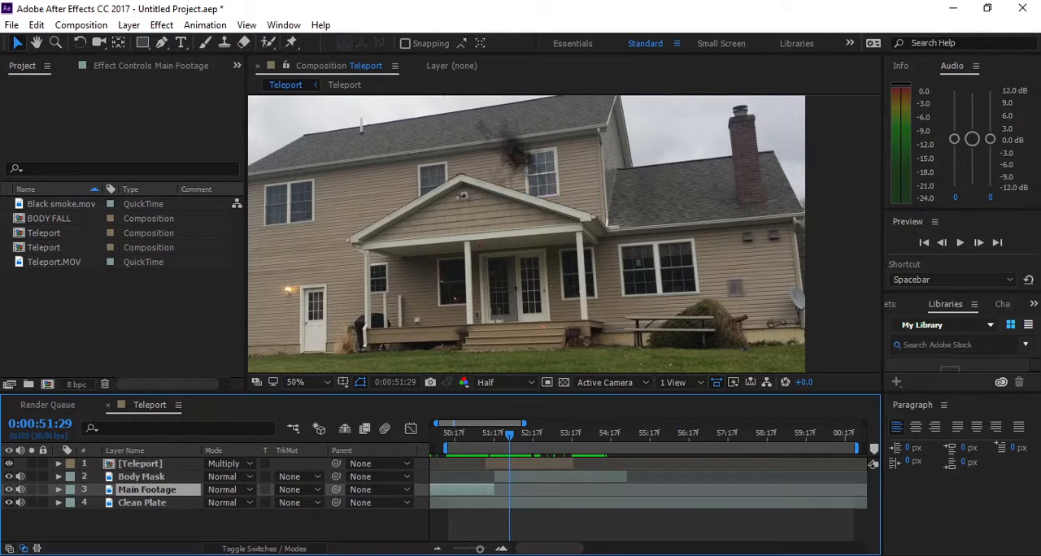
key(ctrl+d)
key(ctrl+bracketright)
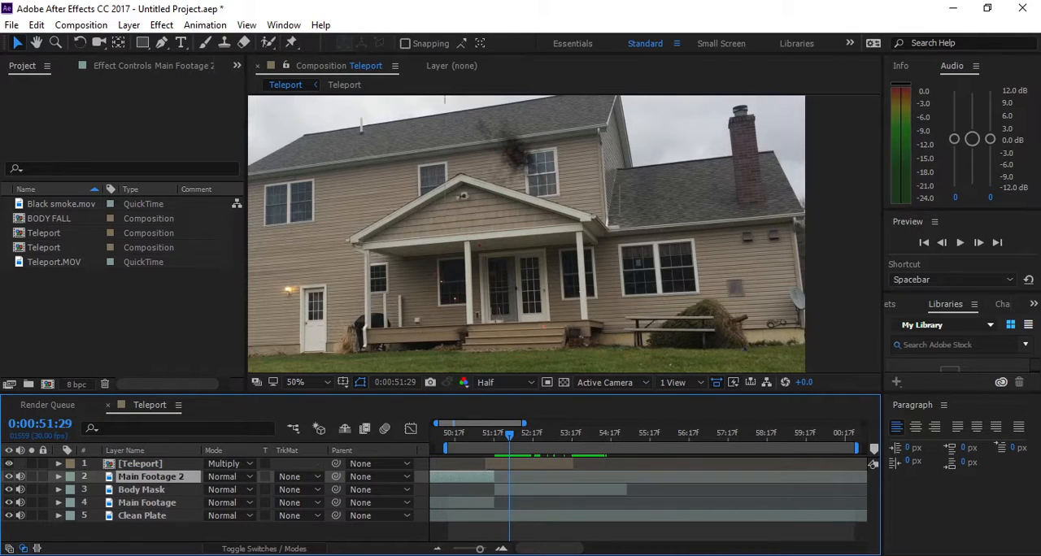
- Slide Main Footage 2 in time until the jumper is landing on the grass at 0:00:51:29, and trim away everything before that frame
drag(466, 477, 519, 477)
scroll(519, 478, left, 3)
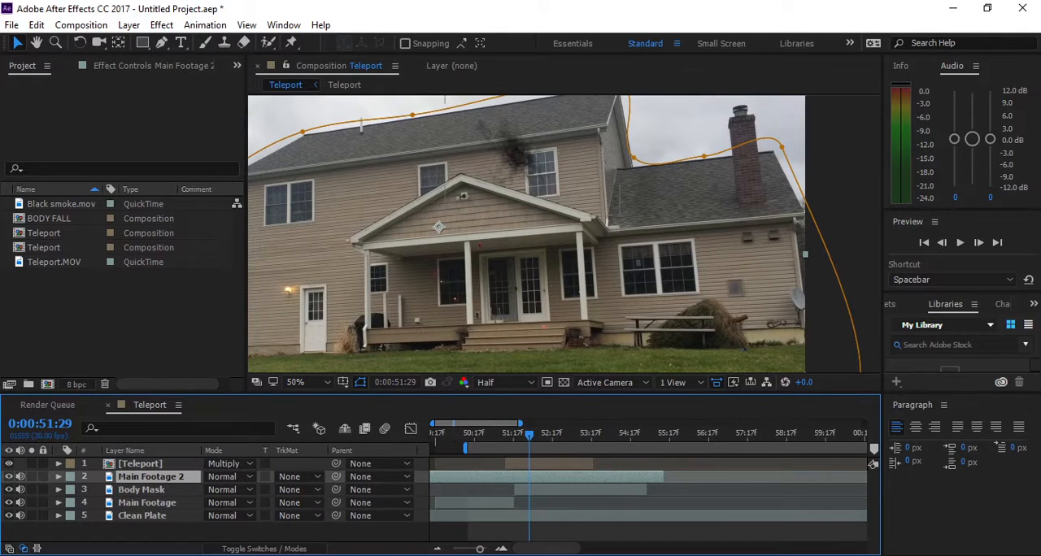
drag(480, 549, 453, 549)
drag(478, 478, 559, 478)
mouse_move(489, 477)
mouse_down()
mouse_move(477, 478)
mouse_move(491, 477)
mouse_up()
key(equal)
key(equal)
key(equal)
key(equal)
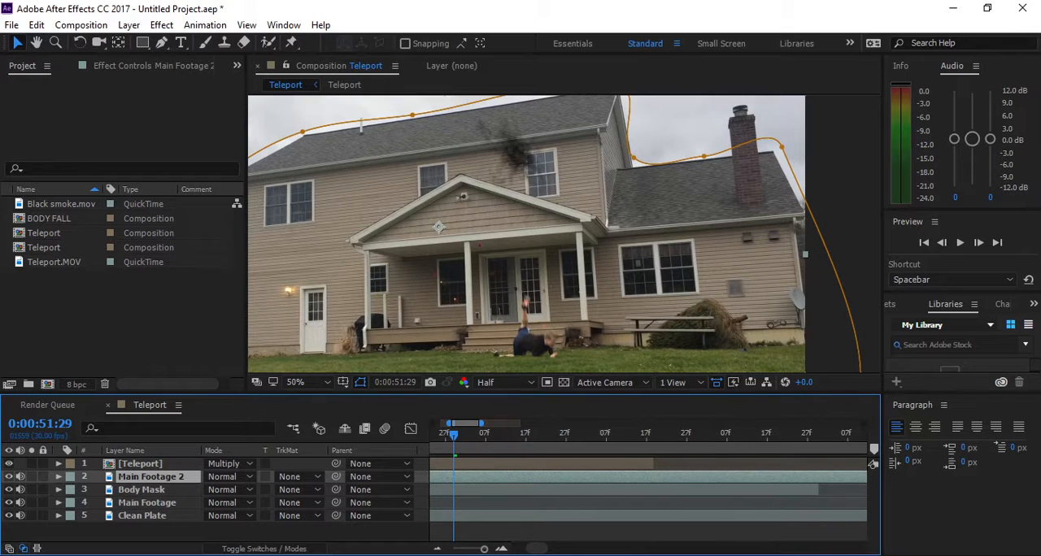
scroll(647, 488, left, 4)
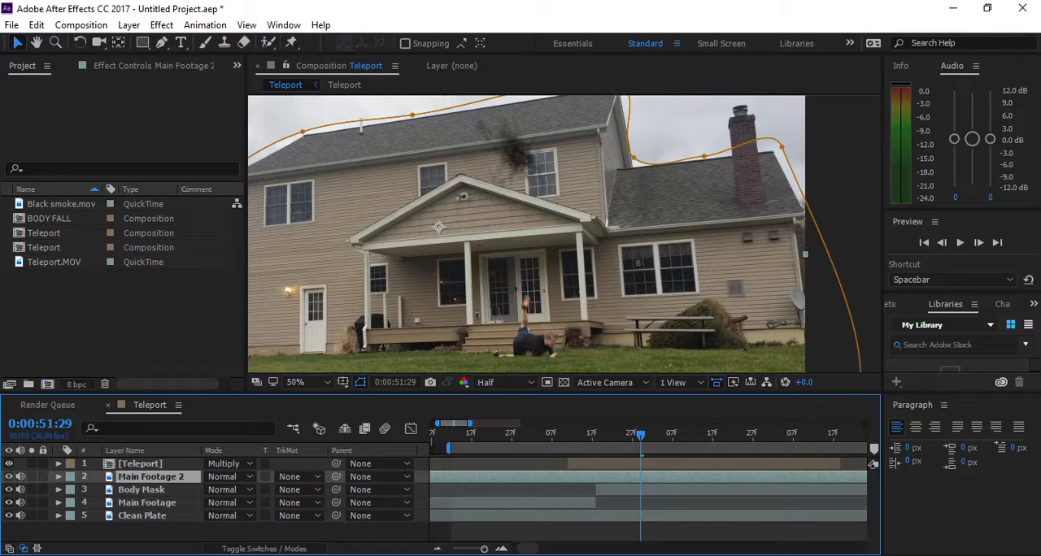
key(alt+bracketleft)
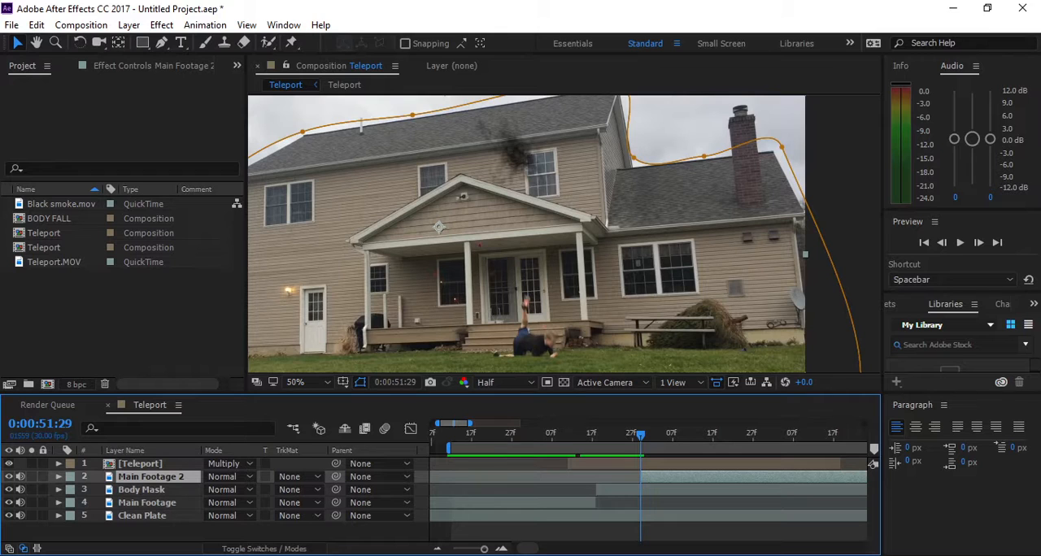
- Shift the trimmed Main Footage 2 layer later so the landing starts at 0:00:52:12
drag(641, 436, 596, 436)
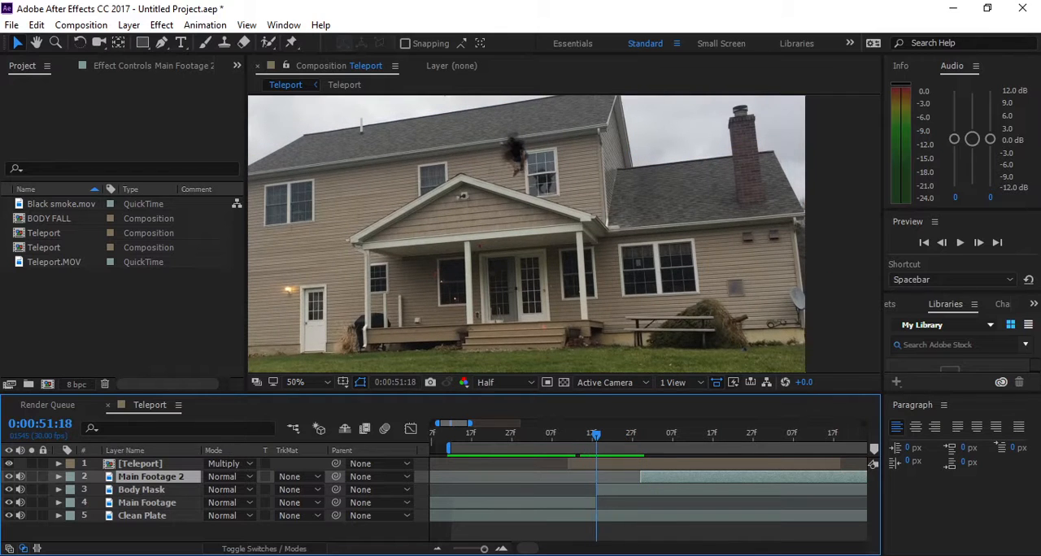
drag(641, 478, 692, 478)
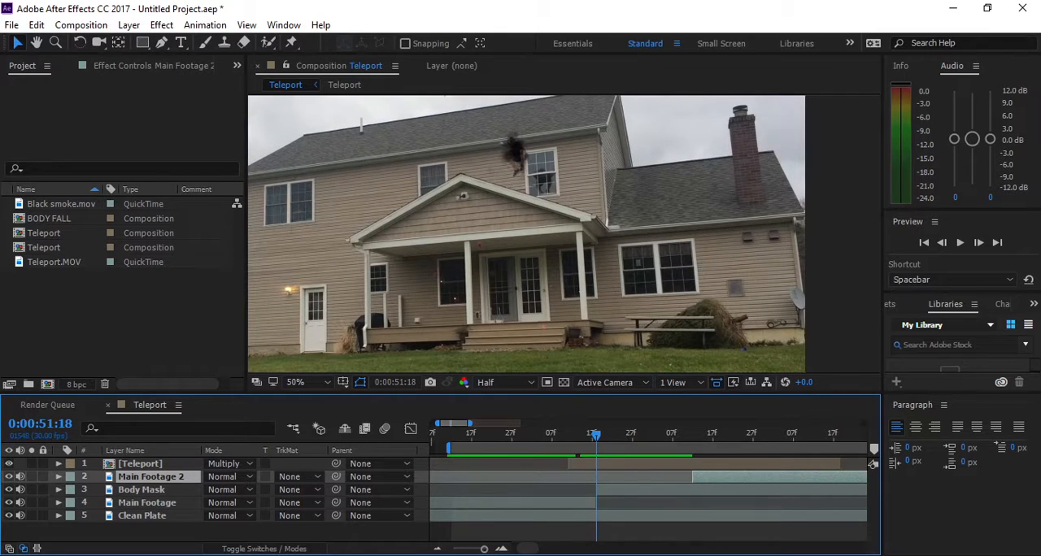
- With the playhead at 0:00:52:03, add the BODY FALL composition between the Teleport smoke layer and Main Footage 2
drag(596, 436, 656, 436)
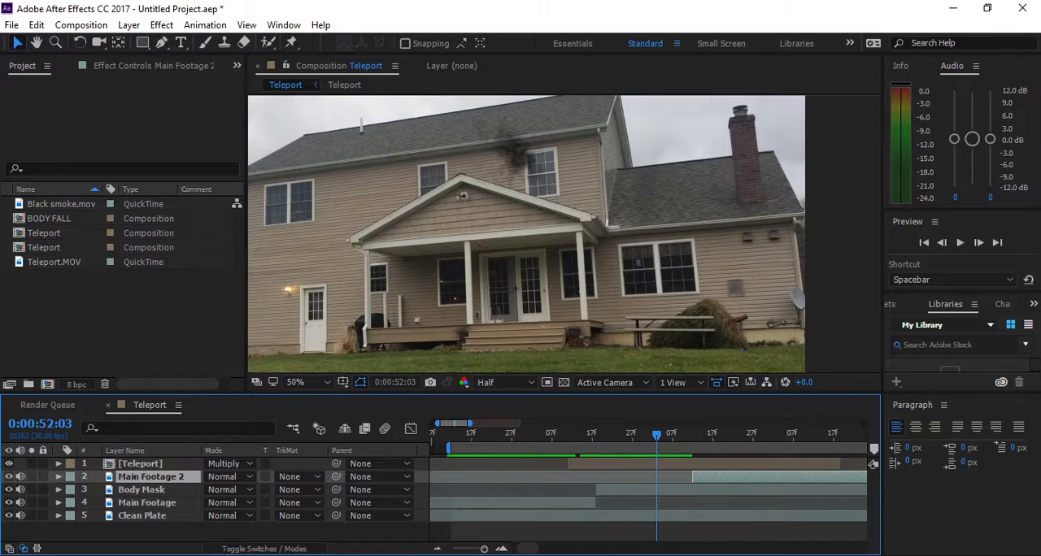
click(50, 218)
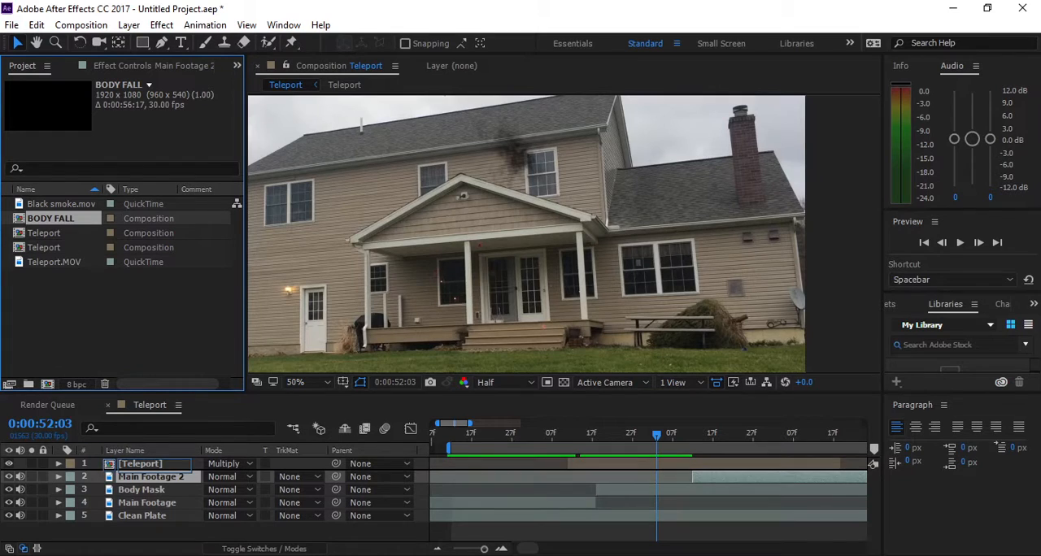
drag(150, 470, 150, 470)
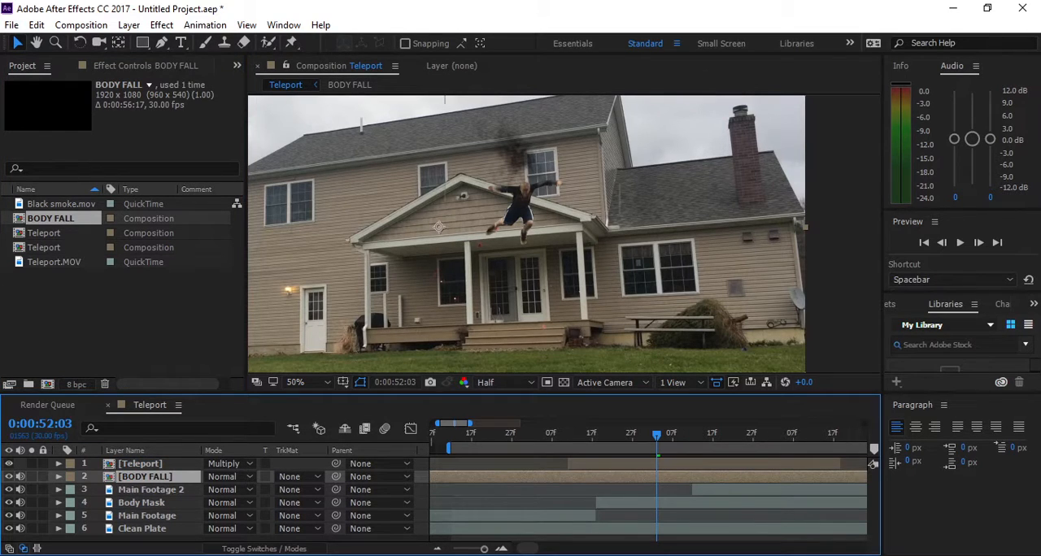
- Inside the BODY FALL composition, set the mask feather of Body Mask 2 to 3 pixels
double_click(147, 476)
click(146, 464)
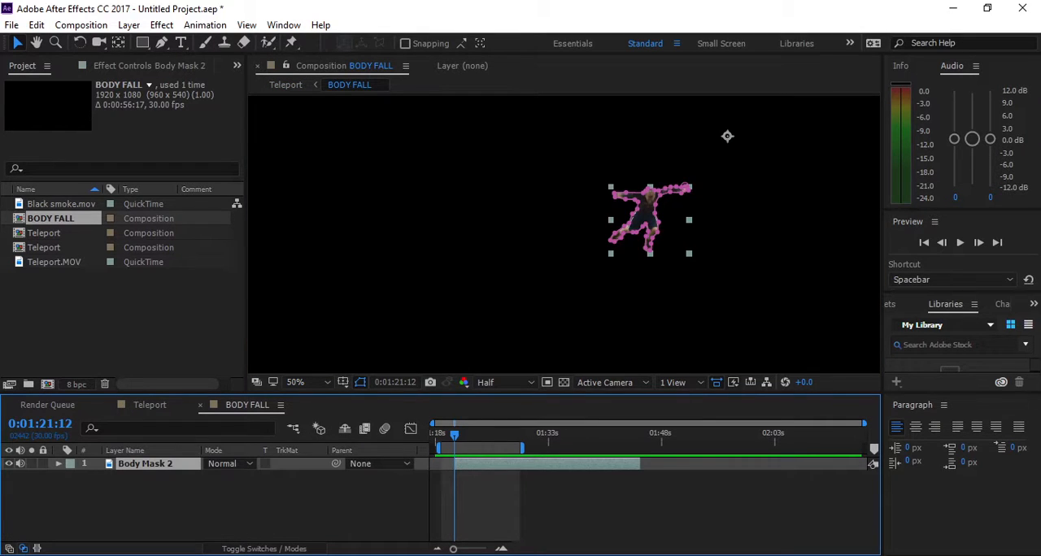
key(f)
click(239, 490)
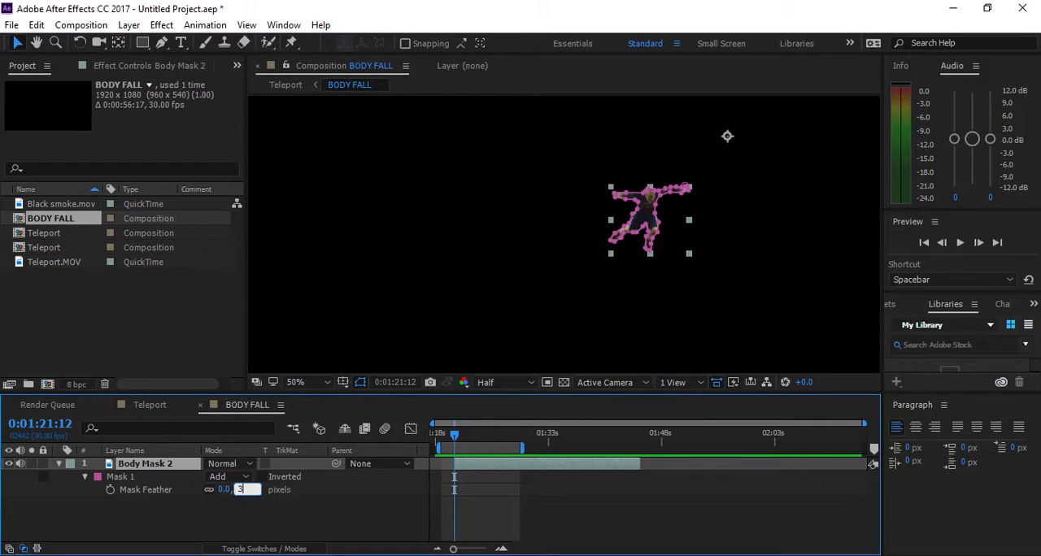
text(3)
key(Return)
- Arrange the timelines with Teleport first, return to it, and trim the start of the BODY FALL layer to 0:00:52:03
drag(150, 405, 53, 405)
click(158, 405)
drag(157, 405, 260, 405)
click(52, 405)
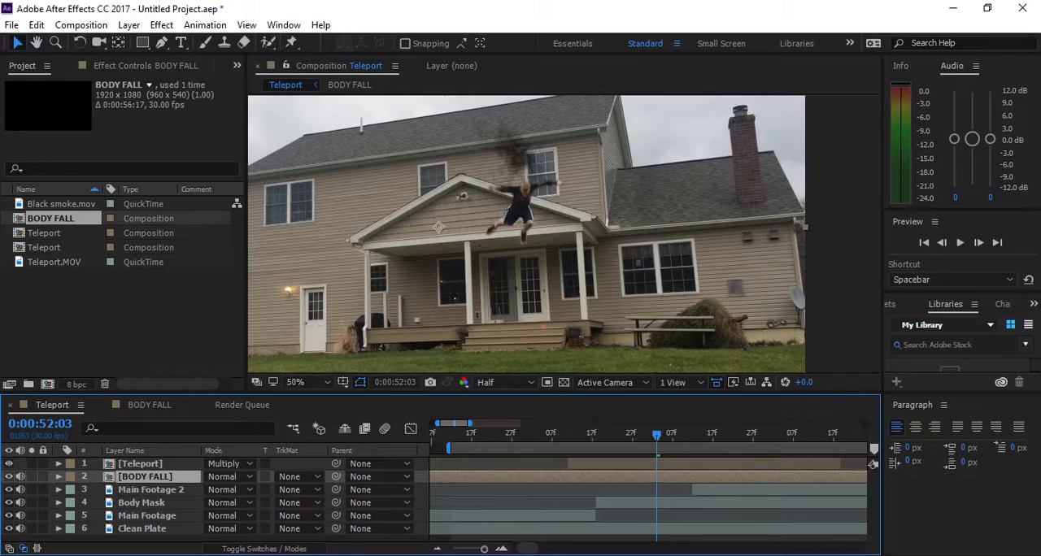
key(alt+bracketleft)
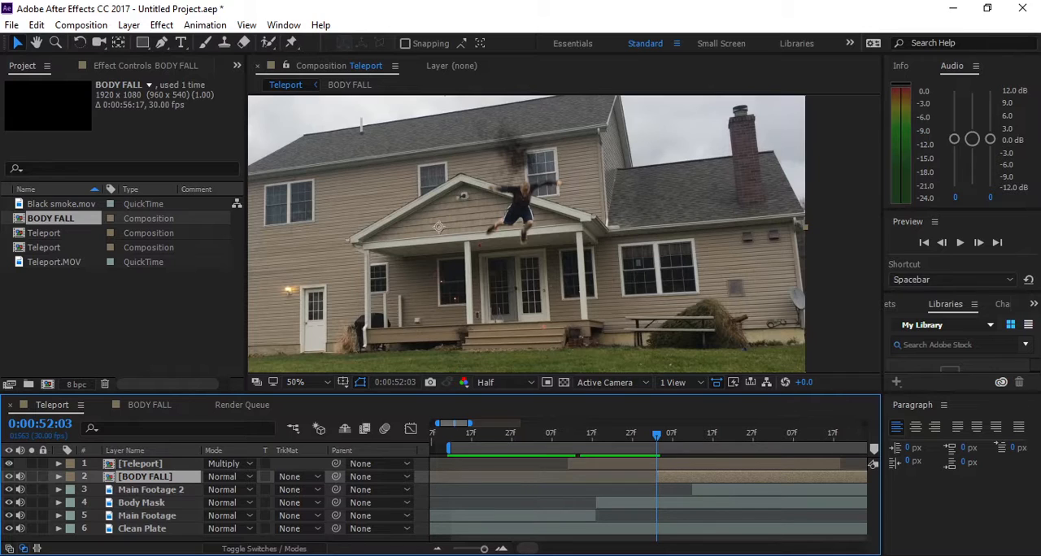
- Add Black smoke.mov above BODY FALL, starting at 0:00:52:03, with the Multiply blending mode
drag(60, 204, 168, 473)
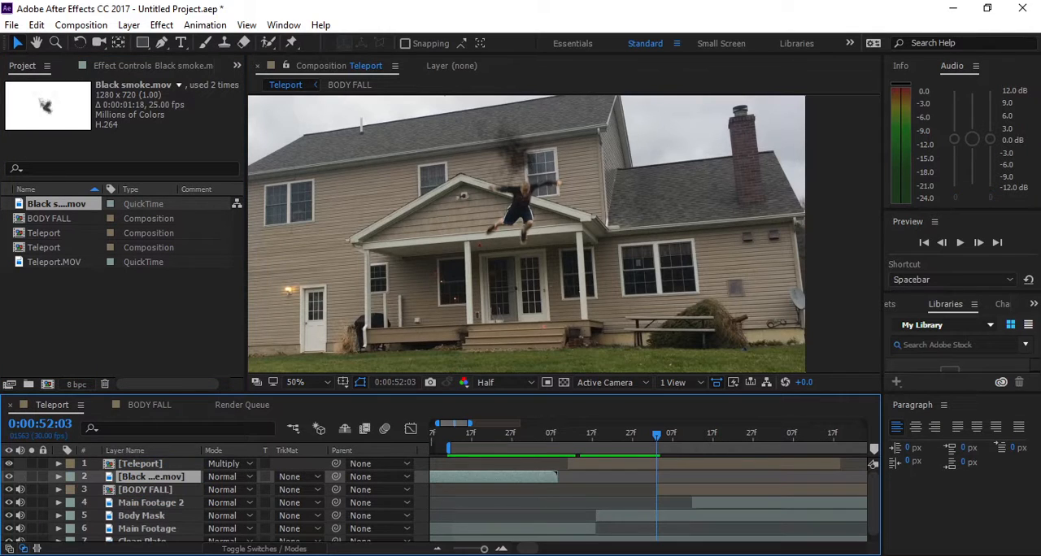
key(bracketleft)
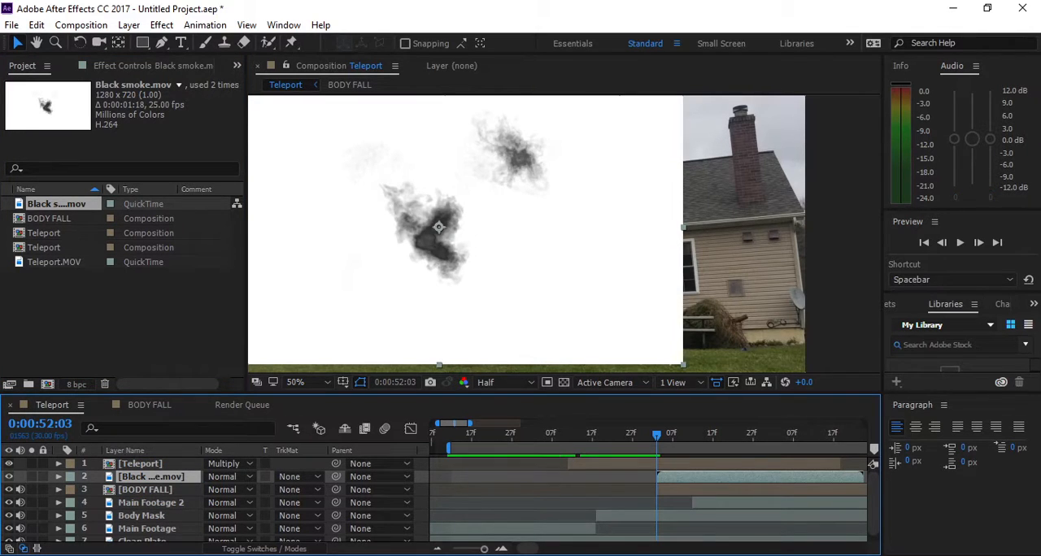
right_click(409, 246)
mouse_move(458, 213)
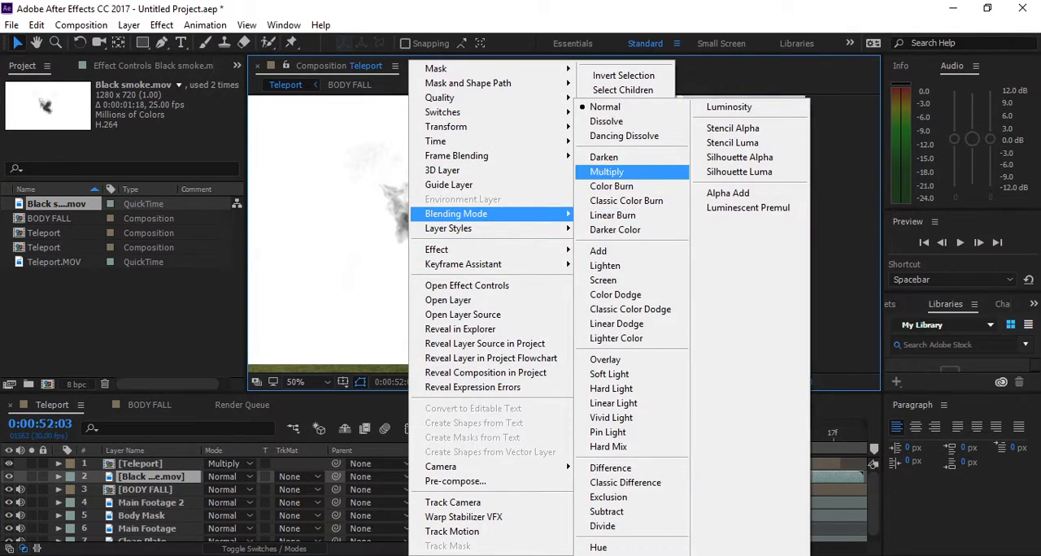
click(607, 172)
- Scale the new black smoke layer to 77% and move it over the jumper in front of the porch gable
key(s)
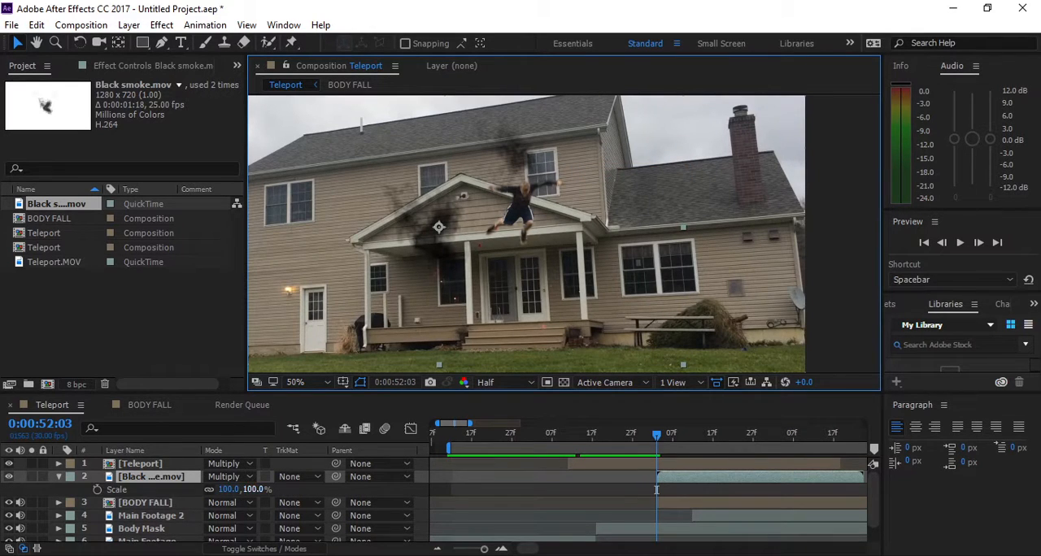
drag(250, 490, 232, 490)
drag(439, 228, 523, 201)
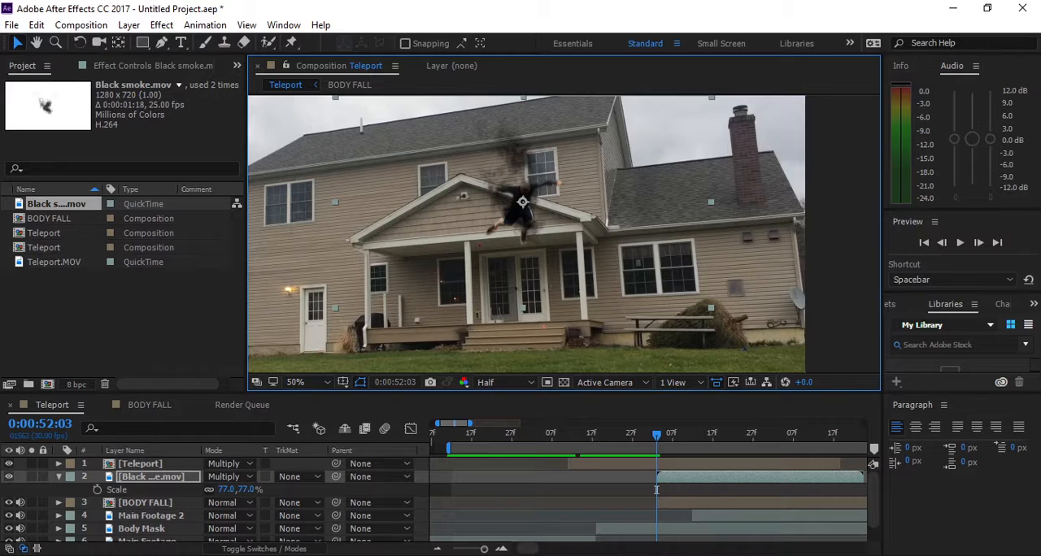
- Keyframe the BODY FALL position at 0:00:52:11, lower the jumper to 1004, 832 by the porch steps, and compare with the landing at 0:00:52:13
key(space)
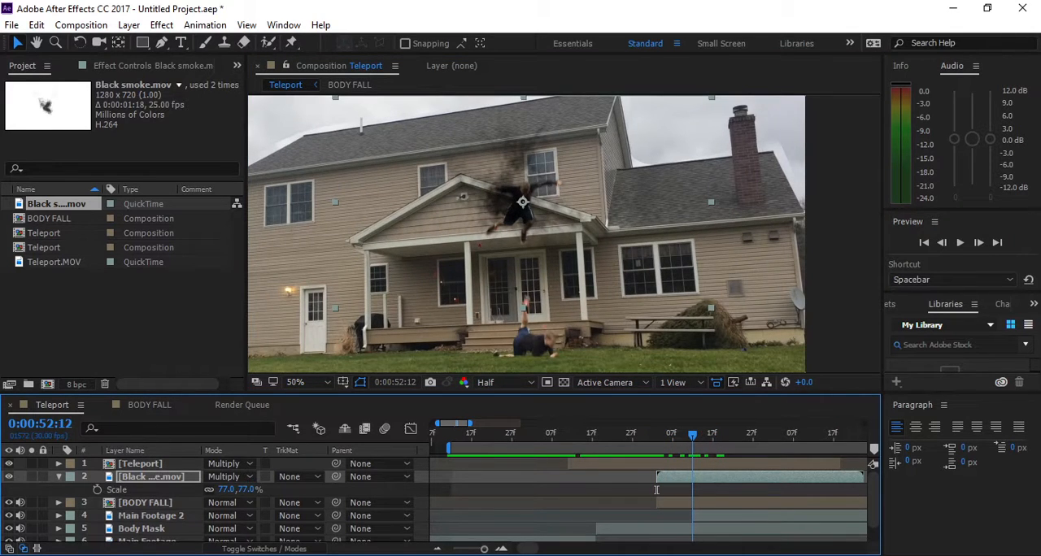
drag(692, 435, 689, 435)
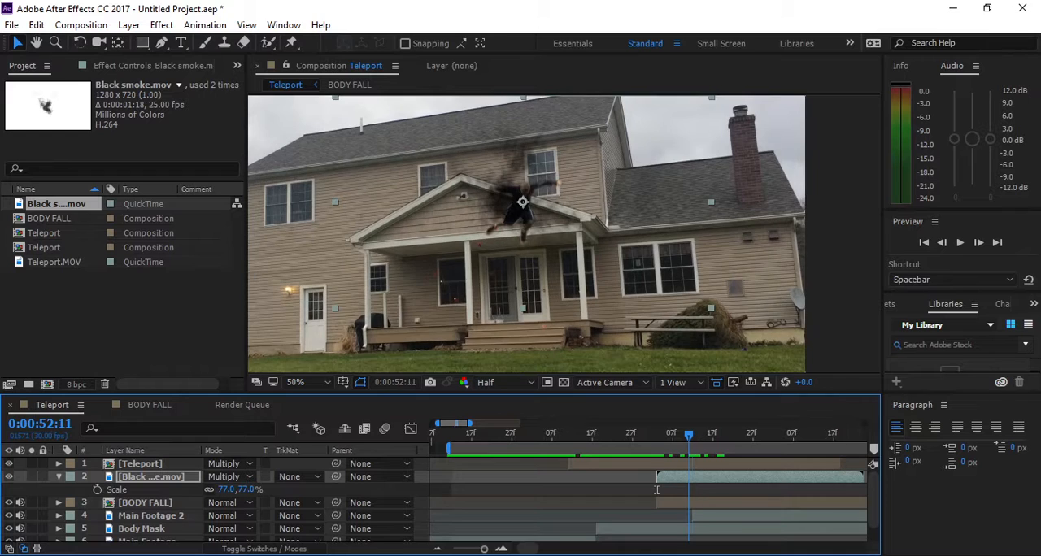
click(695, 503)
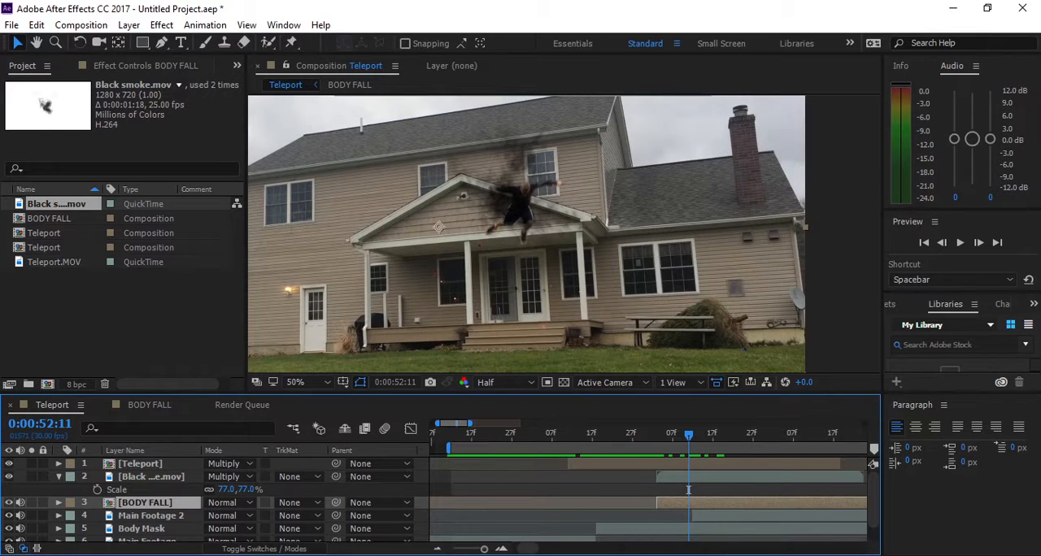
key(p)
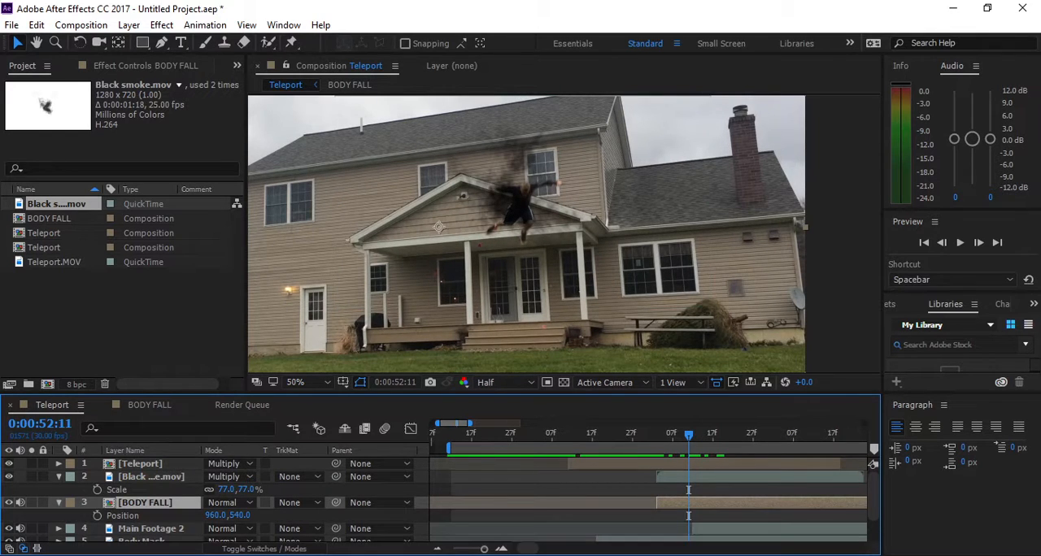
key(alt+shift+p)
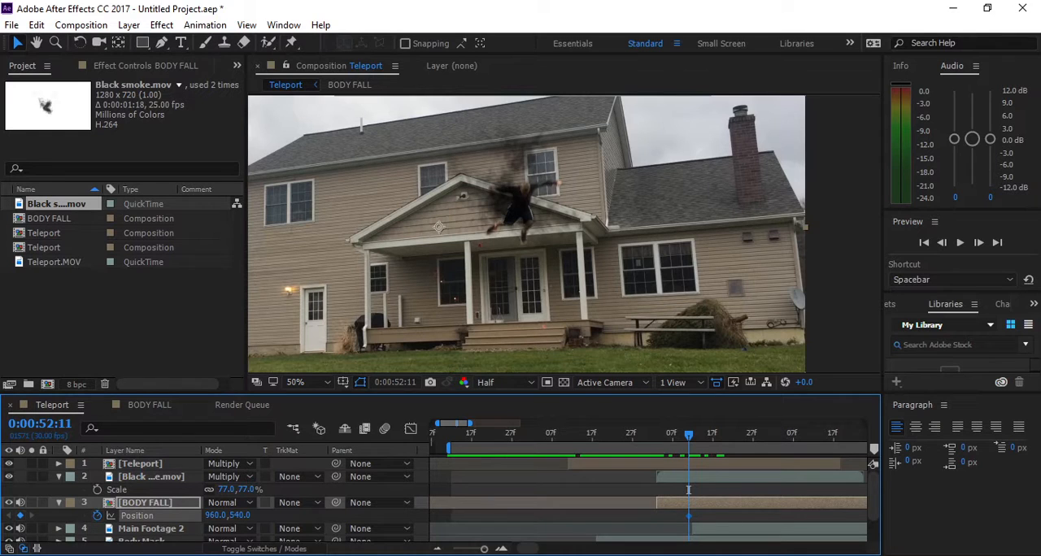
drag(522, 205, 539, 316)
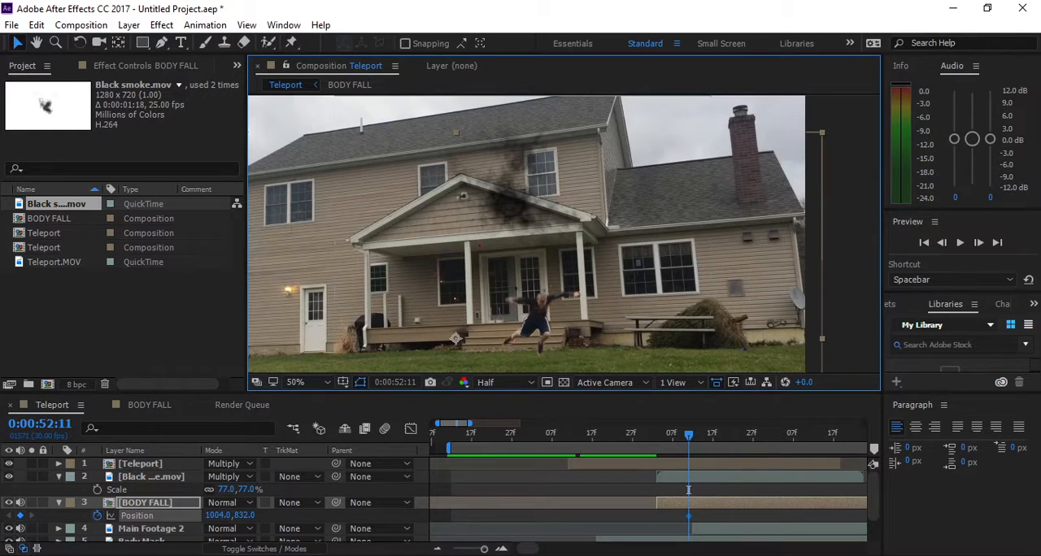
key(Page_Down)
key(Page_Down)
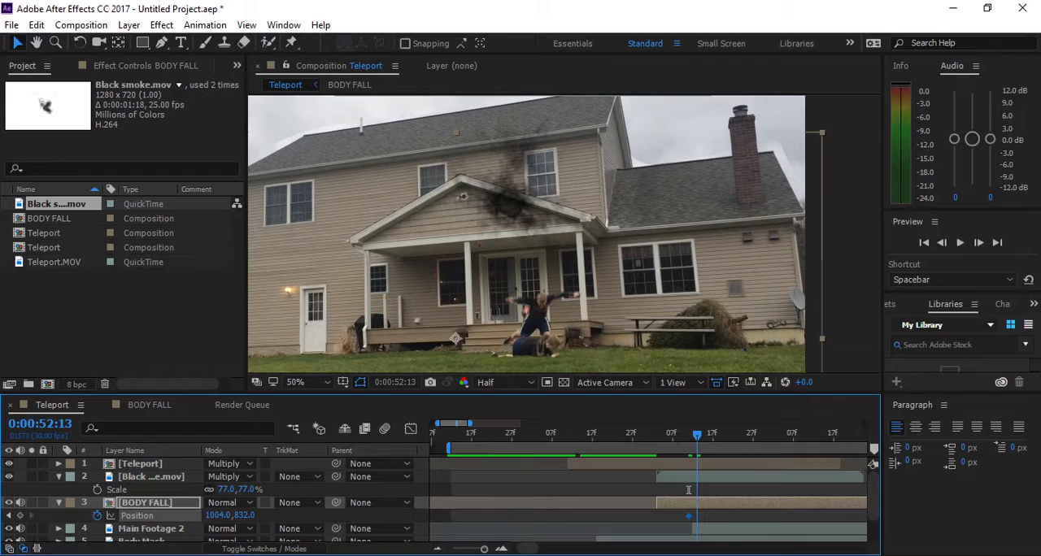
- Lower the BODY FALL jumper to position 1000, 864 at 0:00:52:13 and compare the neighbouring frames
drag(539, 316, 536, 326)
key(shift+Down)
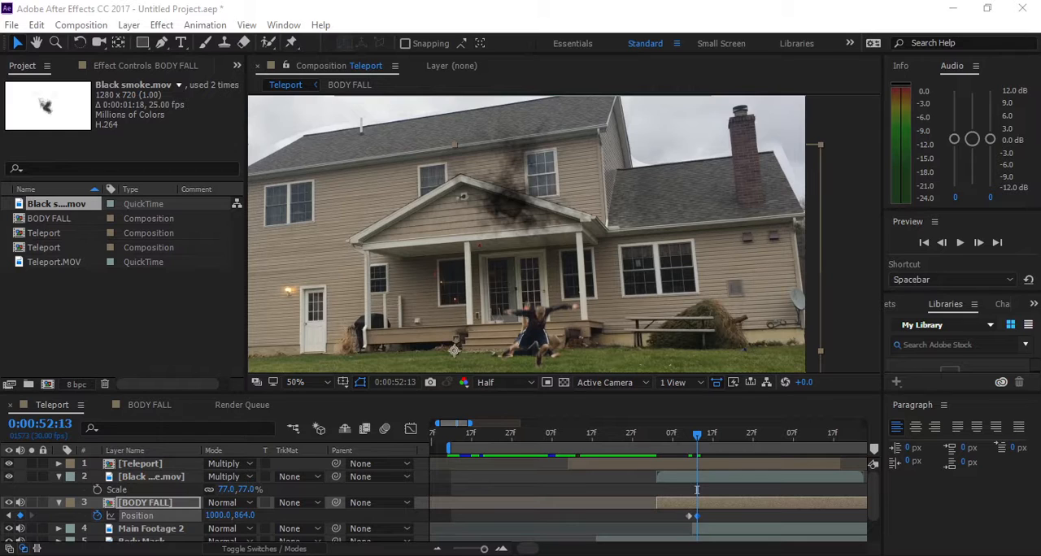
key(Page_Up)
key(Page_Up)
key(Page_Up)
key(Page_Up)
key(Page_Up)
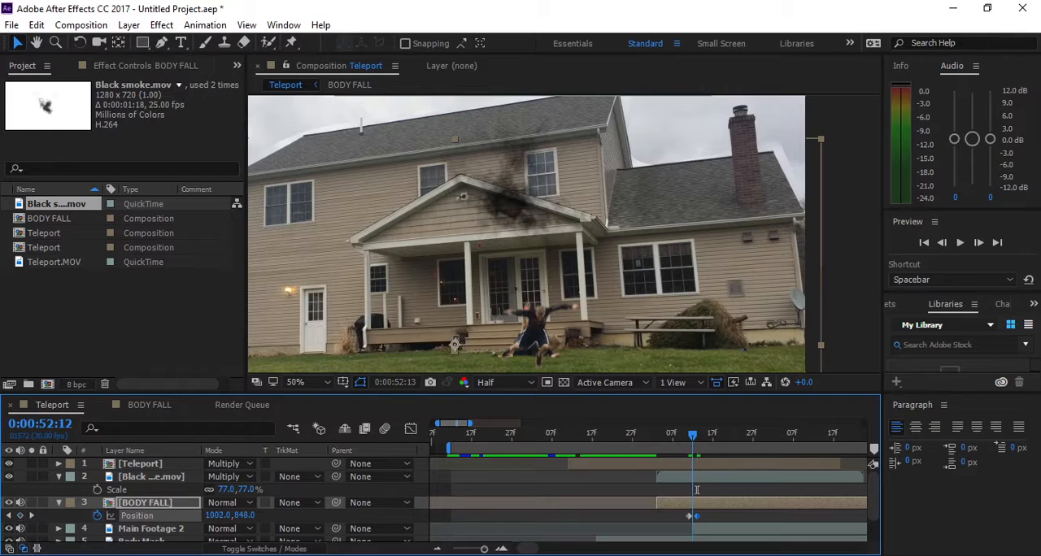
key(Page_Down)
key(Page_Down)
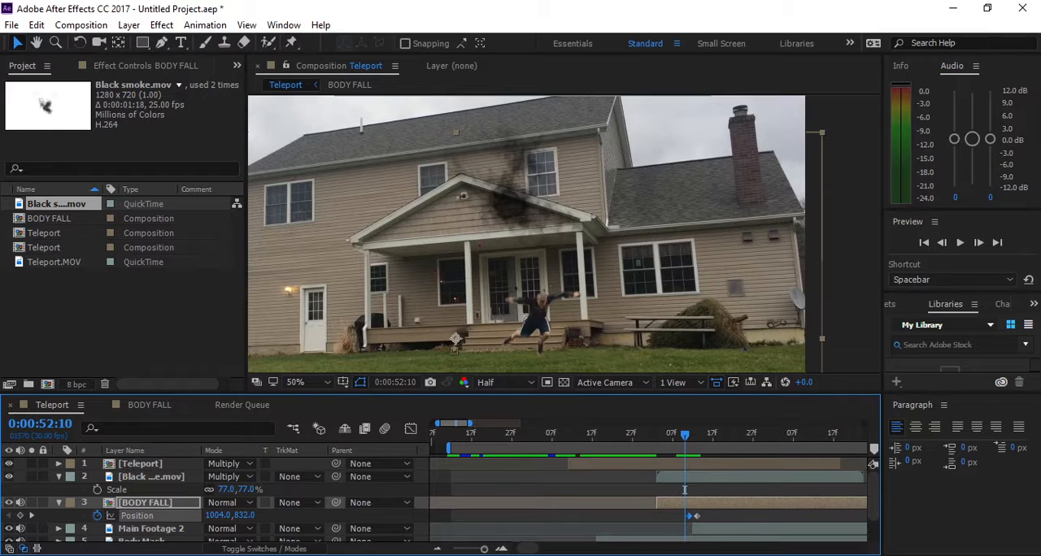
- Delete the BODY FALL position keyframe at 0:00:52:11 and check the surrounding frames
key(Delete)
key(Page_Down)
key(Page_Down)
key(Page_Down)
key(Page_Down)
key(Page_Down)
key(Page_Up)
key(Page_Up)
key(Page_Up)
key(Page_Up)
key(Page_Up)
key(Page_Up)
key(Page_Up)
key(Page_Up)
key(Page_Up)
key(Page_Up)
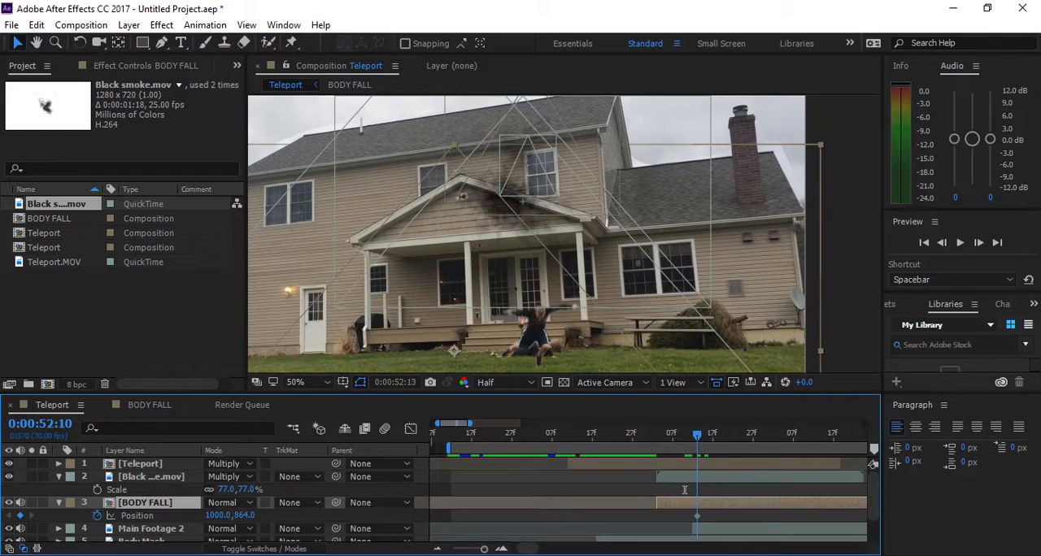
- Keyframe BODY FALL at 960, 530 in the smoke by the porch gable at 0:00:52:06, and step through the fall
key(Page_Down)
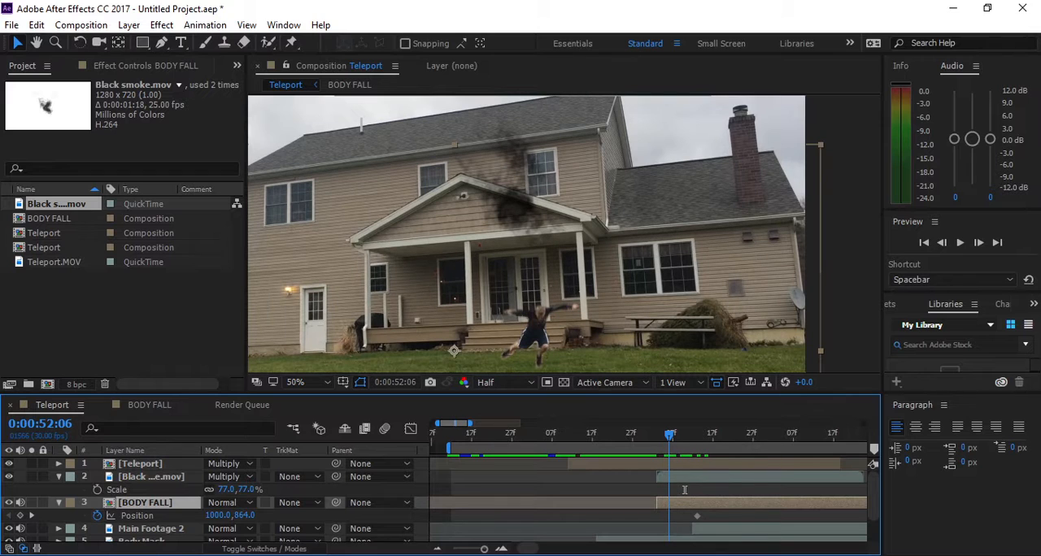
drag(535, 325, 518, 197)
key(Right)
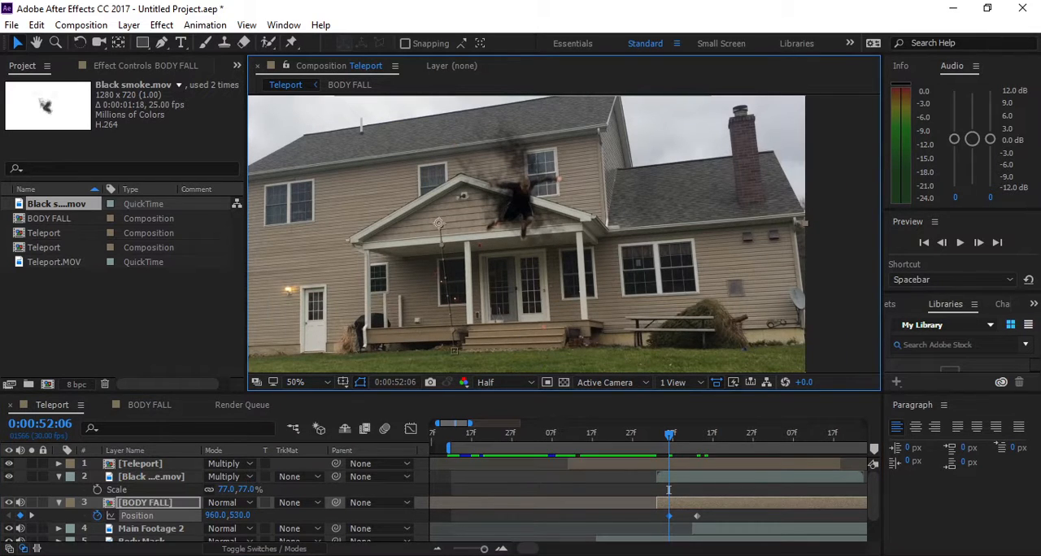
key(Page_Down)
key(Page_Down)
key(Page_Down)
key(Page_Down)
key(Page_Down)
key(Page_Down)
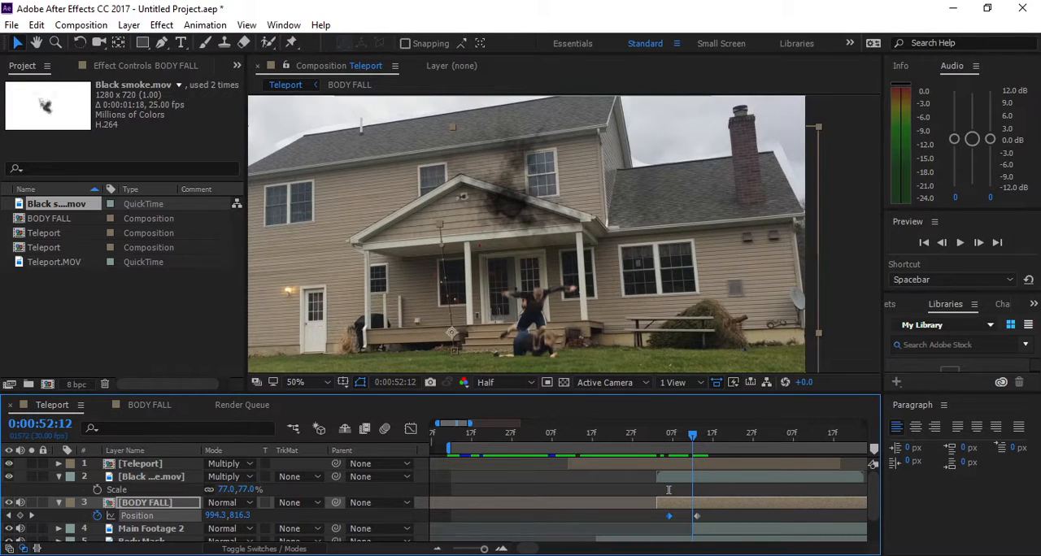
- Trim the end of the BODY FALL layer to where Main Footage 2 begins, and preview the fall
key(Page_Up)
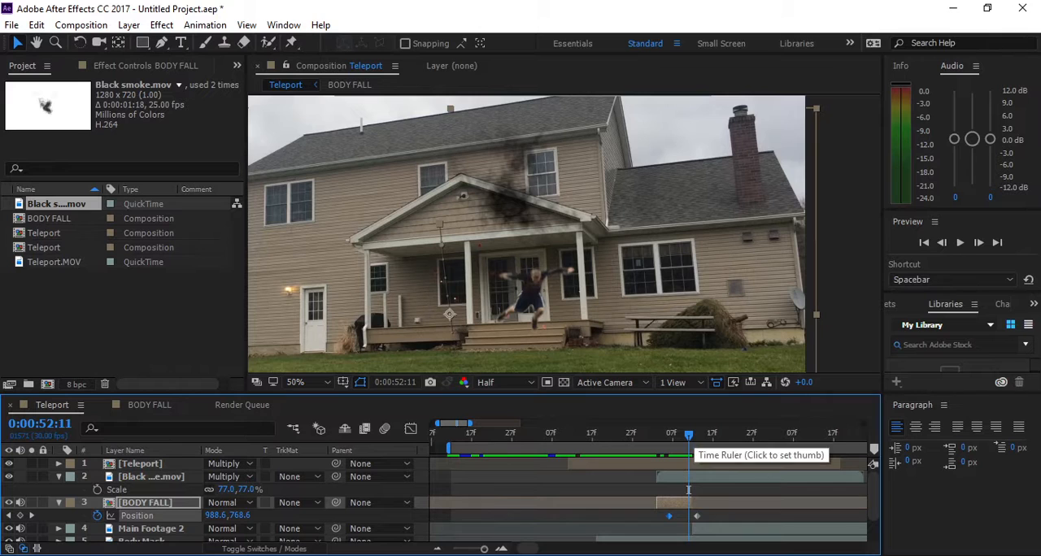
key(Page_Down)
key(Page_Down)
key(space)
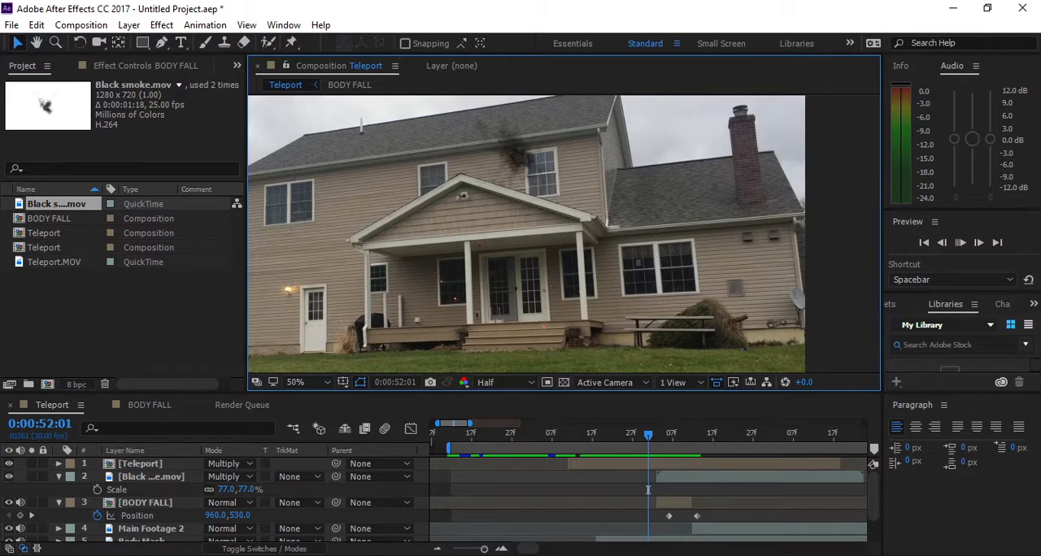
key(space)
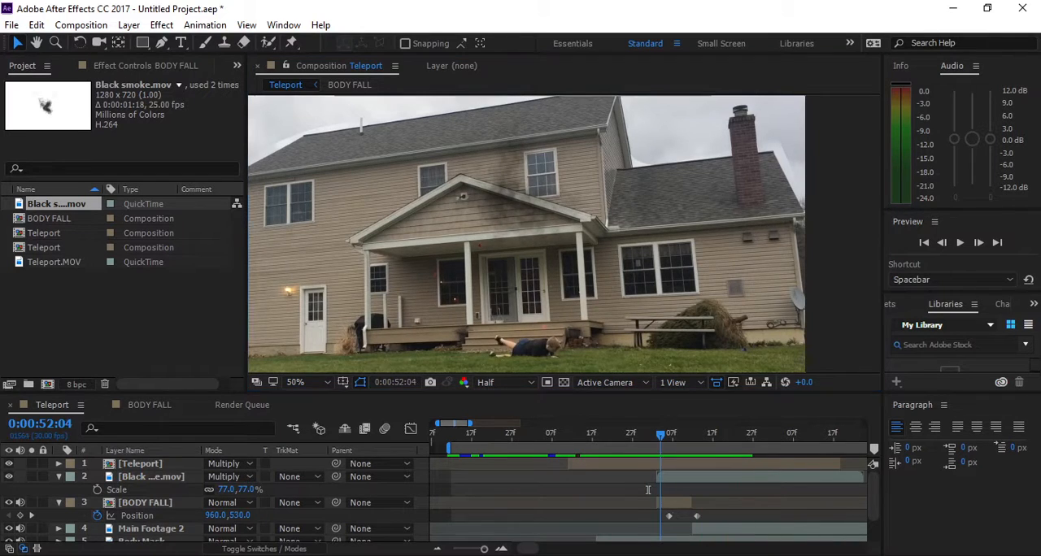
- Trim the start of the BODY FALL layer to 0:00:52:06 and check the frames around the reappearance
key(Page_Up)
key(ctrl+z)
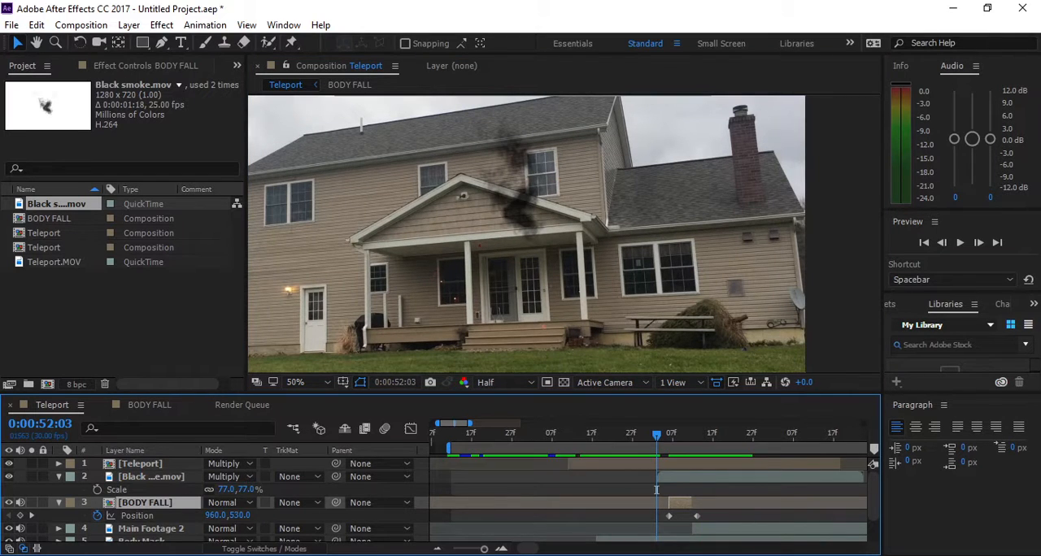
key(Page_Down)
key(Page_Down)
key(Page_Down)
key(Page_Down)
key(Page_Down)
key(Page_Up)
key(Page_Up)
key(Page_Up)
key(Page_Up)
key(Page_Up)
key(Page_Up)
key(Page_Up)
key(Page_Up)
key(Page_Up)
key(Page_Up)
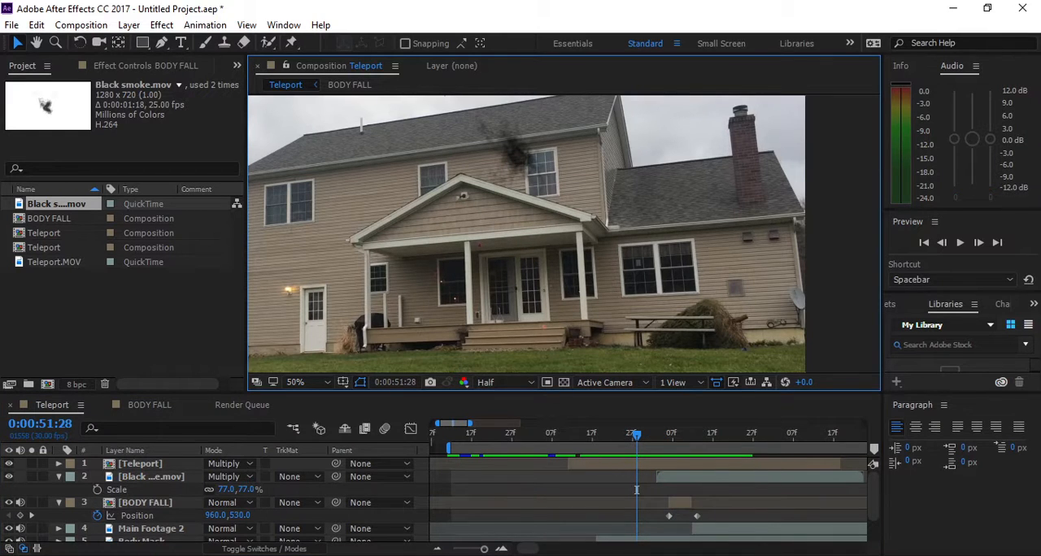
- Shift the work area slightly earlier and preview the teleport from 0:00:51:23
drag(637, 489, 632, 489)
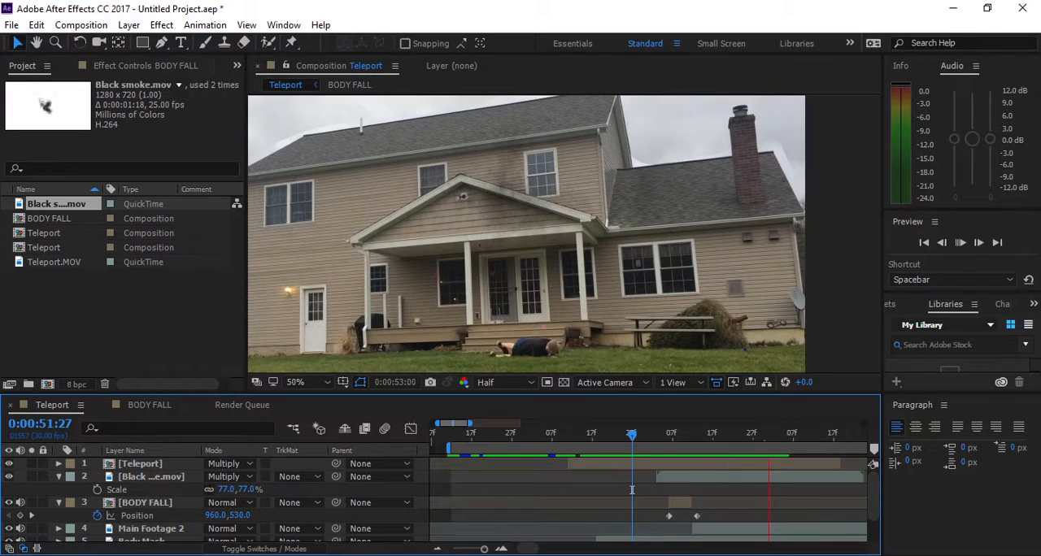
key(space)
drag(632, 490, 616, 489)
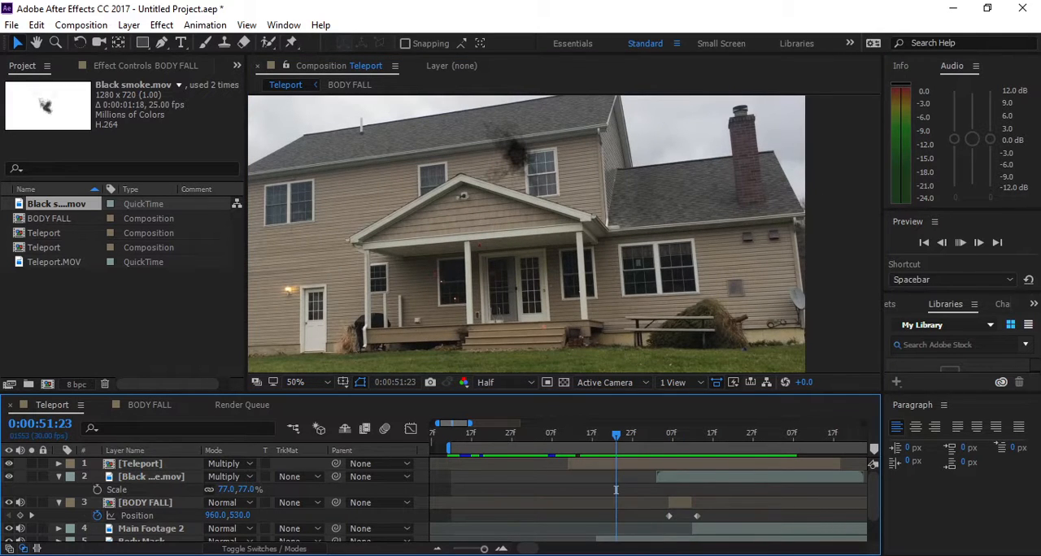
drag(654, 448, 651, 448)
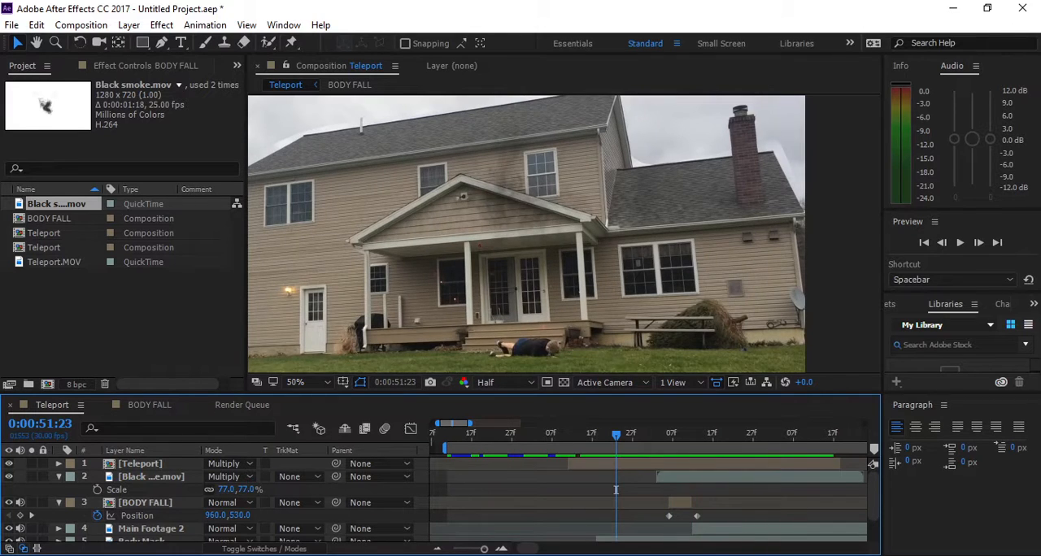
key(space)
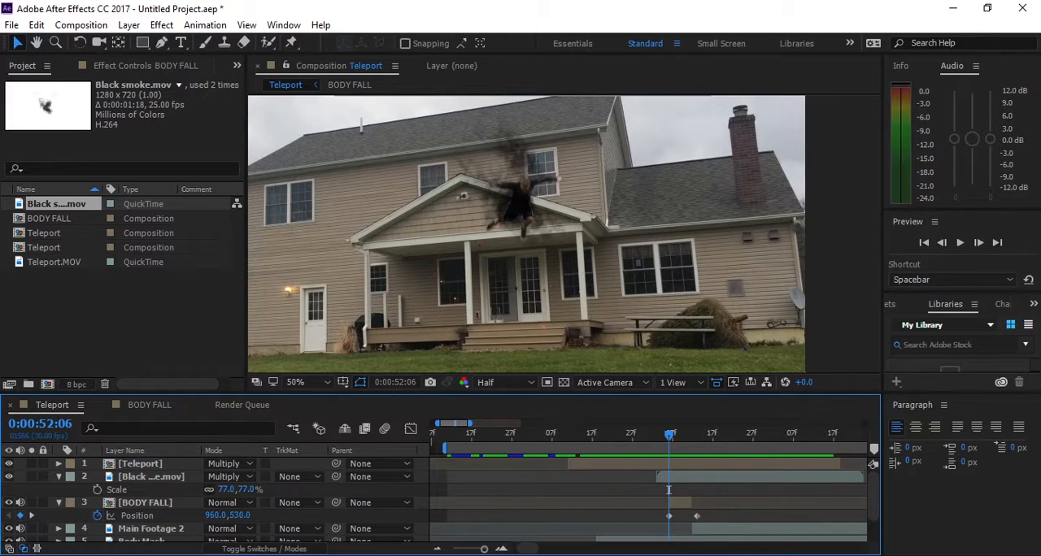
- Enable motion blur for the BODY FALL layer and for the Teleport composition
click(144, 502)
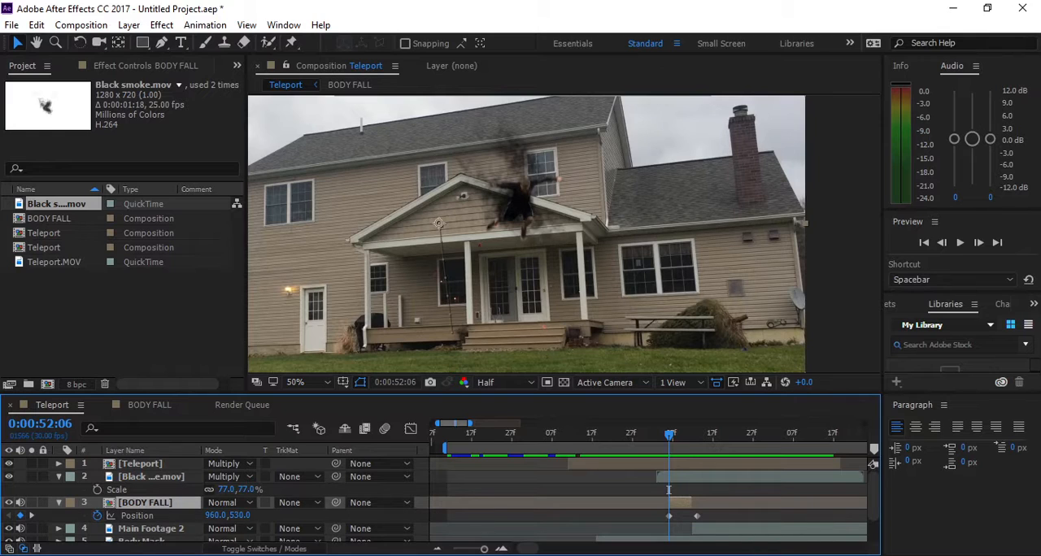
click(264, 549)
click(267, 503)
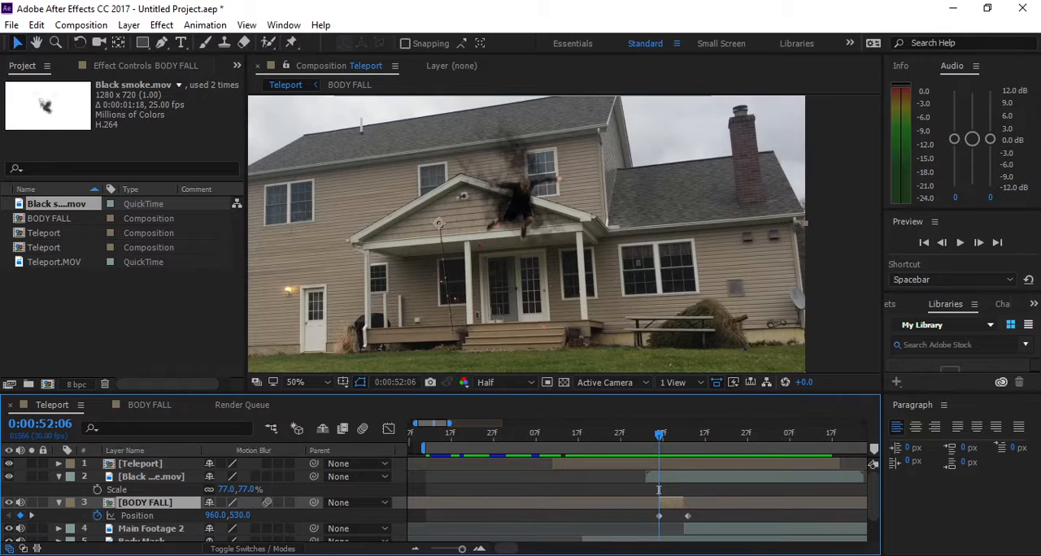
click(362, 428)
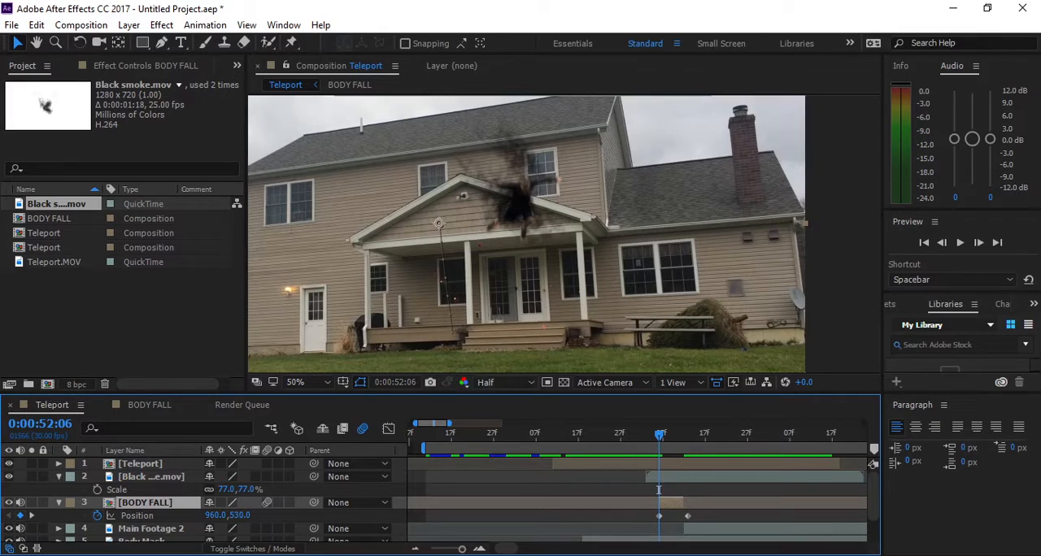
- Apply Directional Blur to the BODY FALL layer with a blur length of 13.9
key(ctrl+space)
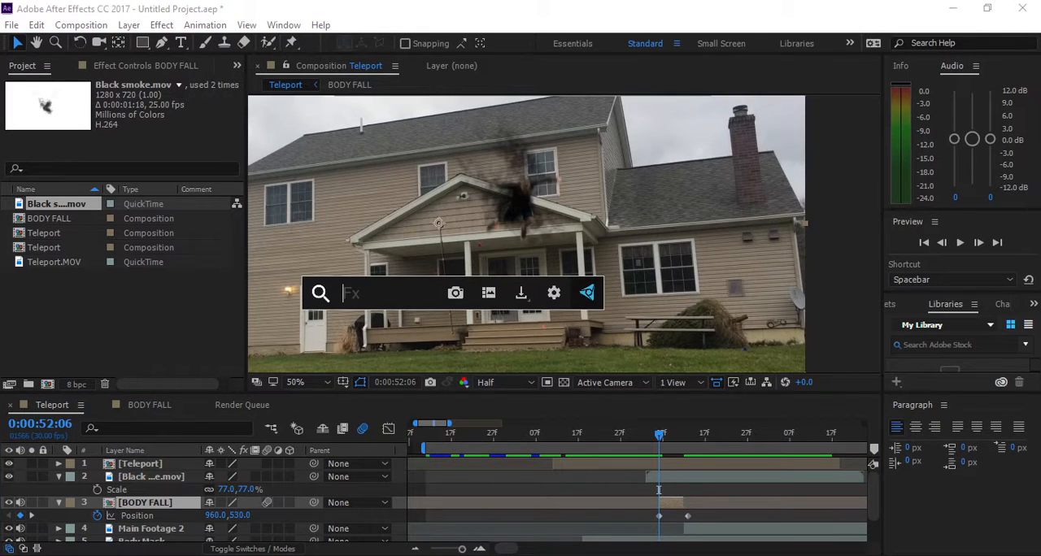
text(dire)
key(Return)
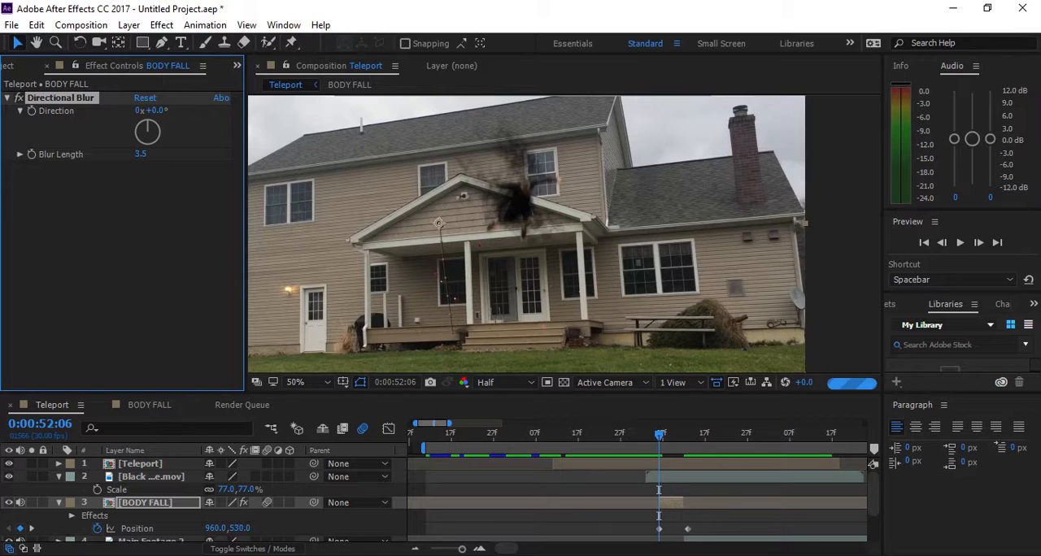
drag(140, 153, 162, 153)
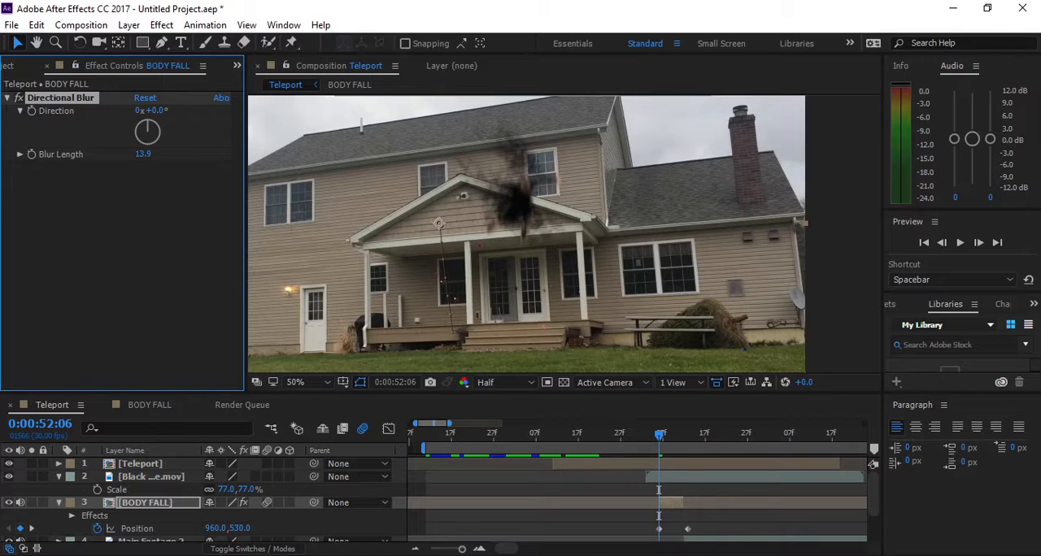
- Preview the blurred fall from 0:00:51:21 and again from 0:00:51:25
drag(658, 435, 628, 435)
click(839, 261)
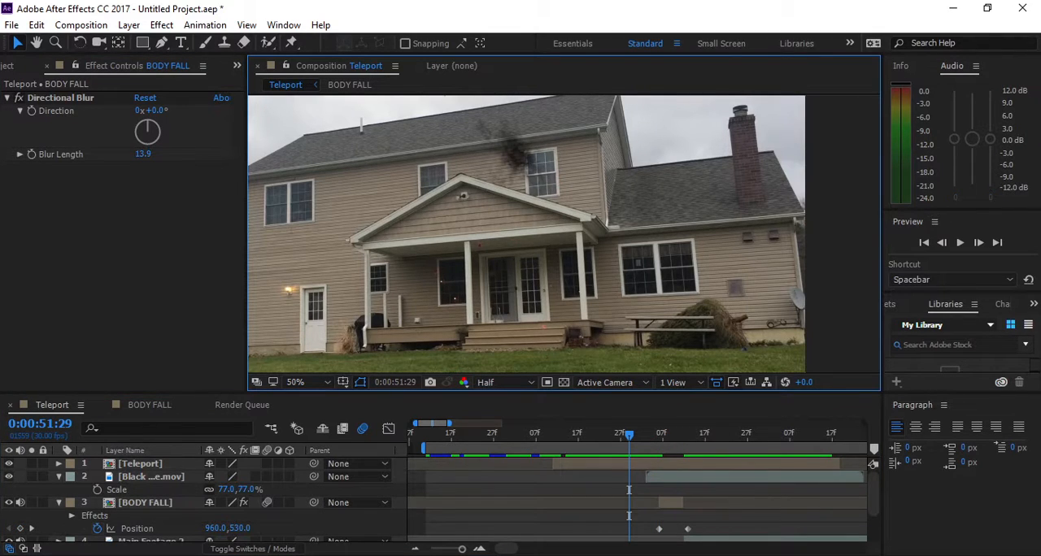
drag(629, 436, 595, 435)
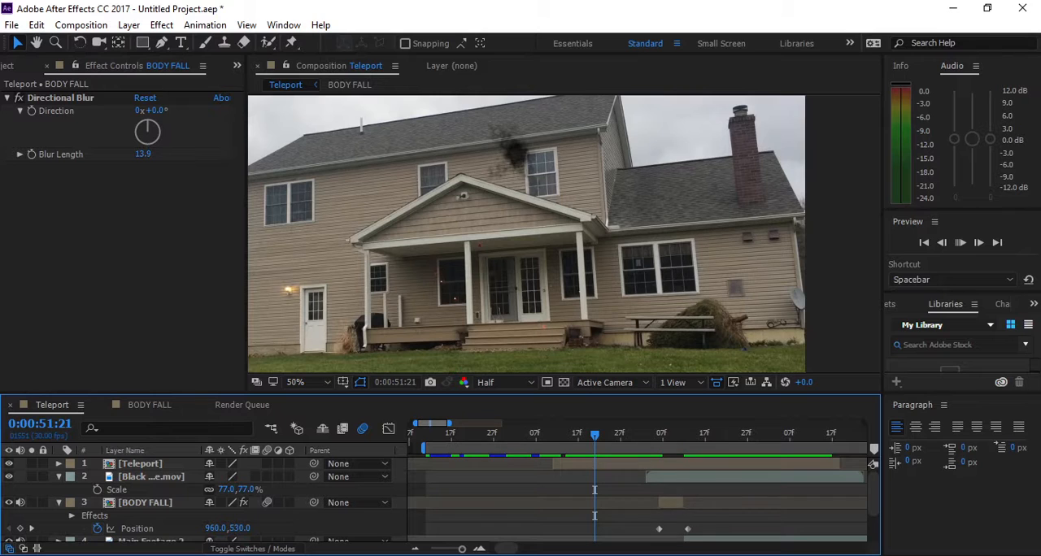
key(space)
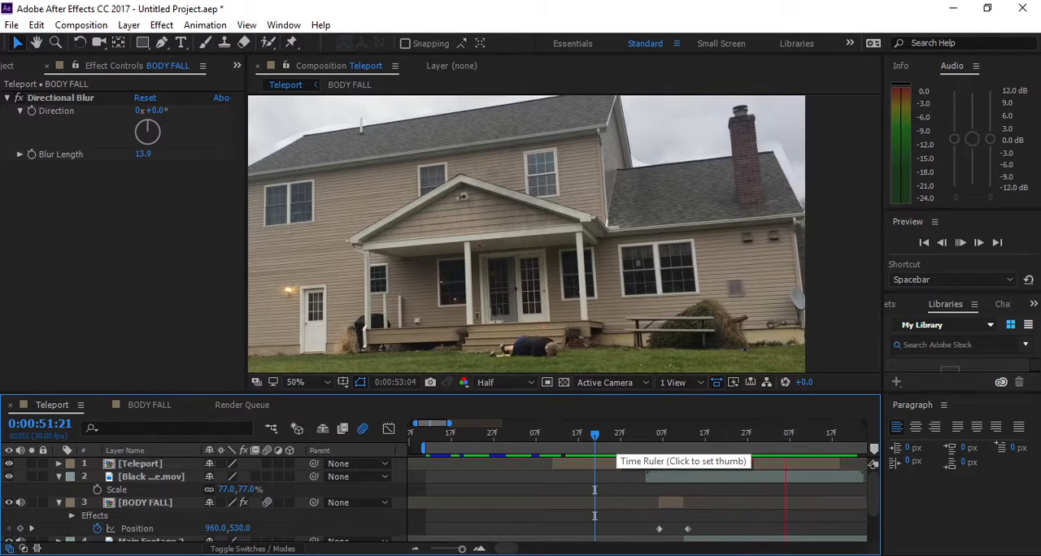
click(612, 435)
key(space)
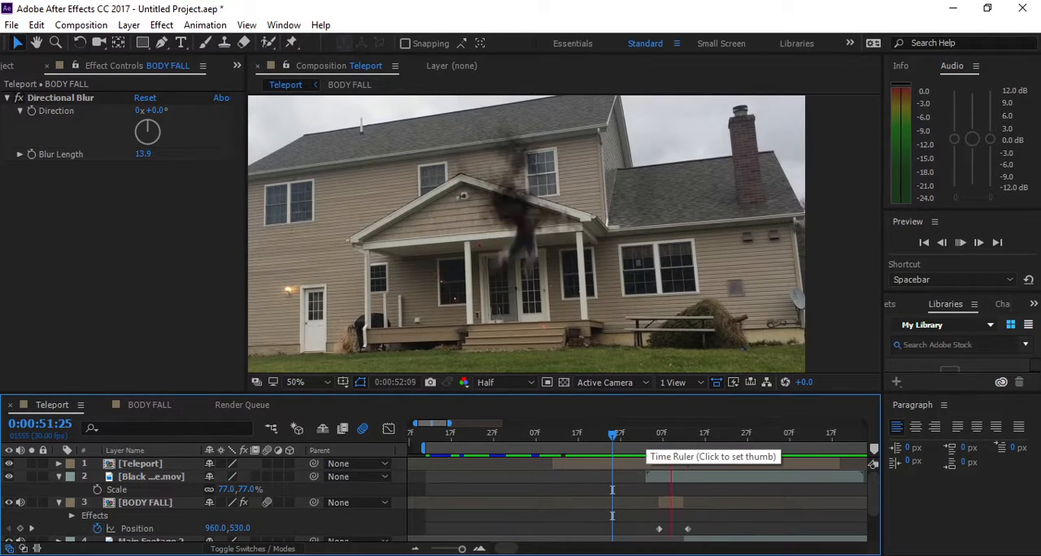
- Set the blur length of the BODY FALL Directional Blur to 7
click(662, 435)
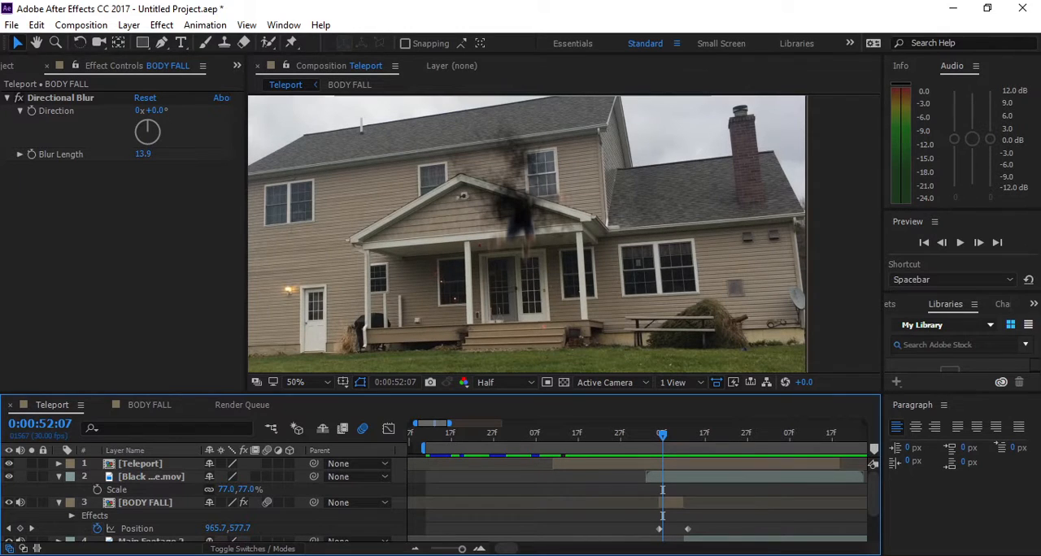
click(143, 154)
text(7)
key(Return)
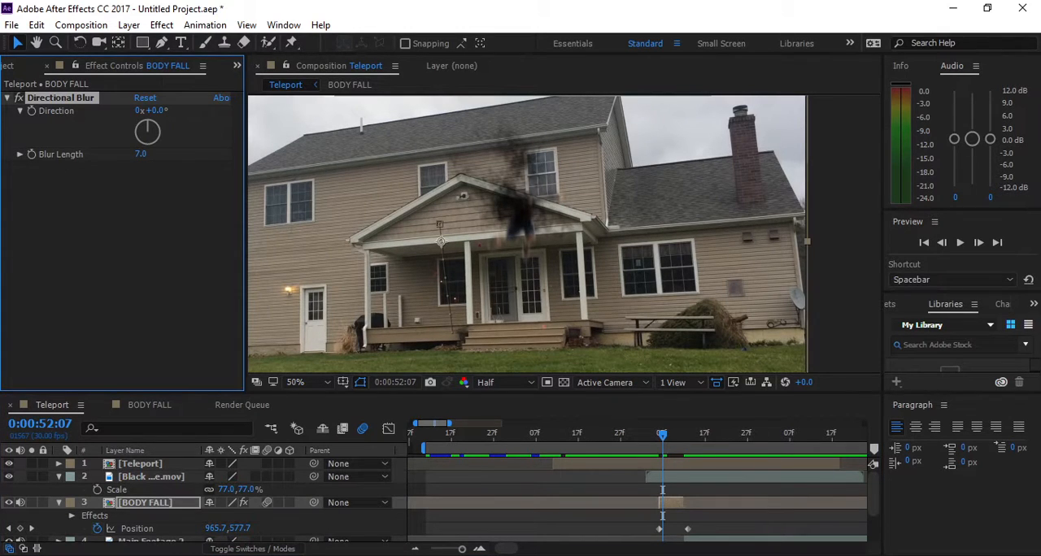
- Return to 0:00:52:06, collapse the properties of the smoke and BODY FALL layers, and show the project items again
mouse_move(662, 435)
mouse_down()
mouse_move(692, 435)
mouse_move(659, 435)
mouse_up()
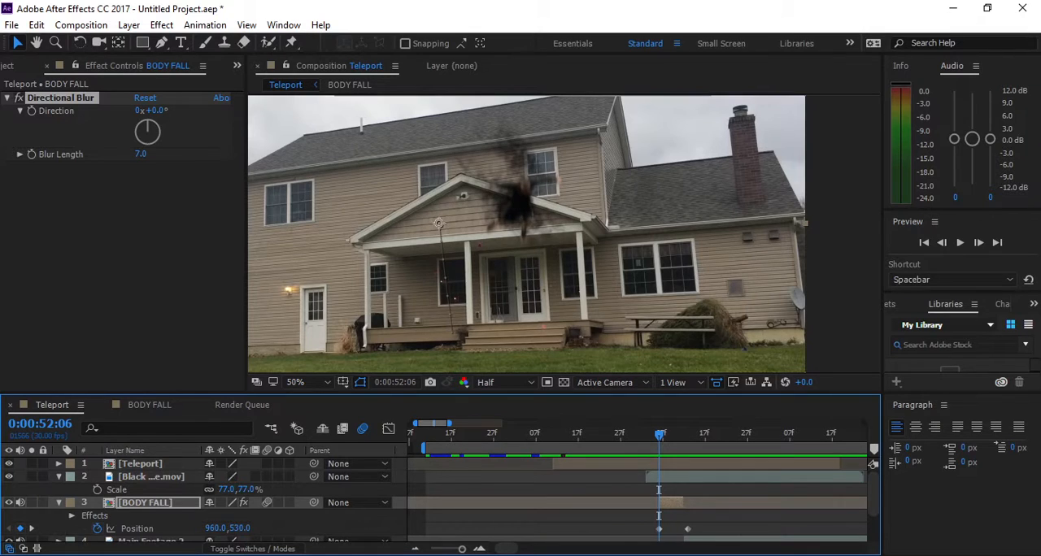
click(59, 477)
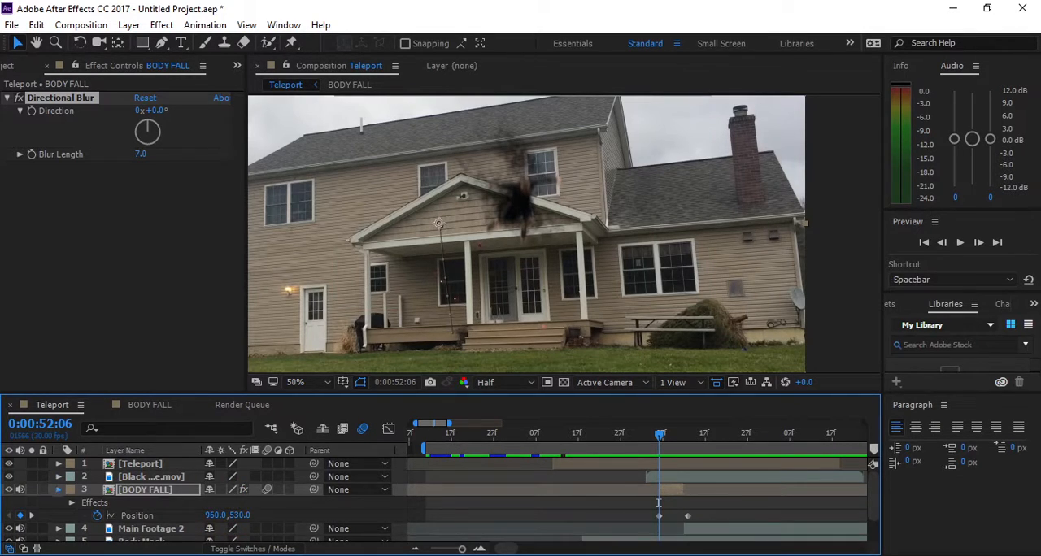
click(58, 490)
click(146, 490)
click(7, 66)
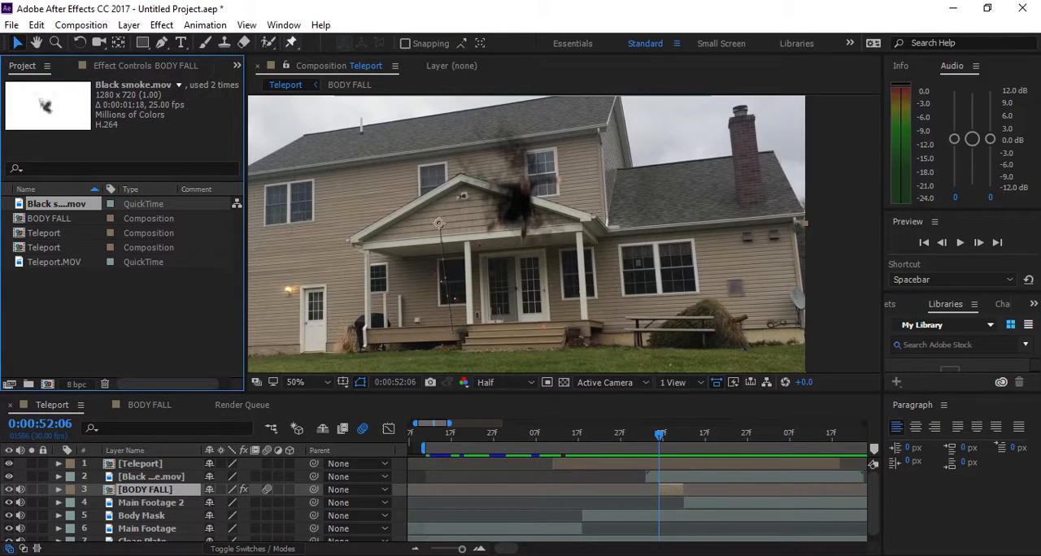
- Solo the BODY FALL layer and place Puppet pins on the figure's head, both hands and both elbows at 0:00:52:06
click(291, 42)
key(period)
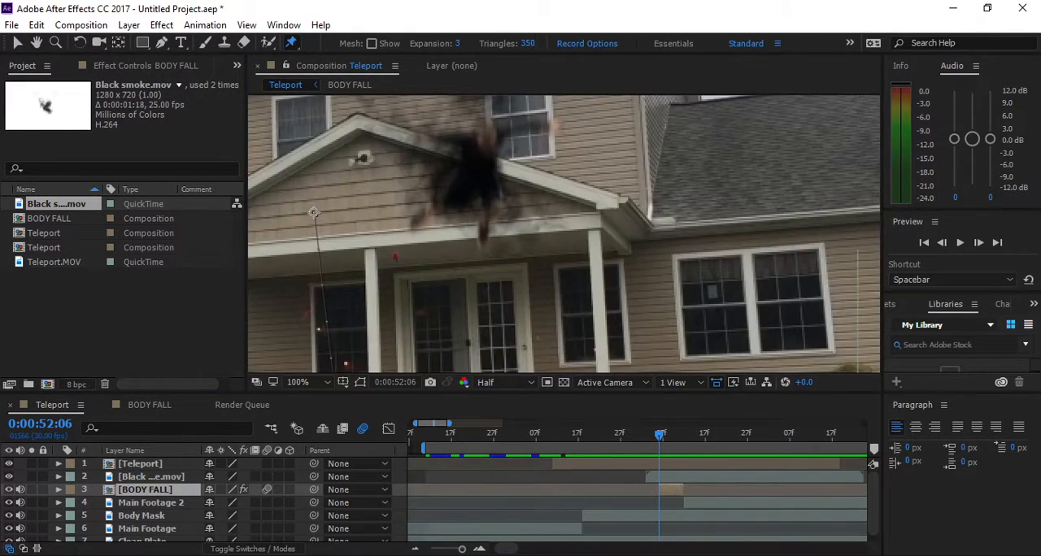
click(32, 490)
key(period)
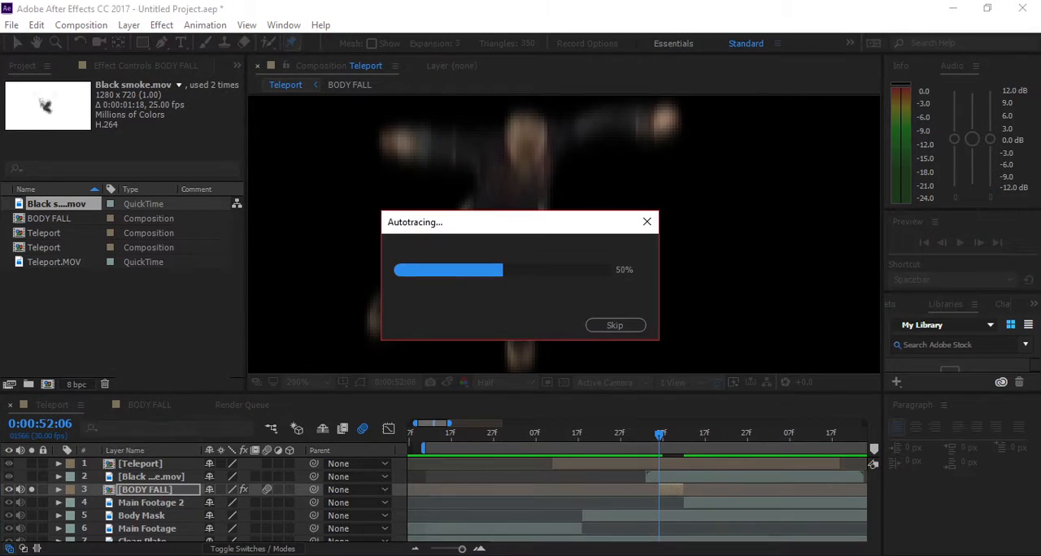
click(529, 140)
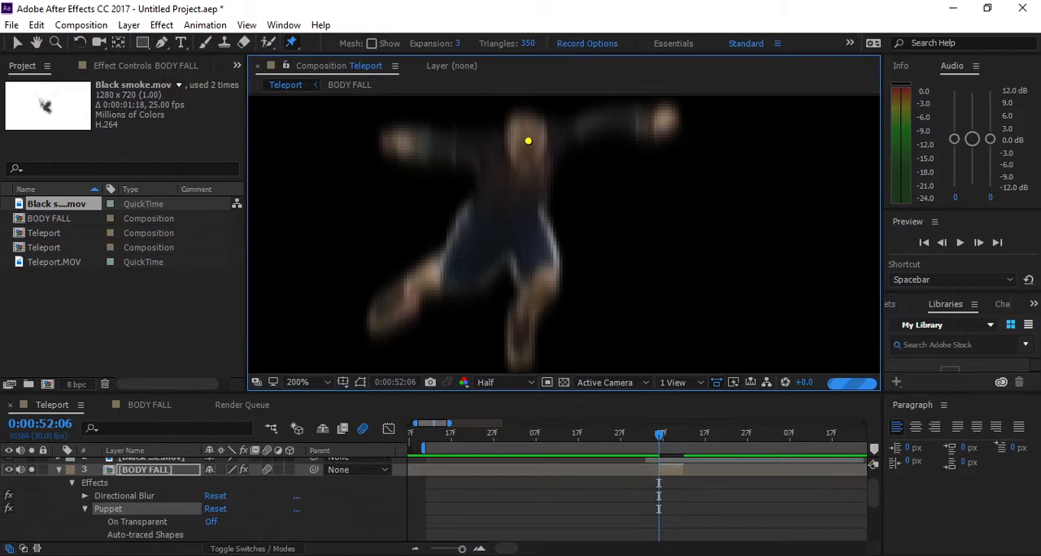
click(403, 143)
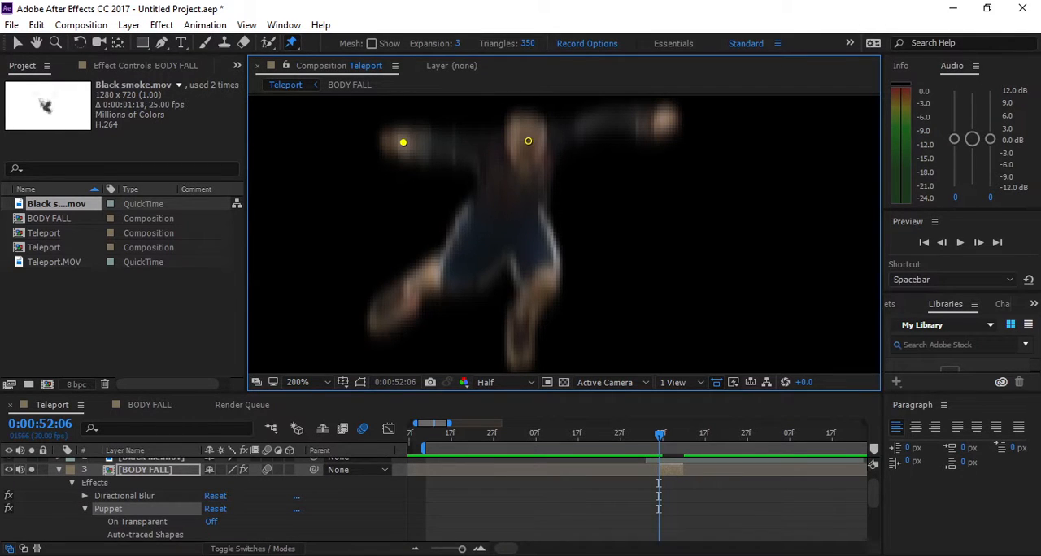
click(668, 118)
click(458, 146)
click(610, 127)
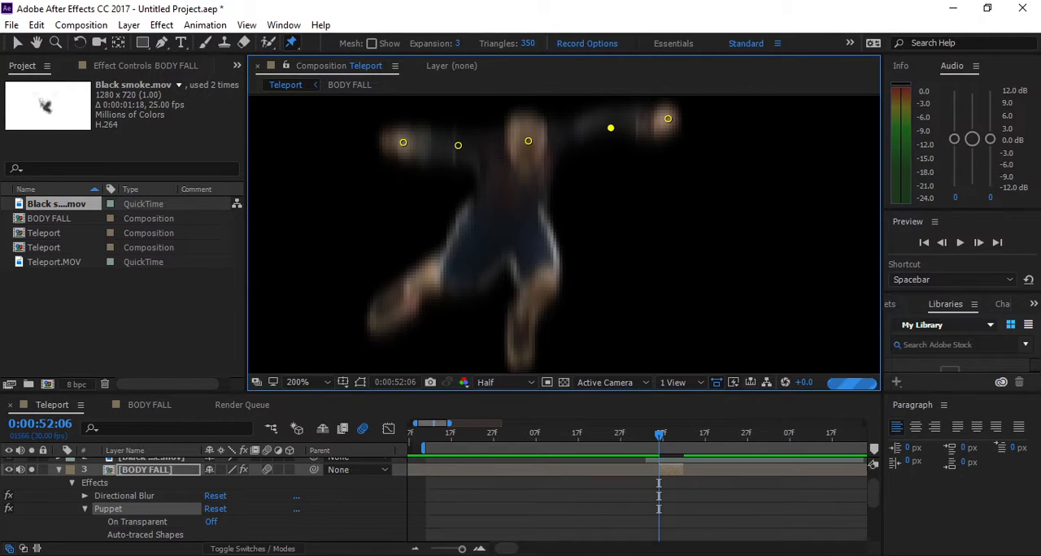
- Add Puppet pins to the figure's waist, both knees and both feet, and turn off the BODY FALL solo
click(514, 216)
click(451, 279)
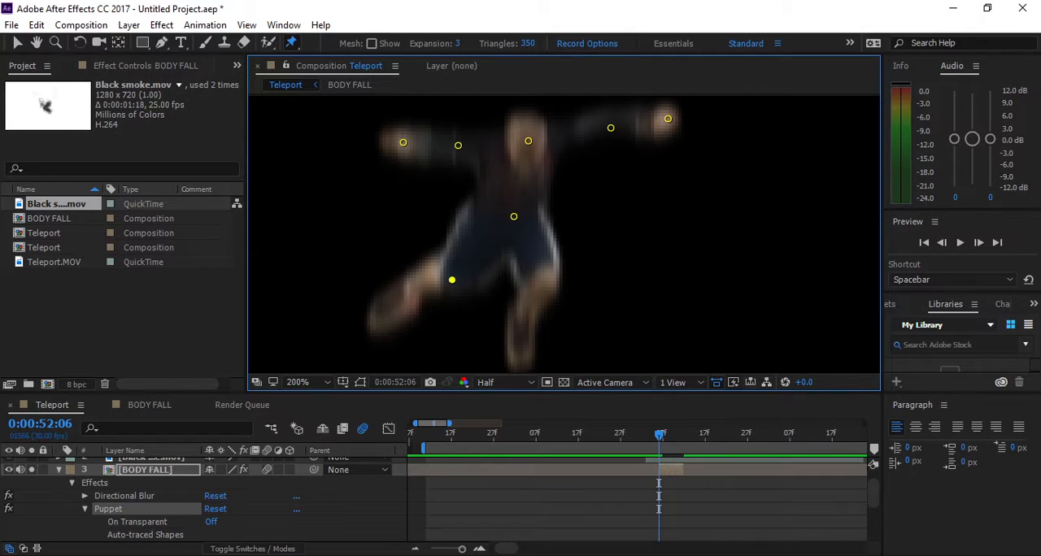
click(384, 320)
click(523, 349)
click(547, 278)
key(v)
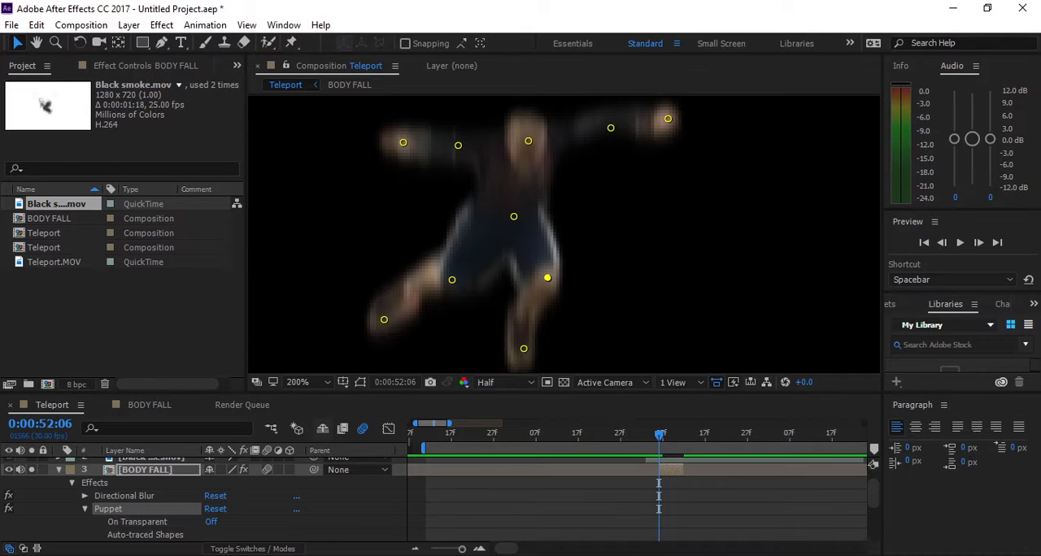
click(31, 470)
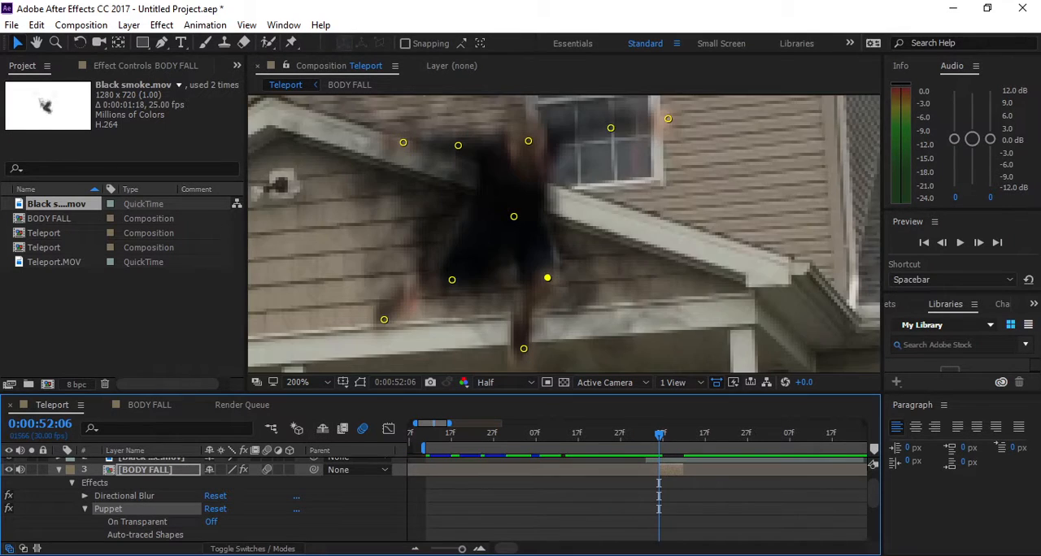
- Expand Mesh 1 and Deform in the BODY FALL Puppet effect to list its pins down to the layer's Position property
scroll(563, 234, down, 1)
drag(561, 268, 520, 225)
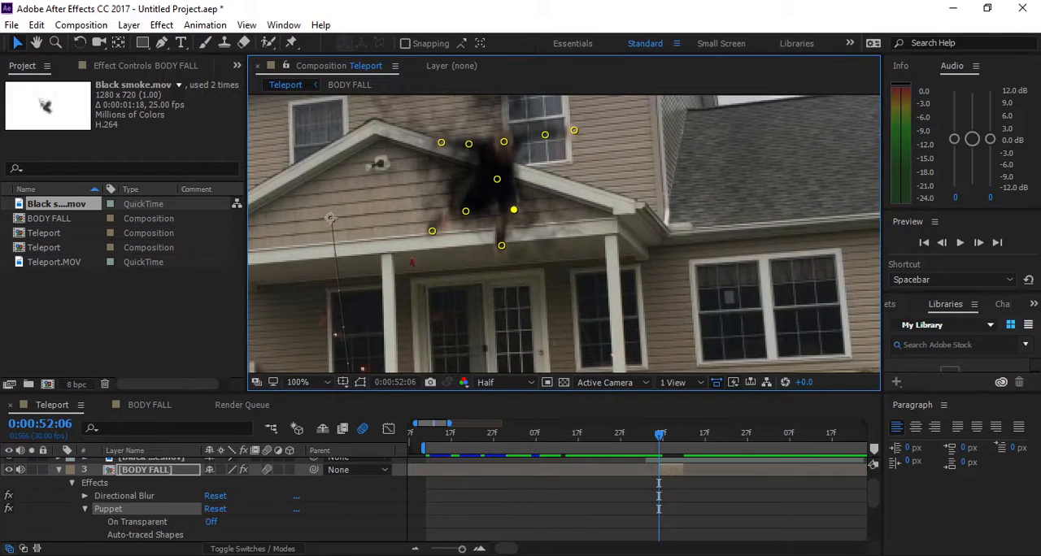
scroll(203, 496, down, 3)
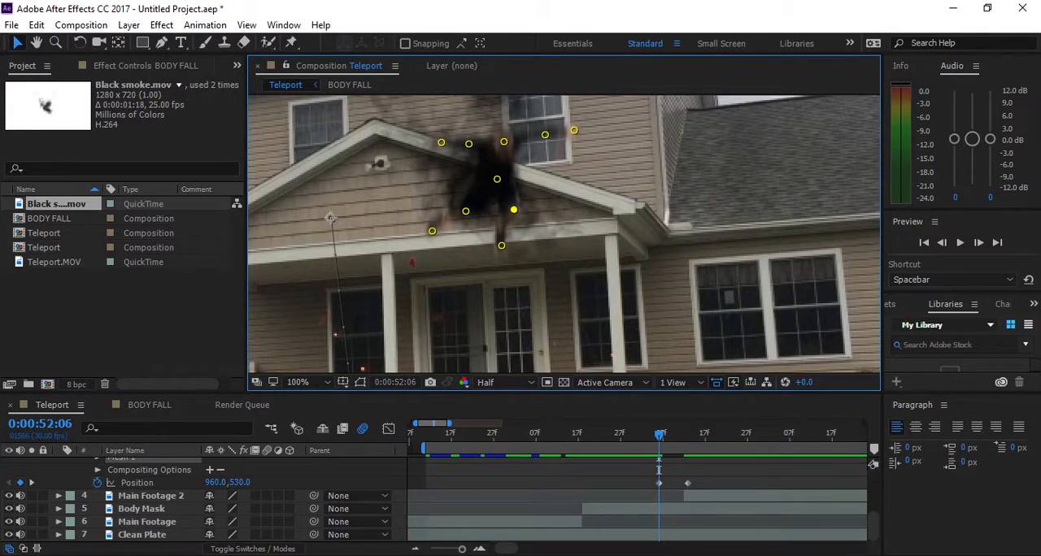
scroll(204, 496, up, 3)
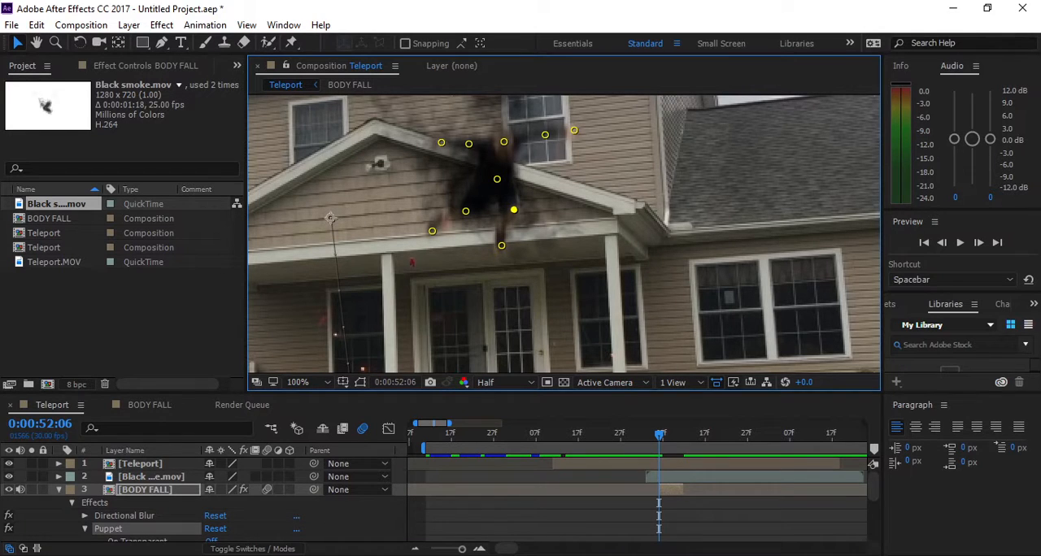
scroll(204, 496, down, 2)
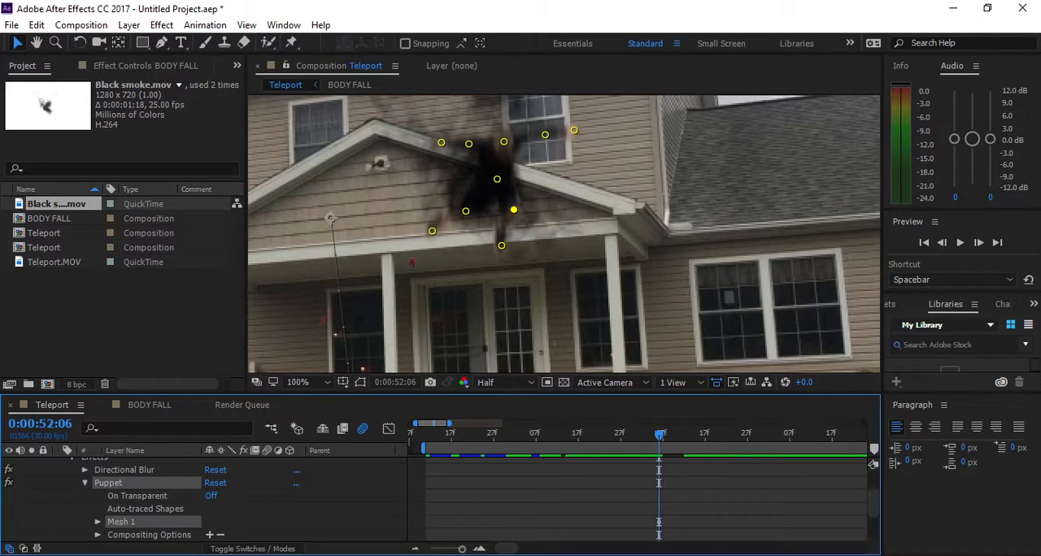
click(98, 522)
scroll(203, 496, down, 3)
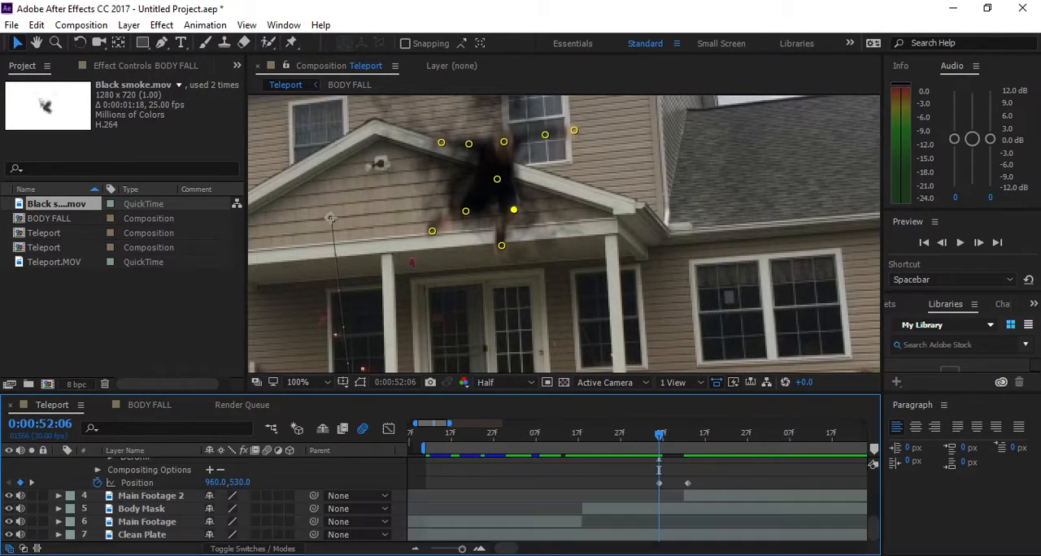
scroll(203, 496, up, 5)
click(84, 529)
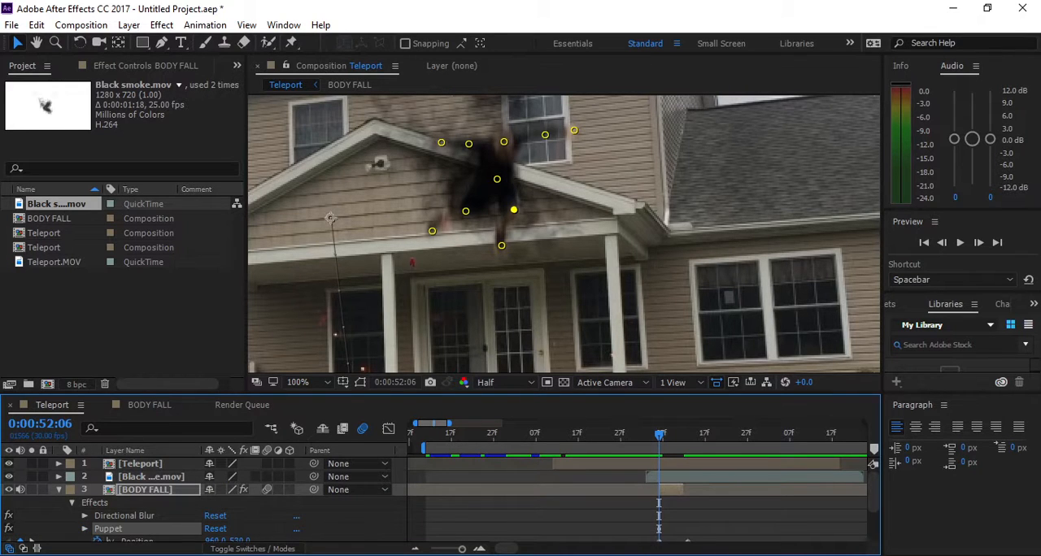
drag(874, 492, 873, 511)
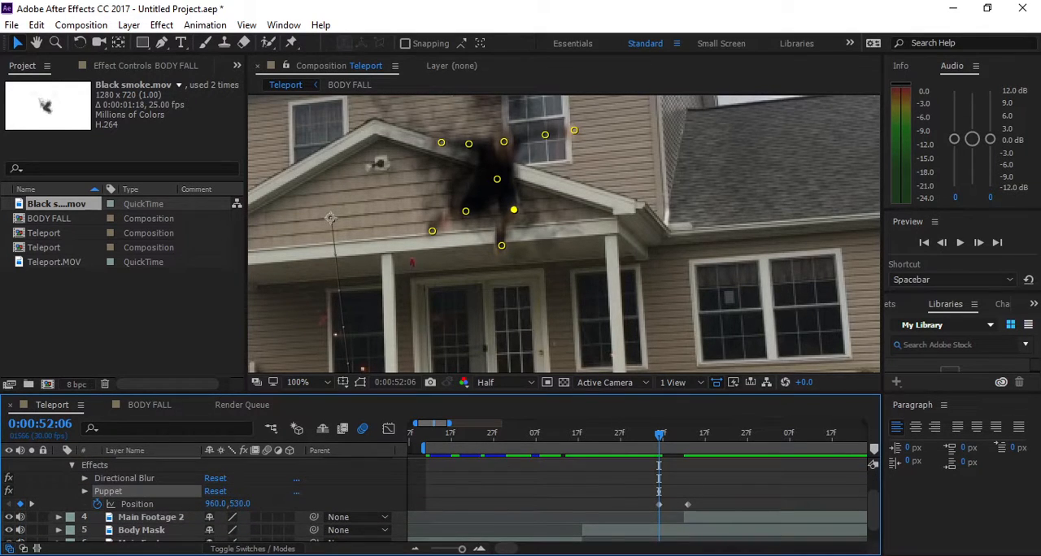
click(85, 491)
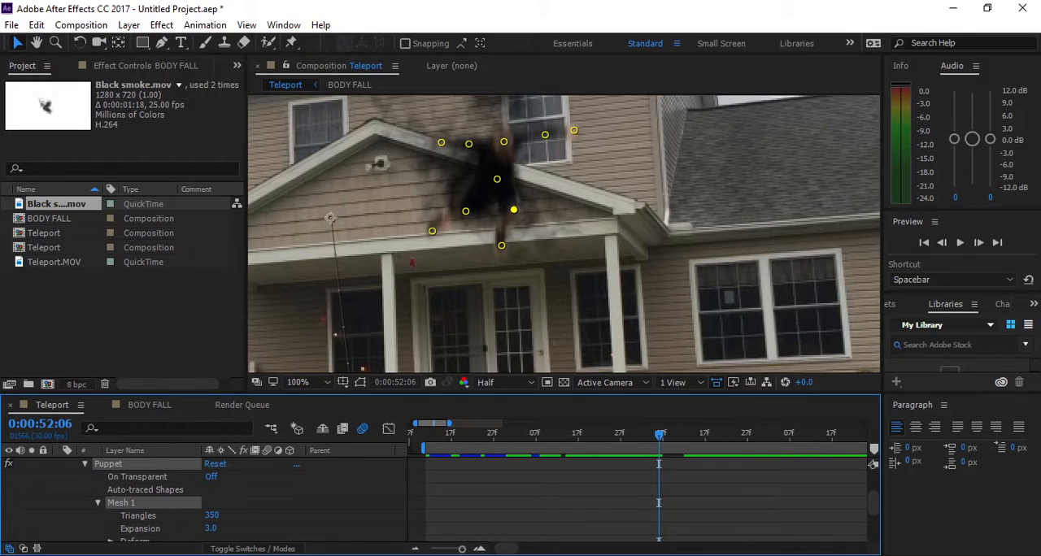
mouse_move(873, 503)
mouse_down()
mouse_move(873, 530)
mouse_move(873, 515)
mouse_up()
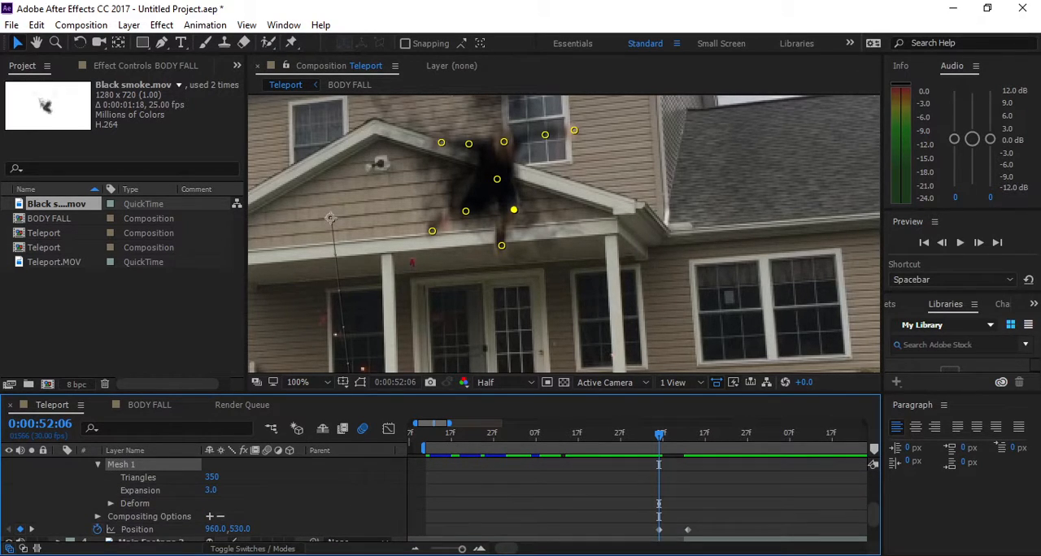
click(98, 516)
click(111, 503)
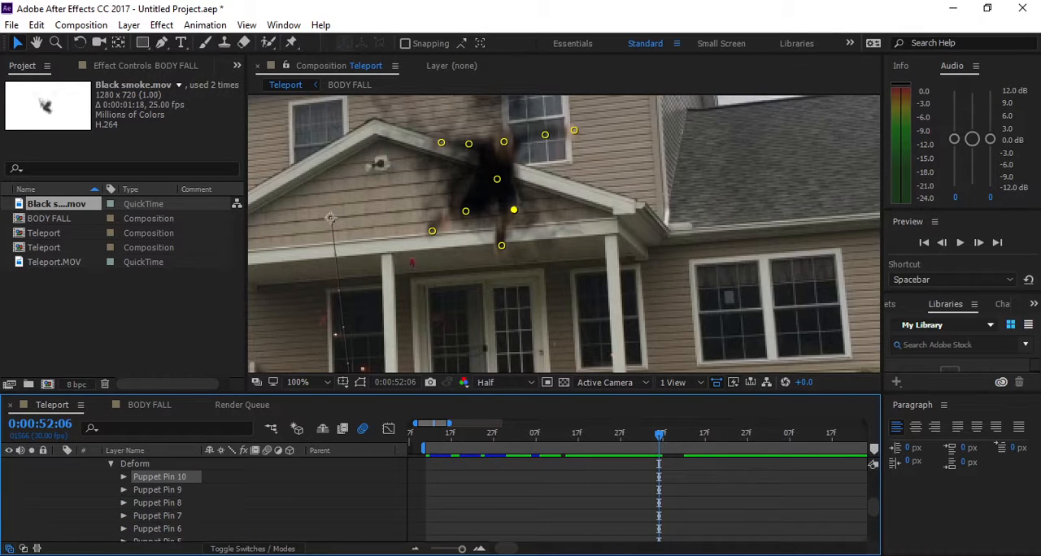
mouse_move(874, 508)
mouse_down()
mouse_move(874, 498)
mouse_move(874, 524)
mouse_move(873, 494)
mouse_move(873, 526)
mouse_up()
- Compare the falling figure's pose at 0:00:52:11 with the body's landing pose at 0:00:52:12
key(Page_Down)
key(Page_Down)
key(Page_Down)
key(Page_Down)
key(Page_Down)
key(Page_Down)
key(Page_Down)
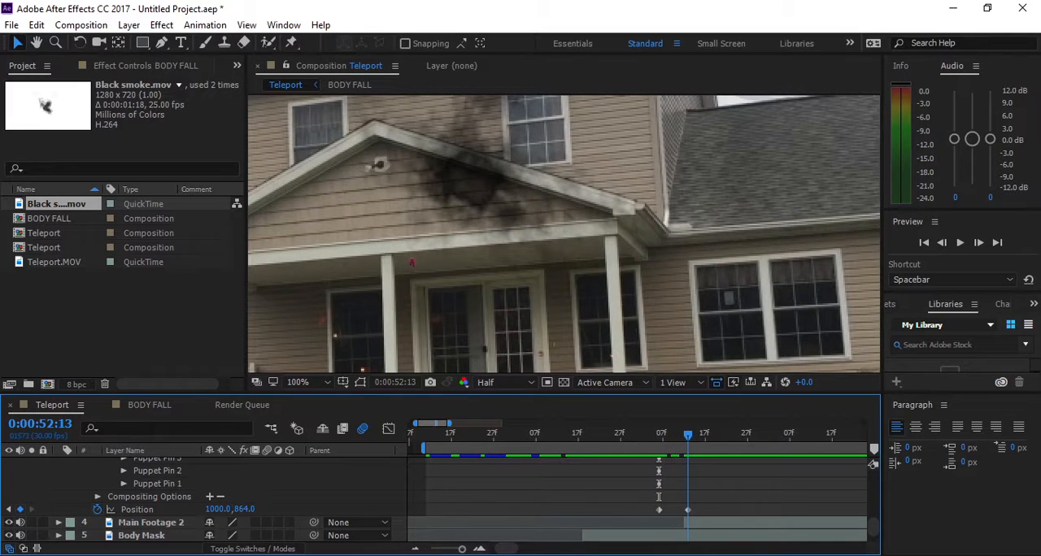
scroll(562, 235, down, 1)
scroll(563, 234, up, 3)
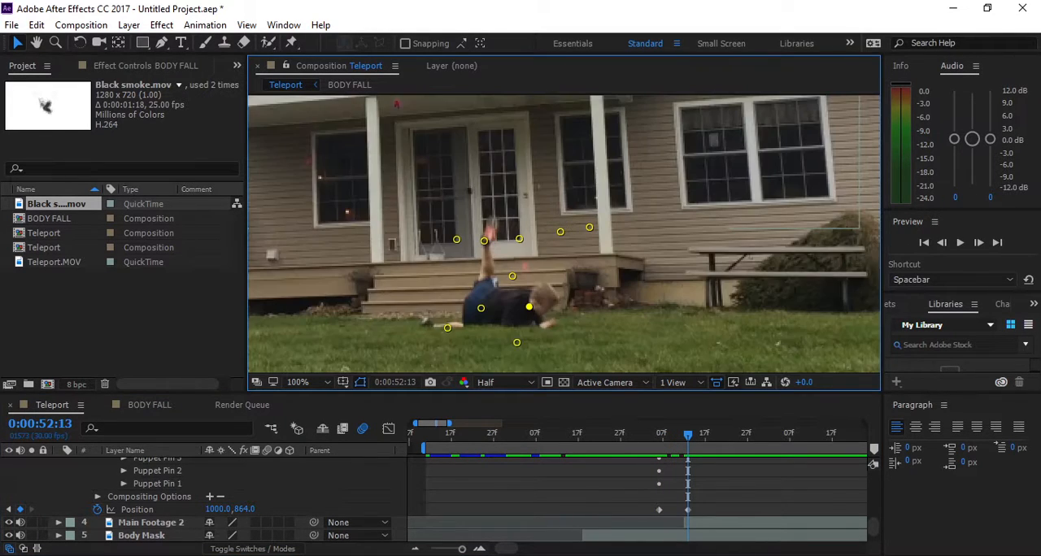
key(Page_Up)
key(Page_Up)
key(Page_Down)
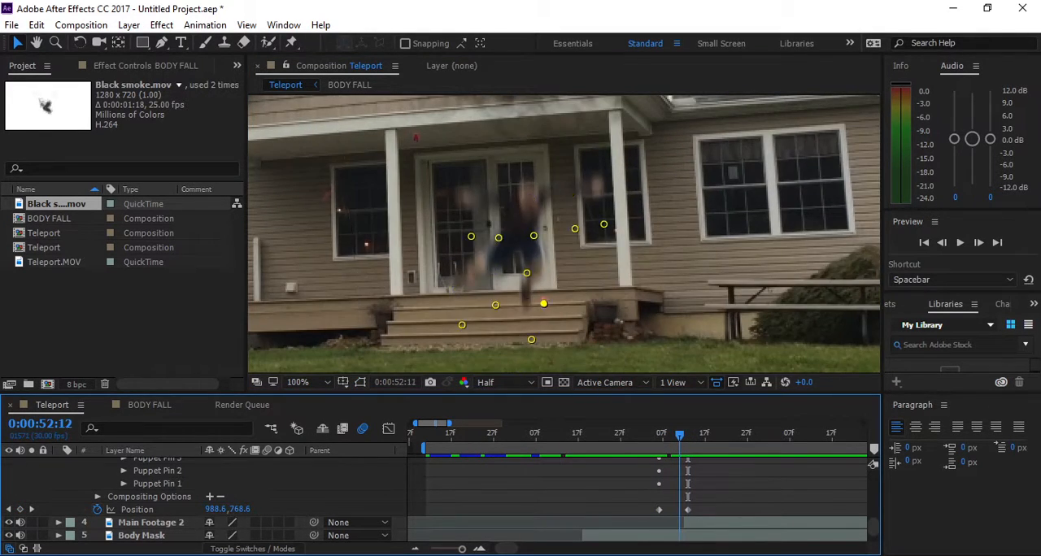
key(Page_Up)
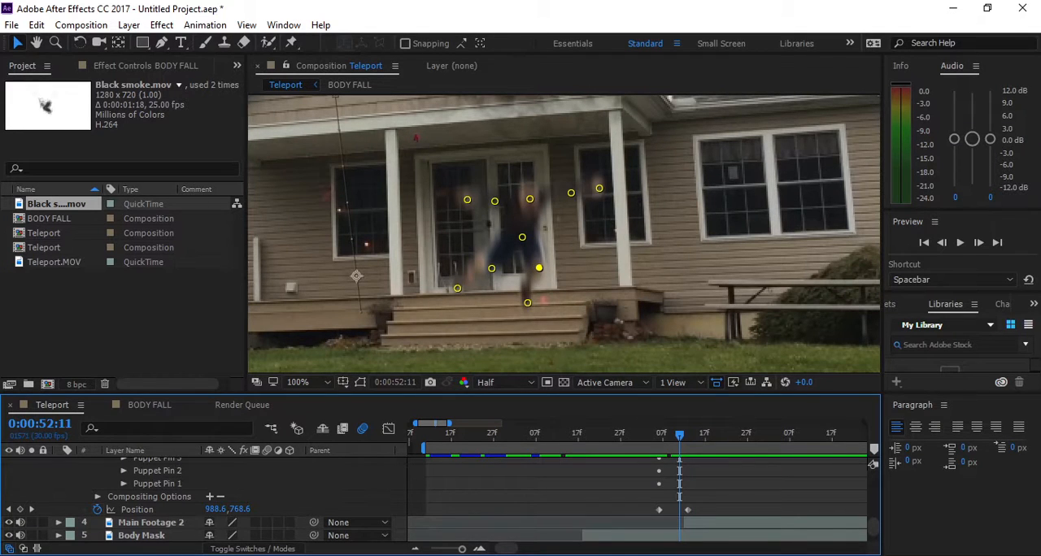
key(Page_Down)
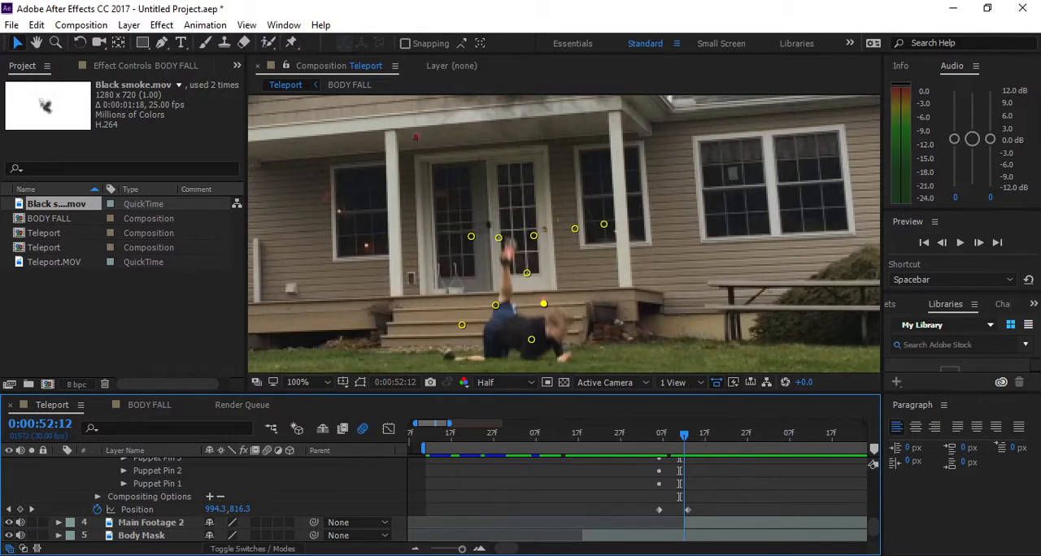
key(Page_Down)
key(Page_Up)
key(Page_Up)
key(Page_Down)
key(Page_Up)
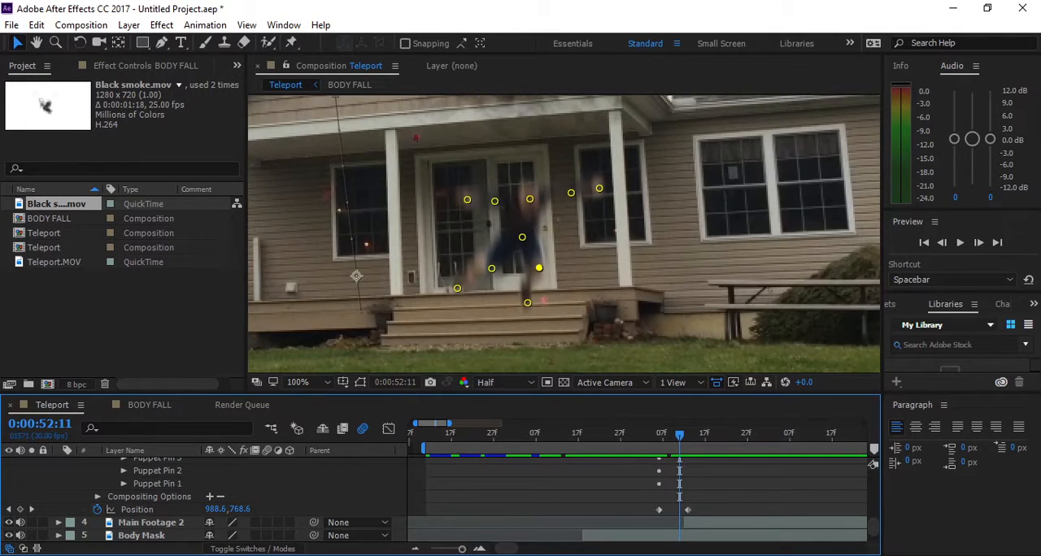
key(Page_Down)
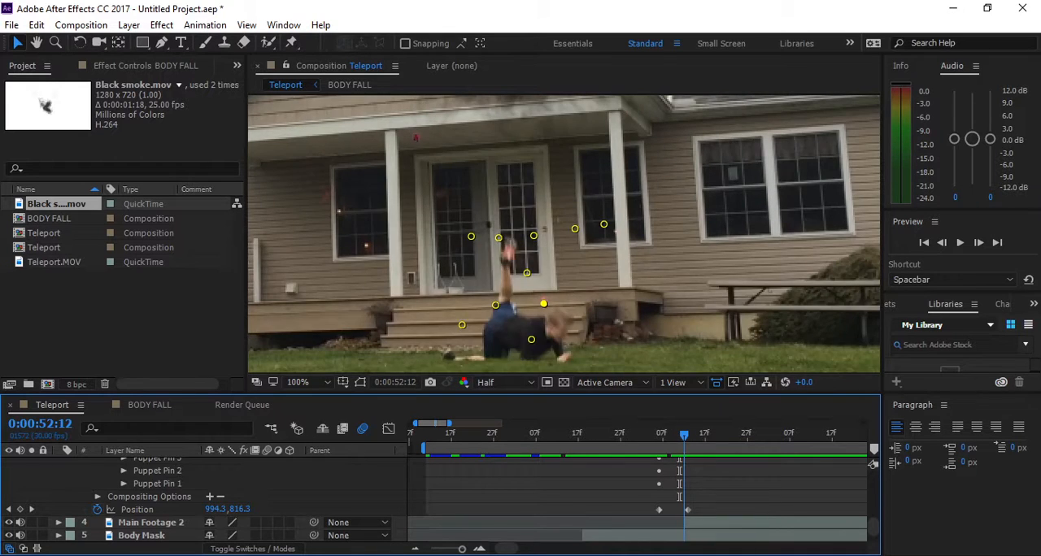
key(Page_Up)
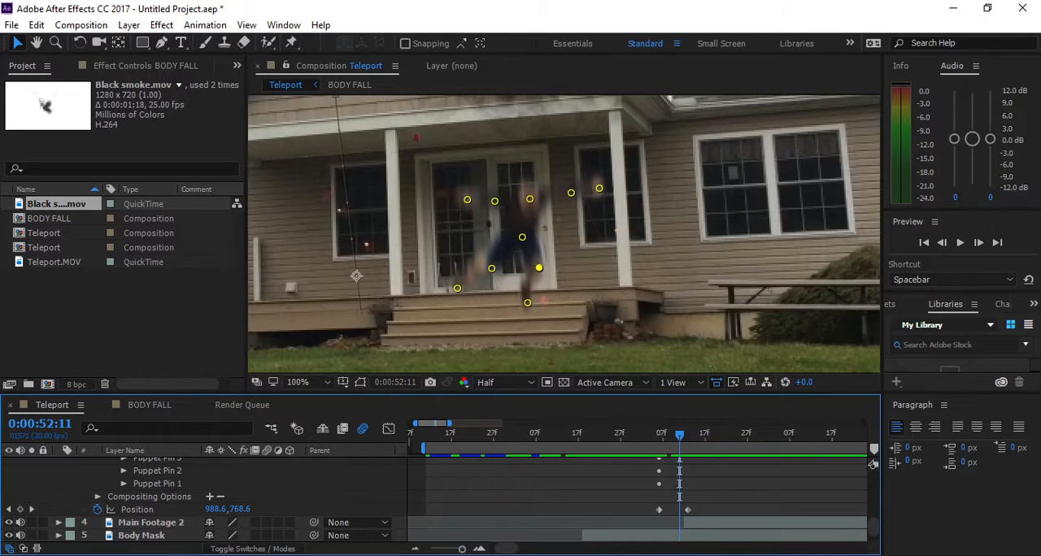
- At 0:00:52:11, raise the left-hand foot pin, shift its knee outward, lower both hand pins and the right-hand elbow pin, and check against 0:00:52:12
drag(457, 288, 449, 236)
drag(492, 268, 474, 277)
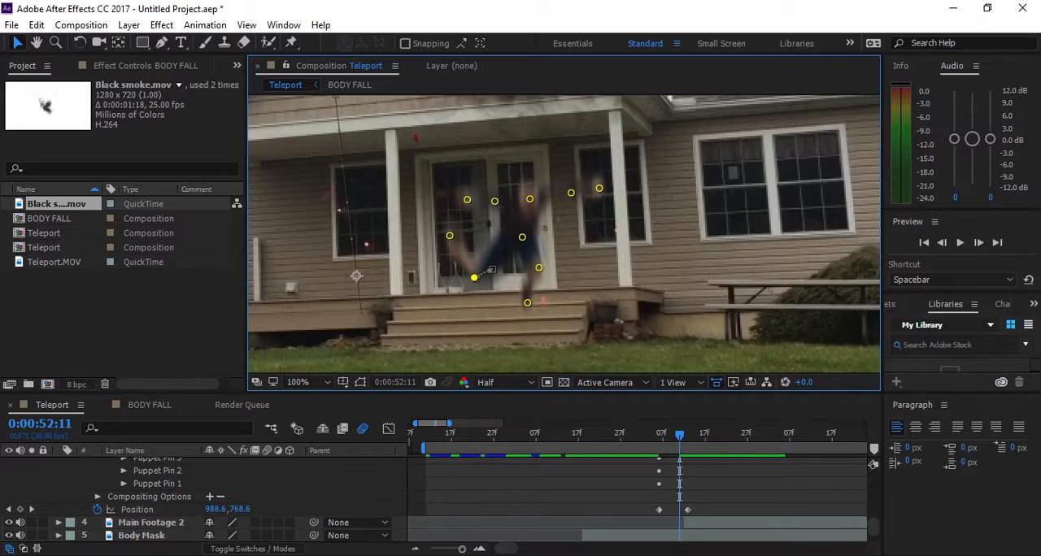
drag(468, 200, 484, 234)
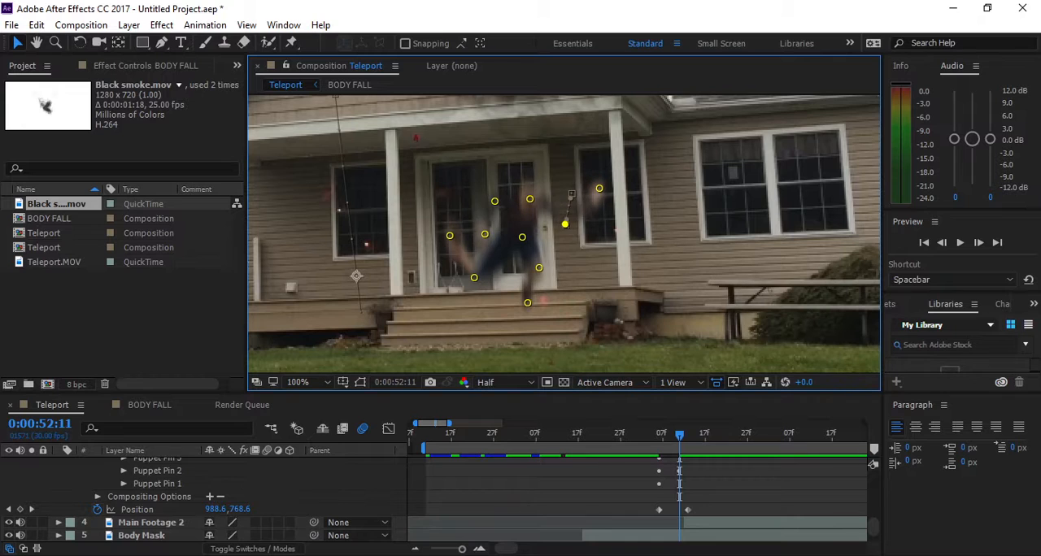
drag(599, 210, 566, 242)
key(Page_Down)
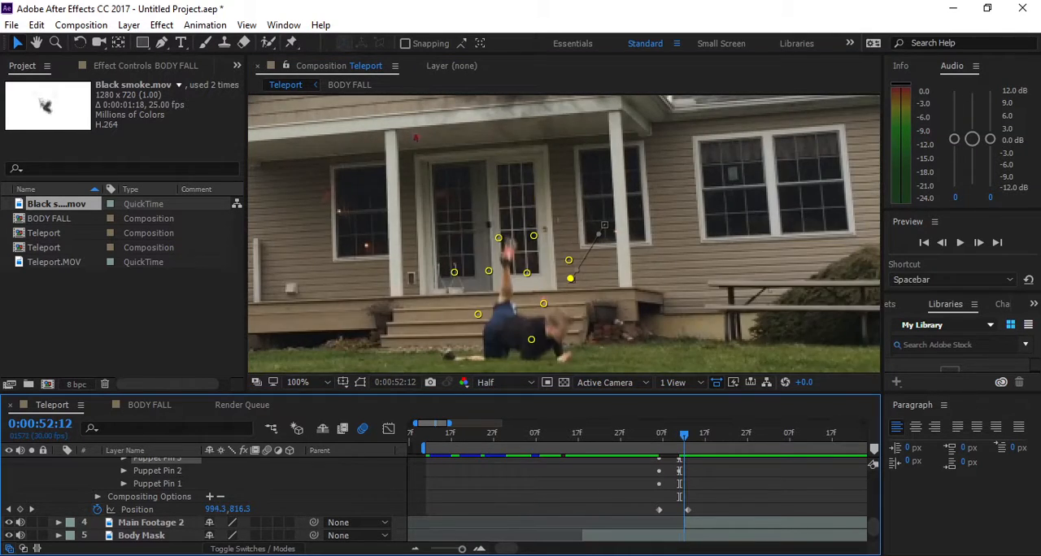
key(Page_Up)
- At 0:00:52:11, raise the left-hand hand pin above the head, lower its elbow pin, and pull the lower foot pin up toward the body
drag(485, 234, 489, 161)
drag(495, 201, 510, 224)
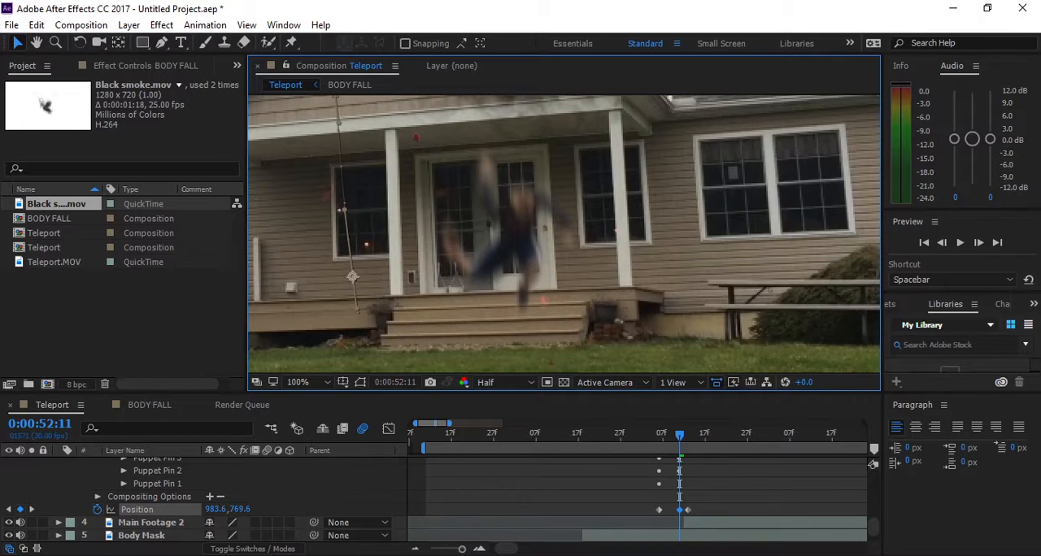
key(ctrl+z)
click(527, 302)
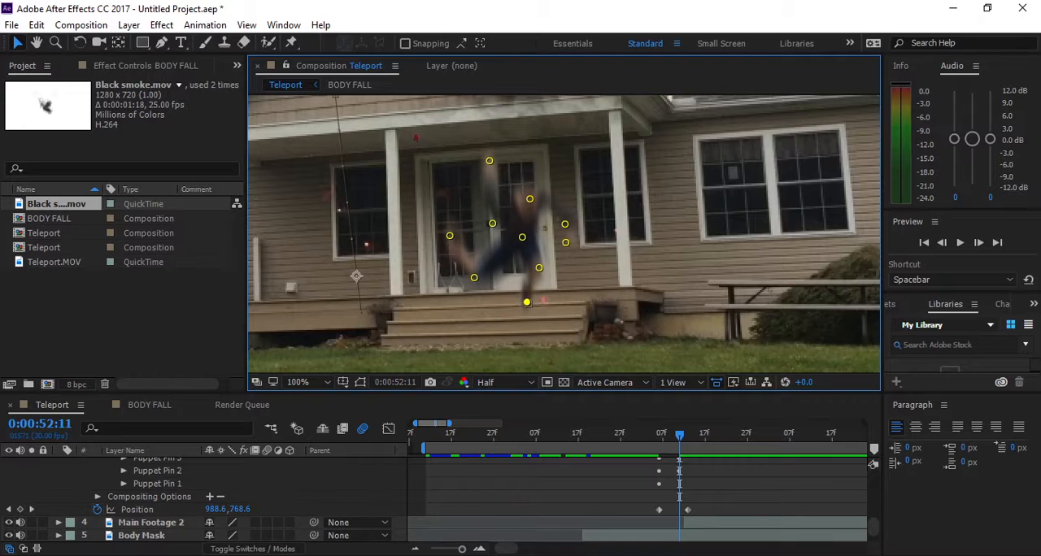
key(Page_Down)
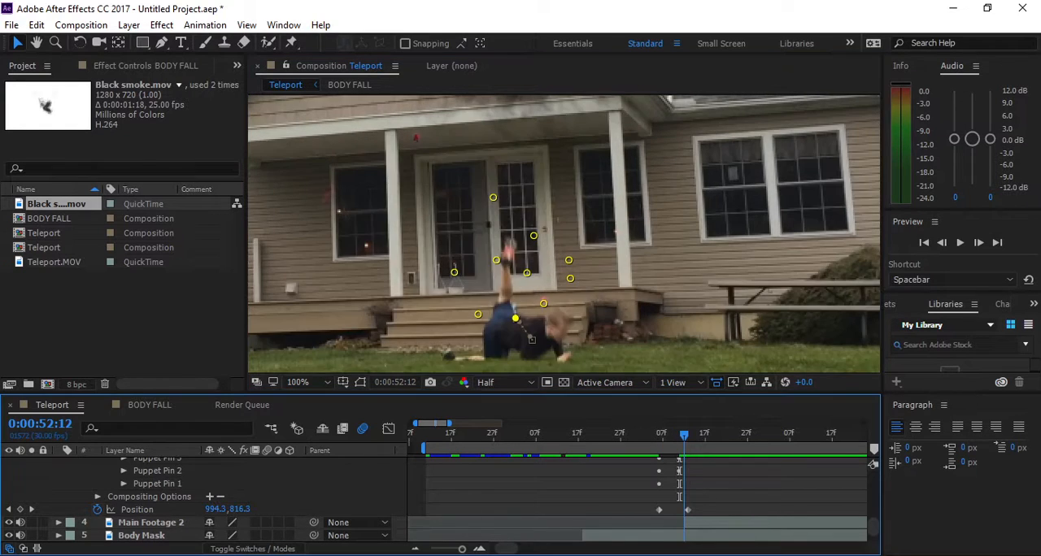
key(Page_Up)
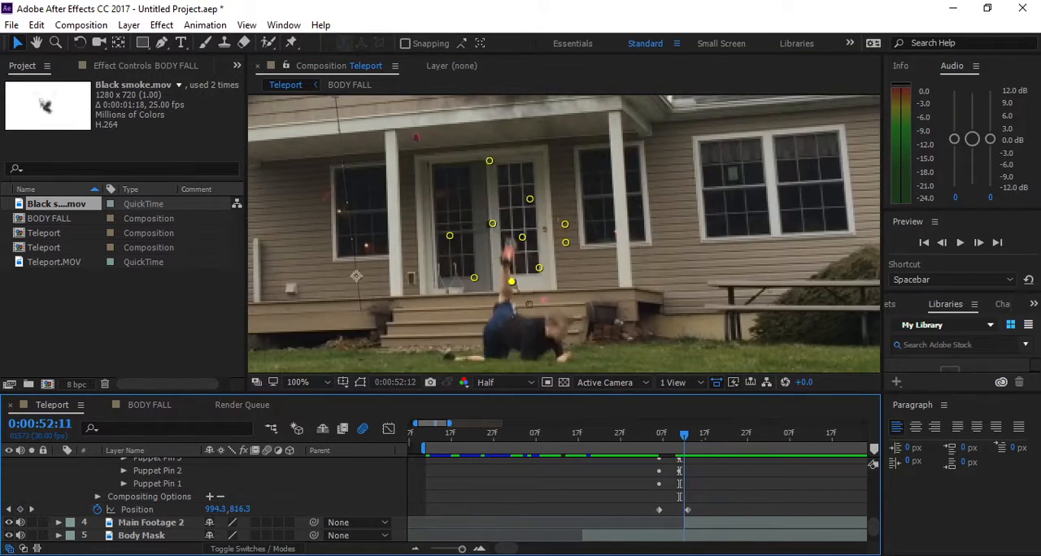
- Go back to 0:00:52:04, before the figure appears, and view the house and smoke at 50%
key(Page_Up)
key(Page_Up)
key(Page_Up)
key(Page_Up)
key(Page_Up)
key(Page_Up)
key(Page_Up)
scroll(563, 234, down, 3)
click(528, 335)
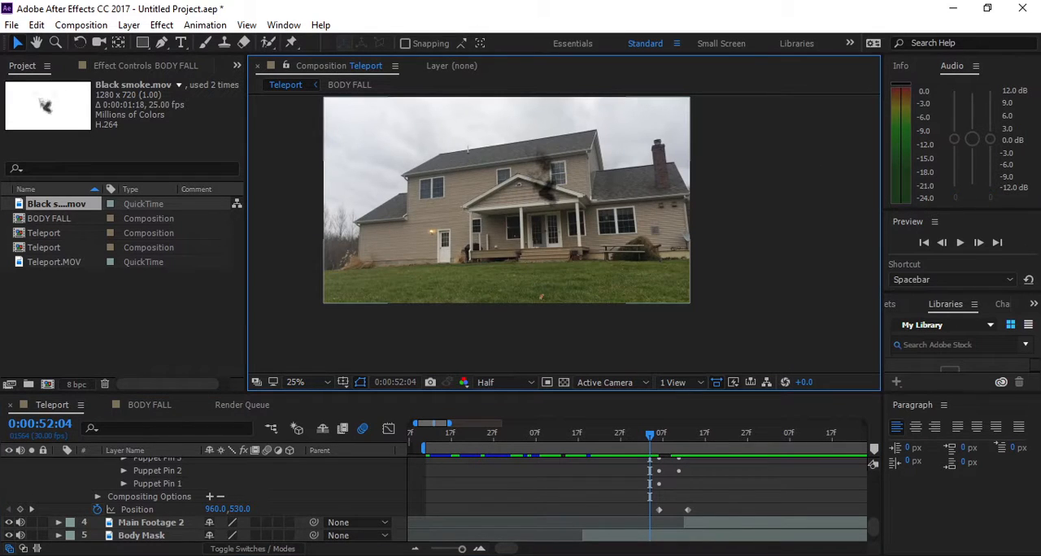
scroll(515, 179, up, 2)
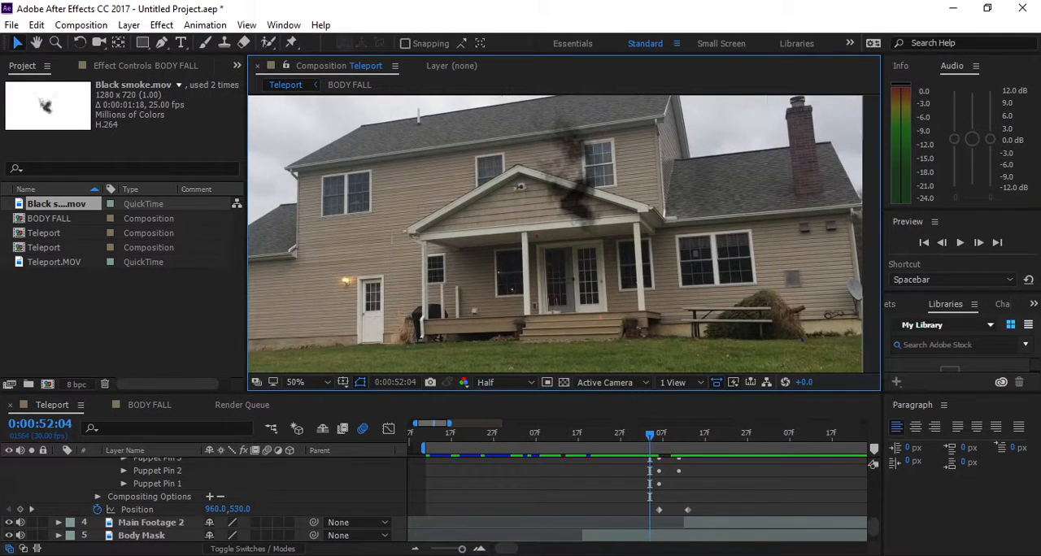
- Collapse the BODY FALL layer's properties and preview the smoke and fall from 0:00:52:00
scroll(203, 496, up, 5)
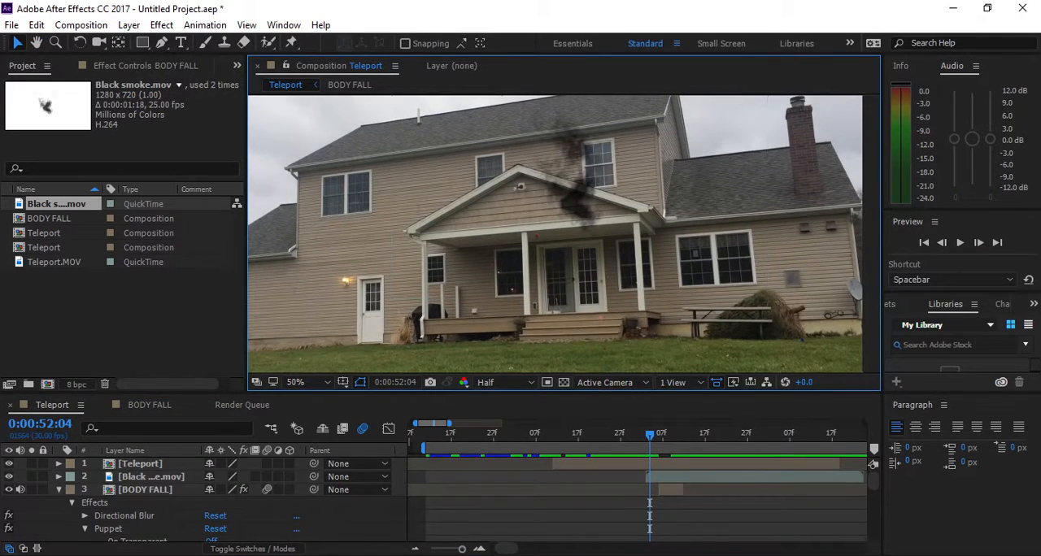
click(58, 489)
key(Page_Up)
key(Page_Up)
key(Page_Up)
key(Page_Up)
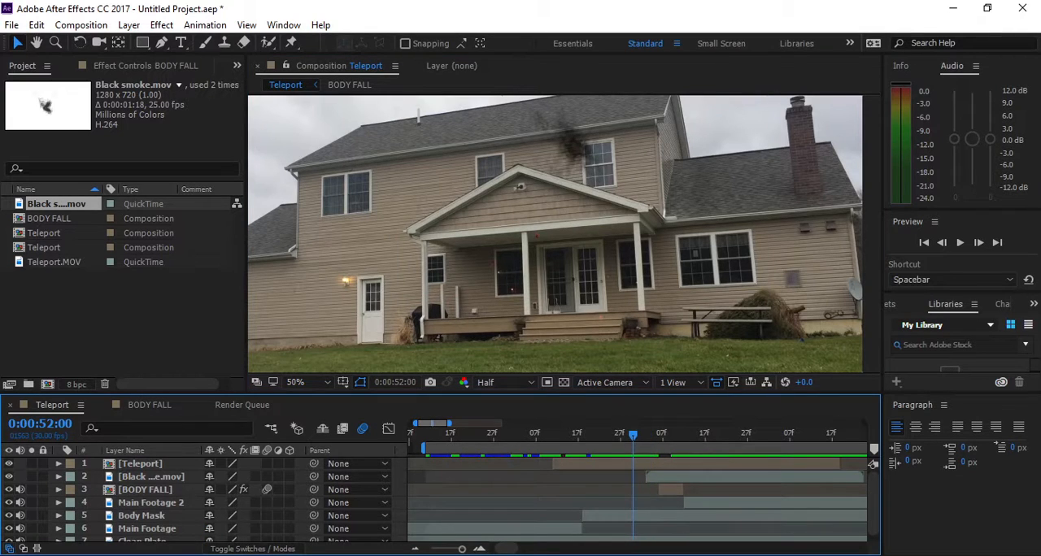
click(871, 235)
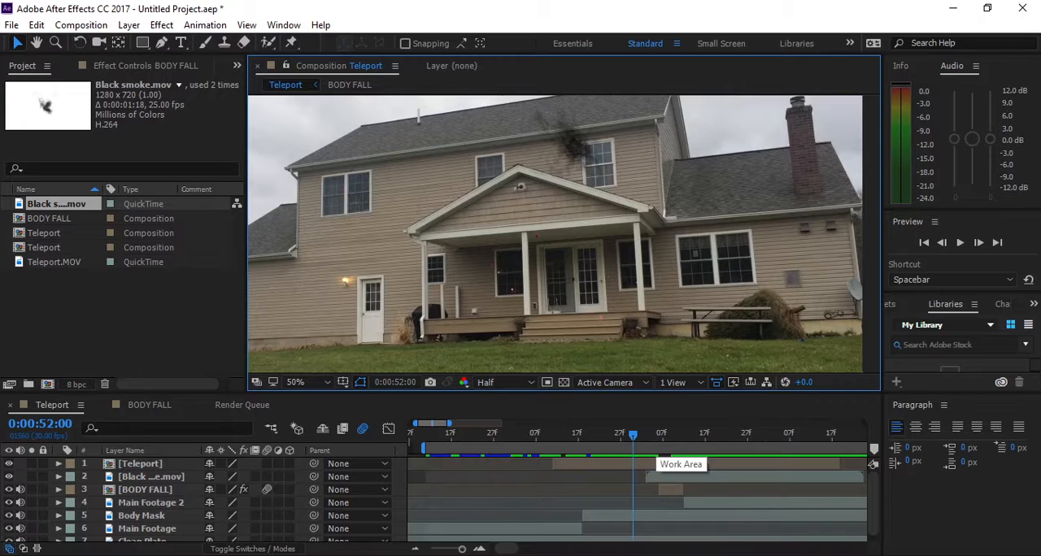
click(634, 453)
key(space)
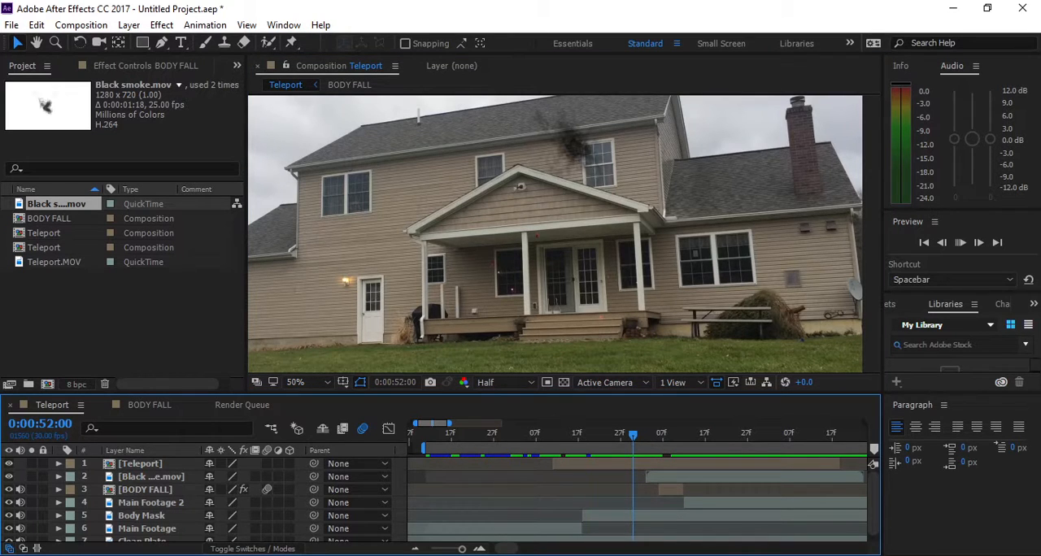
- Extend the end of the BODY FALL layer by one frame to overlap the start of Main Footage 2, and check the following frame
click(684, 435)
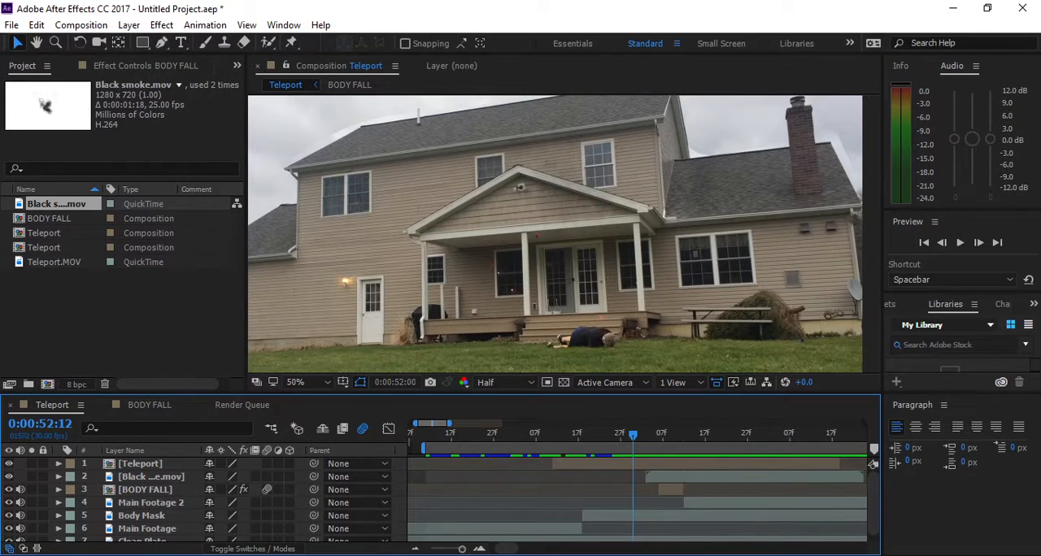
mouse_move(683, 435)
mouse_down()
mouse_move(662, 435)
mouse_move(696, 435)
mouse_move(680, 435)
mouse_up()
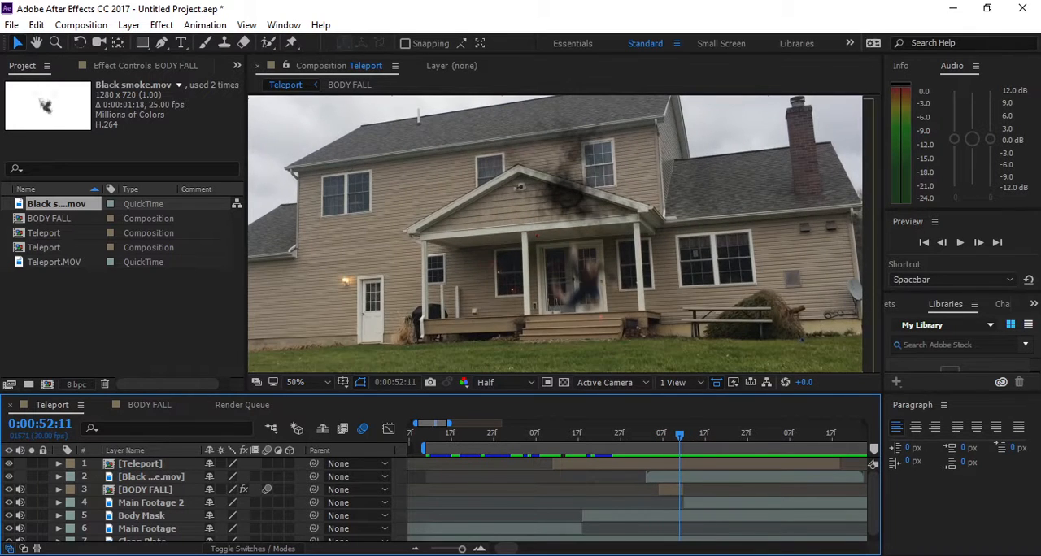
drag(683, 490, 687, 490)
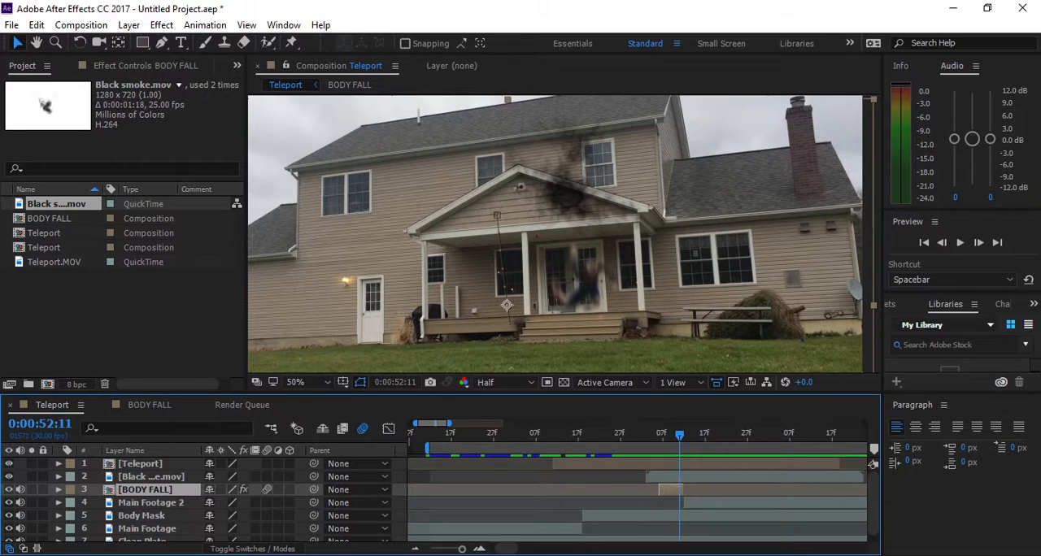
drag(680, 435, 684, 435)
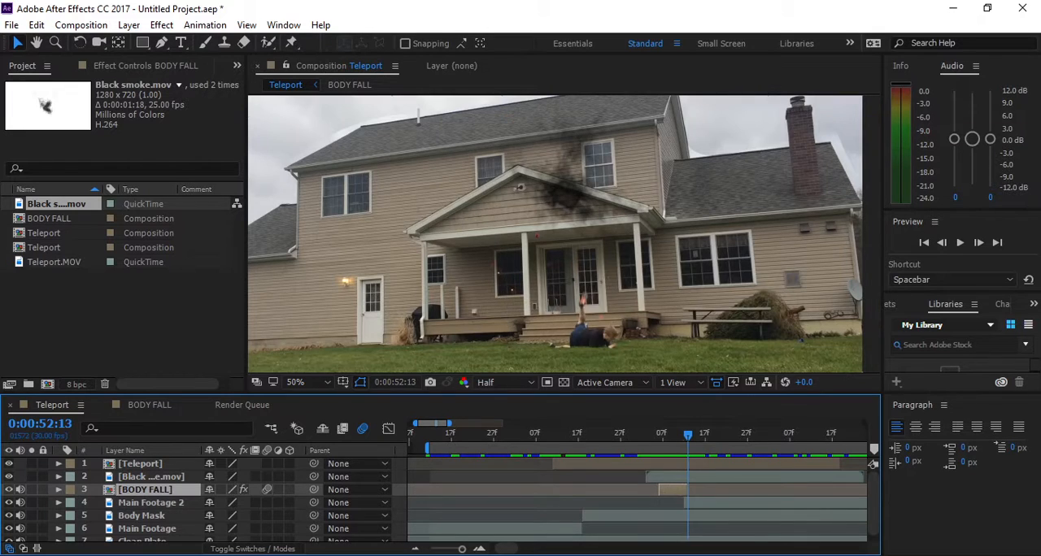
- Preview the jump, smoke and fall from 0:00:51:15, and replay the fall from 0:00:52:03
drag(684, 435, 570, 435)
click(872, 236)
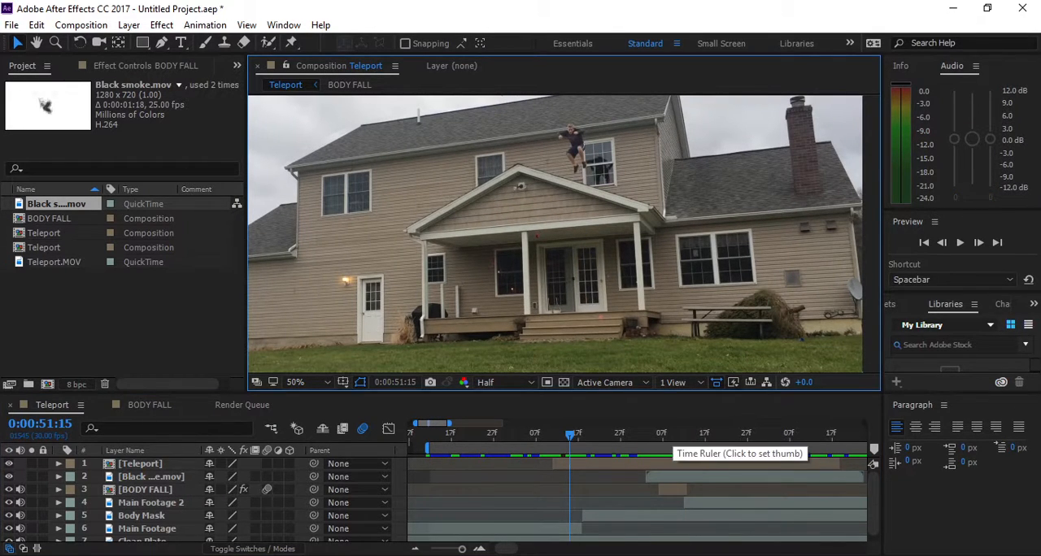
click(641, 439)
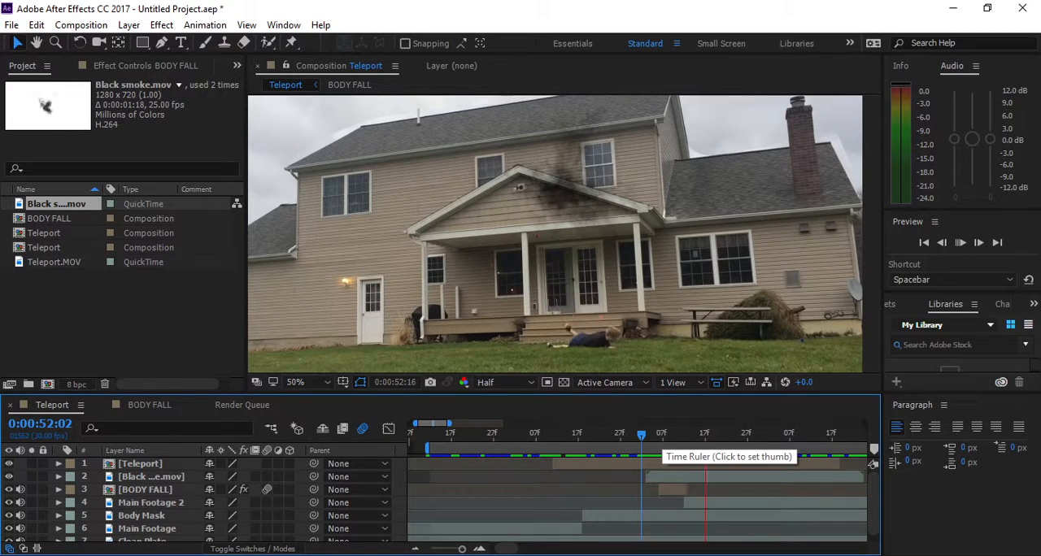
click(650, 439)
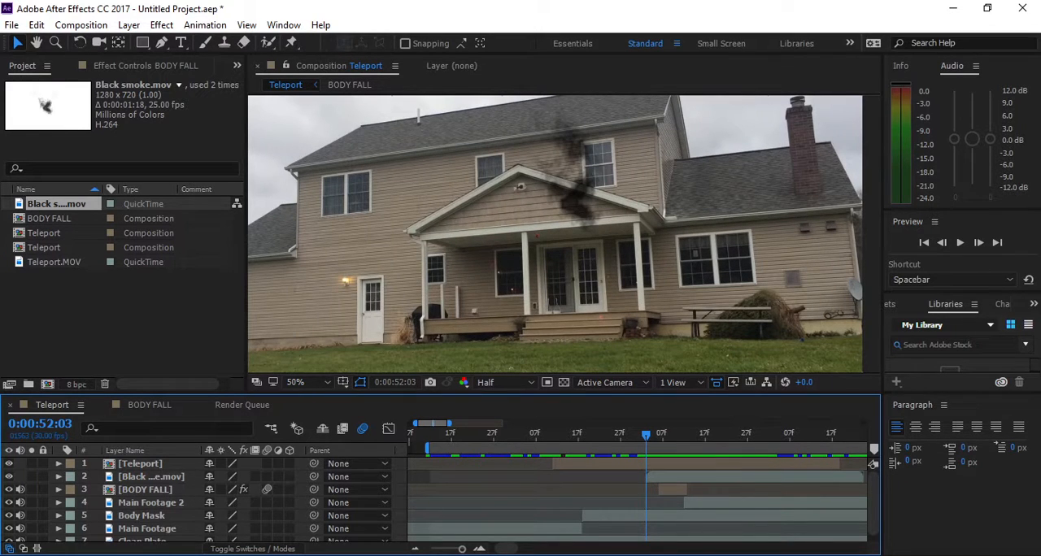
key(space)
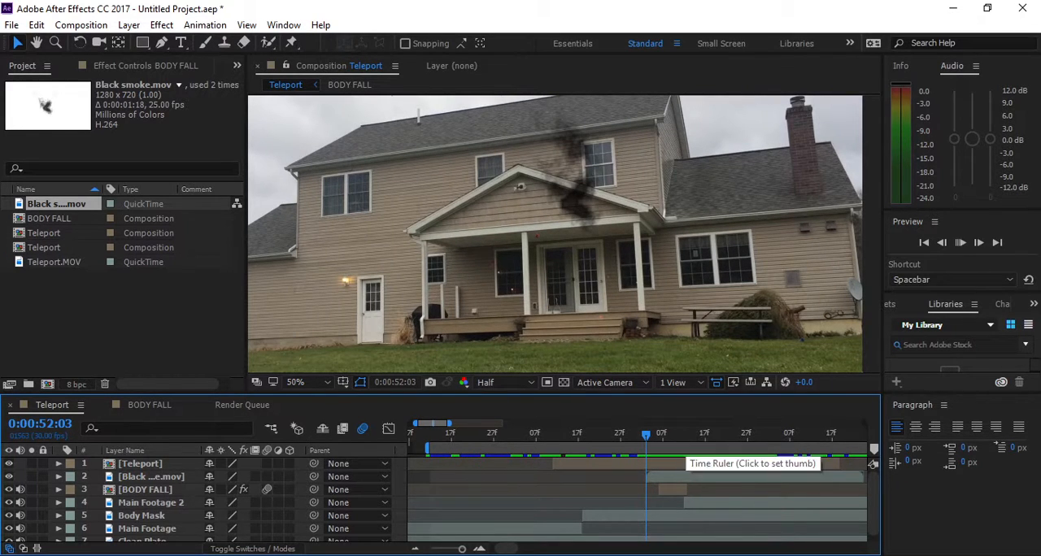
key(space)
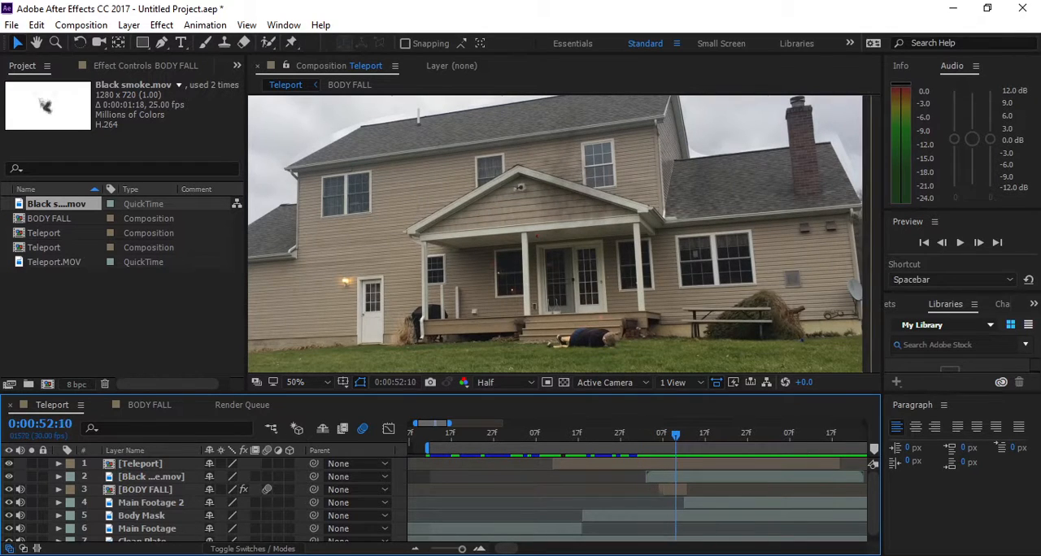
- Examine the overlap of the falling figure and landing body at 0:00:52:12, and view the whole frame at 25%
drag(676, 437, 684, 437)
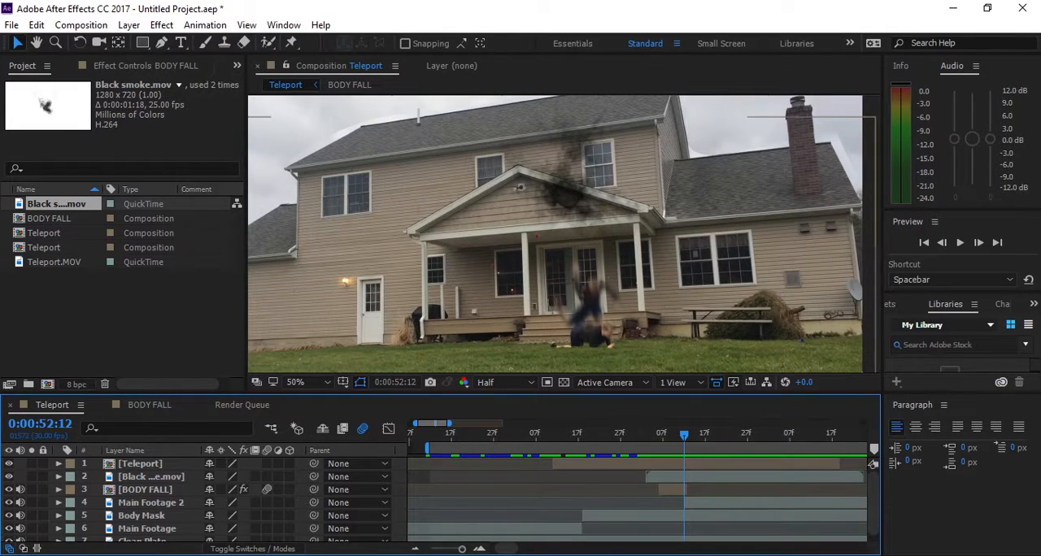
key(comma)
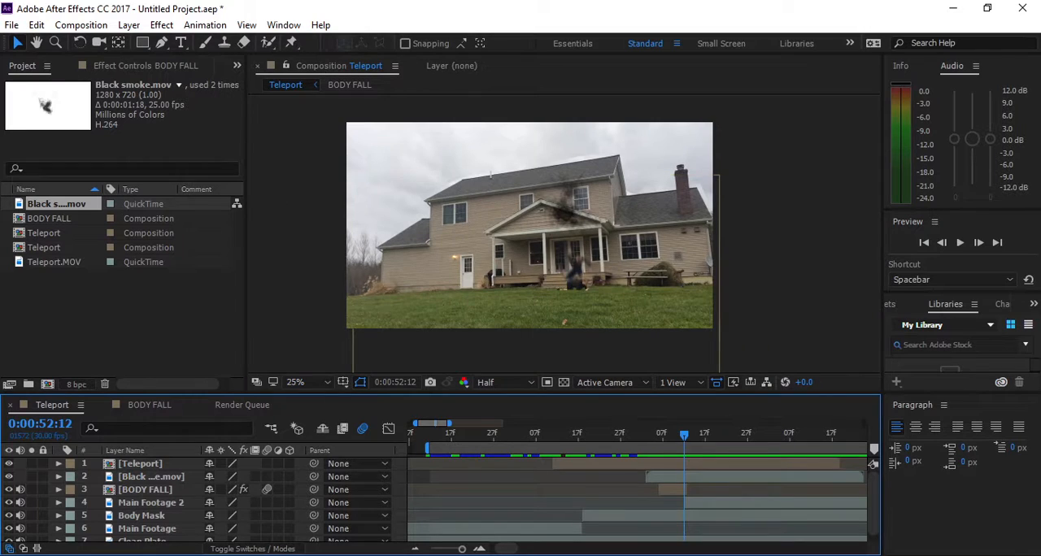
click(573, 203)
drag(655, 437, 439, 437)
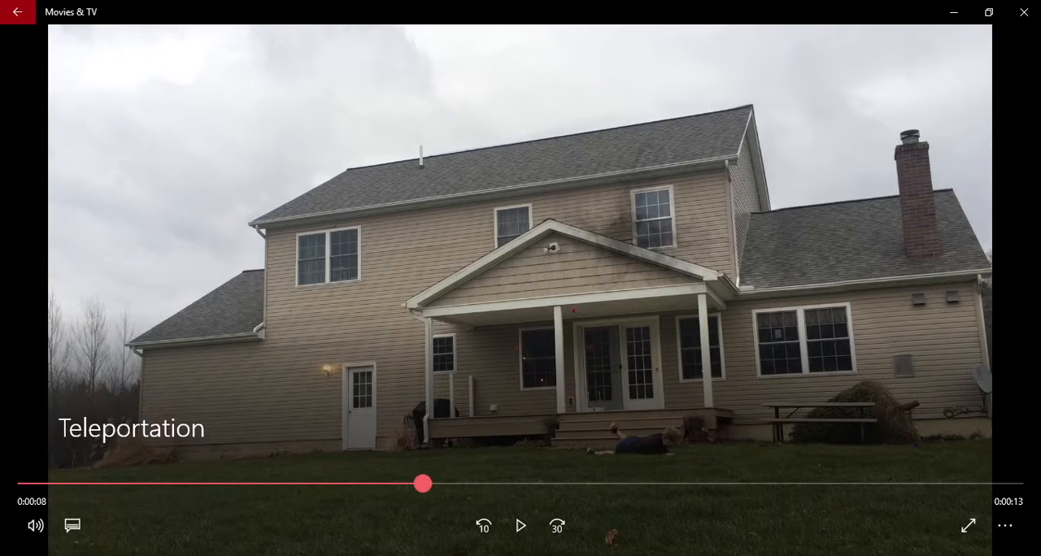
- In Movies & TV, play the finished Teleportation video from about 0:00:08
drag(510, 483, 441, 484)
click(520, 526)
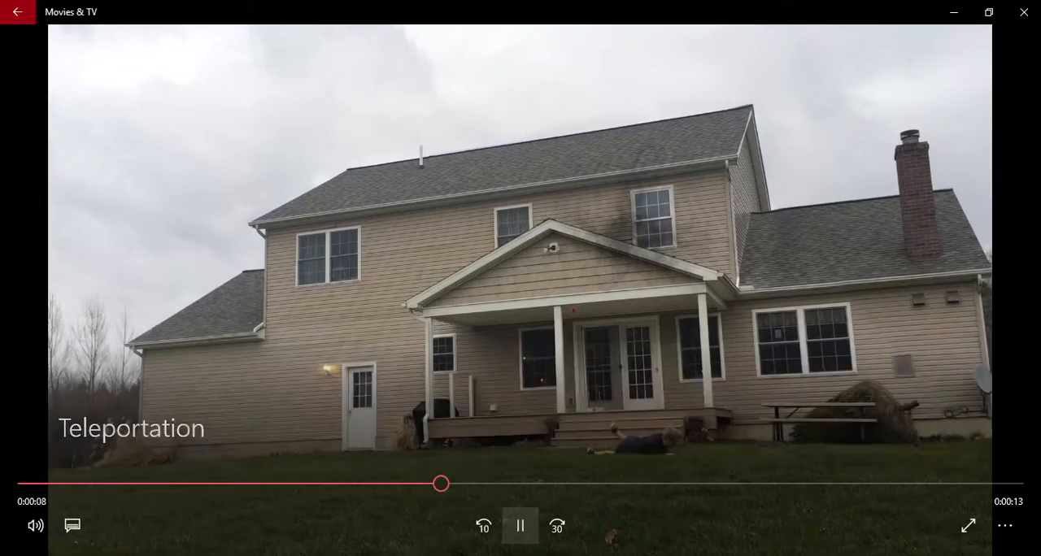